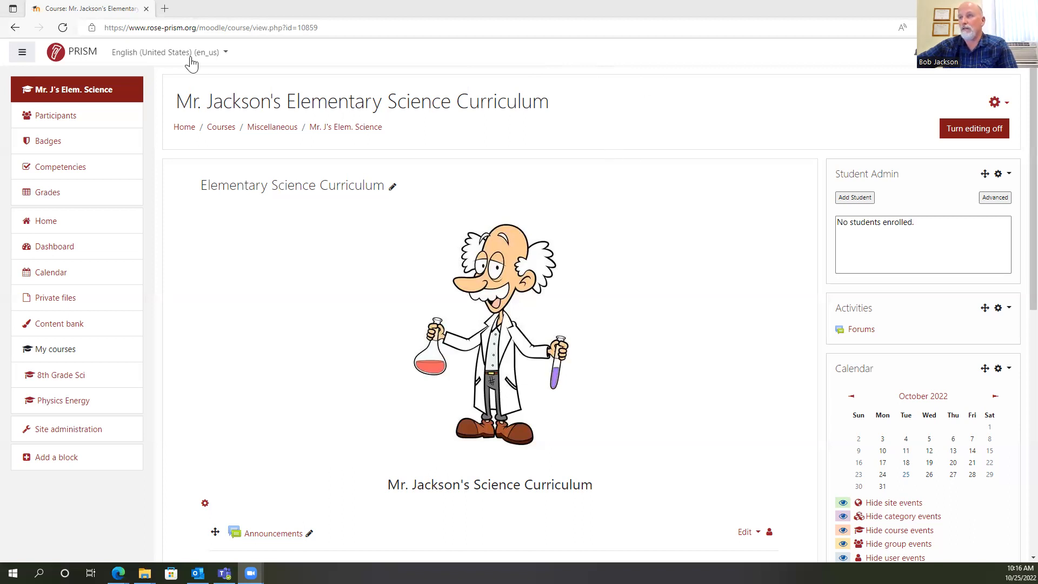
Look over the elementary science course page, from the header image and Announcements down to the list of topic sections.
scroll(566, 201, down, 5)
scroll(590, 209, down, 3)
scroll(595, 229, up, 5)
scroll(604, 196, down, 2)
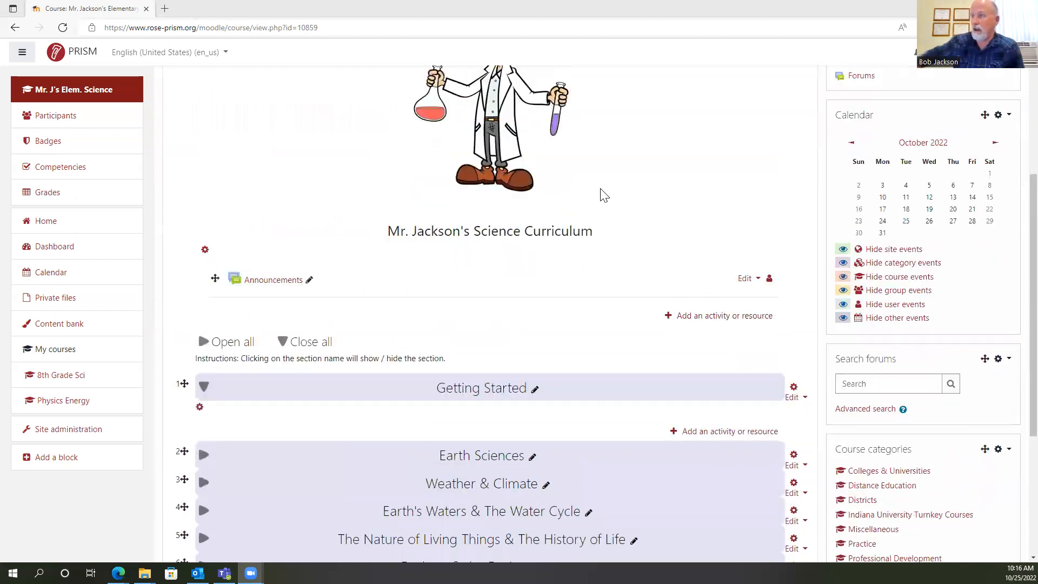
scroll(604, 196, down, 1)
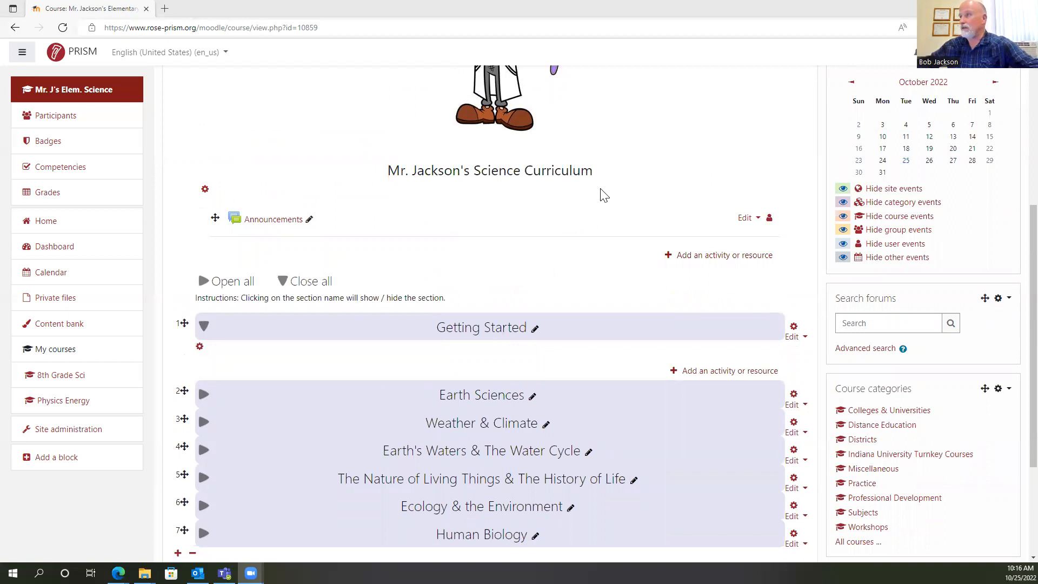
scroll(657, 216, up, 3)
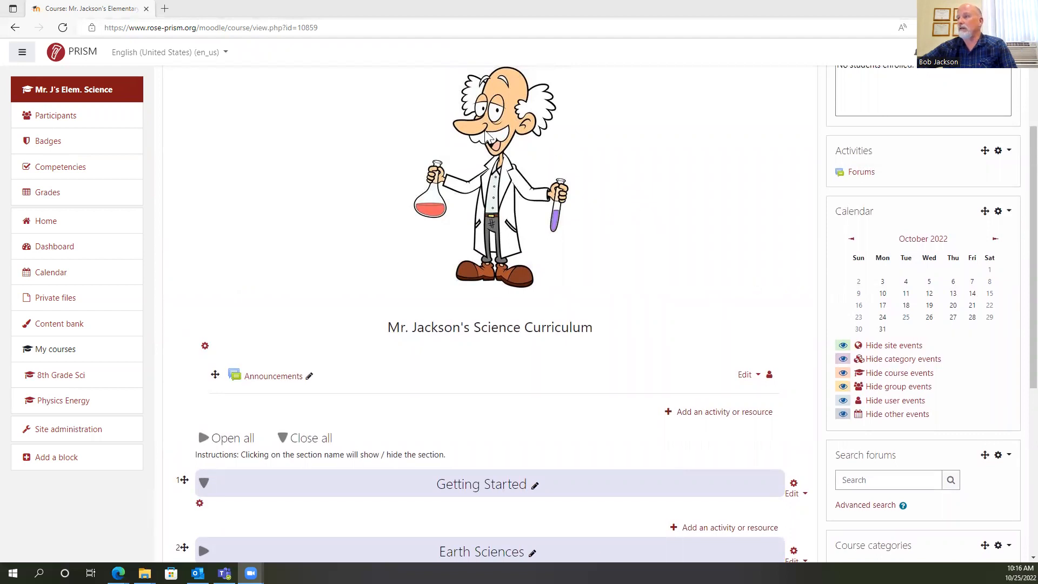
scroll(594, 297, down, 2)
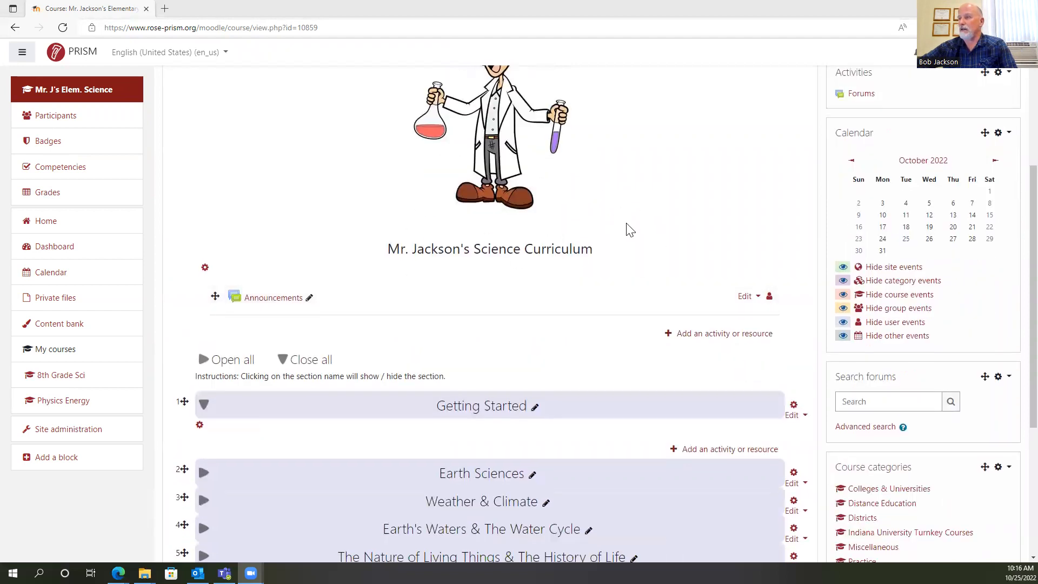
scroll(617, 236, down, 3)
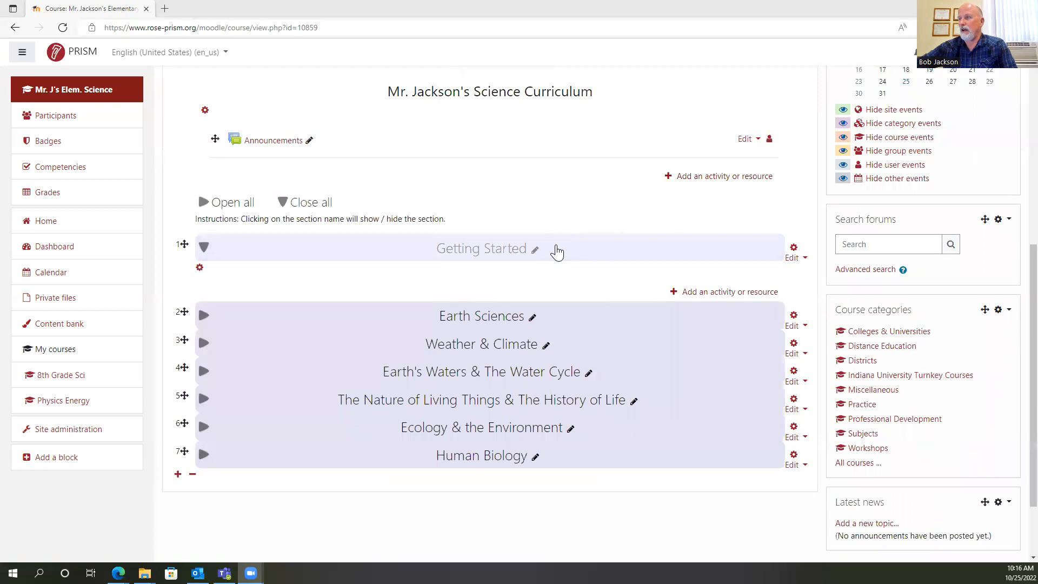
scroll(583, 252, down, 1)
scroll(582, 252, down, 1)
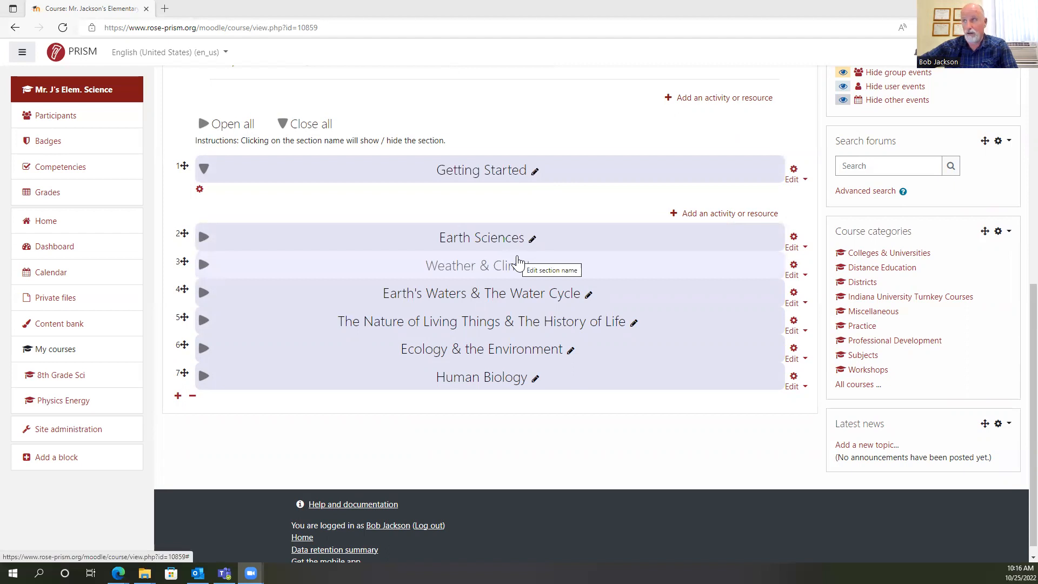
scroll(623, 149, up, 1)
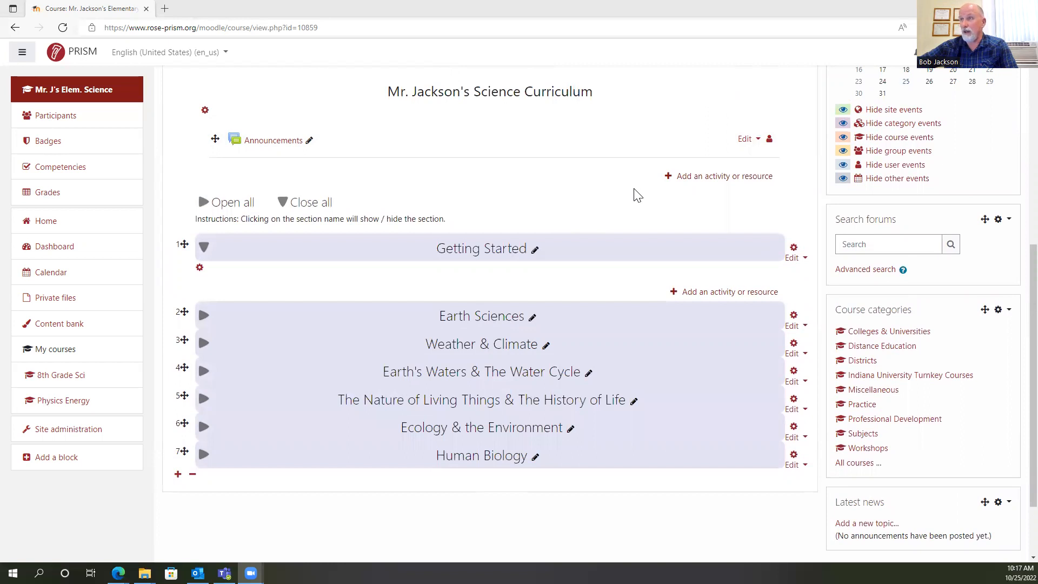
scroll(689, 201, up, 1)
scroll(692, 202, up, 2)
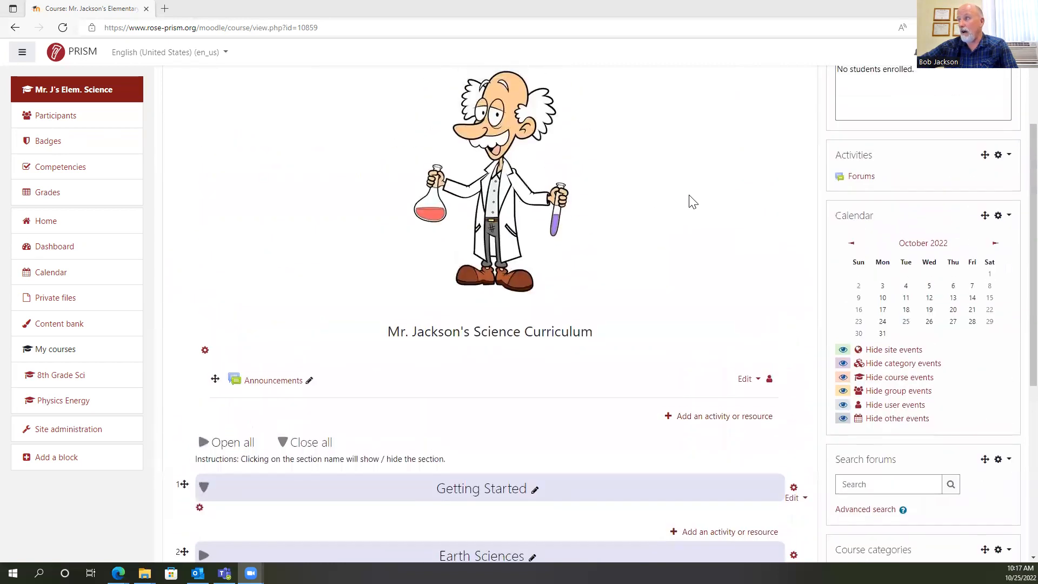
scroll(692, 201, up, 2)
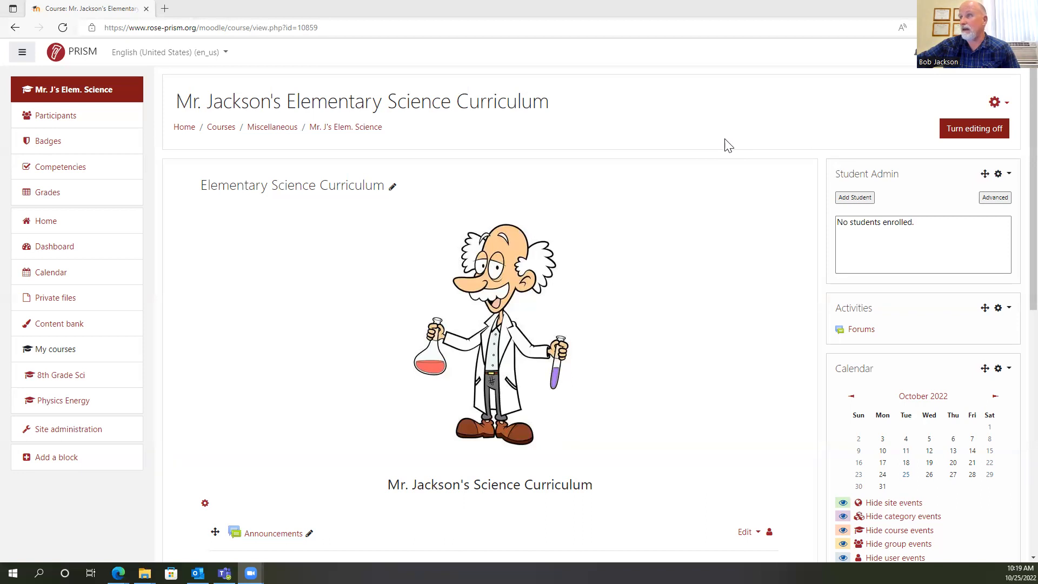
scroll(724, 147, down, 3)
scroll(714, 153, up, 3)
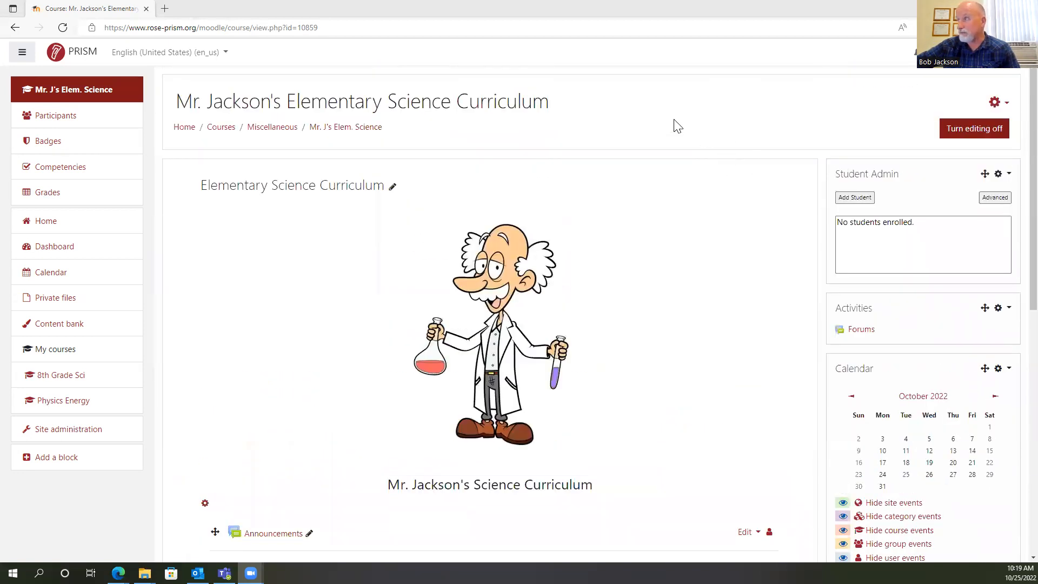
Collapse the Getting Started section in the course's topic list.
scroll(650, 200, down, 7)
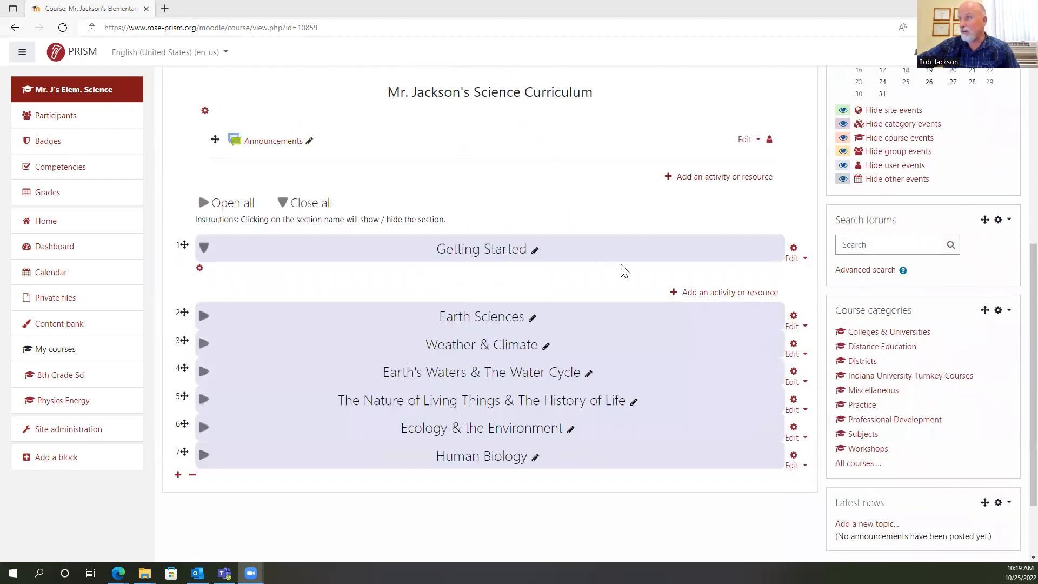
click(608, 252)
scroll(628, 186, down, 2)
scroll(628, 186, up, 3)
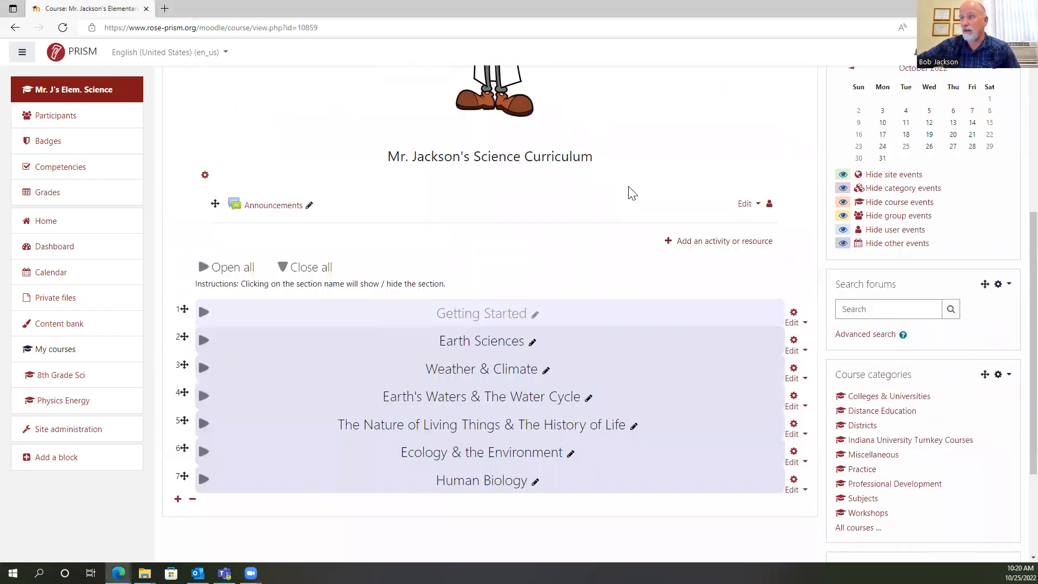
scroll(652, 163, up, 1)
scroll(652, 163, up, 6)
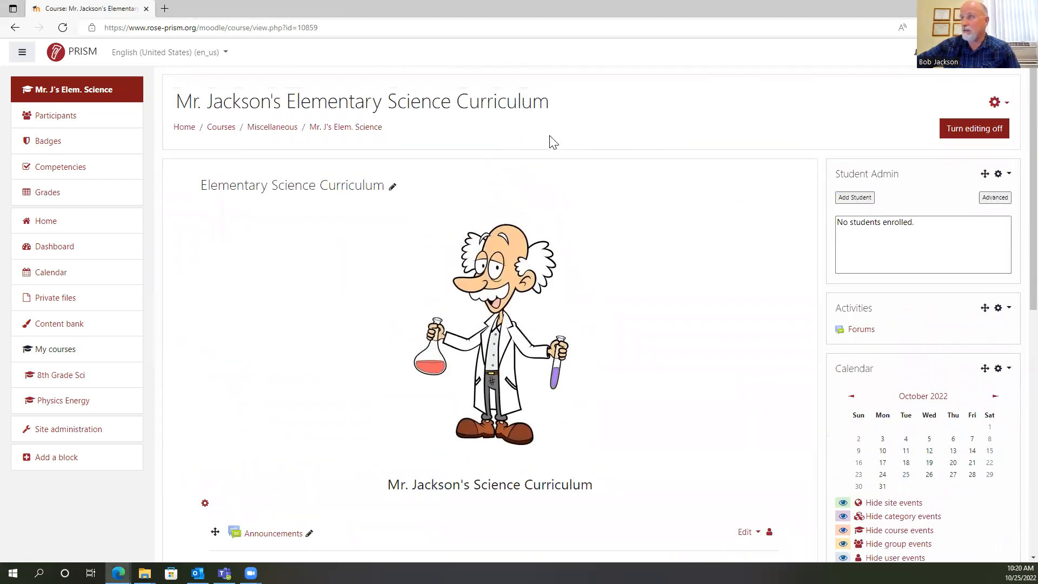
Turn editing off for the course page and turn it back on.
click(976, 135)
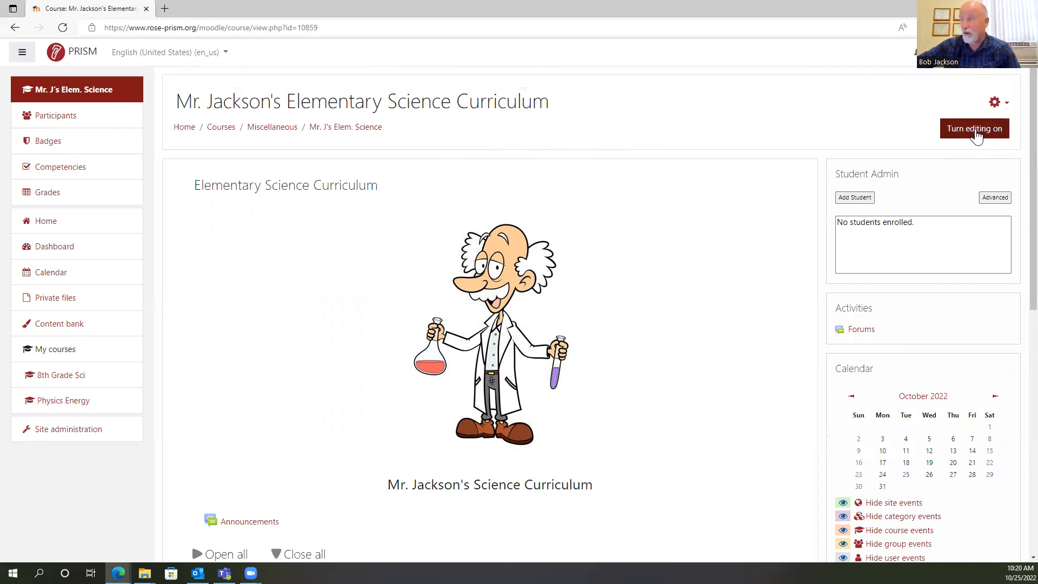
click(975, 135)
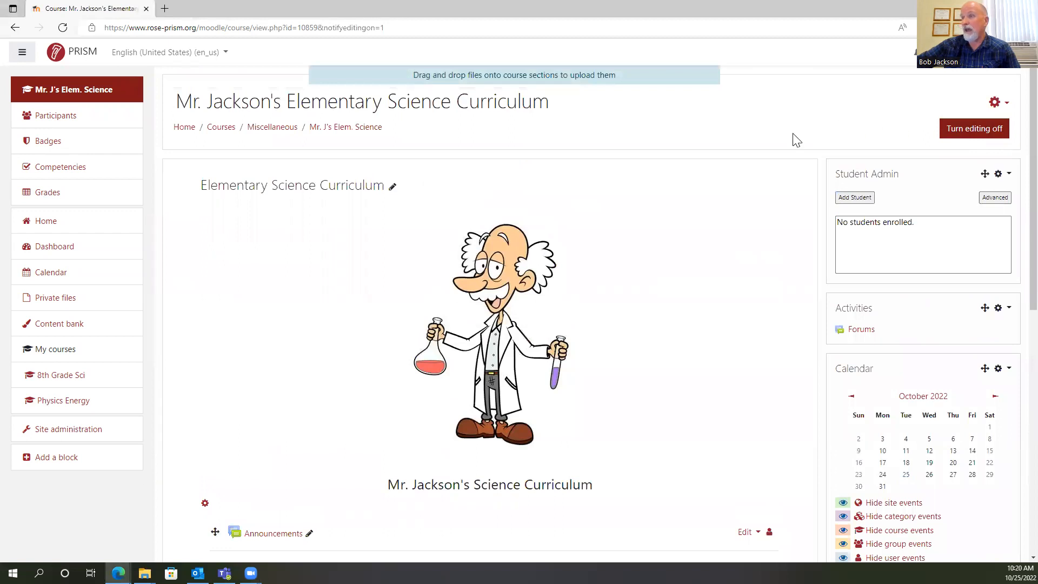
scroll(706, 184, down, 3)
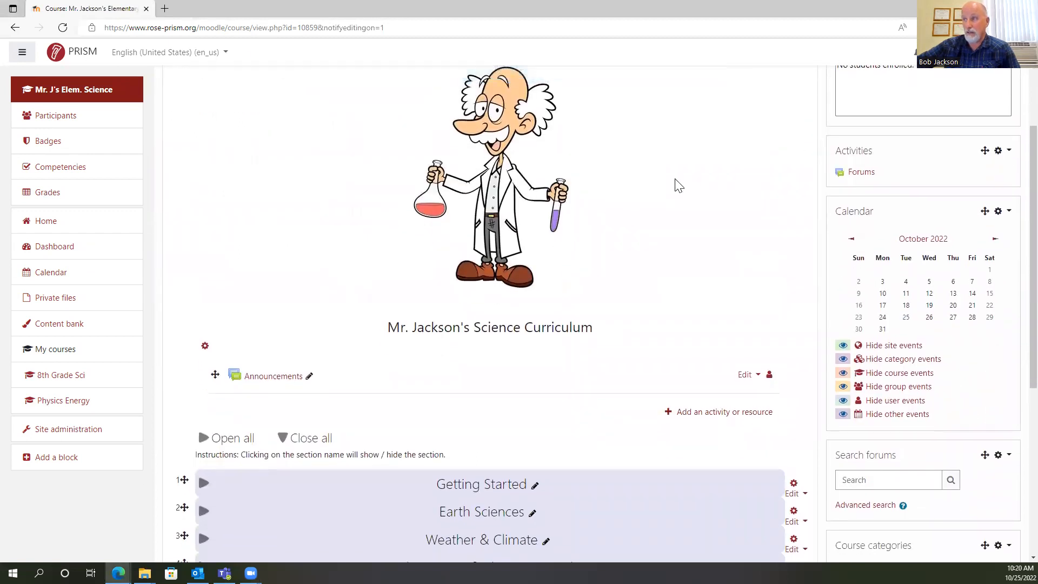
scroll(996, 153, up, 3)
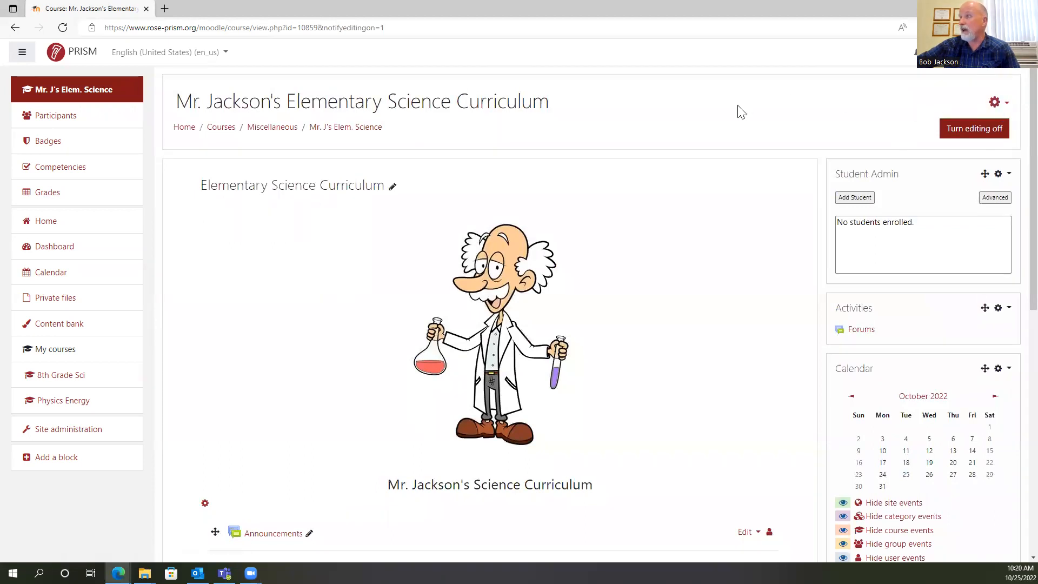
Open the Getting Started section's name for inline editing and cancel the edit.
scroll(505, 352, down, 10)
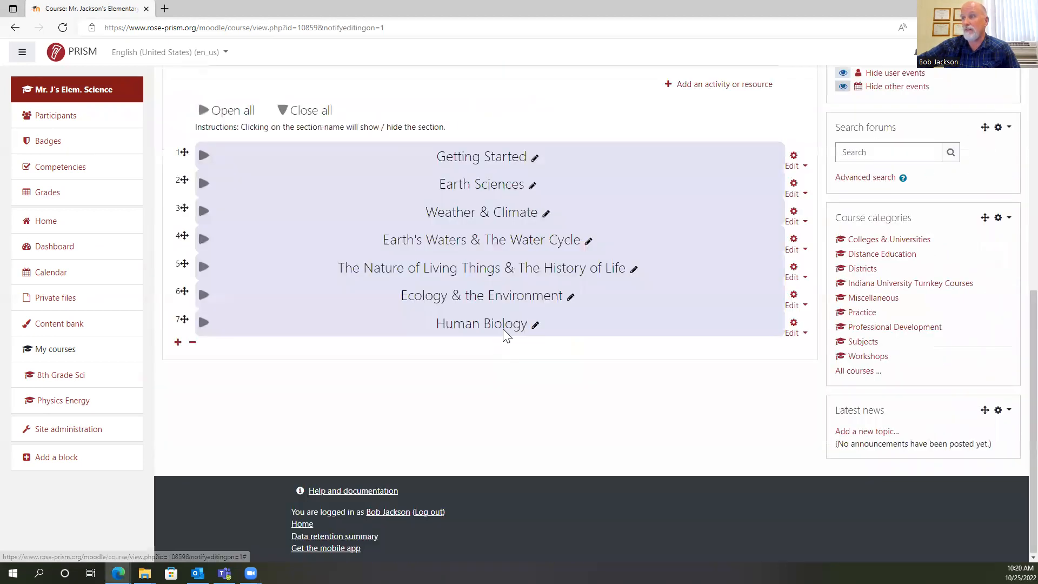
scroll(503, 329, up, 4)
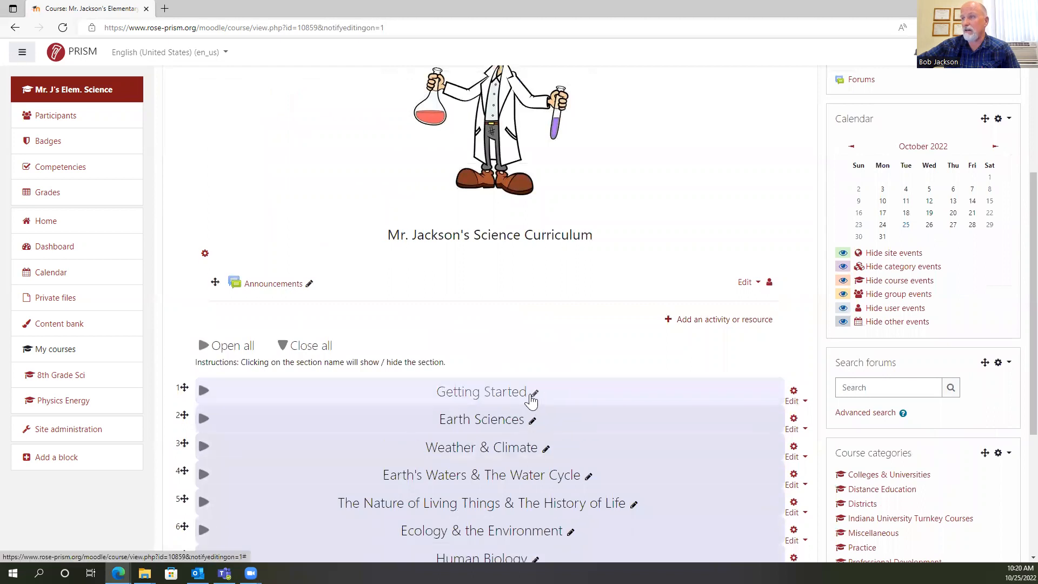
scroll(535, 394, up, 4)
scroll(577, 301, down, 5)
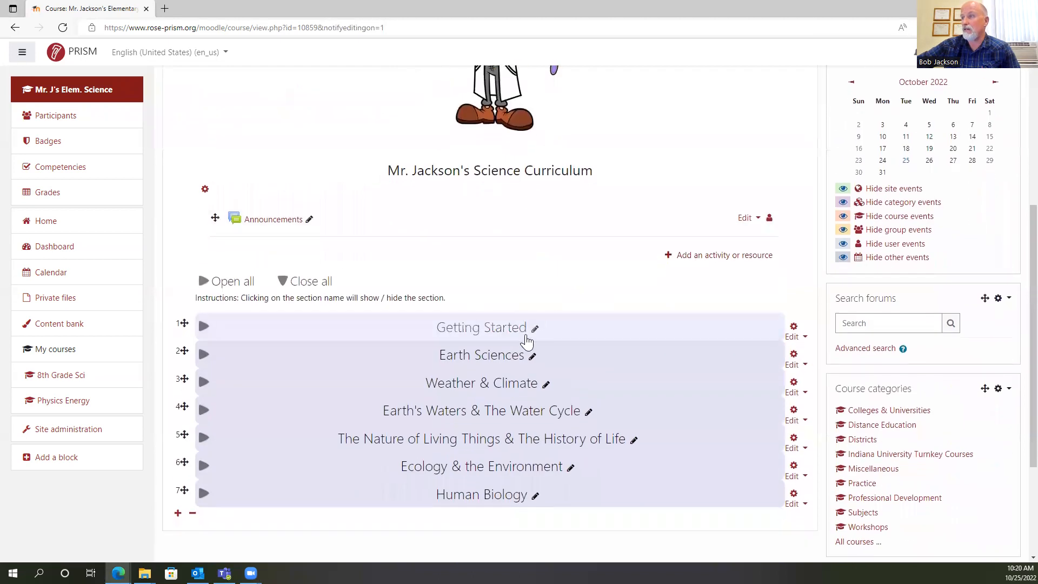
click(534, 329)
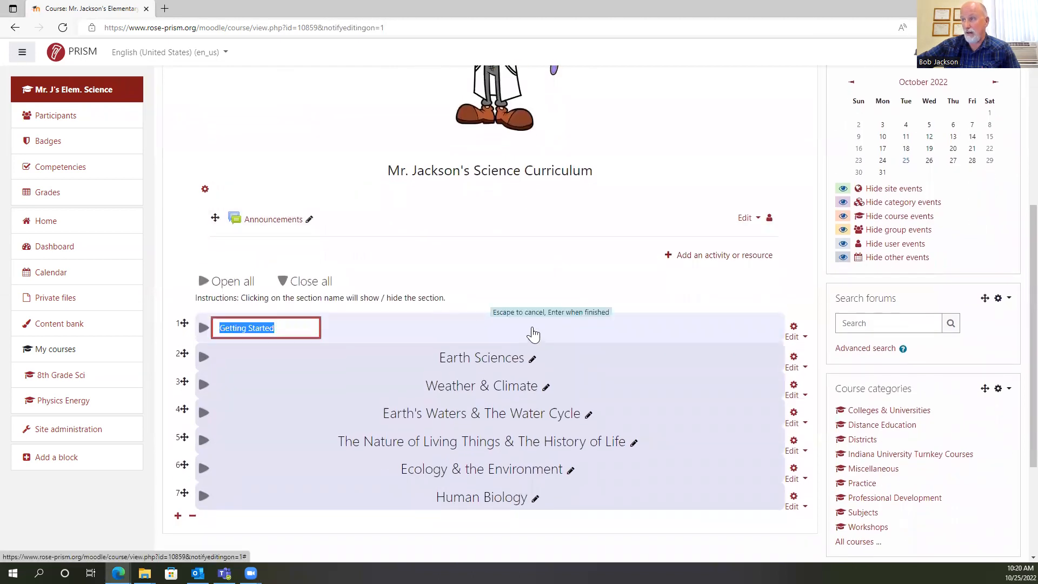
click(360, 354)
scroll(525, 286, up, 3)
scroll(524, 284, up, 3)
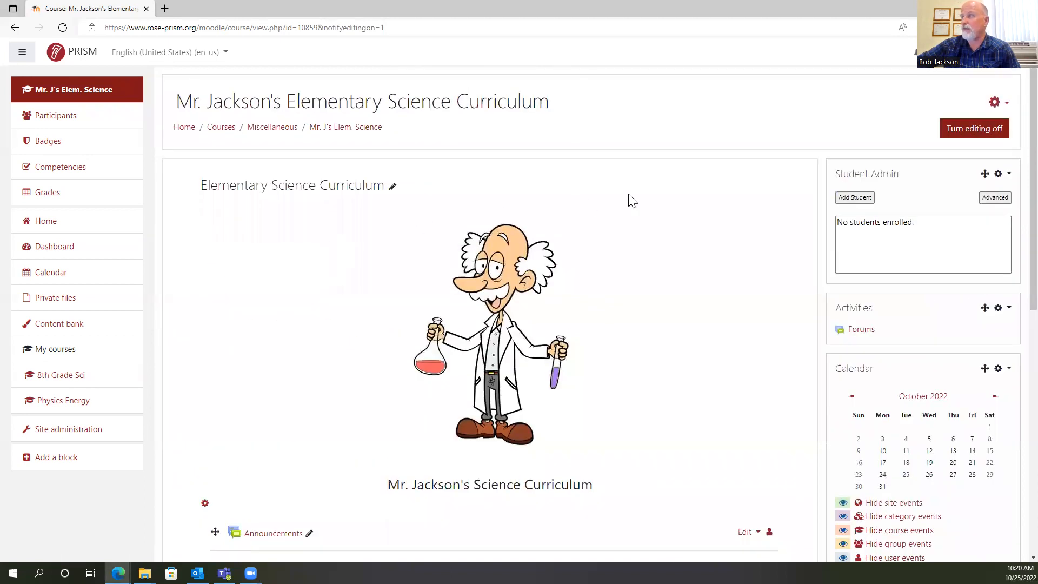
In the course settings, replace the Miscellaneous course category with Colleges & Universities / Saint Mary-of-the-Woods College.
click(997, 103)
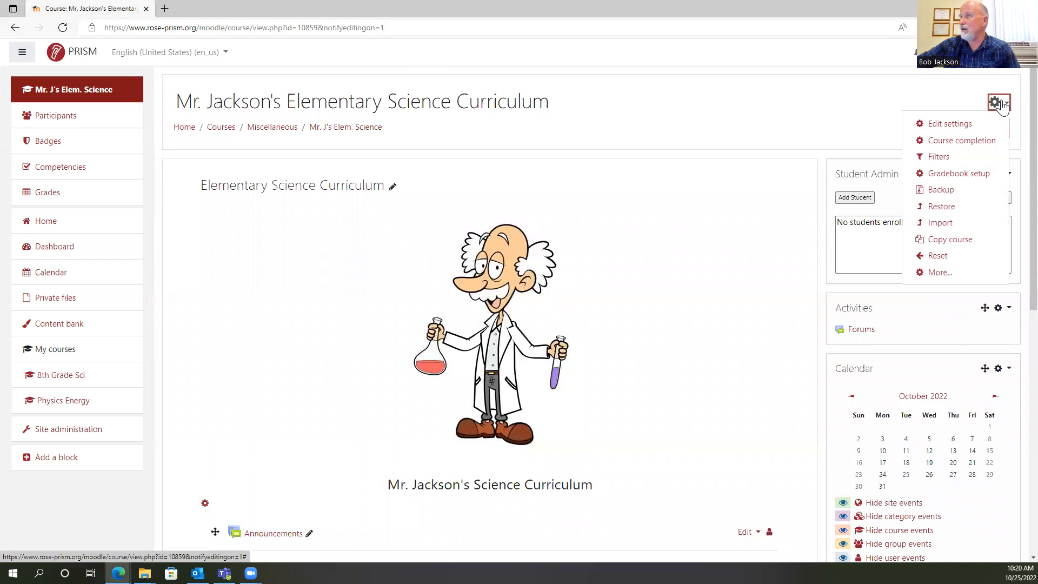
click(950, 124)
scroll(597, 276, down, 10)
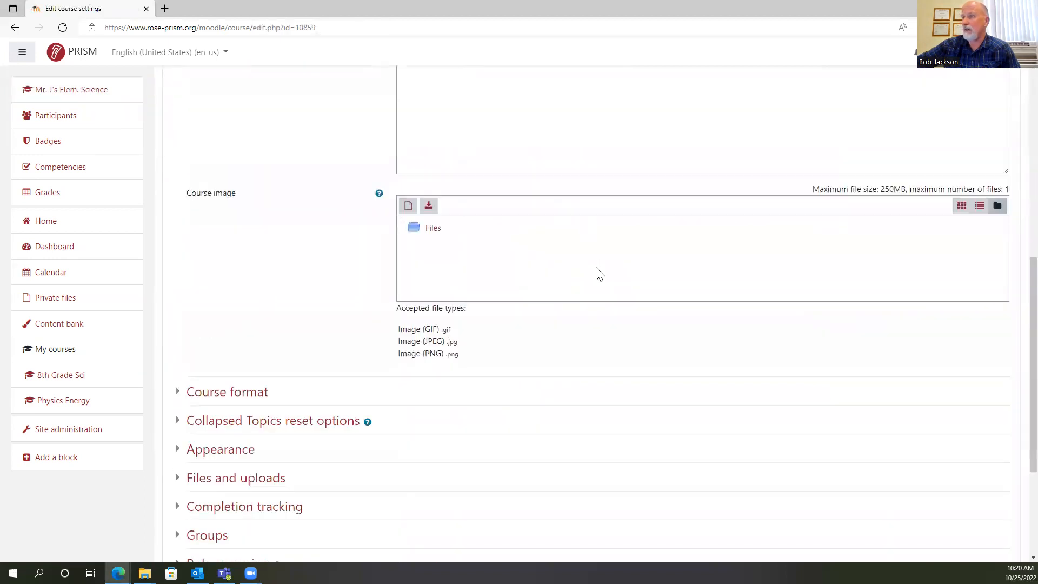
scroll(597, 273, up, 10)
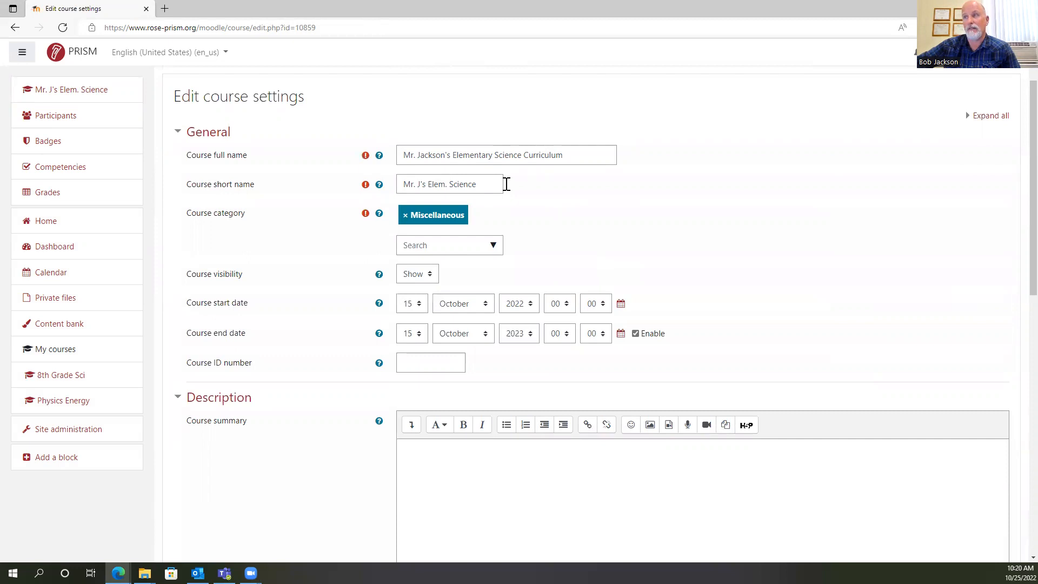
click(413, 221)
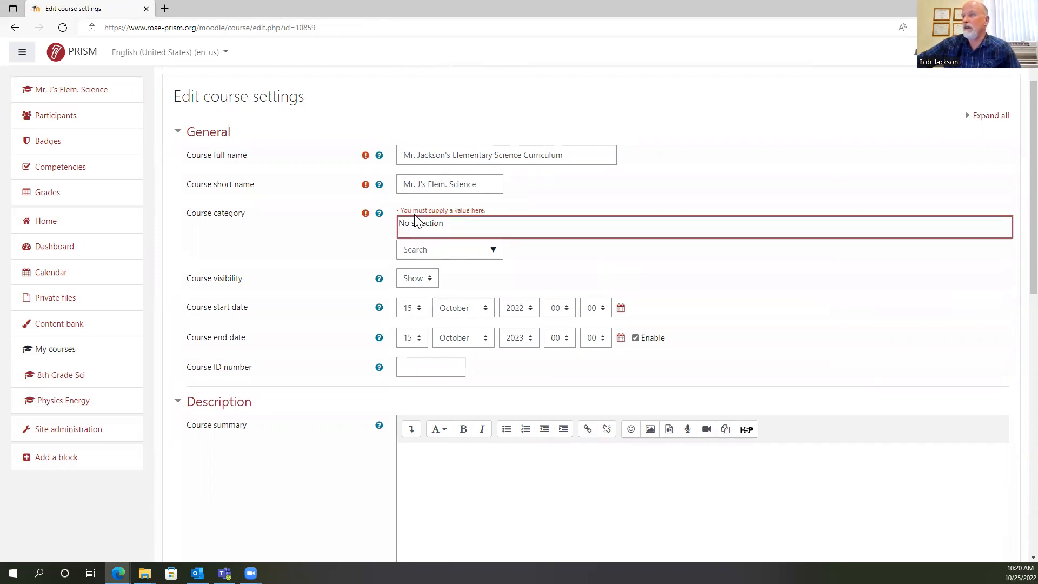
click(491, 249)
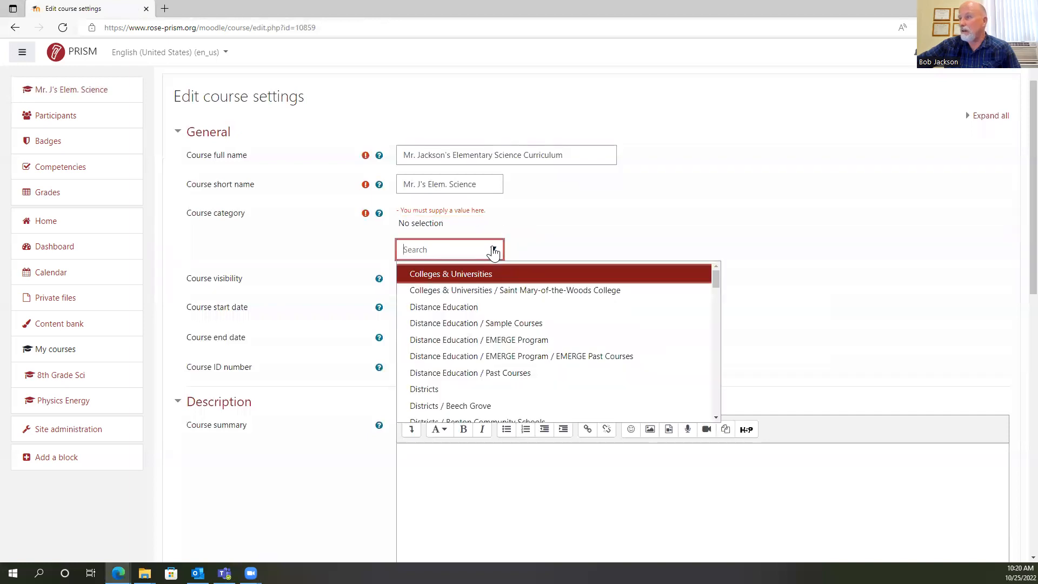
click(558, 294)
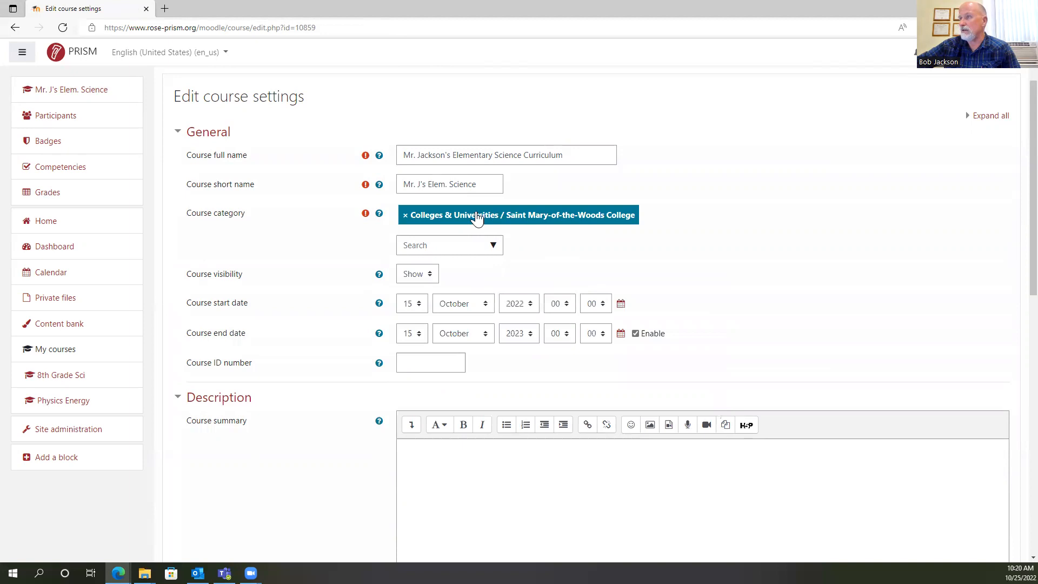
click(686, 218)
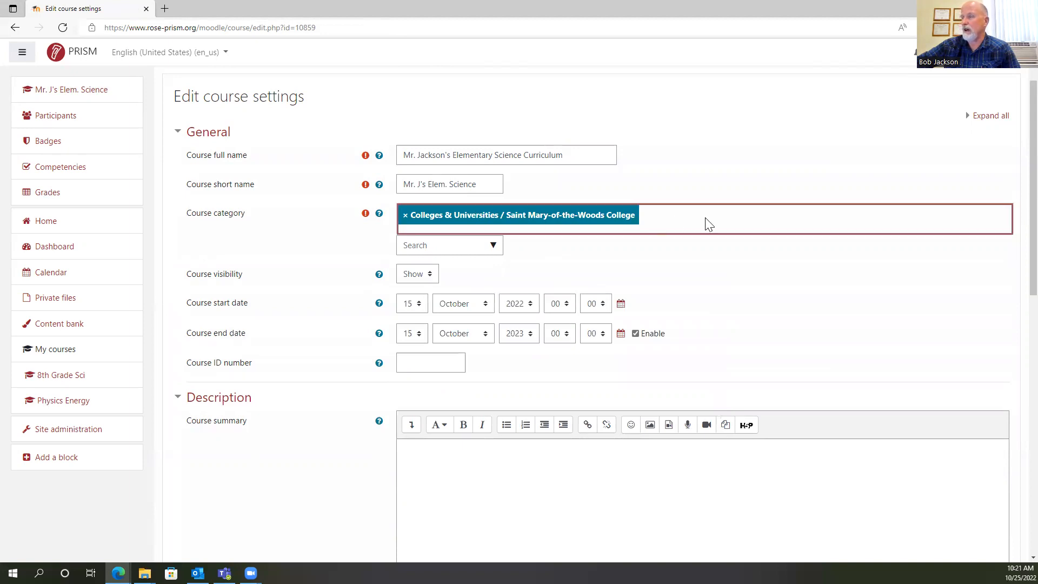
Review the remaining course settings, save them and display the course page.
scroll(737, 213, down, 5)
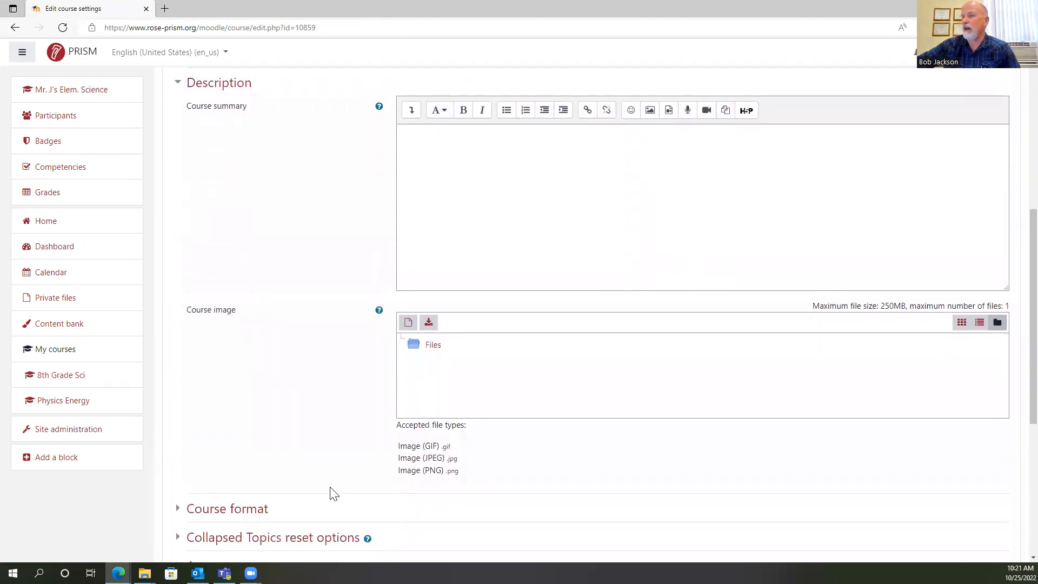
scroll(618, 157, up, 5)
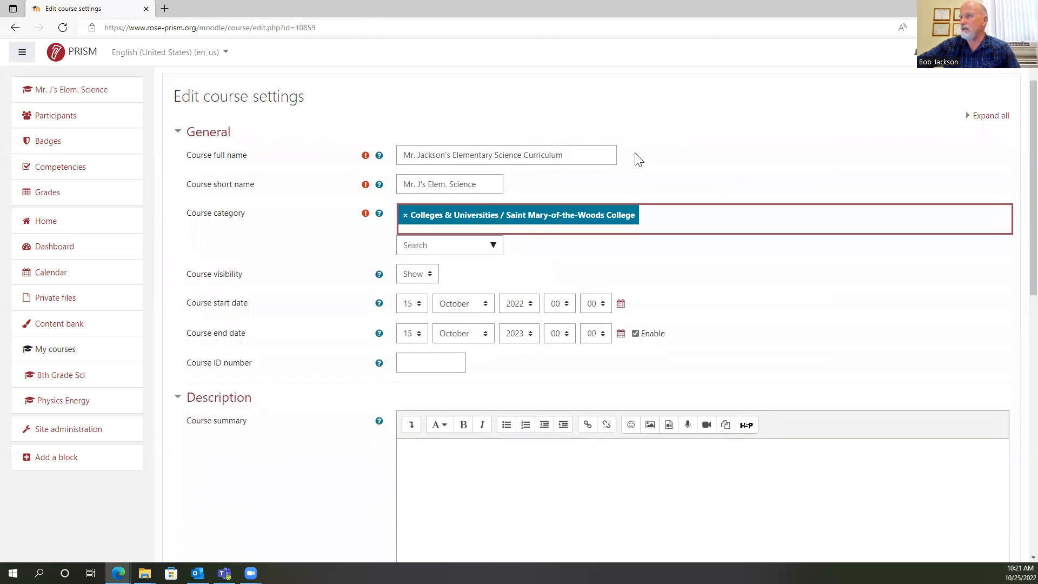
scroll(533, 322, down, 5)
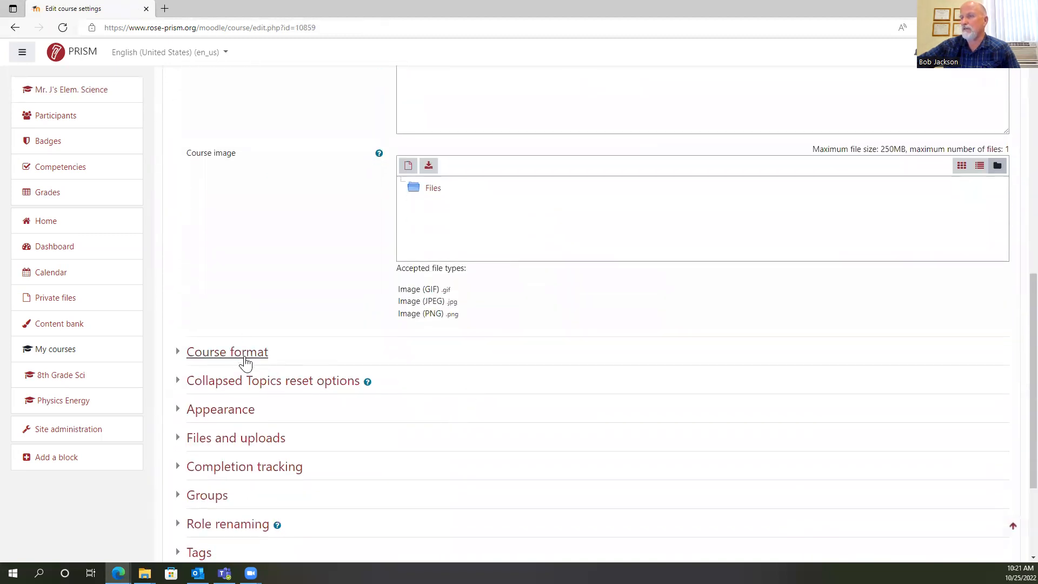
scroll(246, 363, down, 3)
click(440, 426)
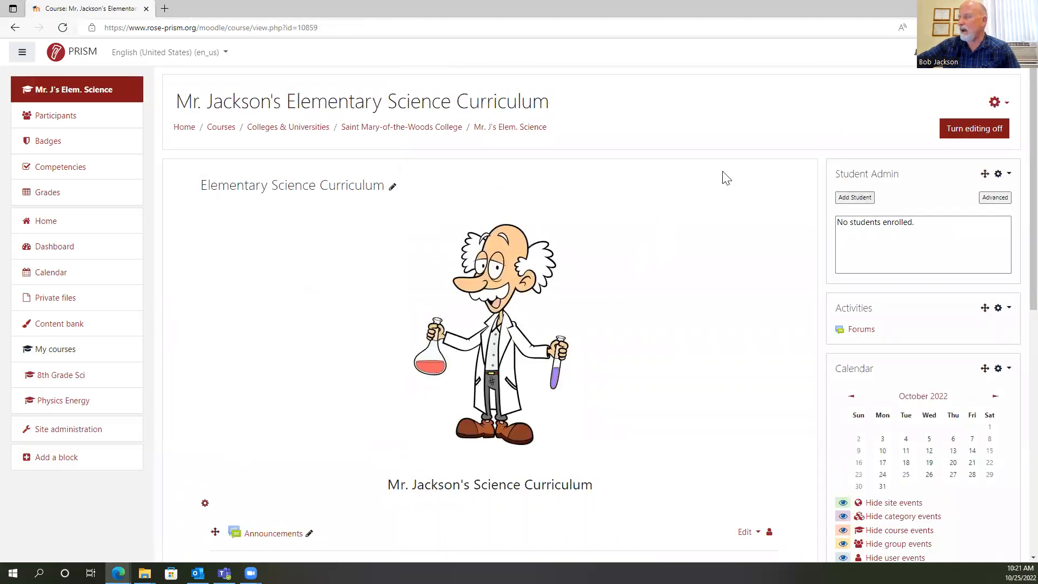
scroll(714, 124, down, 2)
scroll(715, 124, up, 2)
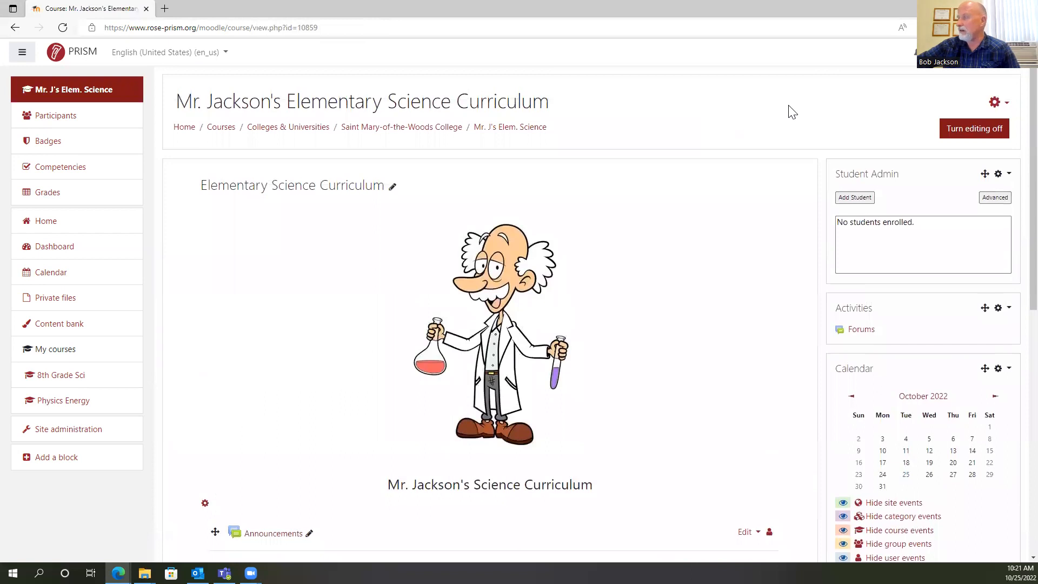
scroll(697, 119, down, 2)
scroll(774, 132, down, 1)
scroll(769, 130, up, 3)
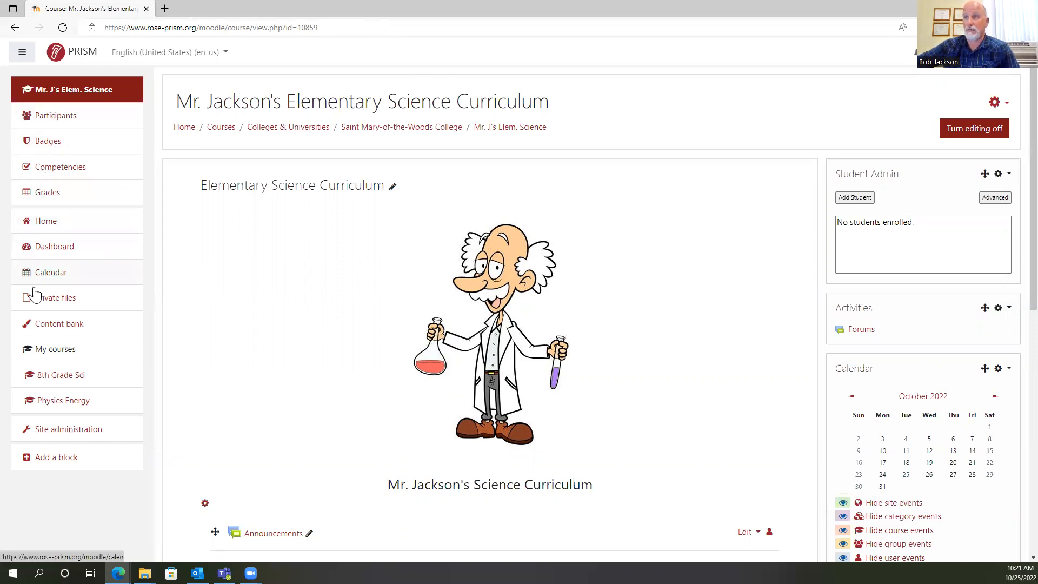
Open the user enrollment form for the course participants and set the assigned role to Teacher.
click(61, 118)
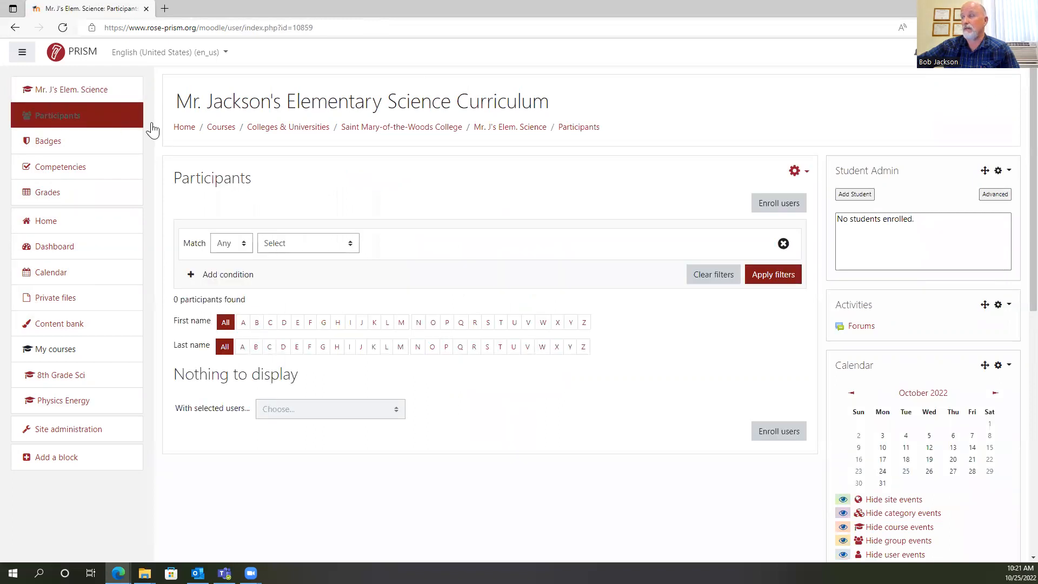
click(782, 206)
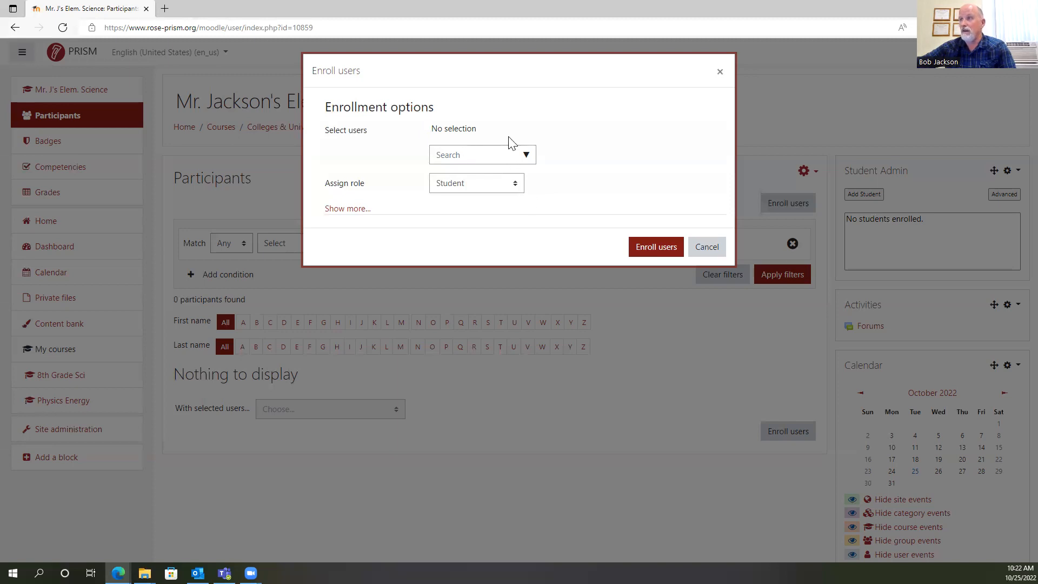
click(518, 190)
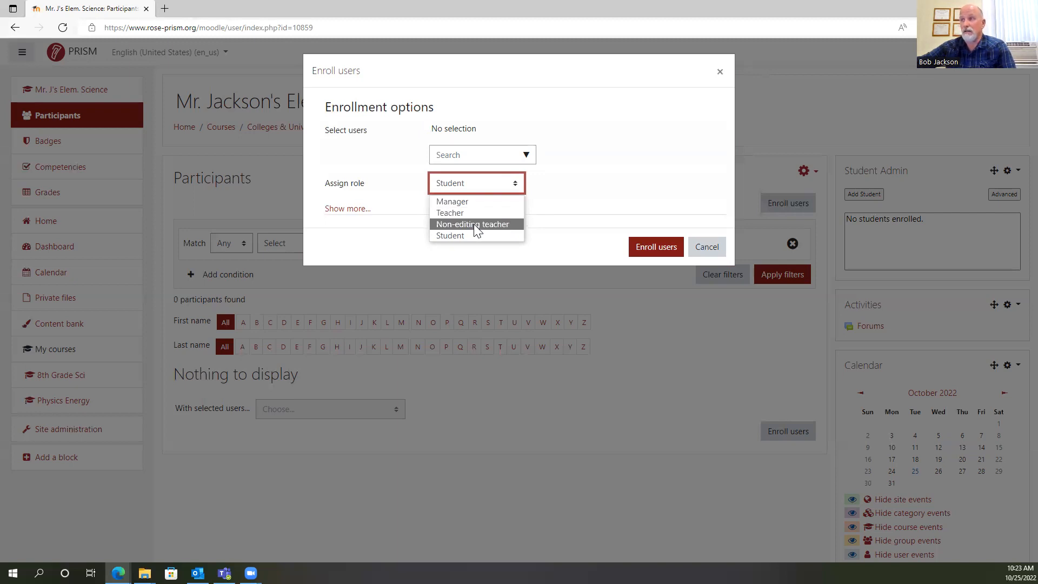
click(467, 213)
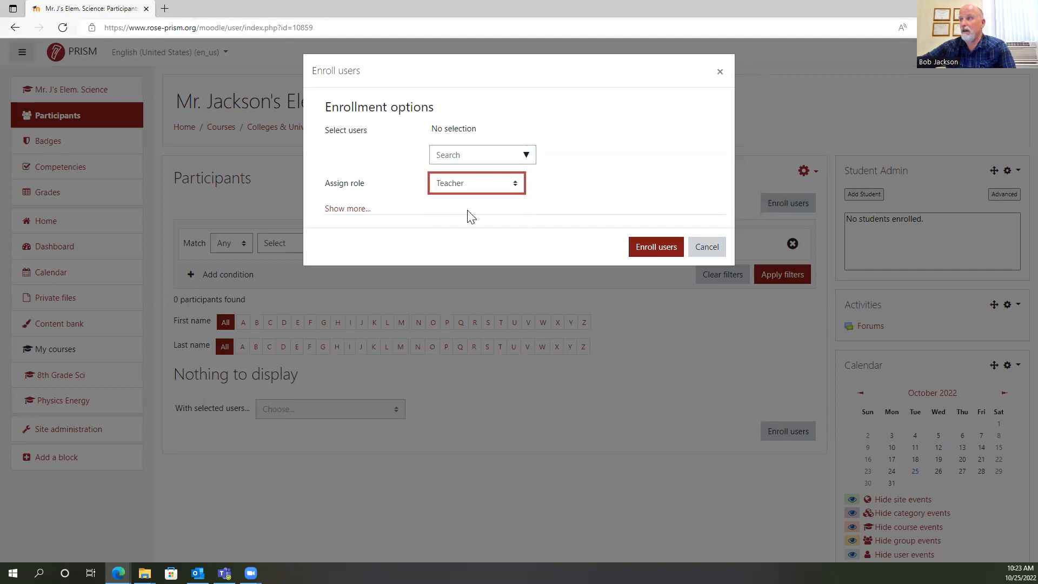
Search for the colleague by full name, select the matching account and enroll it in the course.
click(450, 154)
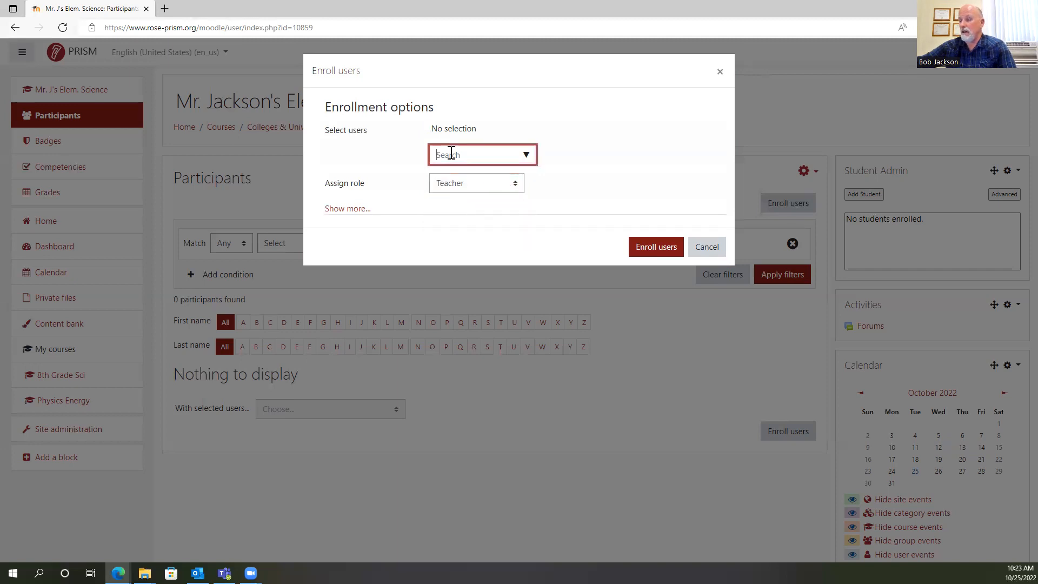
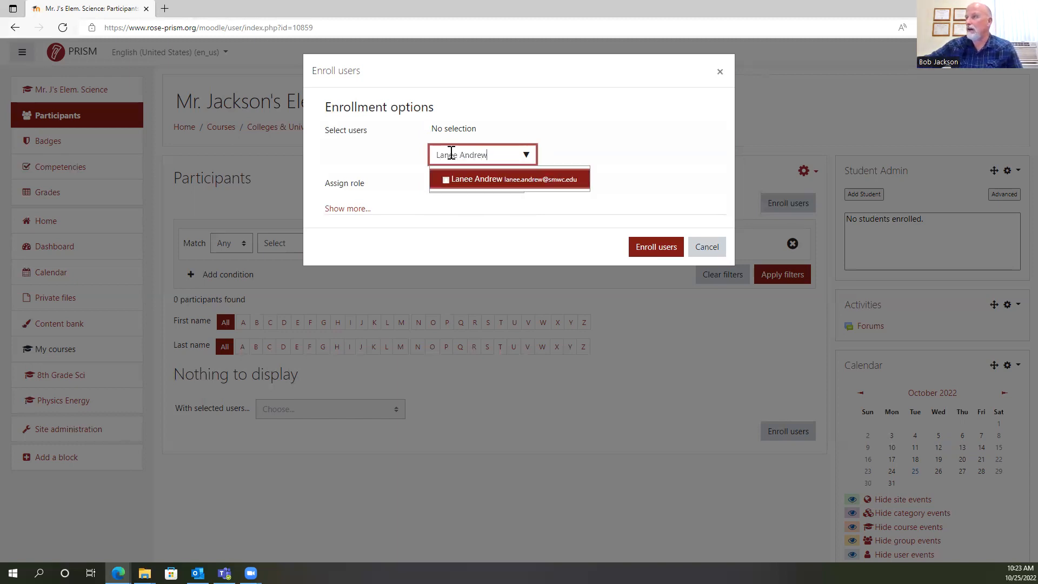
click(495, 184)
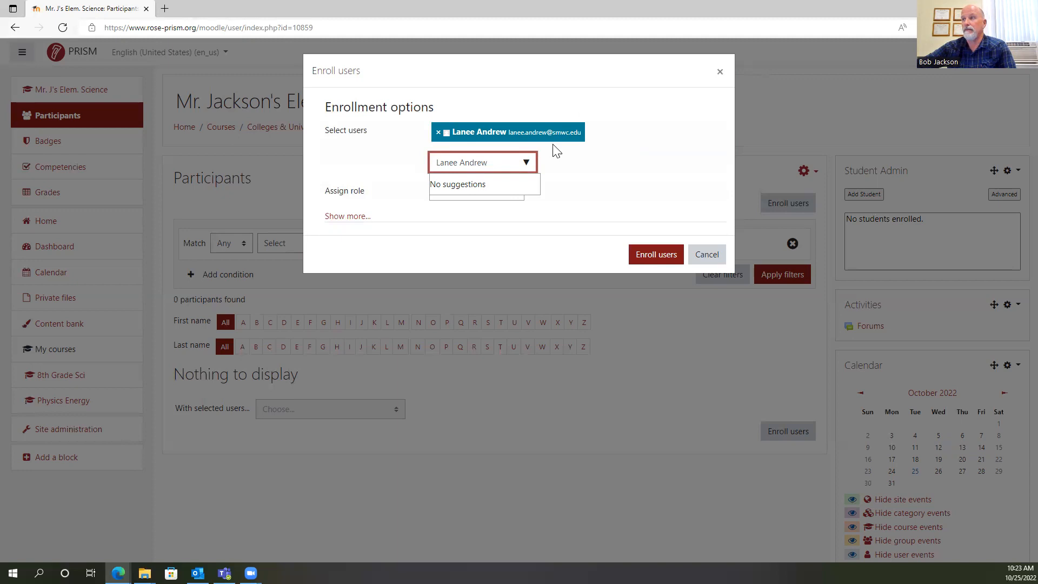
click(581, 160)
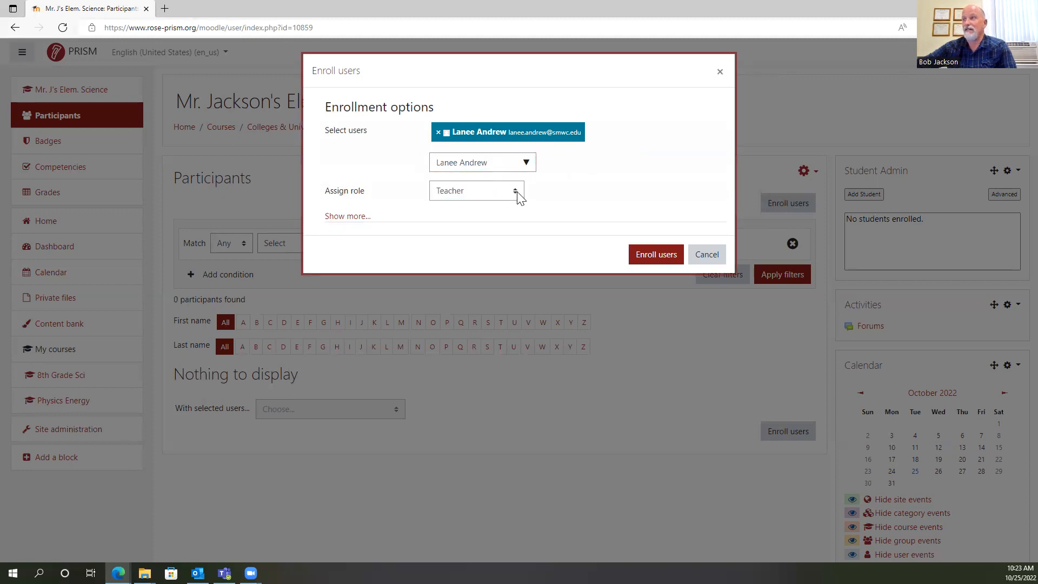
click(650, 253)
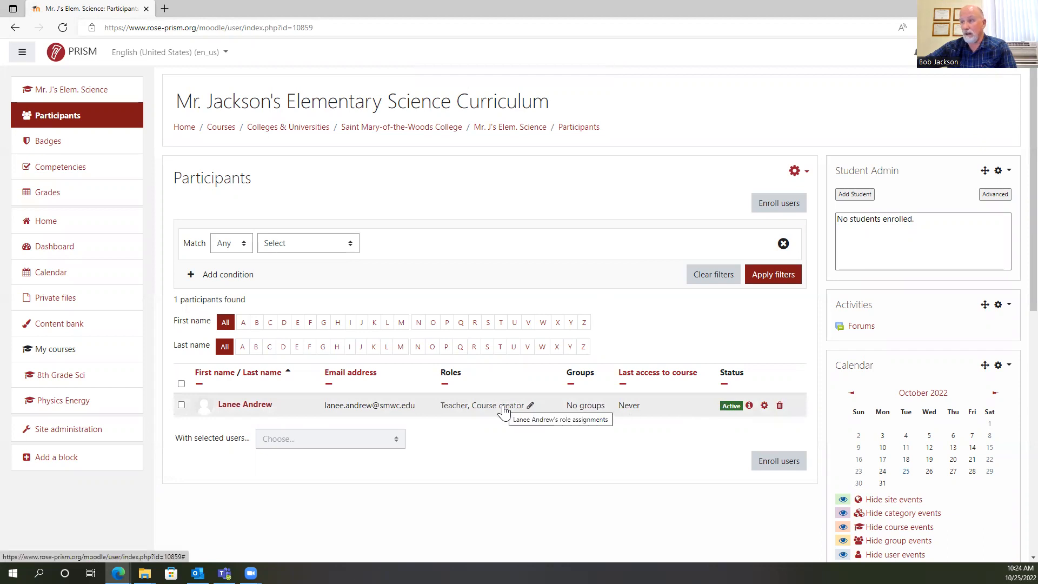
Try to replace the enrolled participant's Teacher role with Non-editing teacher, and open and cancel the user enrollment form.
click(477, 405)
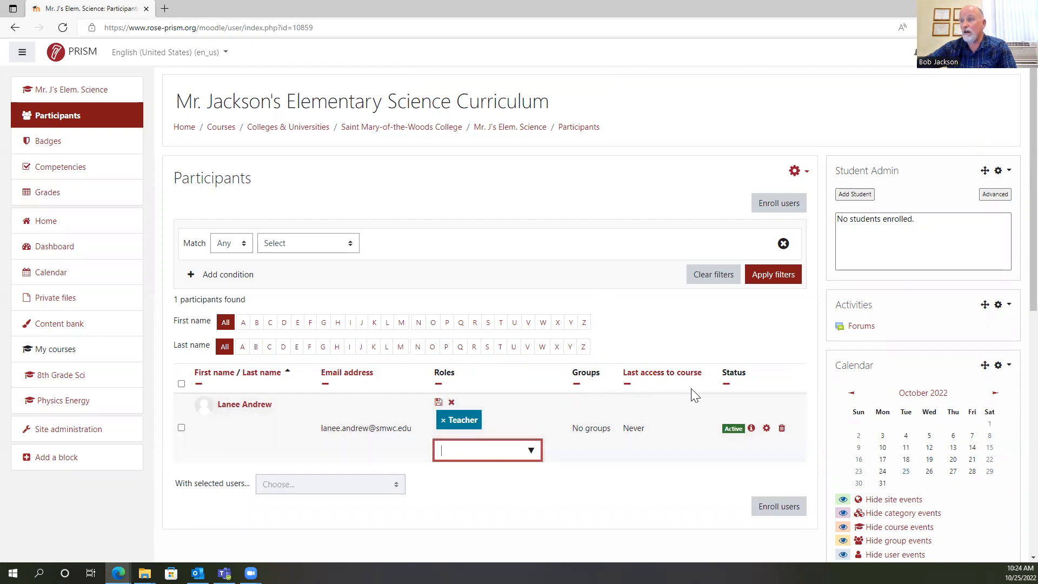
click(446, 420)
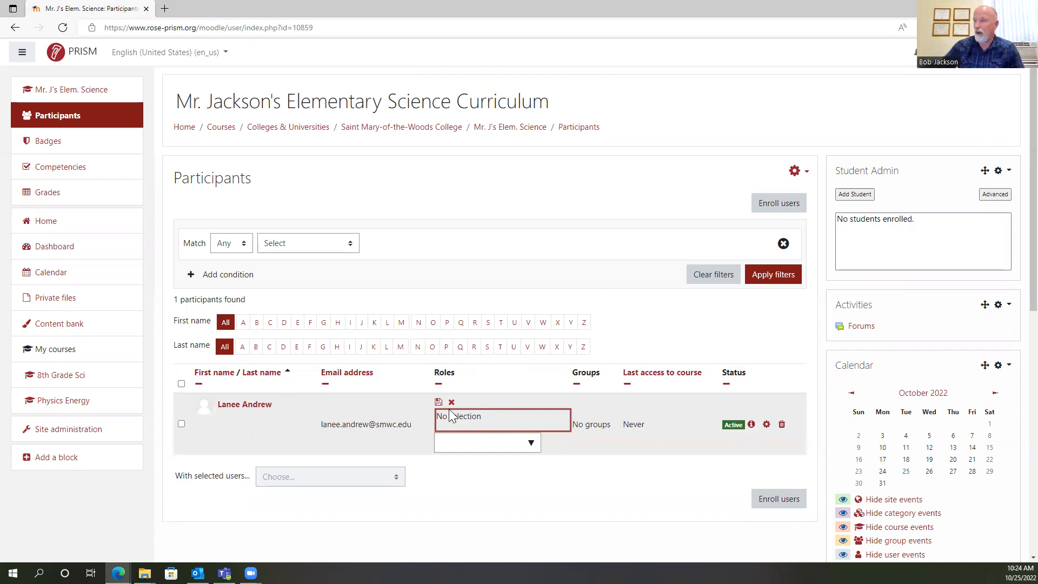
click(530, 444)
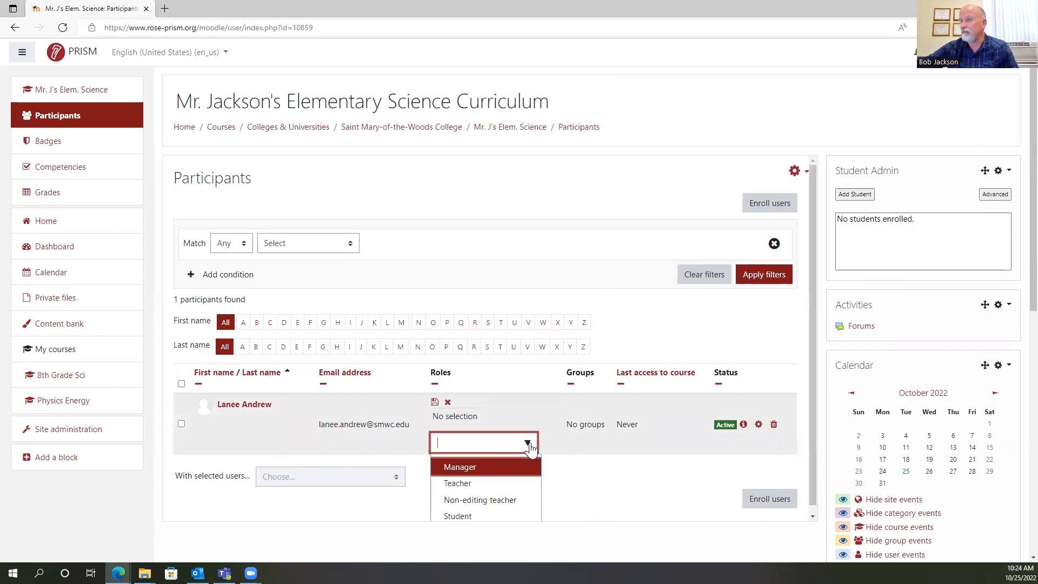
click(480, 500)
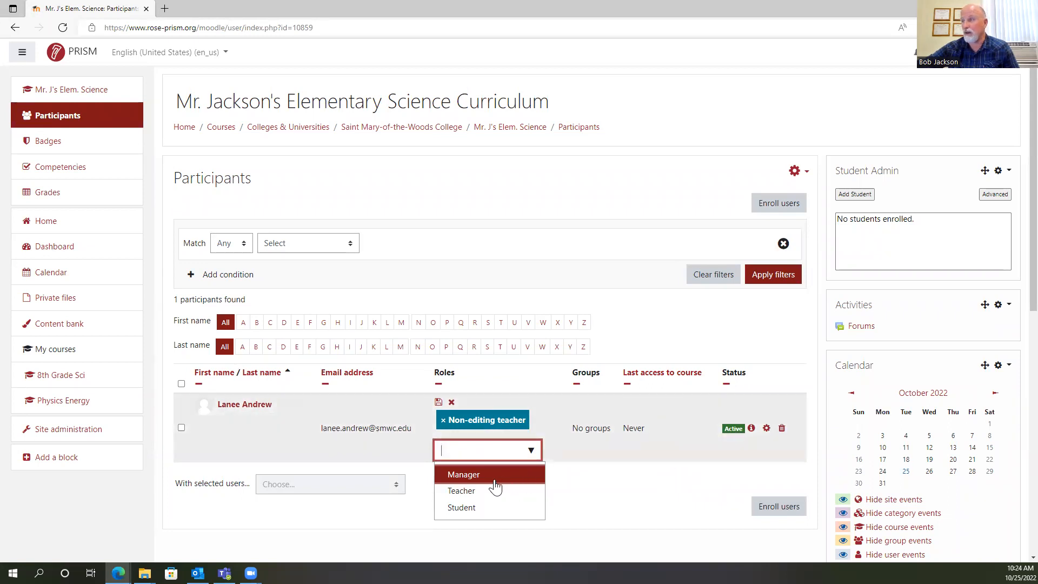
click(775, 507)
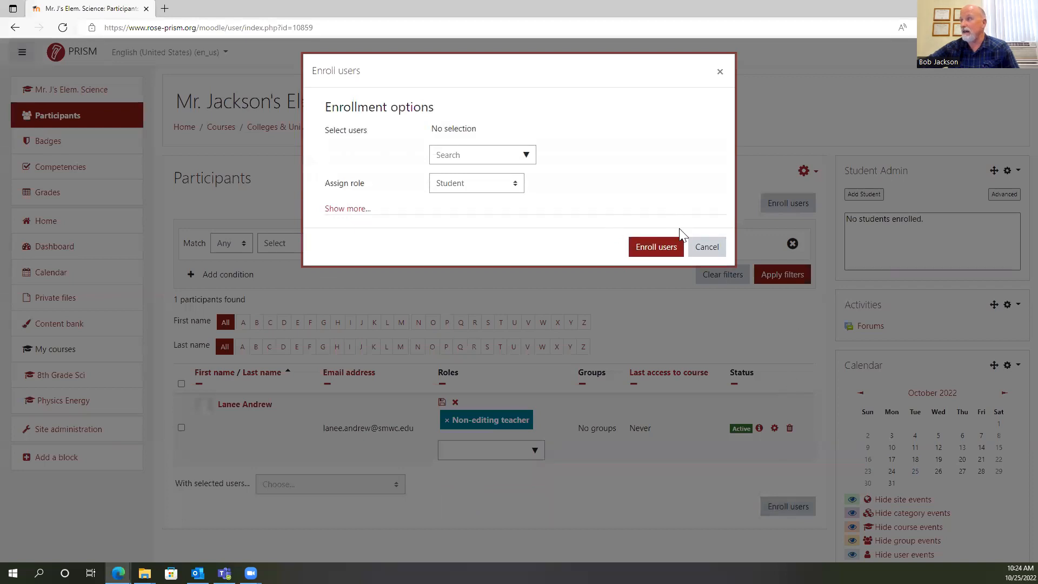
click(705, 247)
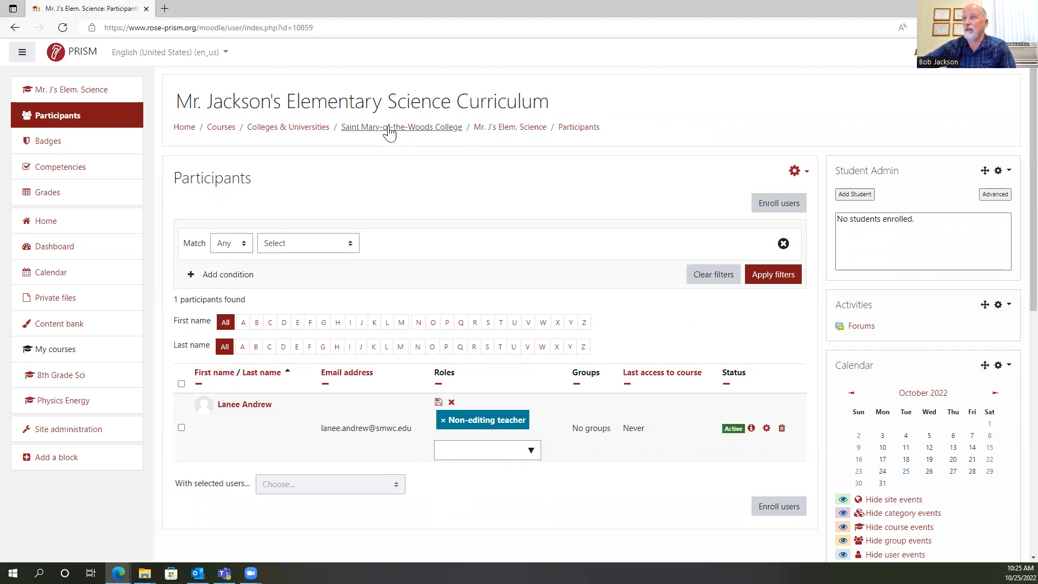
Reopen the elementary science course through the Saint Mary-of-the-Woods College category and review its topic sections and side blocks.
click(419, 131)
click(389, 245)
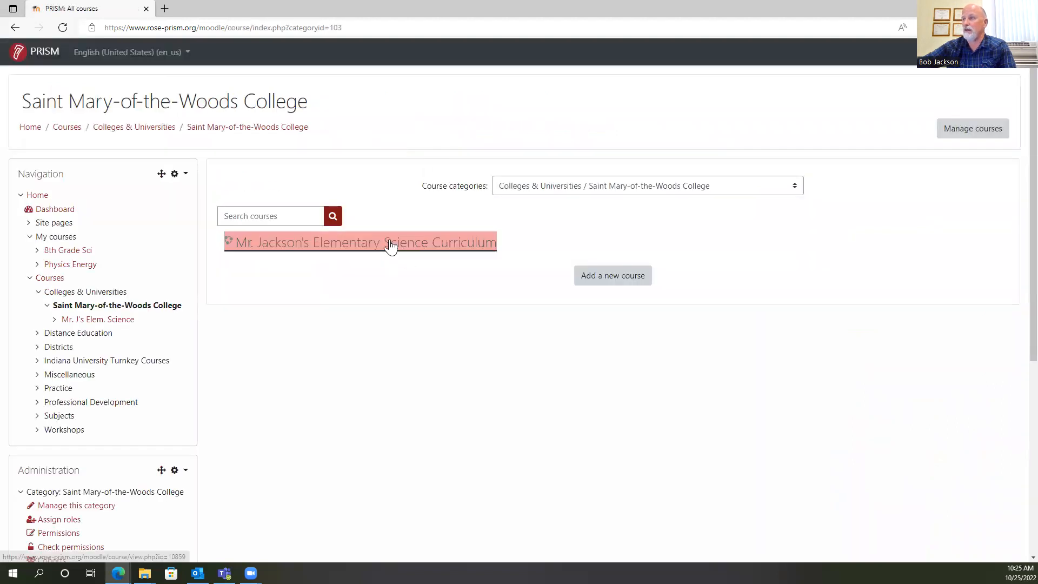
scroll(683, 204, down, 5)
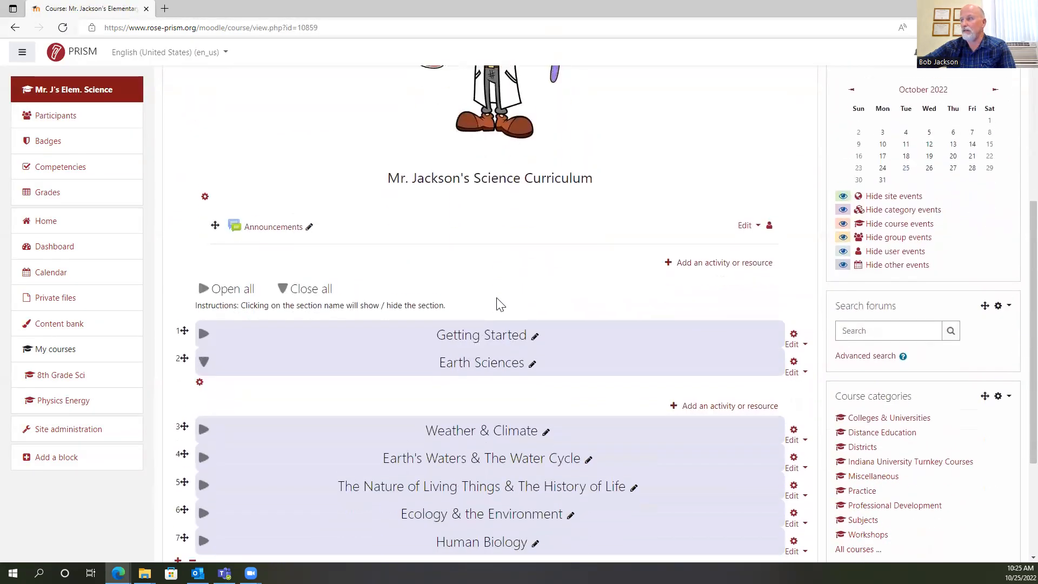
scroll(603, 272, up, 3)
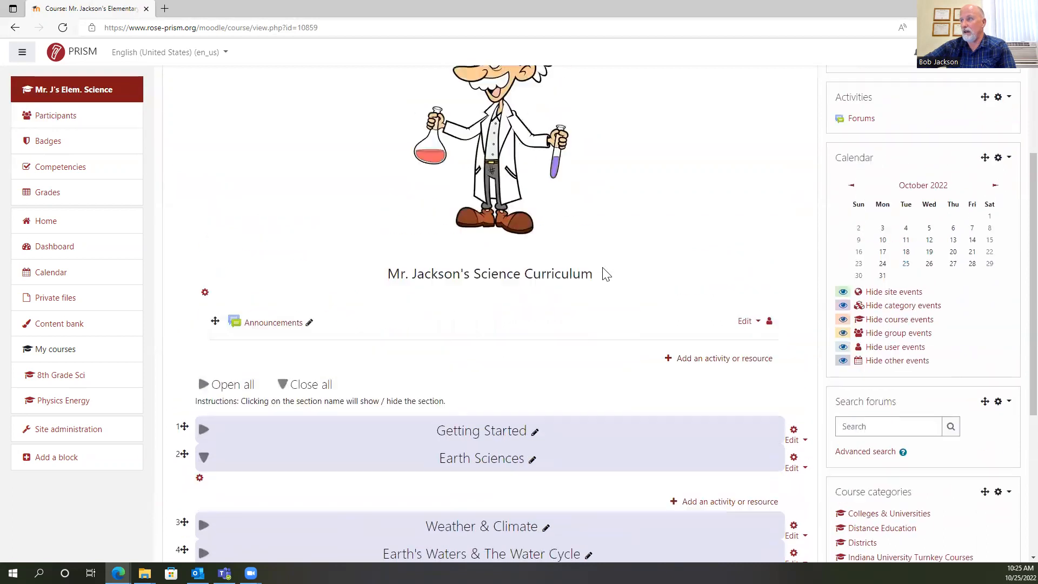
scroll(655, 246, up, 3)
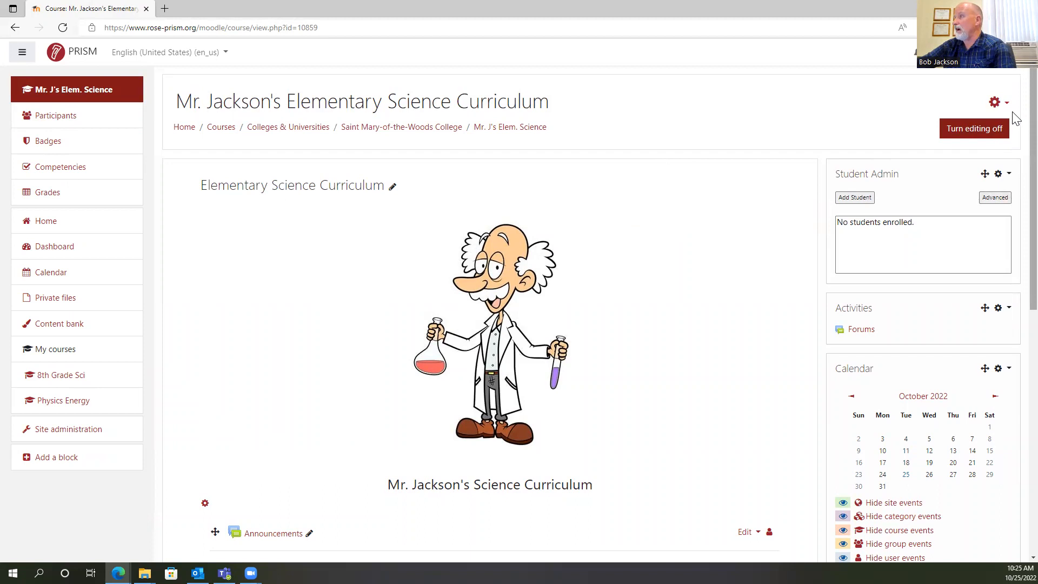
scroll(1015, 117, down, 2)
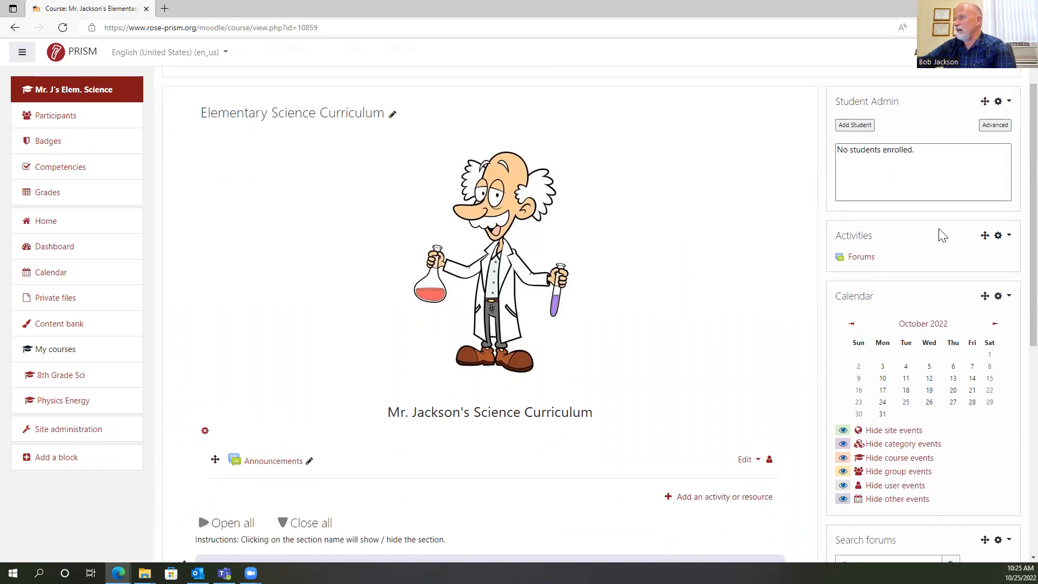
scroll(941, 346, down, 8)
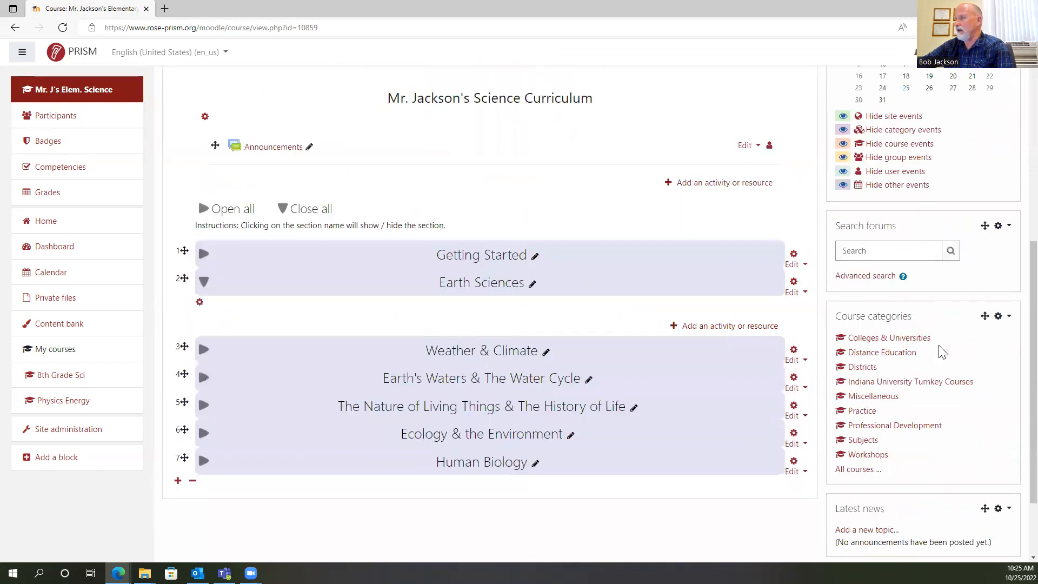
scroll(953, 346, up, 3)
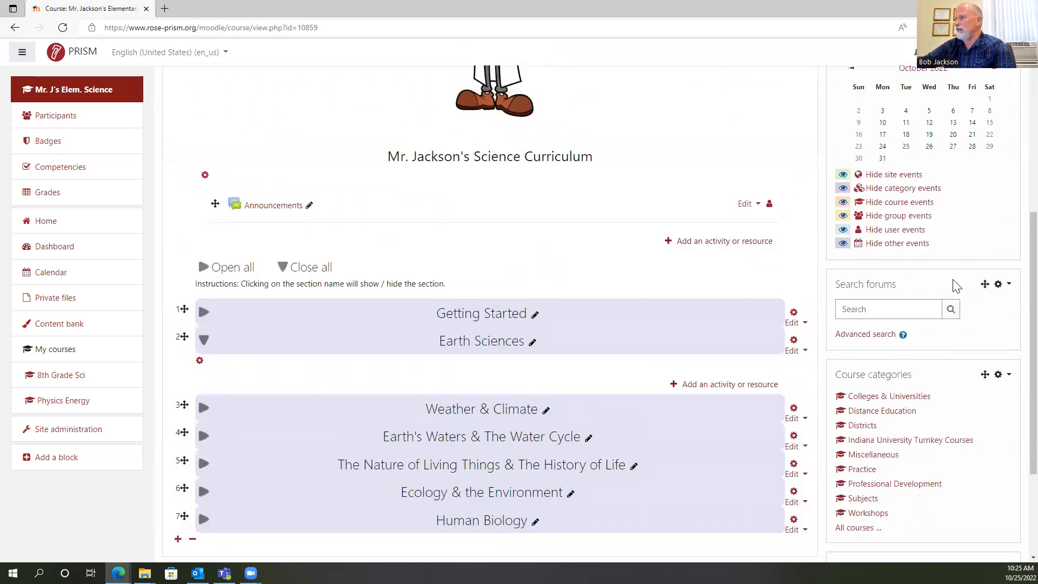
scroll(956, 287, up, 3)
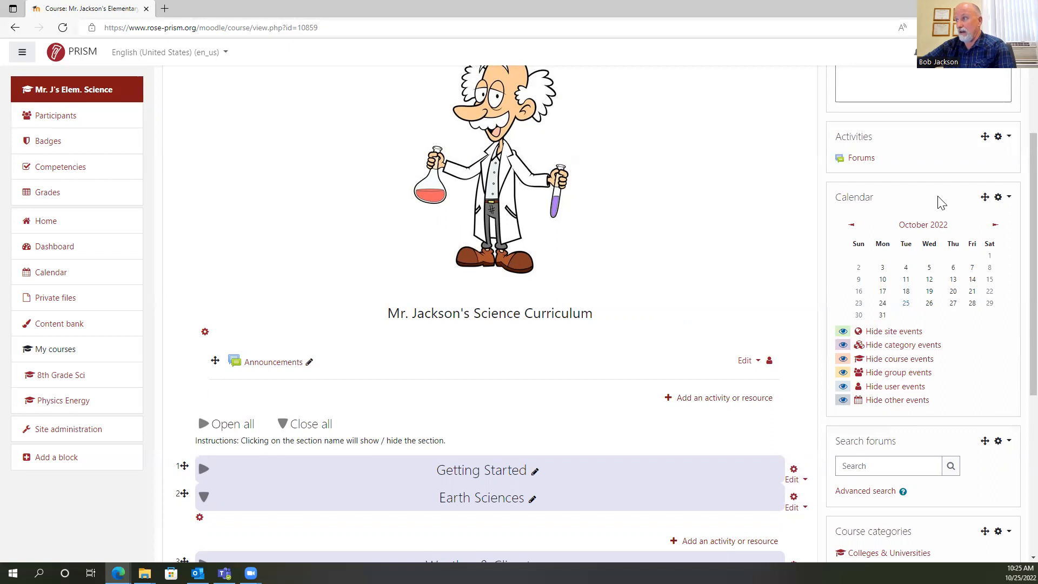
Delete the Calendar and Activities blocks from the course page.
click(1007, 201)
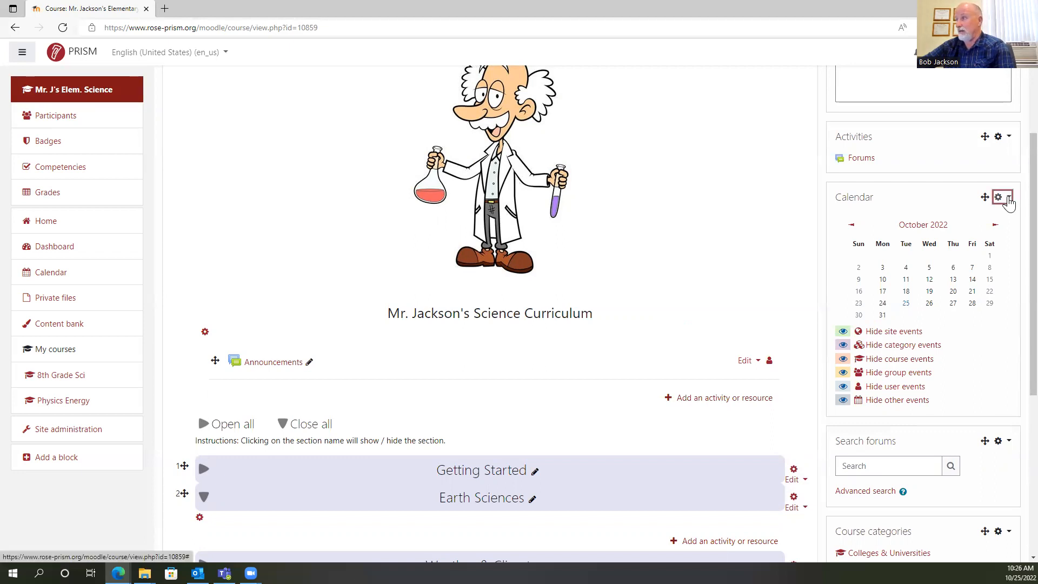
click(952, 301)
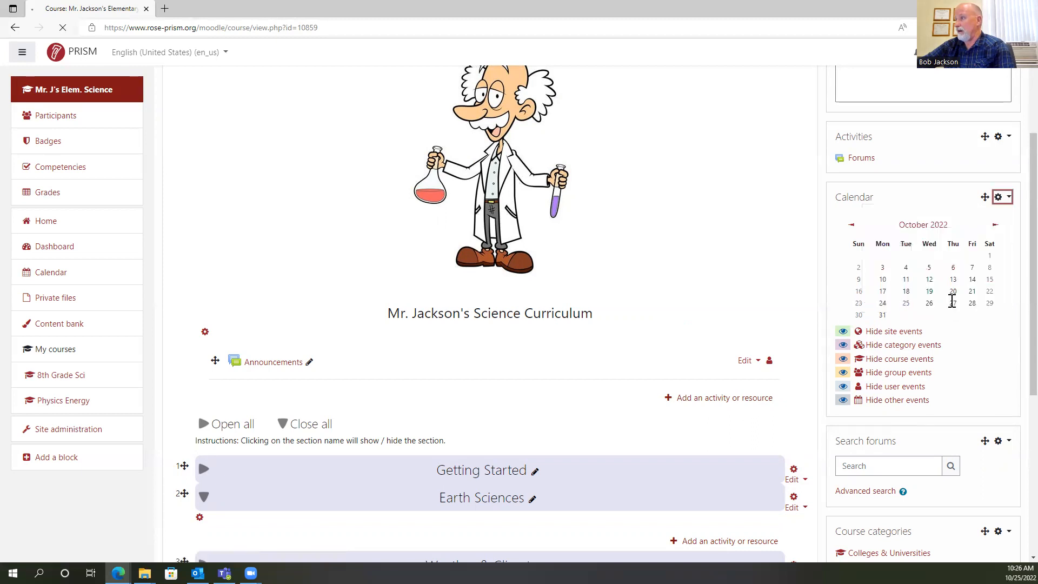
click(679, 296)
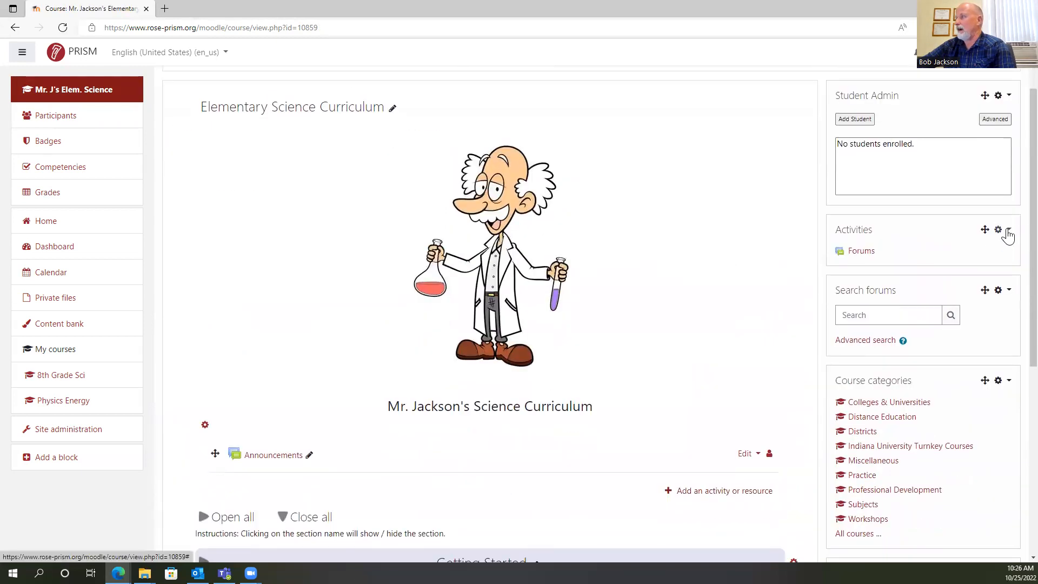
click(999, 229)
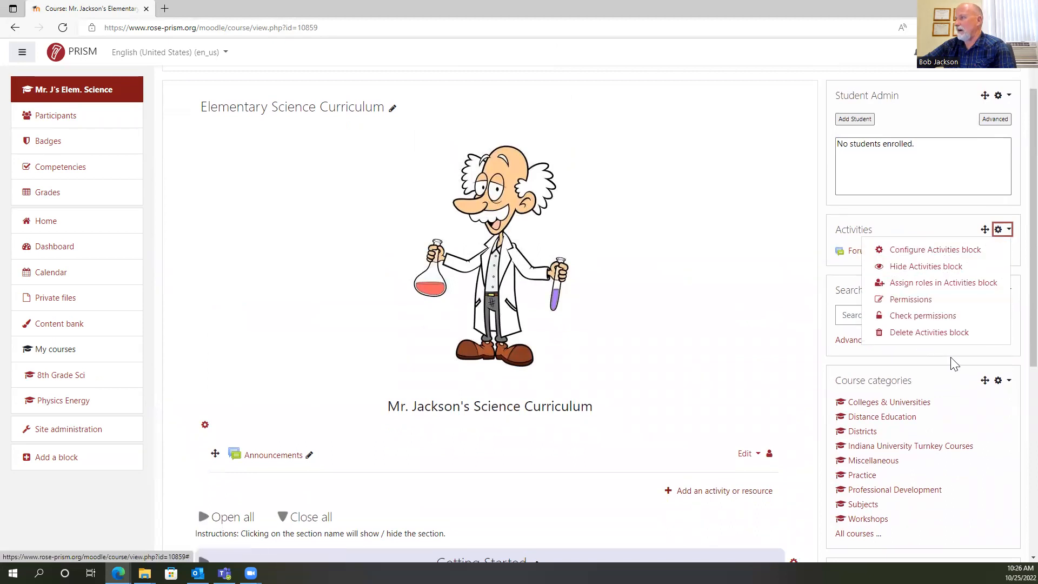
click(927, 335)
click(679, 295)
Delete the Search forums block from the course page.
scroll(887, 267, down, 3)
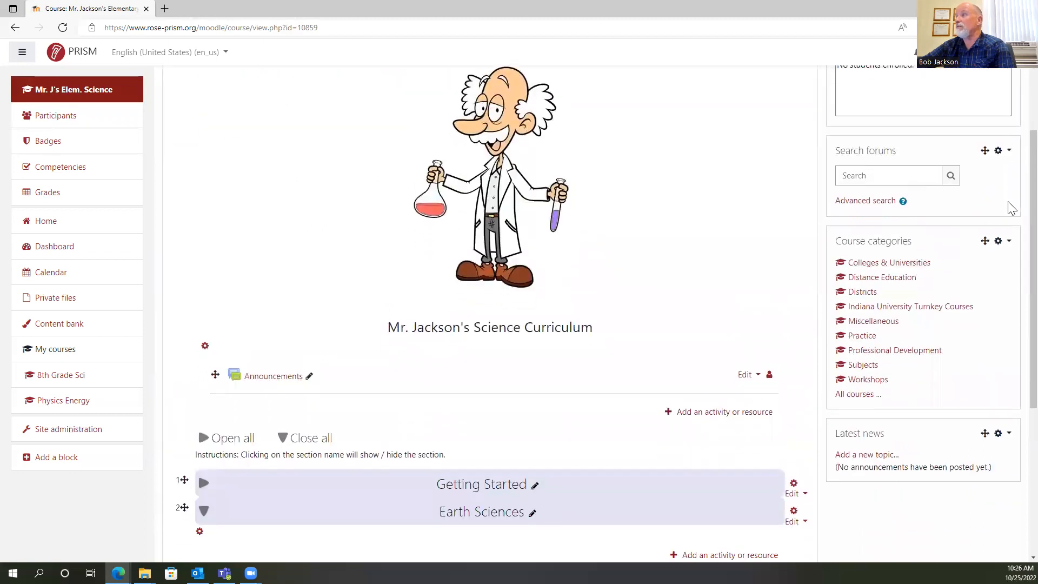
click(1007, 156)
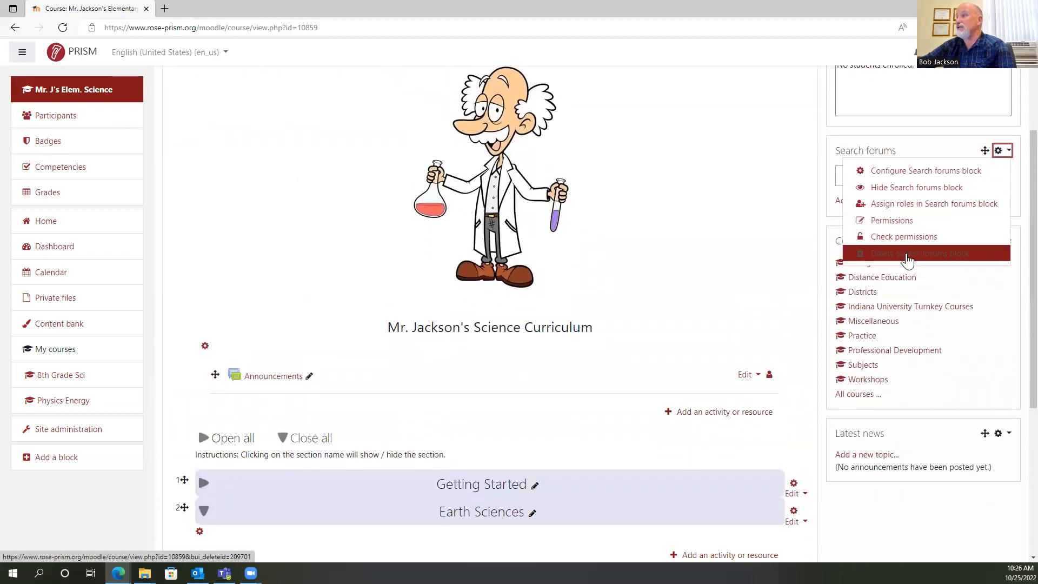
click(947, 257)
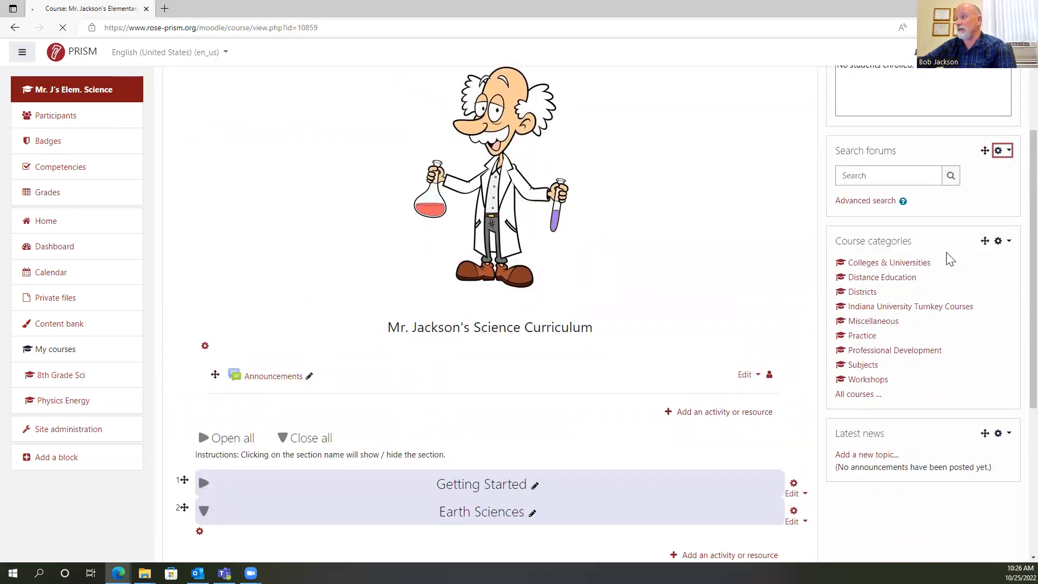
click(692, 296)
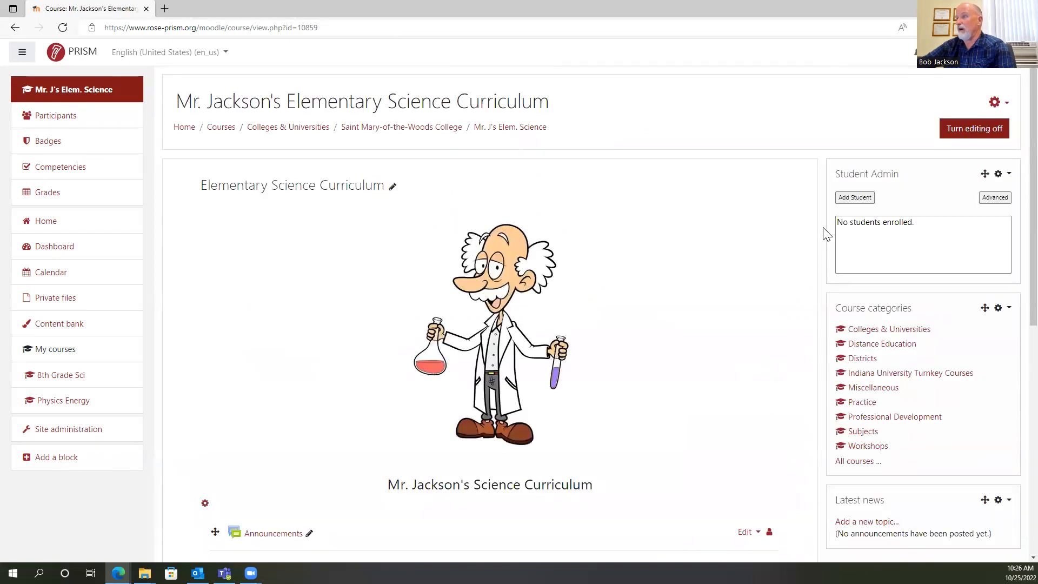
Delete the Course categories block from the course page and confirm the deletion.
scroll(896, 251, down, 3)
drag(1012, 153, 1009, 153)
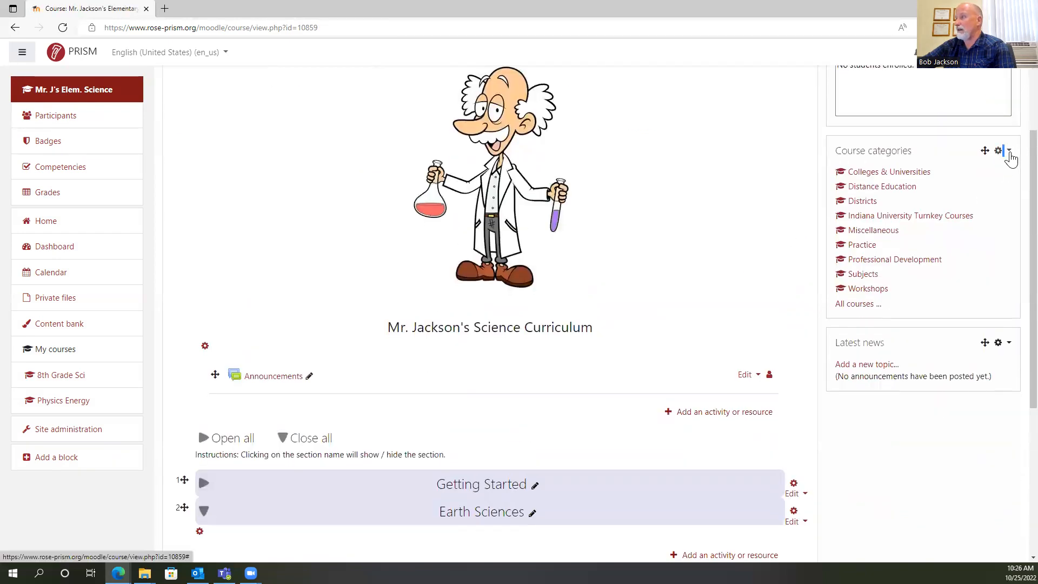
click(1008, 154)
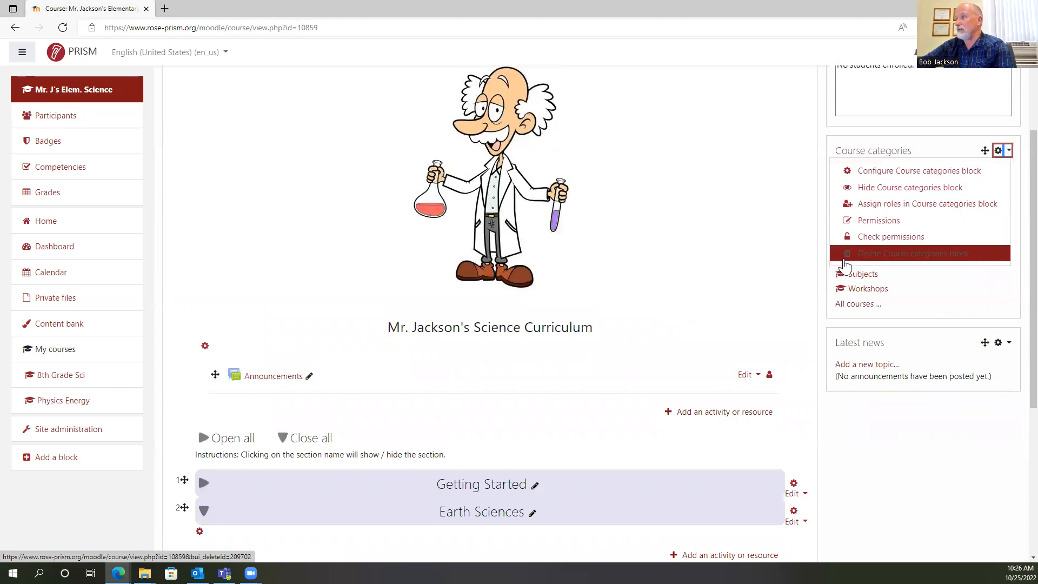
click(892, 257)
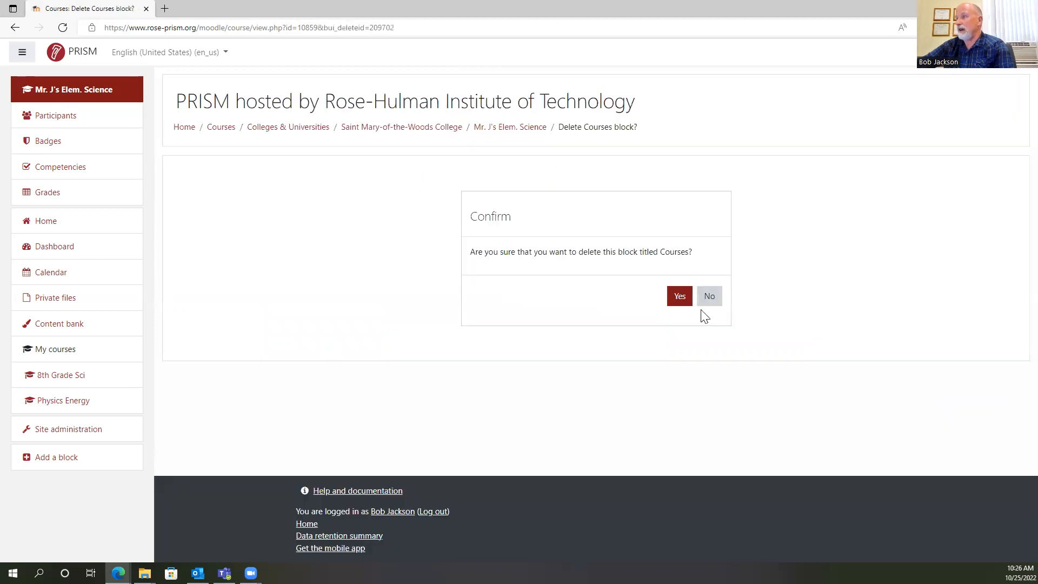
click(679, 297)
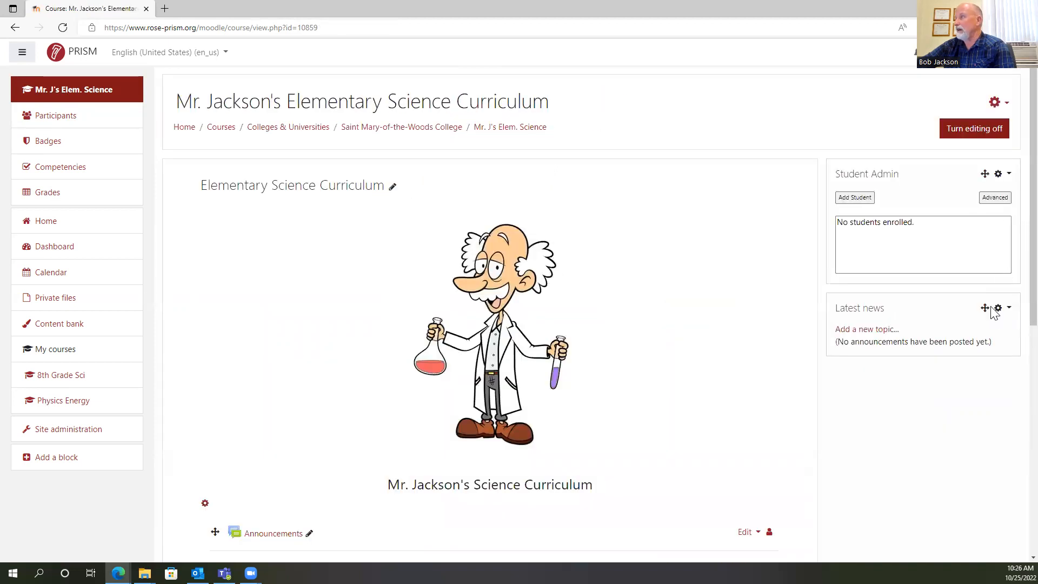
Delete the Latest news block from the course page and confirm the deletion.
scroll(998, 289, down, 3)
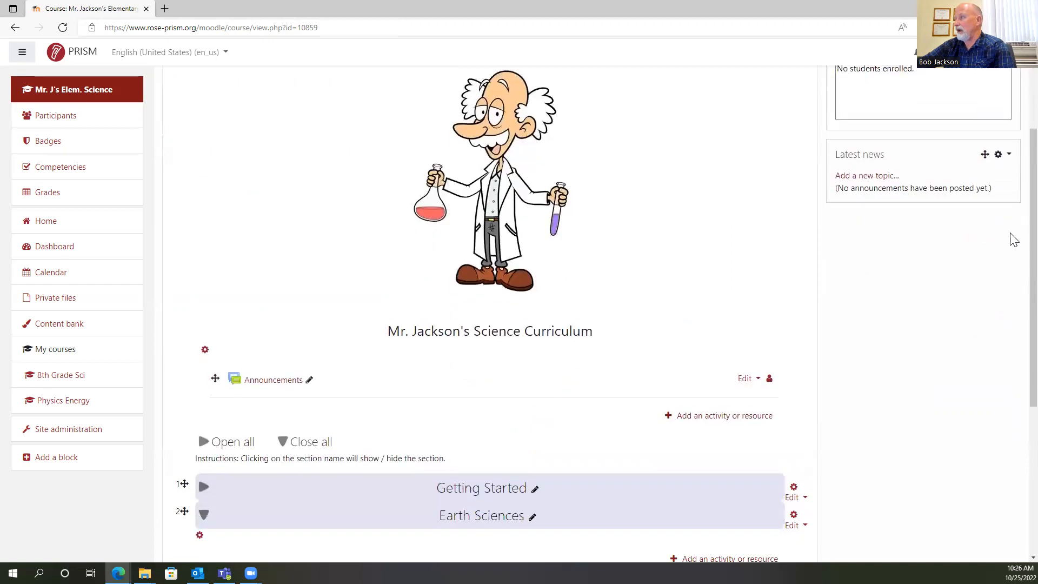
click(1004, 155)
click(900, 253)
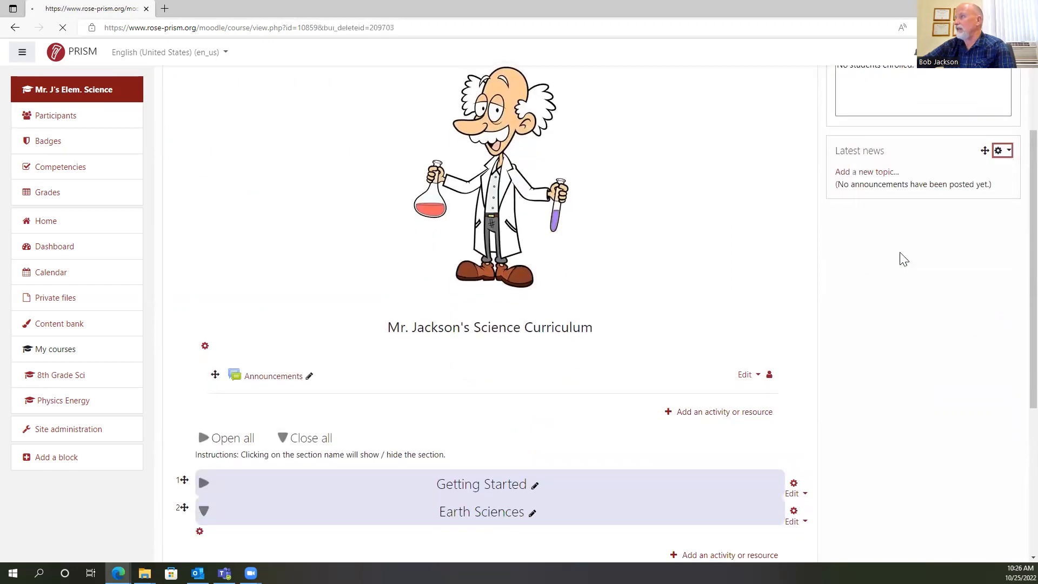
click(681, 300)
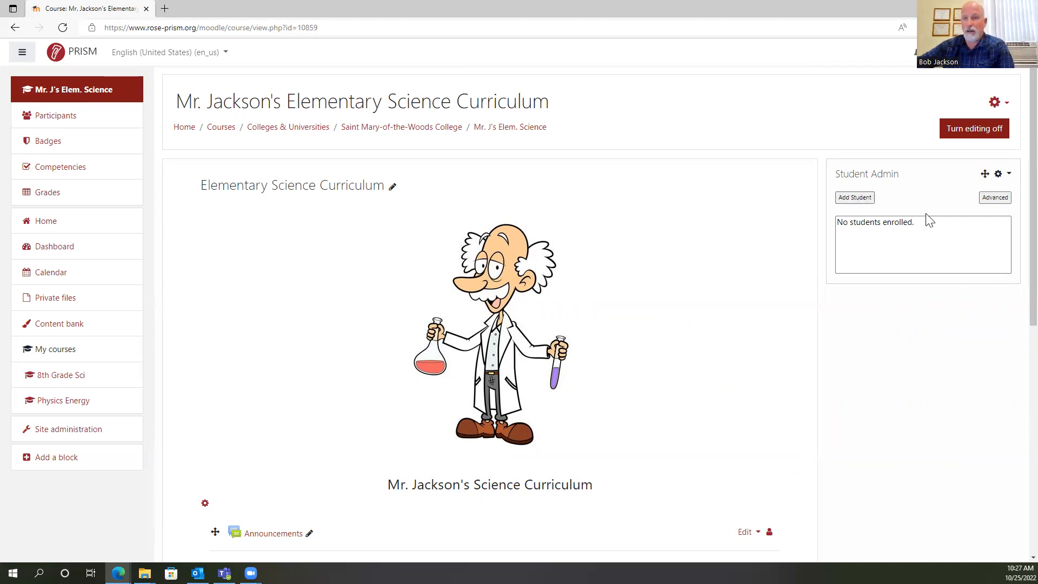
scroll(1015, 135, down, 1)
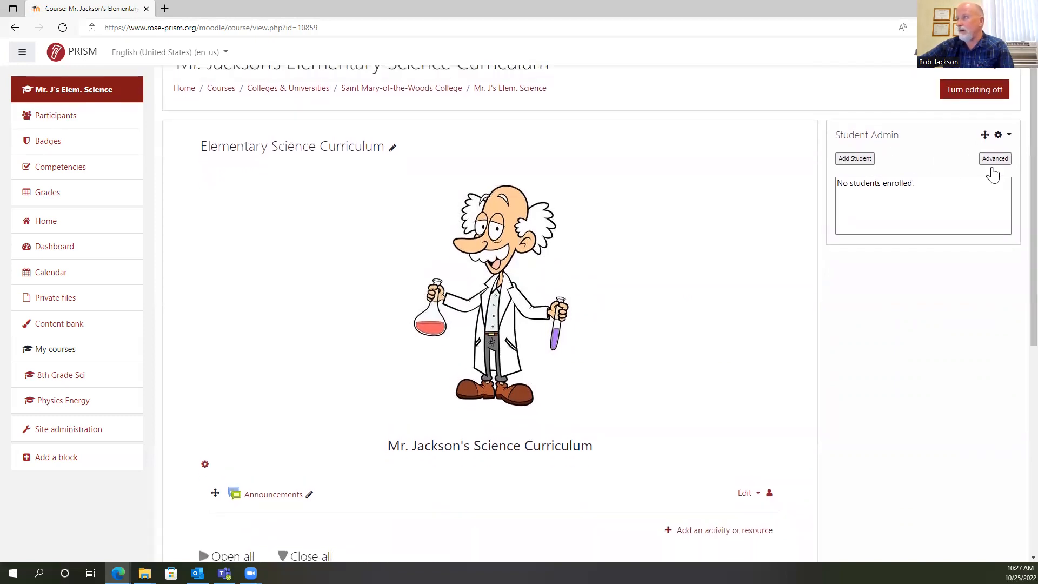
scroll(1012, 121, down, 2)
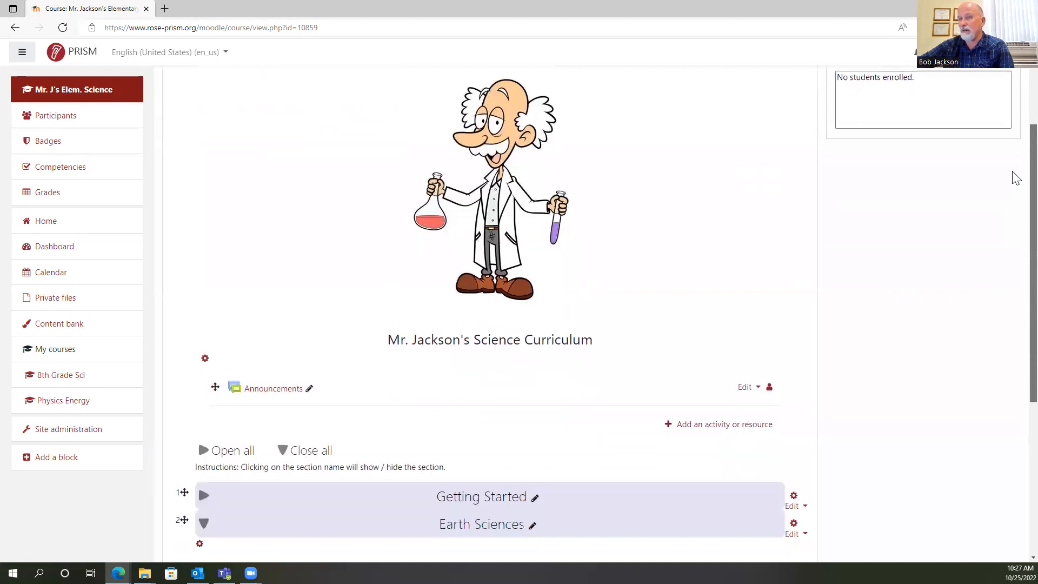
scroll(1014, 168, up, 3)
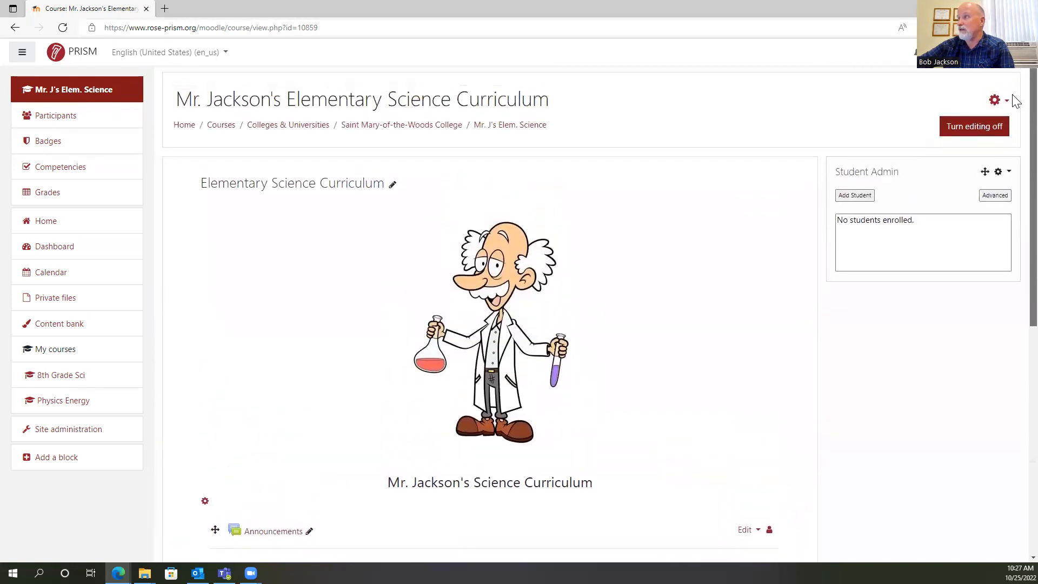
scroll(880, 171, down, 3)
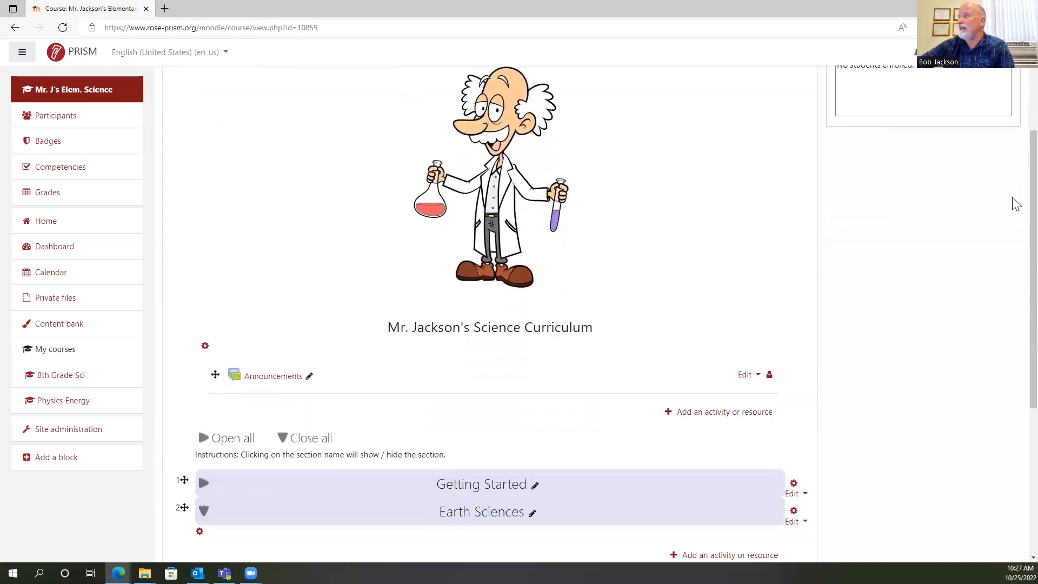
scroll(1012, 157, up, 1)
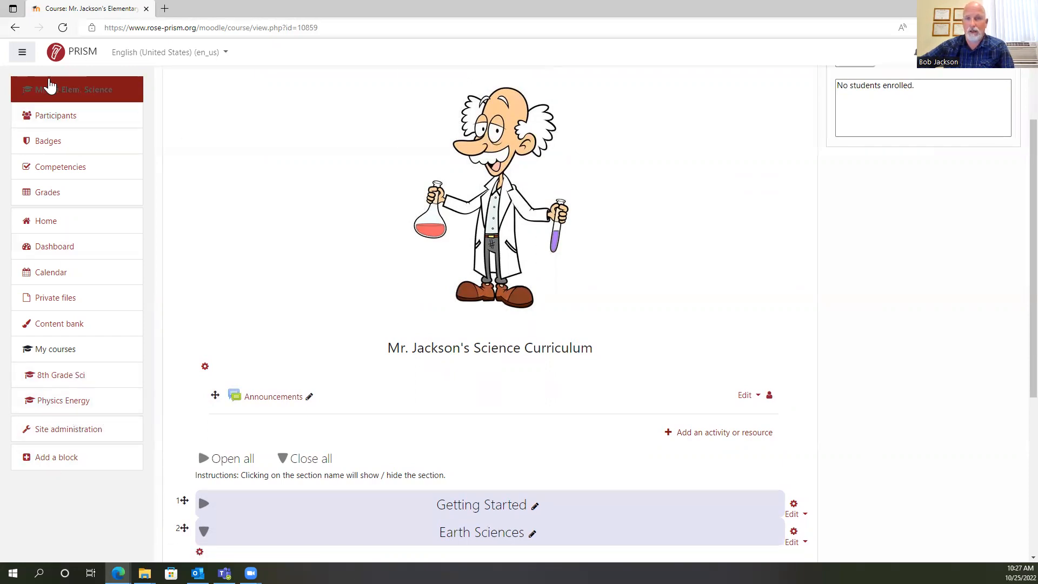
Look through the available block types and add an HTML block to the course page.
click(45, 462)
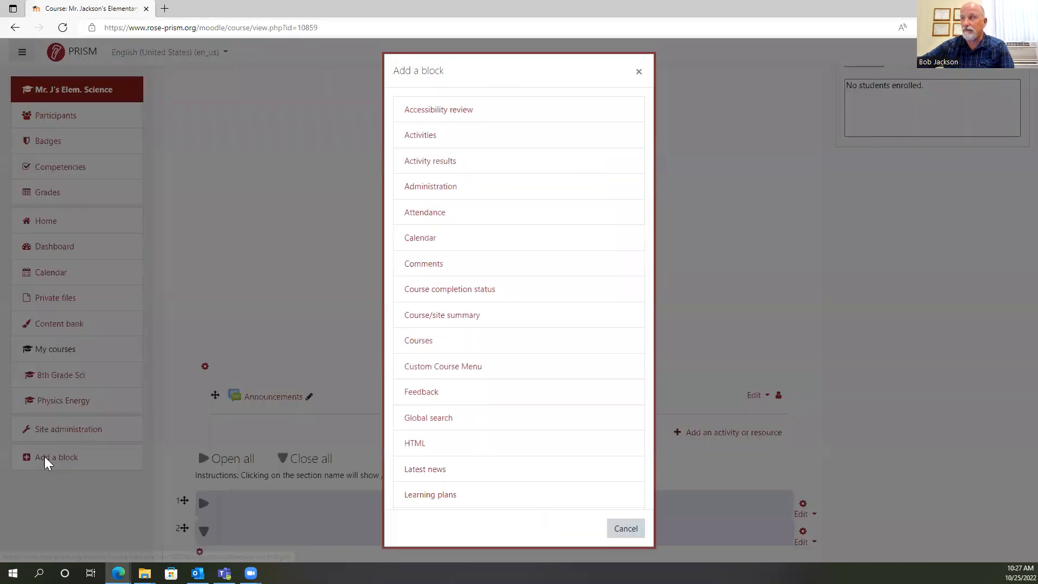
drag(648, 169, 660, 266)
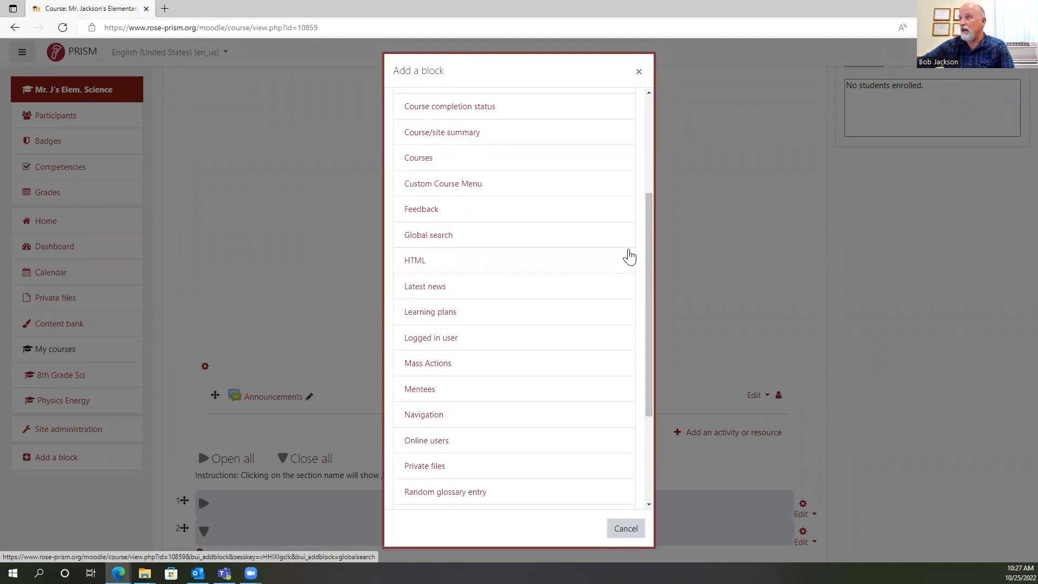
drag(649, 230, 668, 165)
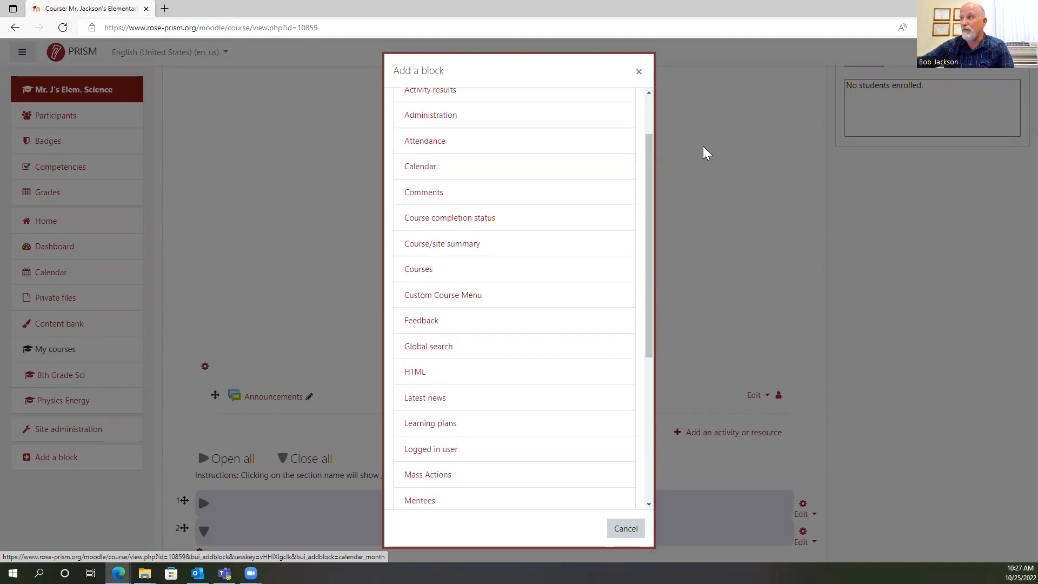
drag(650, 149, 649, 223)
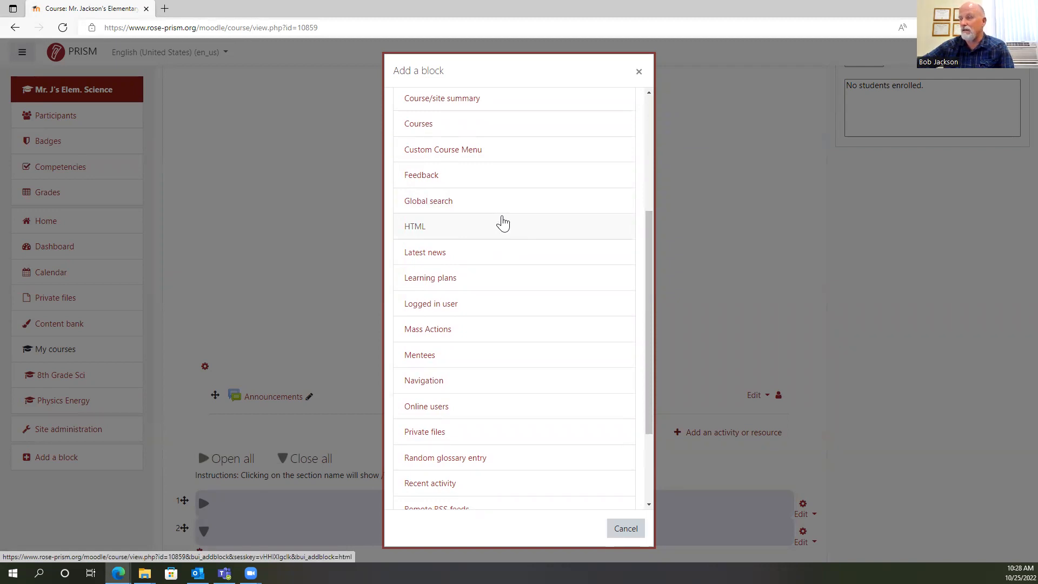
click(416, 230)
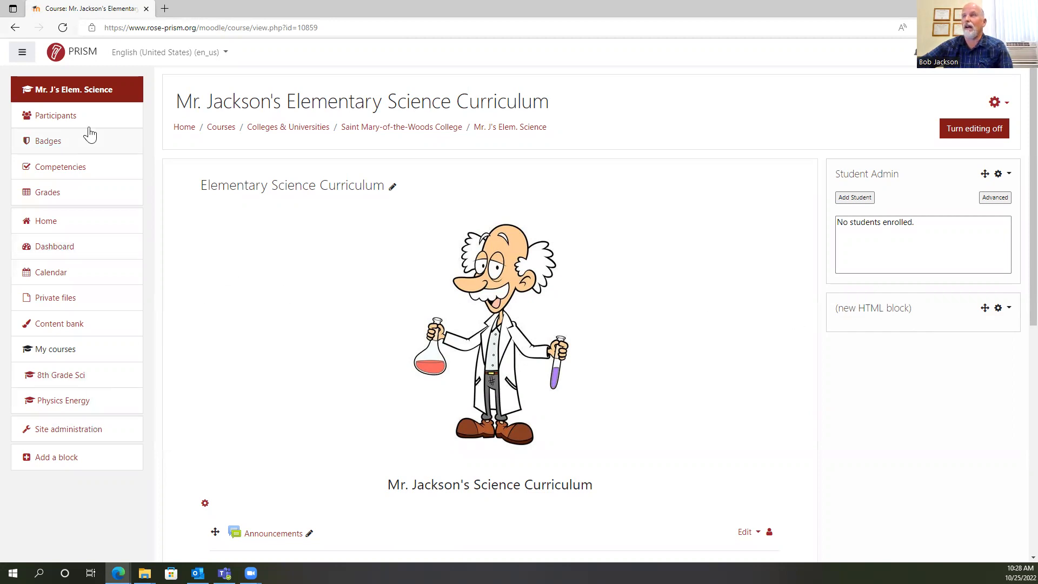
Open the PhET website's home page, phet.colorado.edu, in a new browser tab.
click(164, 9)
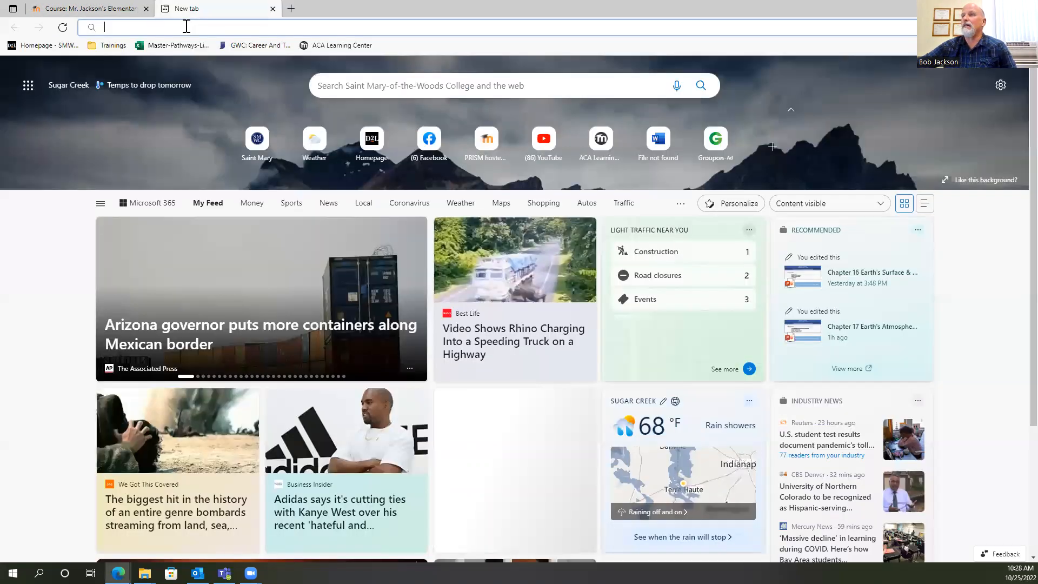
text(P)
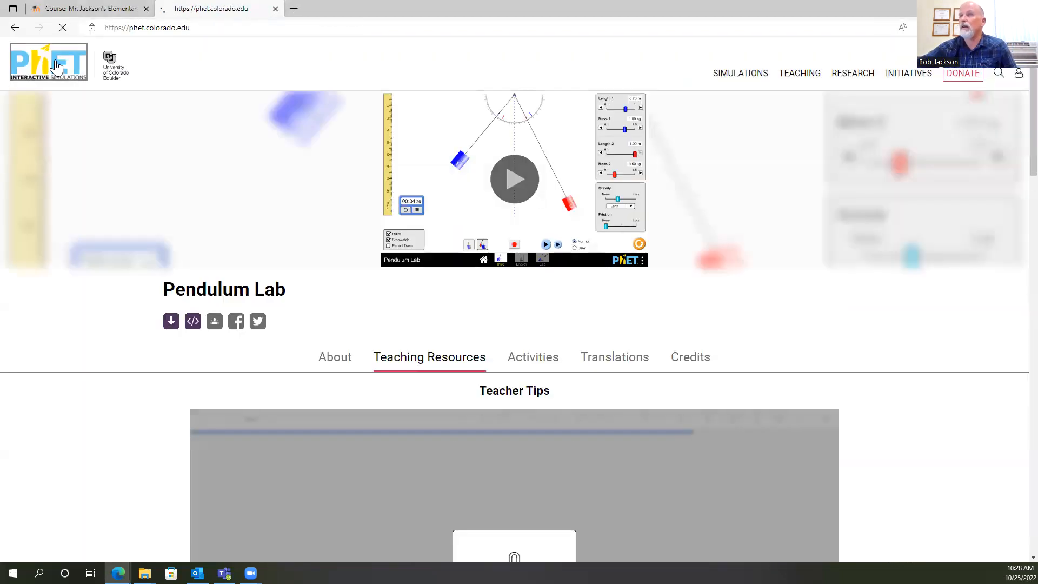
click(57, 66)
Search the web for "Phet" in another new browser tab and show the image results.
click(296, 7)
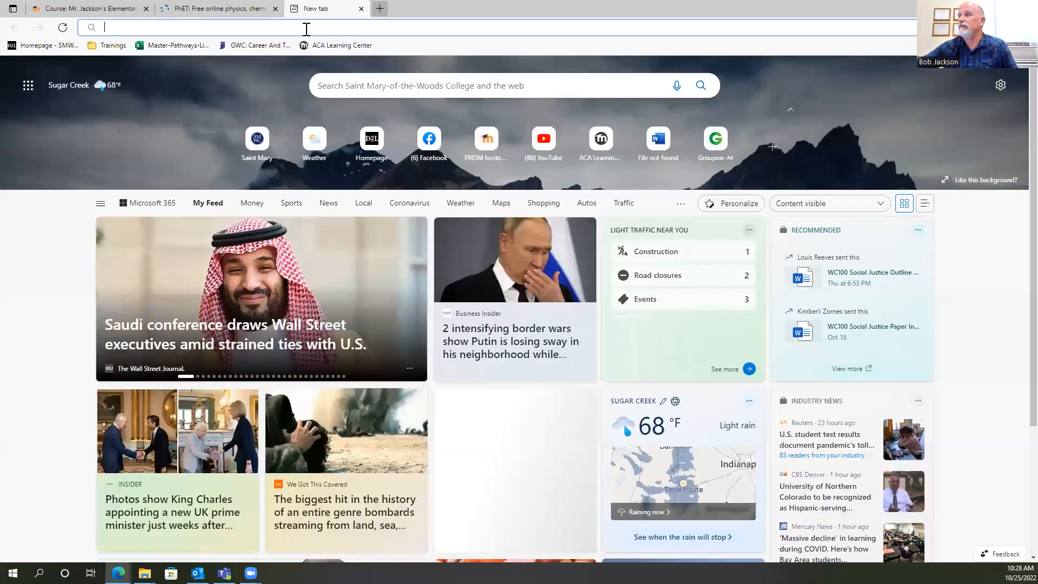
text(Ph)
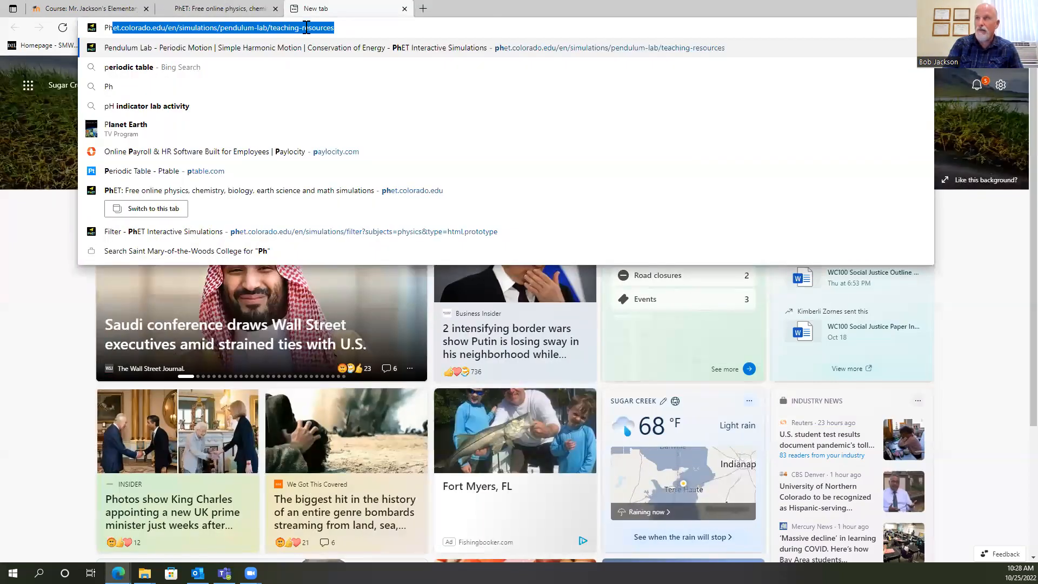
text(et)
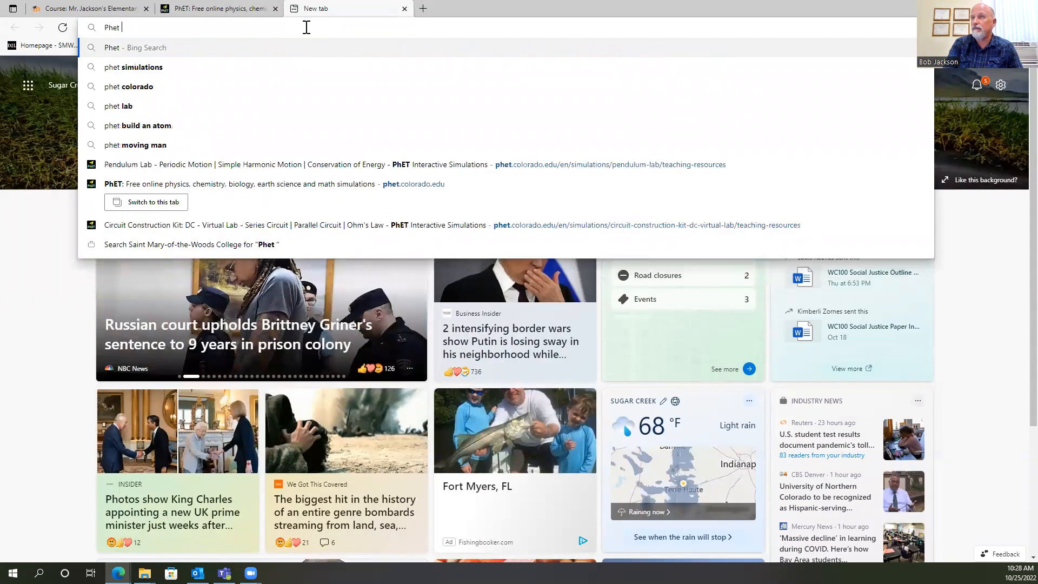
key(Return)
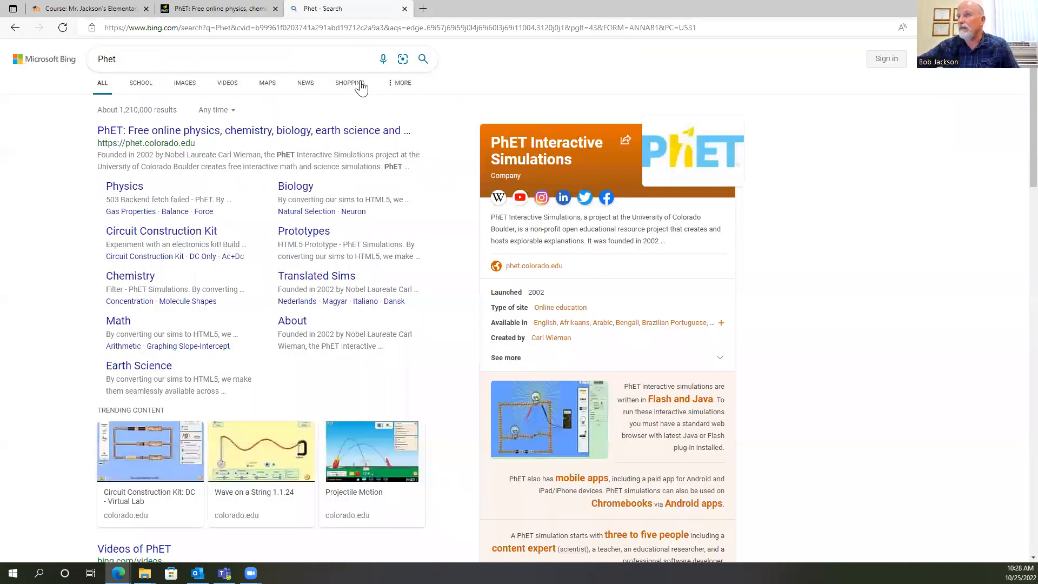
click(184, 85)
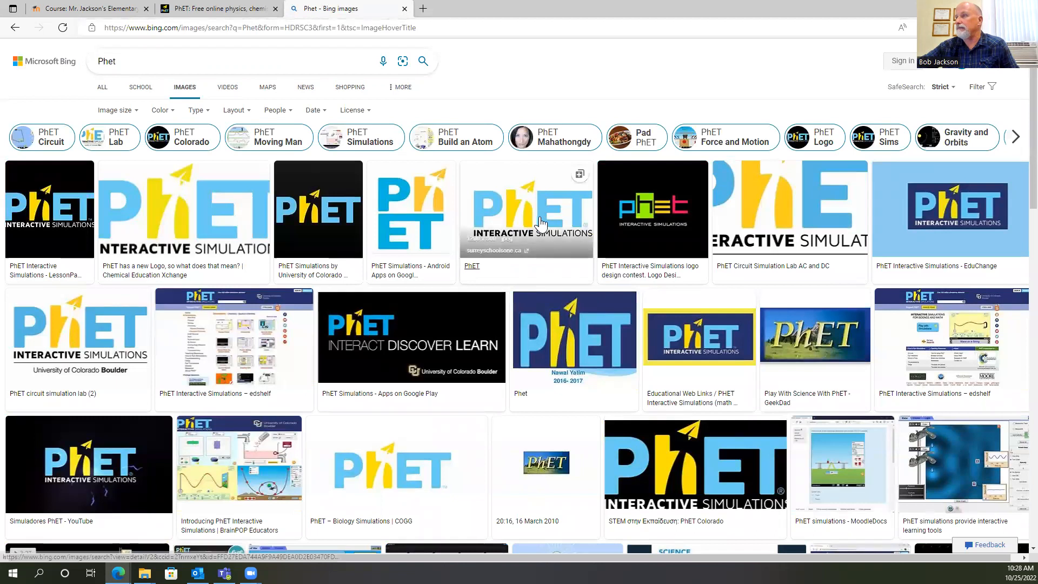
Return to the course, open the new HTML block's configuration and title it "PhET Simulations", then place the cursor in its content.
click(114, 10)
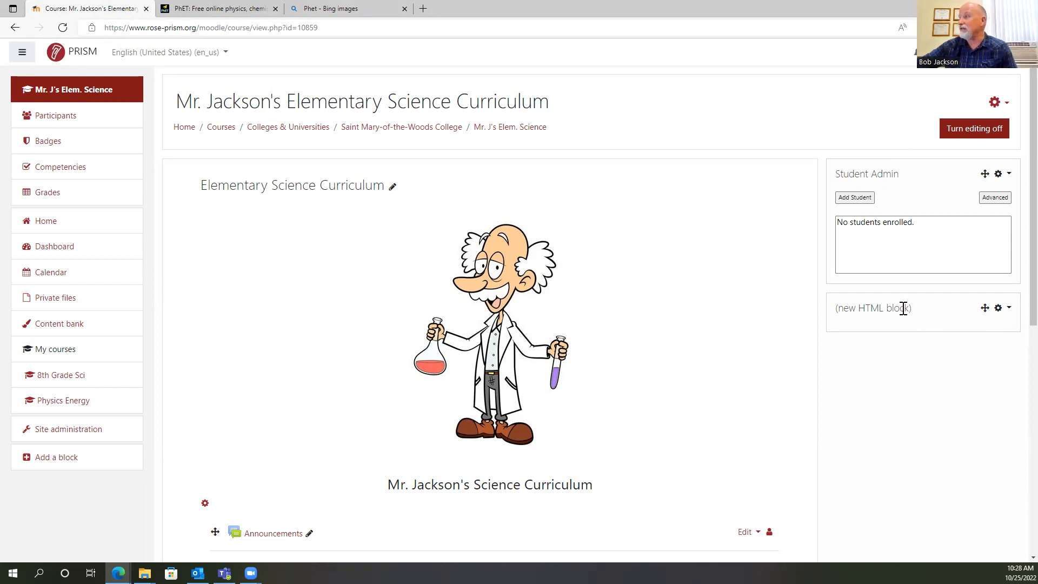
click(1007, 311)
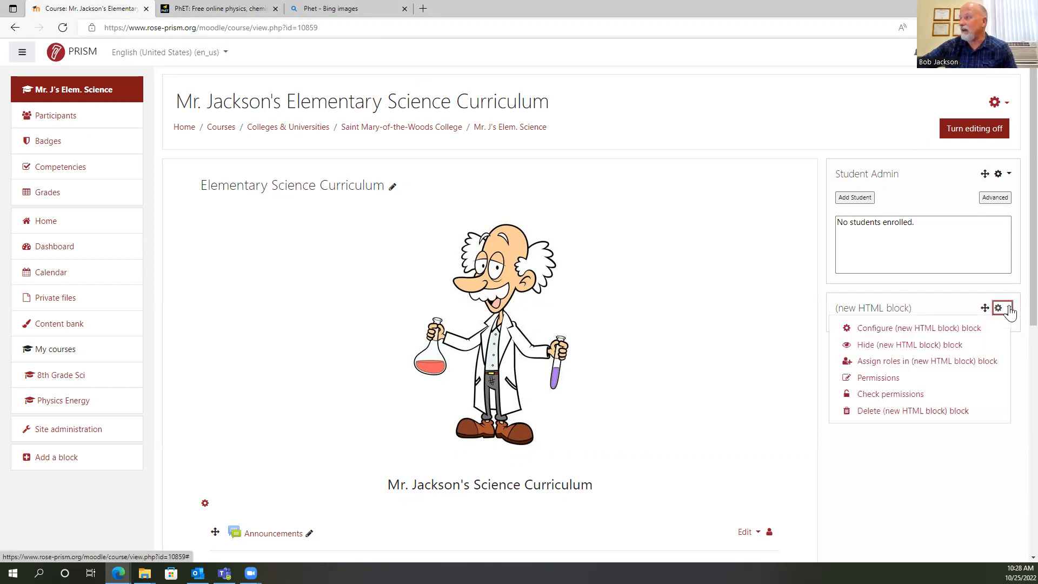
click(901, 330)
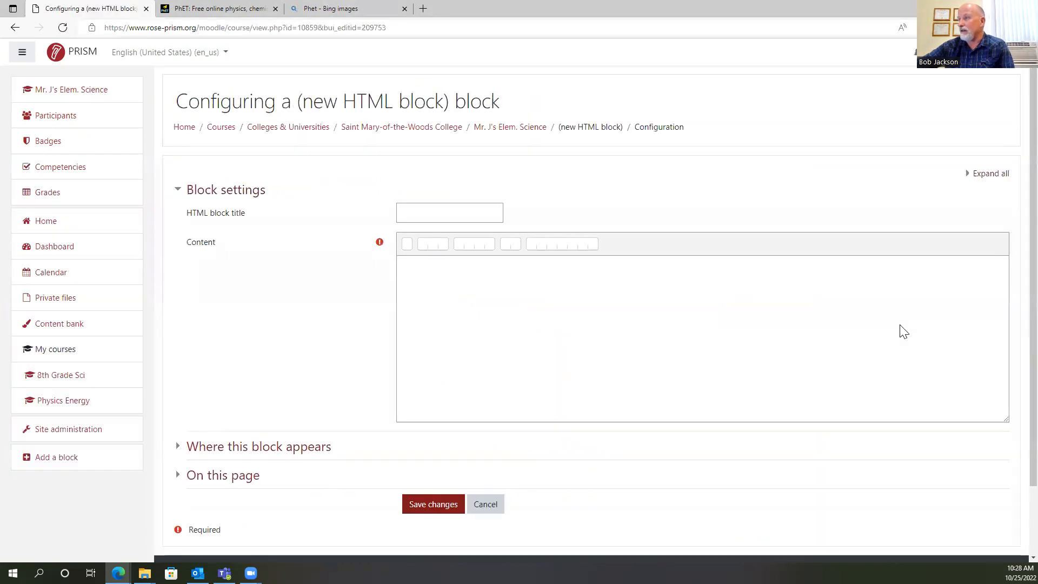
click(417, 214)
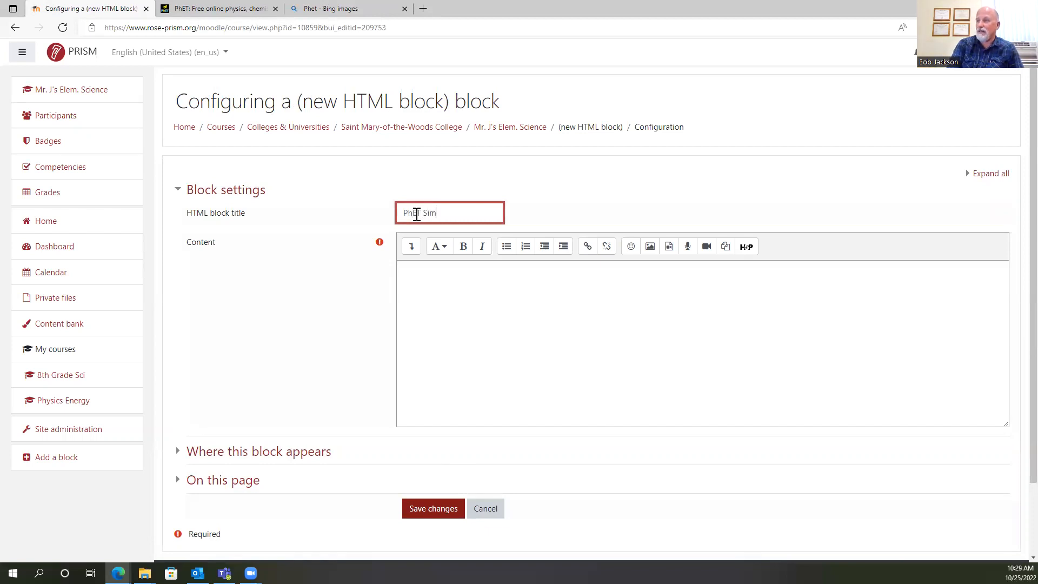
text(PhET Simulations)
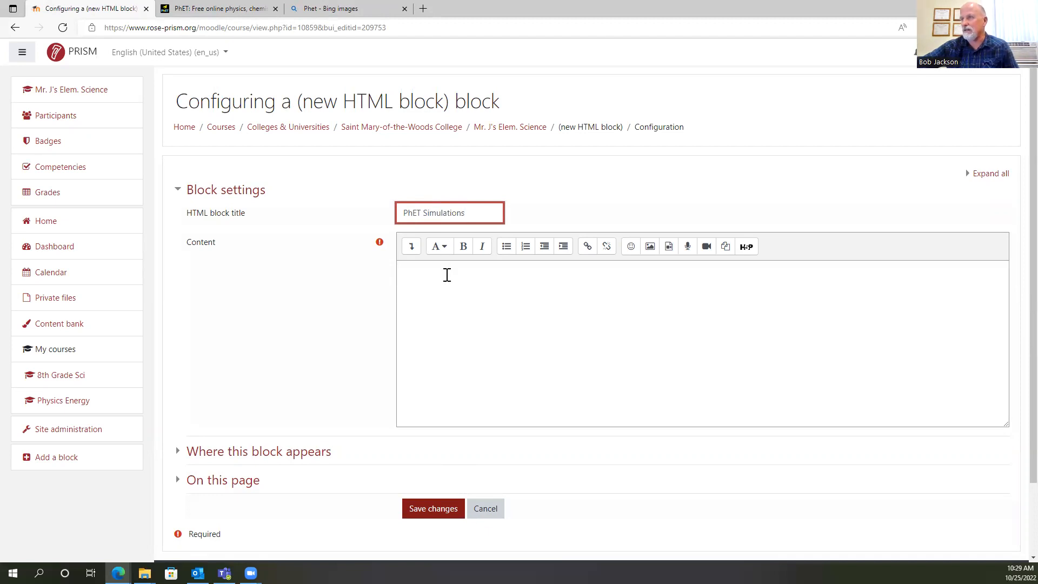
click(447, 275)
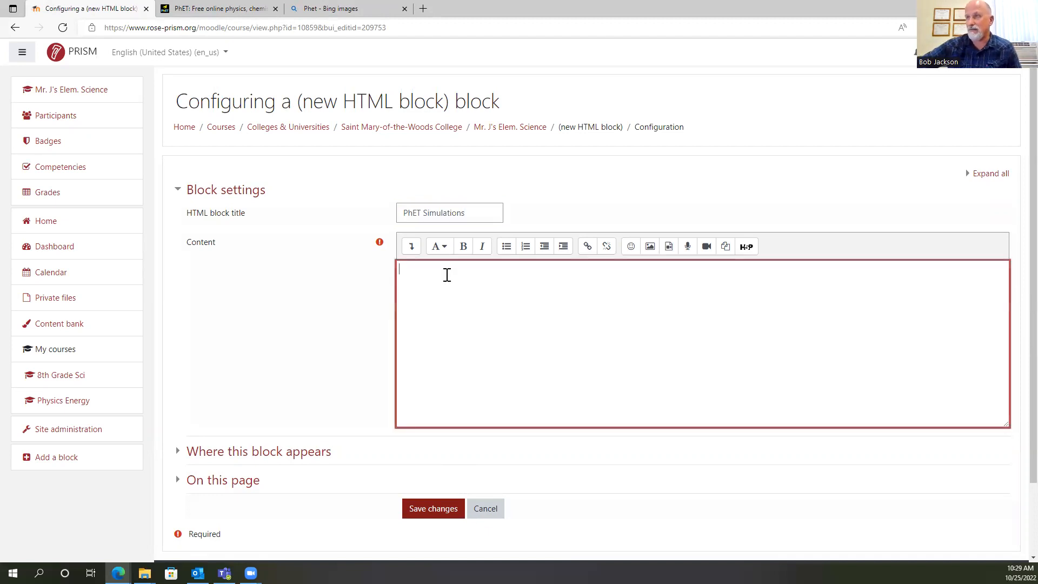
Copy the full-size PhET Interactive Simulations logo with the white background from the image results, and switch to the PhET home page.
click(327, 10)
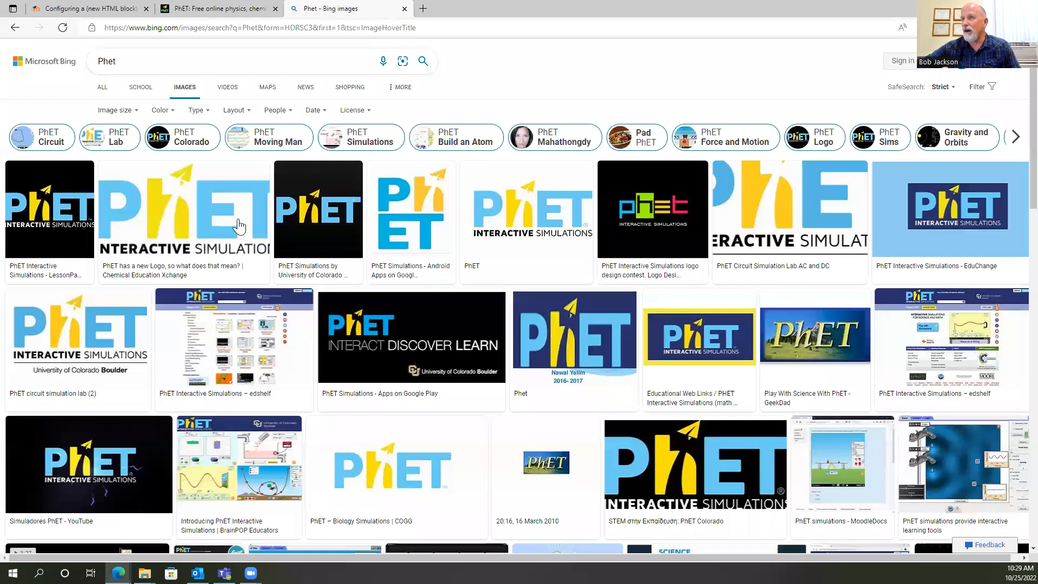
right_click(534, 209)
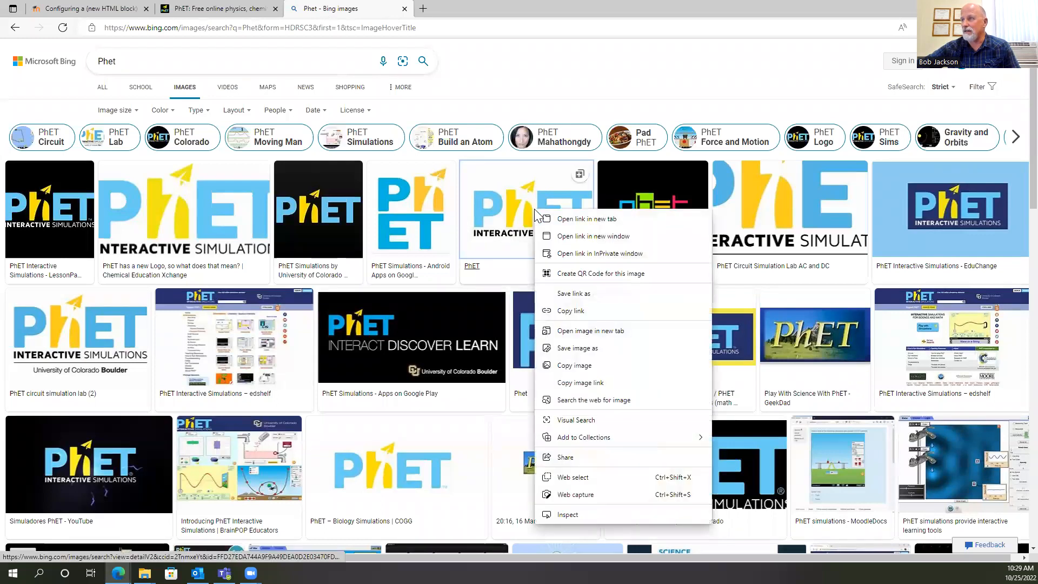
click(527, 217)
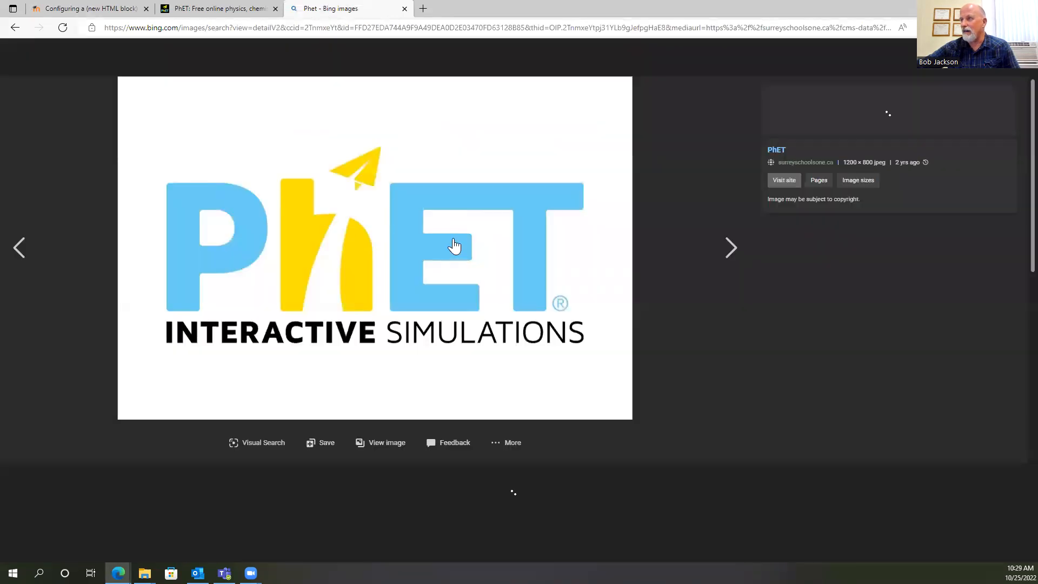
right_click(453, 239)
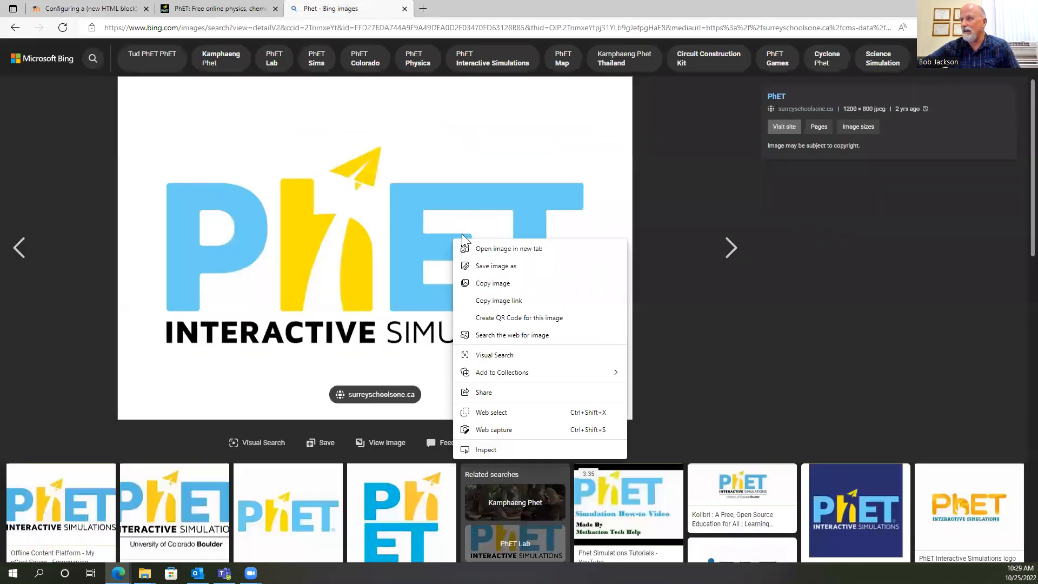
click(493, 283)
click(234, 11)
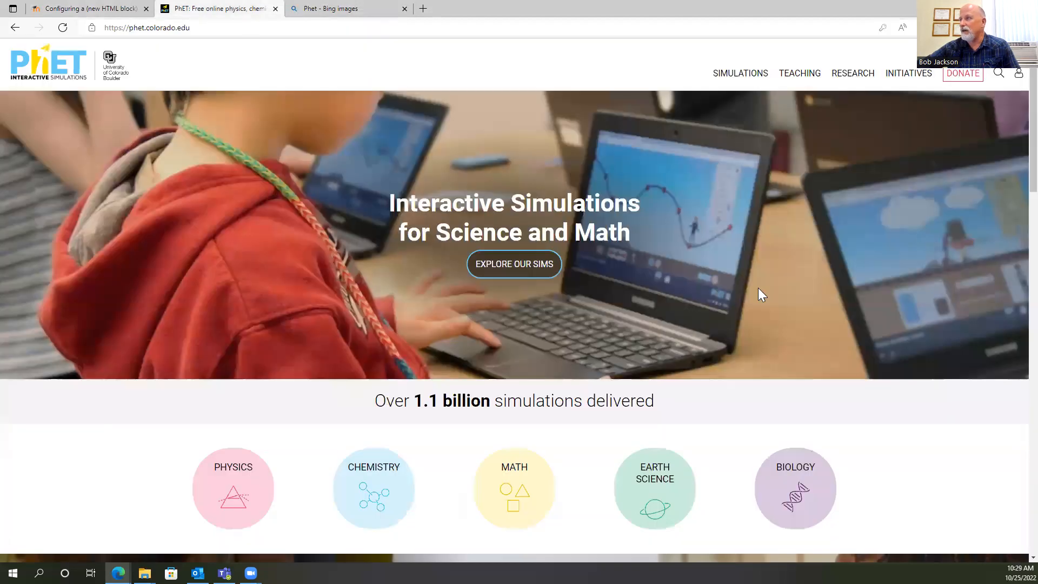
Return to the HTML block's configuration page and paste the copied PhET logo into its content.
click(98, 13)
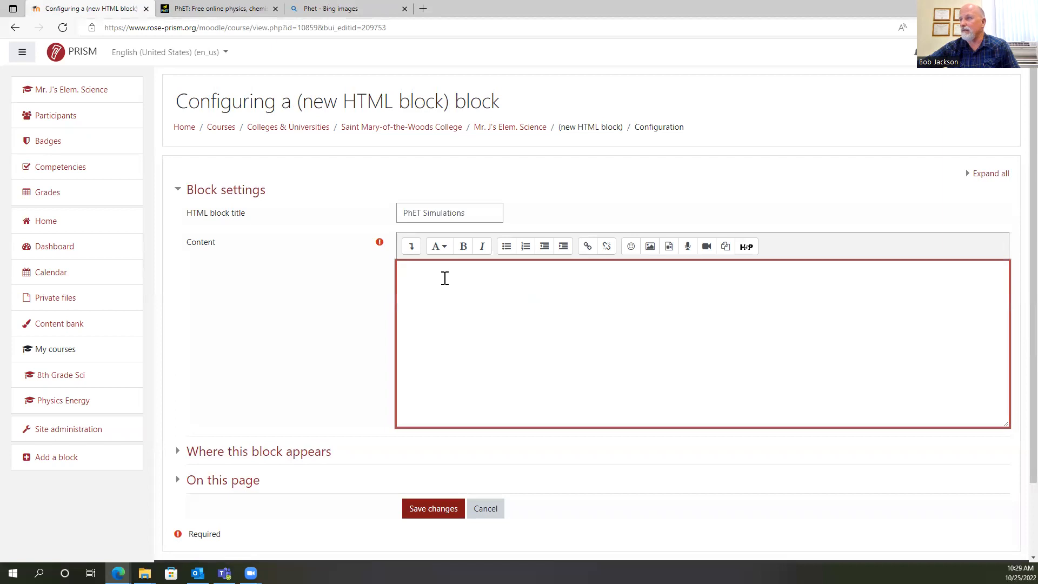
right_click(408, 271)
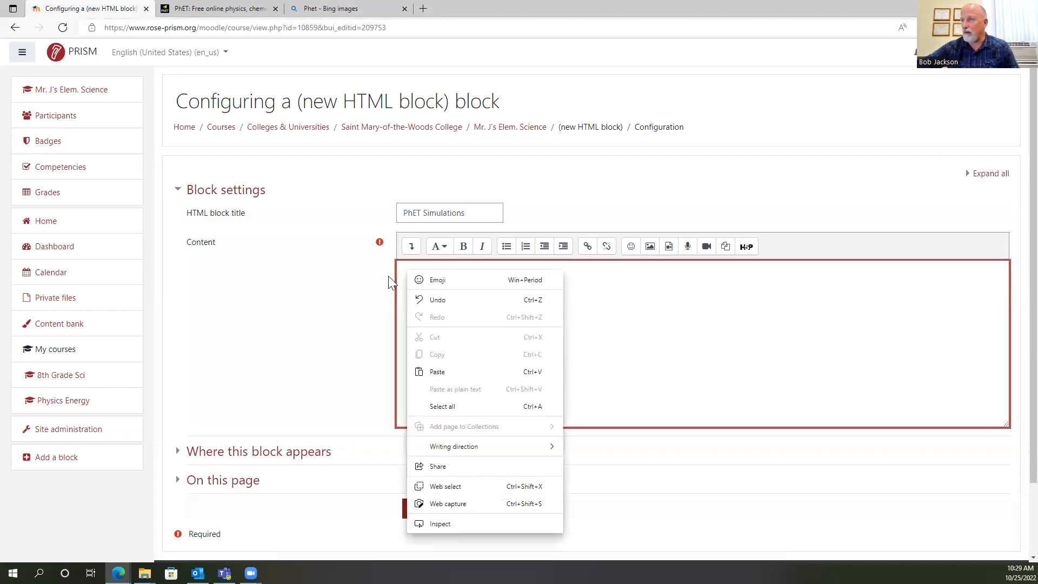
click(404, 270)
right_click(404, 270)
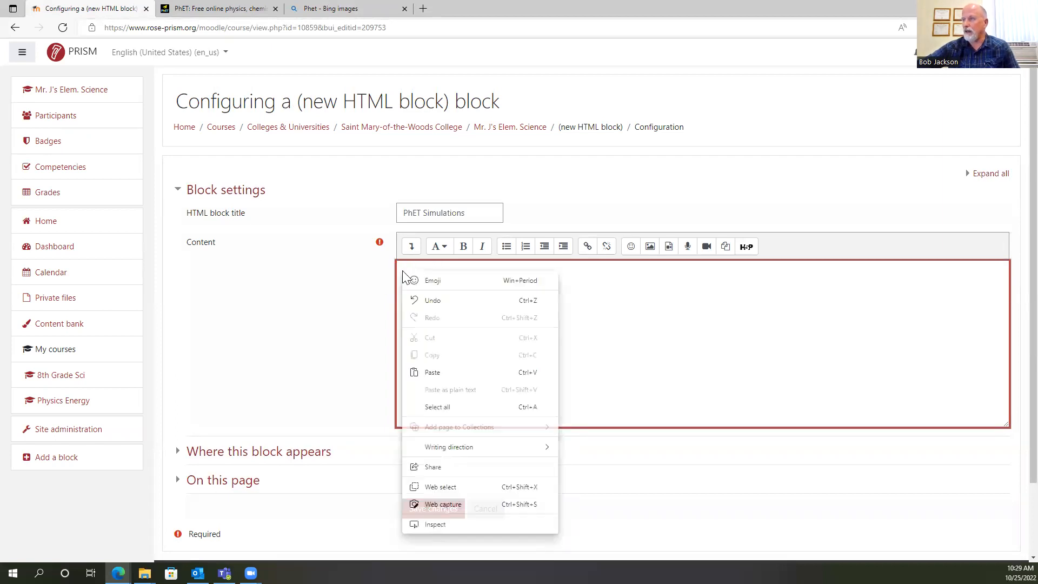
click(440, 376)
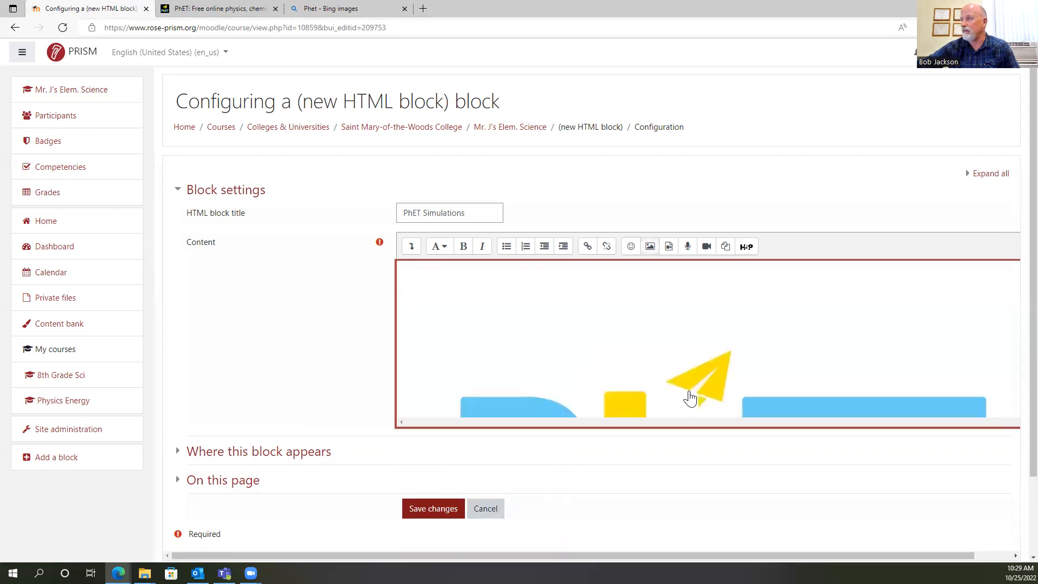
Open the pasted logo's image properties and set its width to 250, keeping the automatic proportional size.
scroll(764, 330, down, 3)
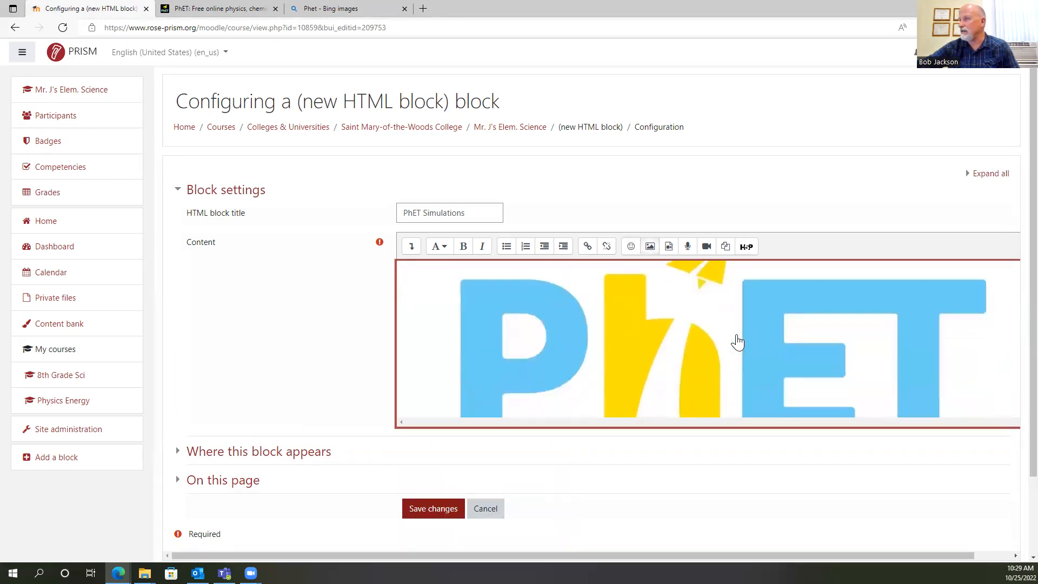
click(736, 341)
scroll(778, 325, down, 1)
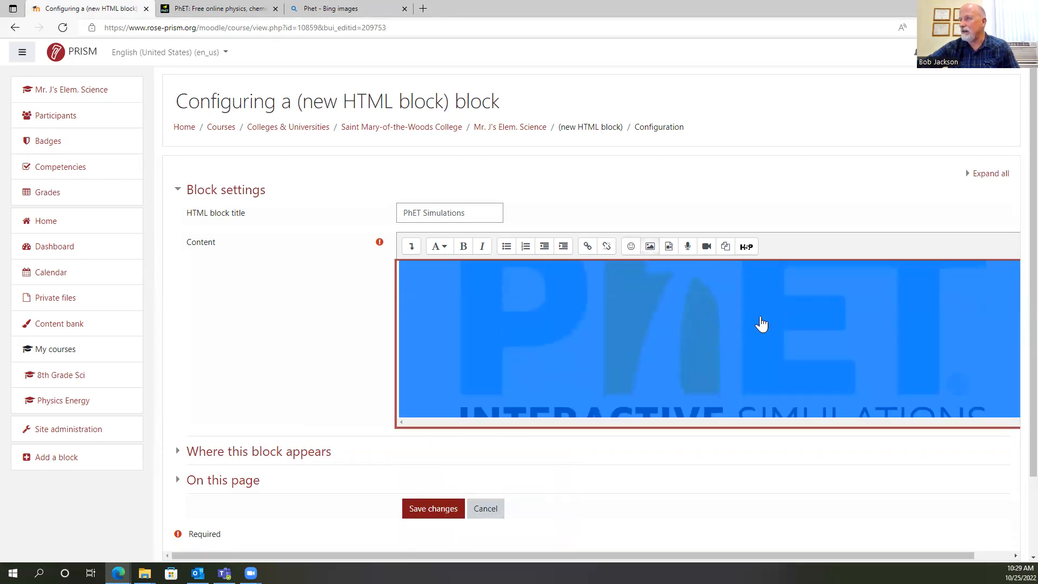
double_click(728, 321)
click(217, 311)
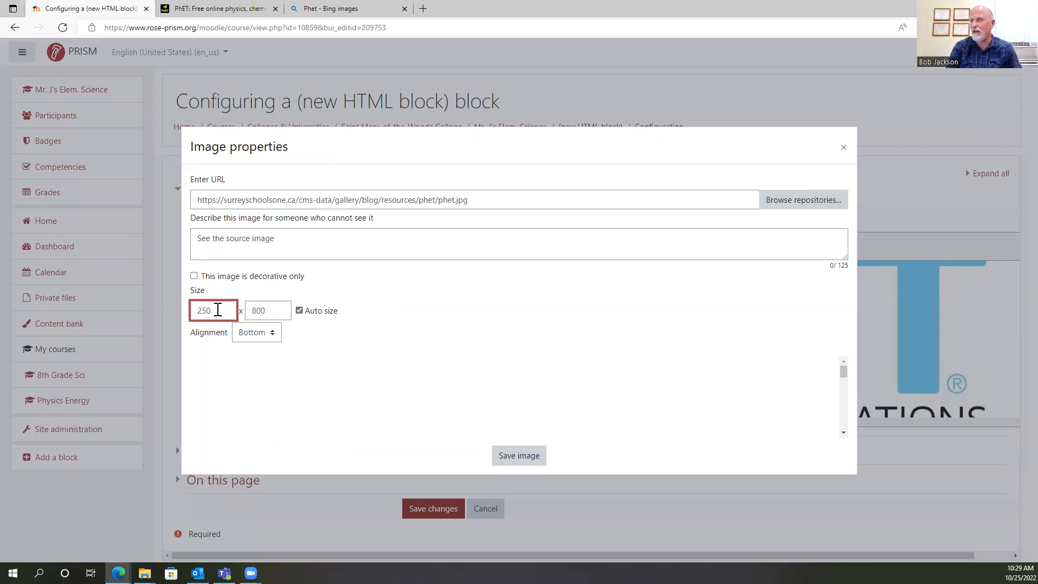
text(250)
key(Tab)
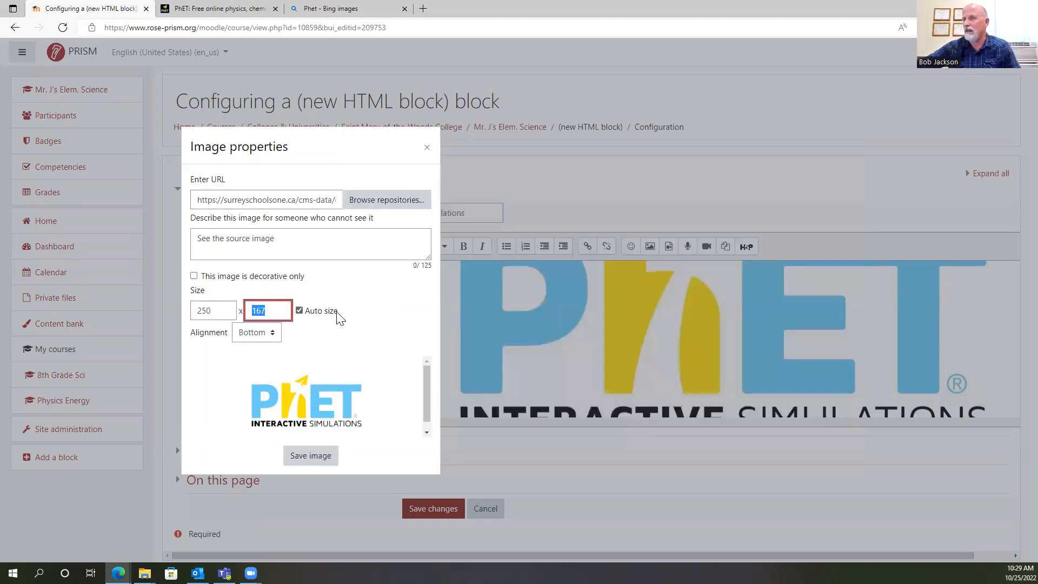
Replace the logo's description with "PhET" and save the image properties.
drag(290, 237, 169, 229)
text(Phet)
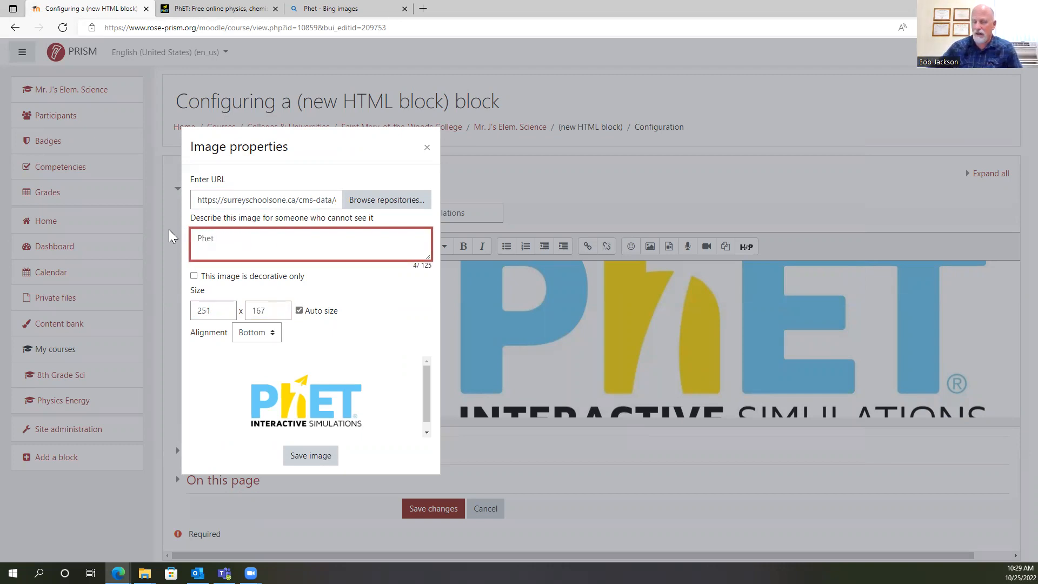
key(BackSpace)
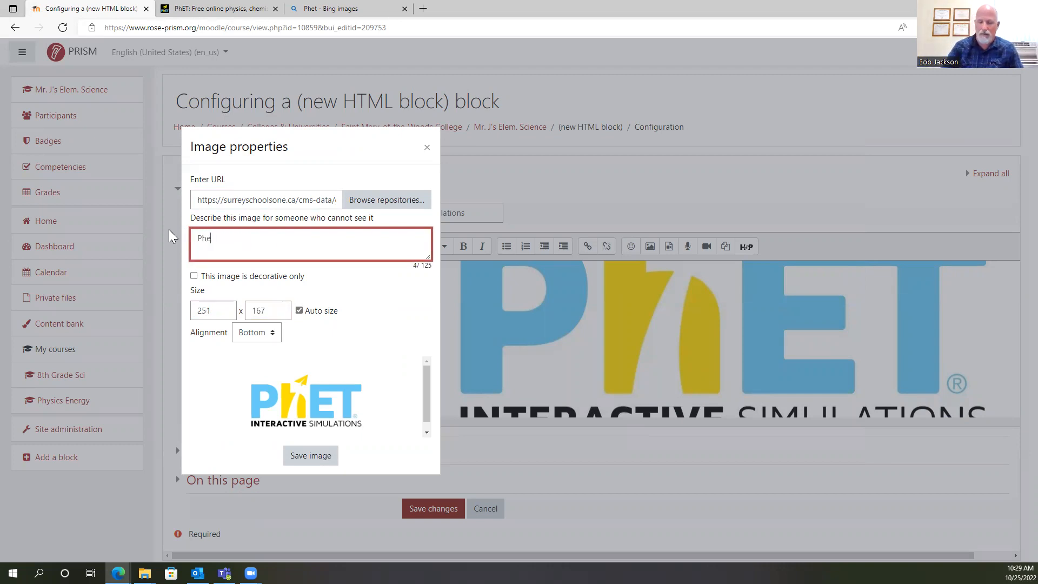
text(T)
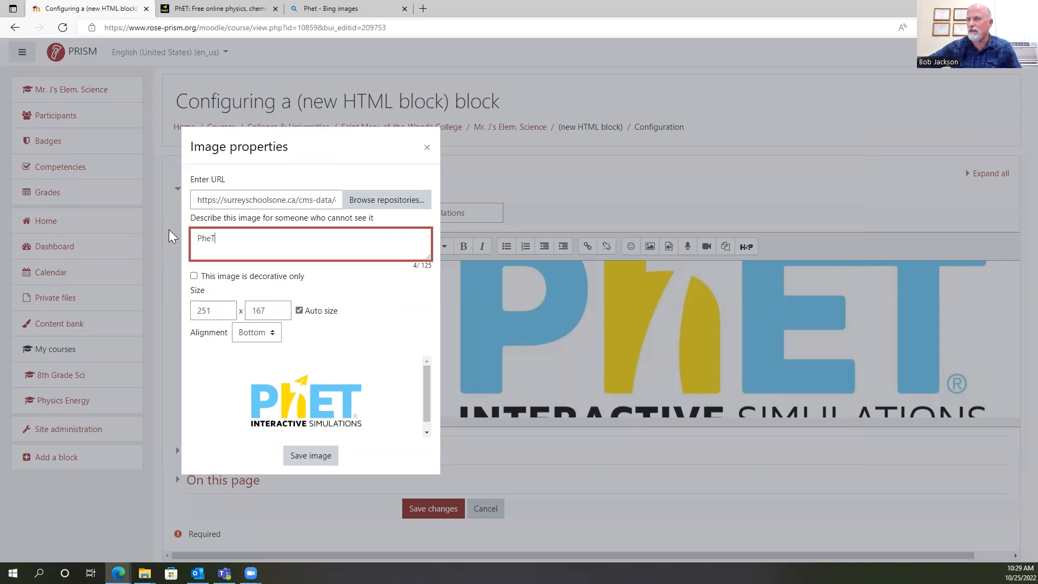
key(BackSpace)
key(BackSpace)
text(ET)
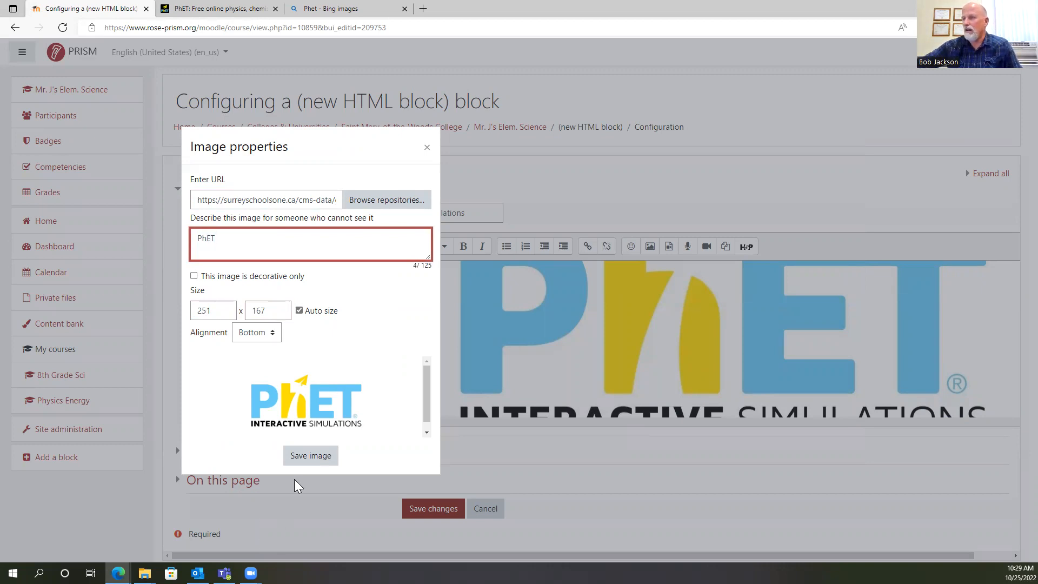
click(306, 457)
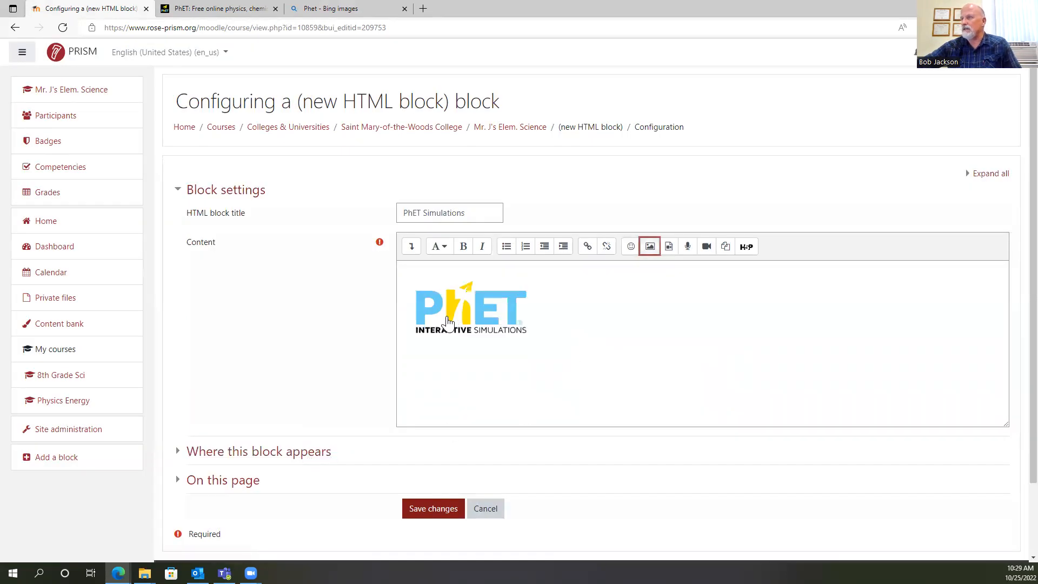
Center the PhET logo horizontally in the block's content.
click(465, 312)
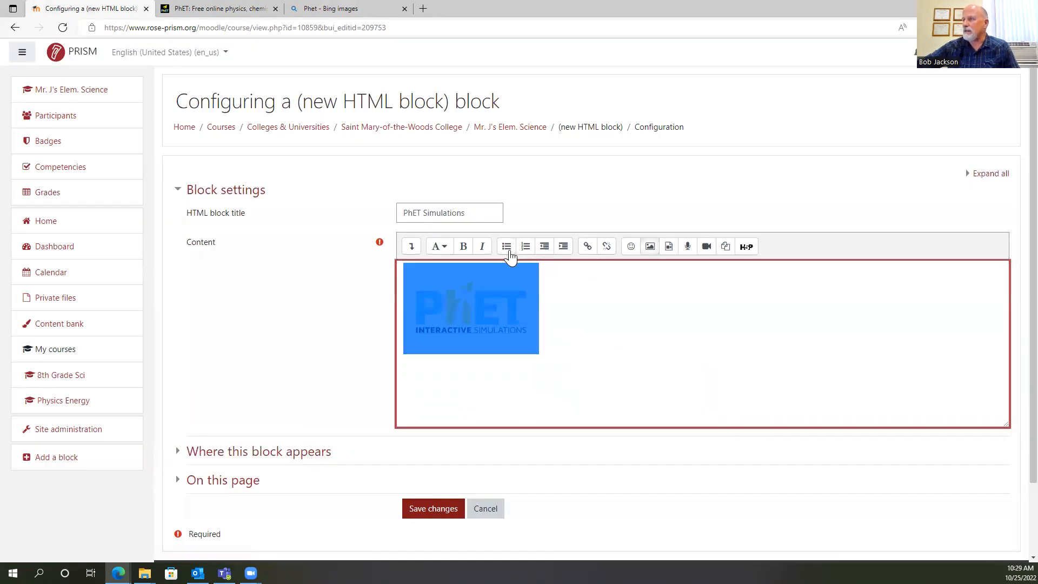
click(411, 246)
click(539, 270)
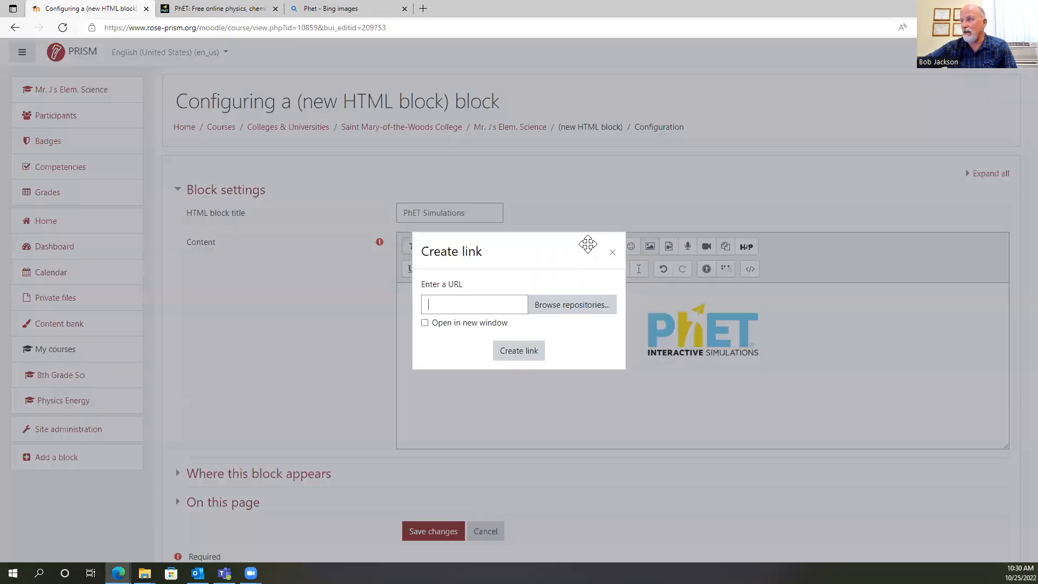
click(588, 247)
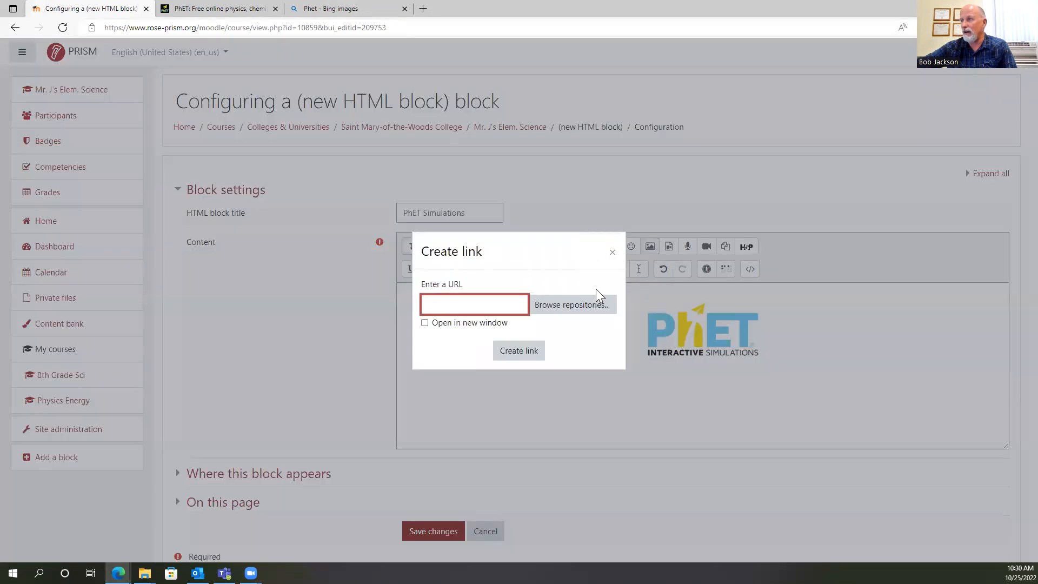
click(221, 8)
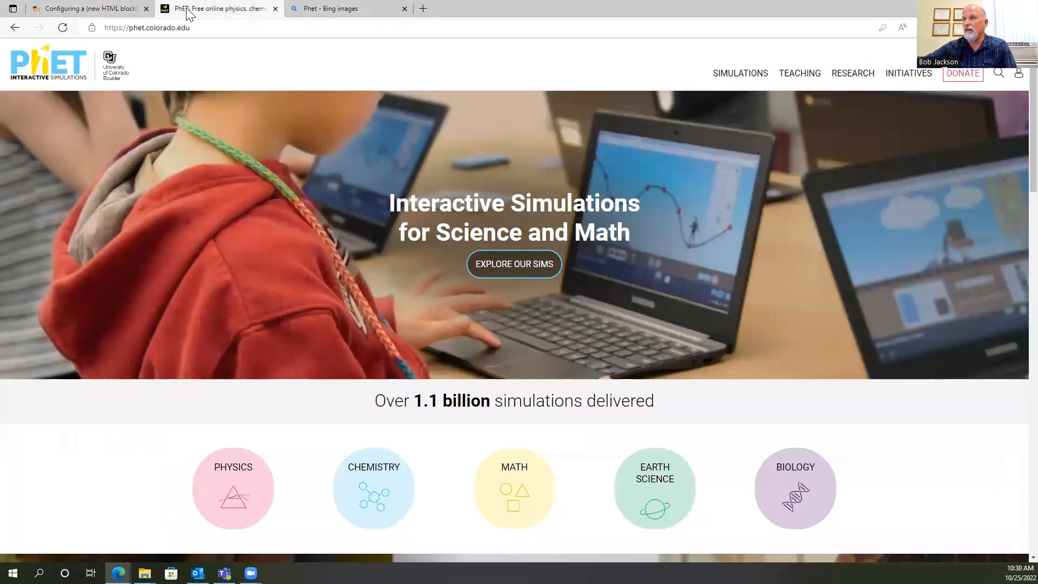
click(194, 27)
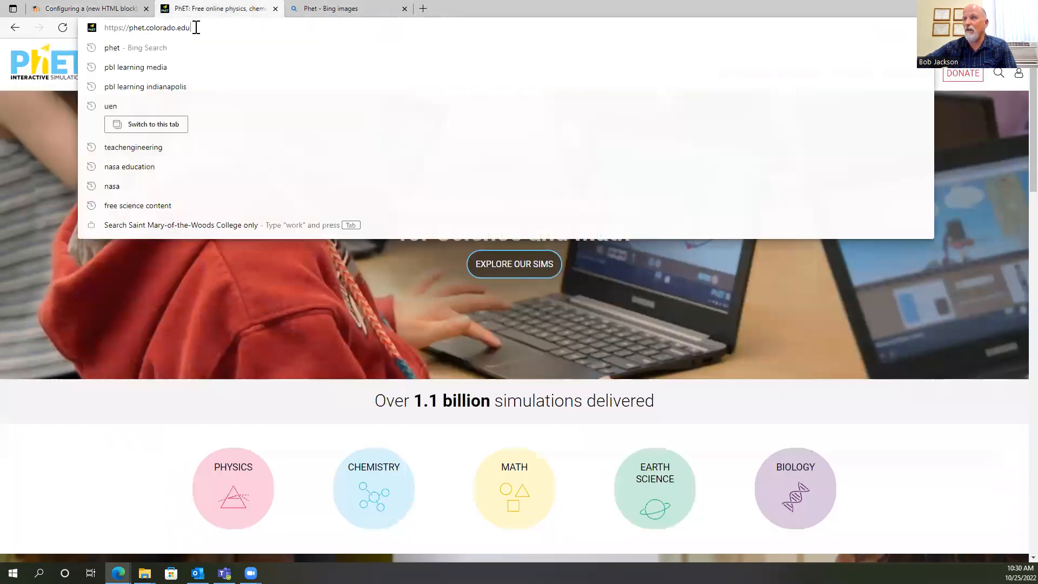
right_click(166, 27)
click(201, 133)
click(108, 9)
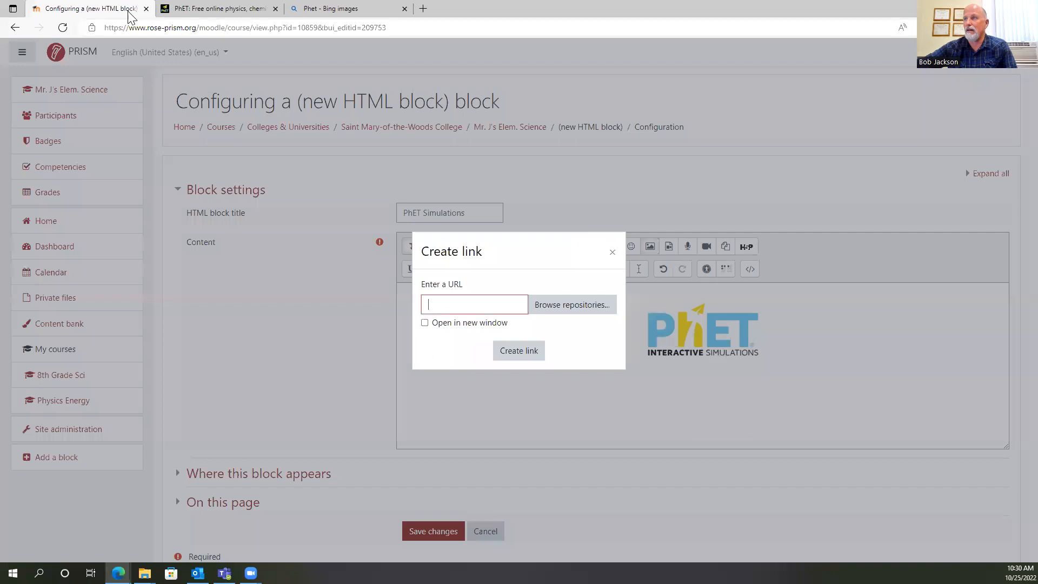
right_click(439, 305)
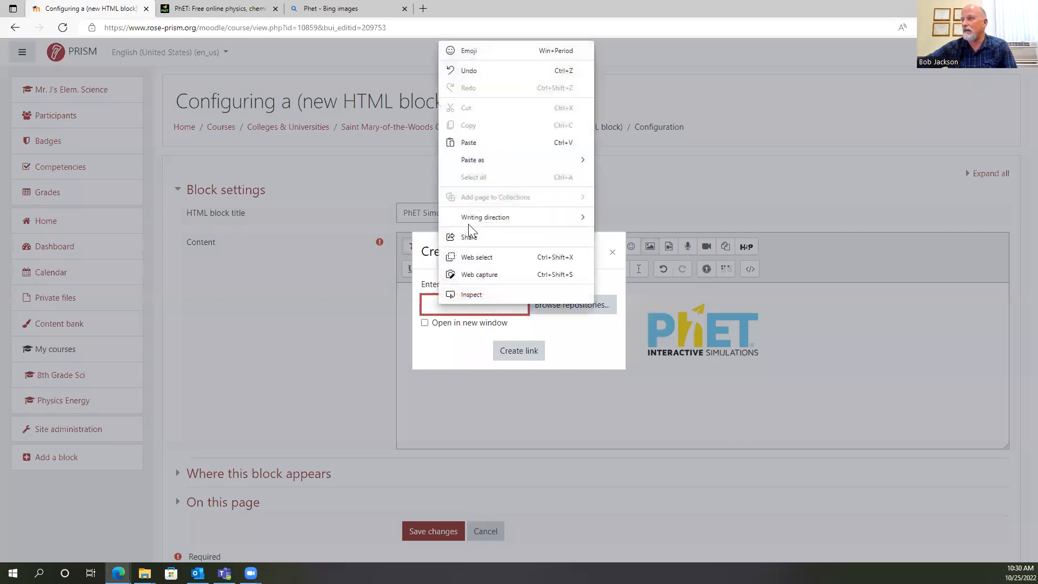
click(472, 141)
click(532, 356)
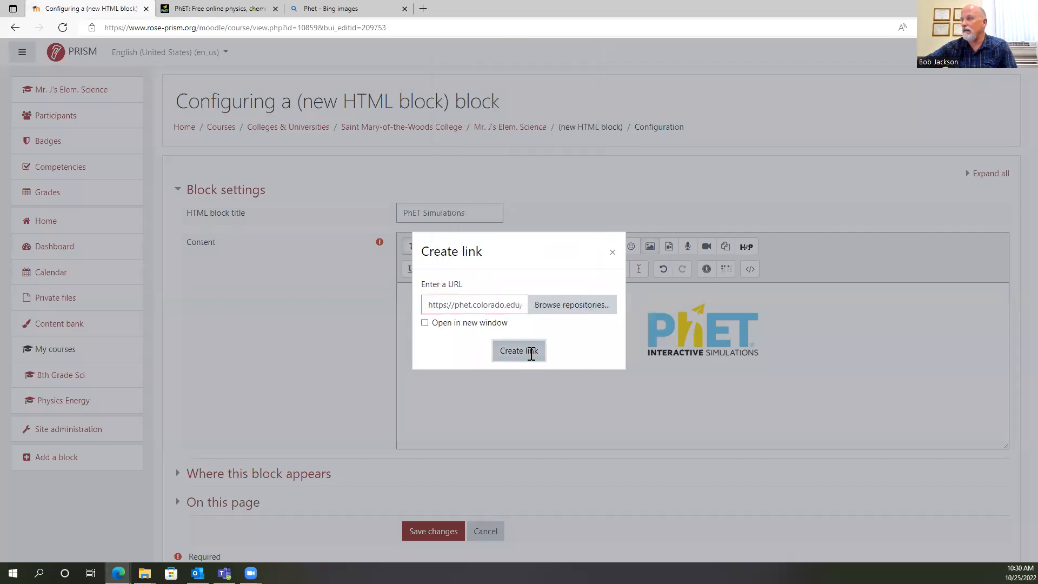
Save the block's configuration and test the logo's link on the course page, returning to the course.
click(436, 537)
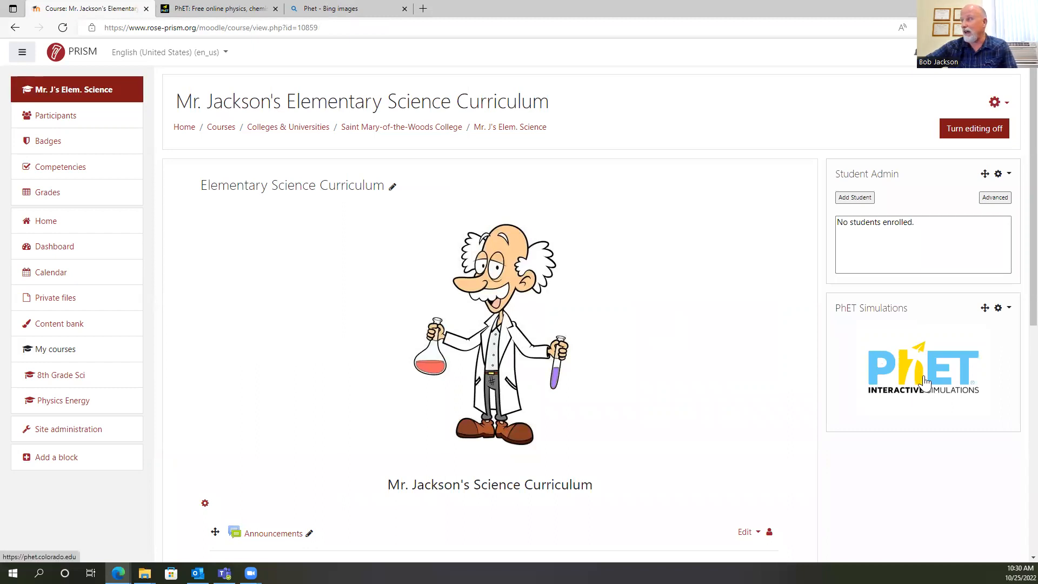
click(919, 373)
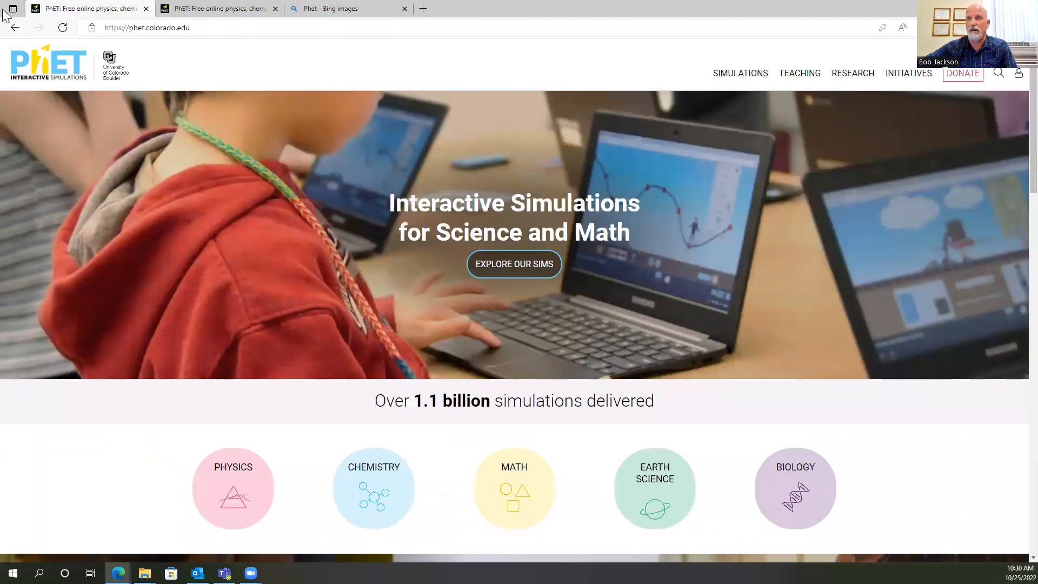
click(15, 27)
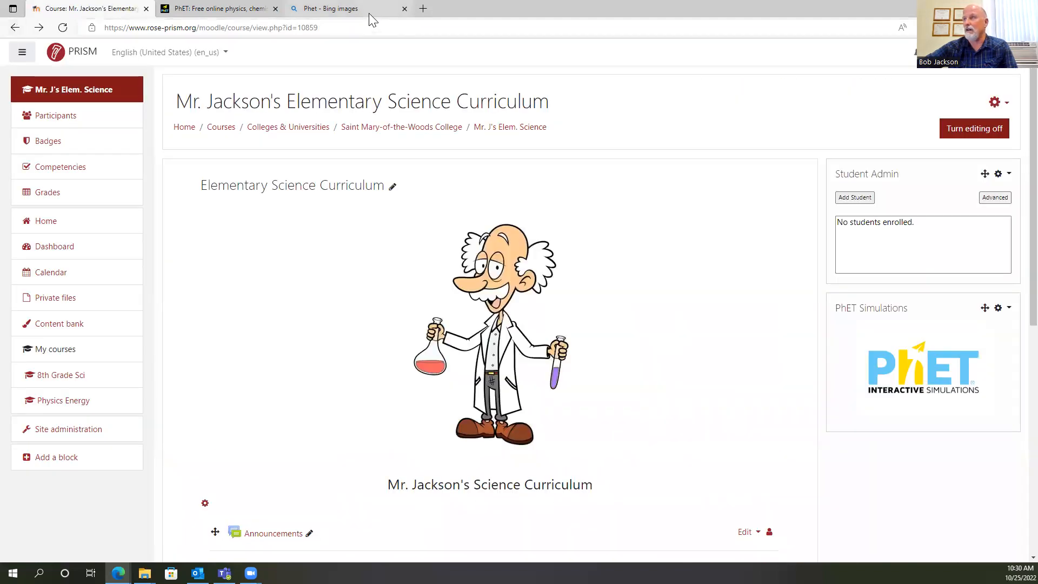
Search the web for "nasa jet propulsion laboratory" in a new browser tab and open the JPL site's Education page.
click(369, 12)
click(422, 9)
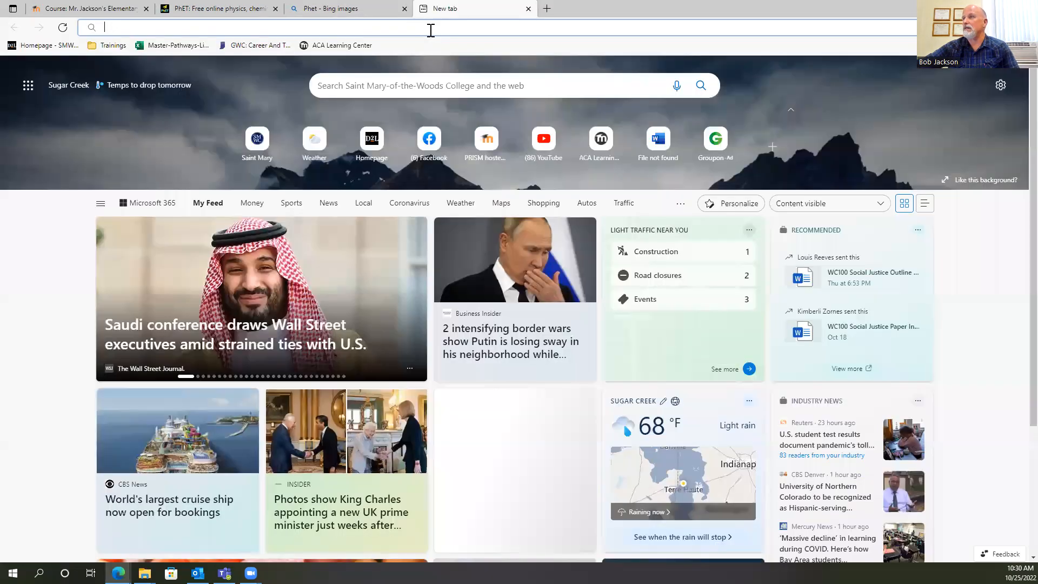
text(N)
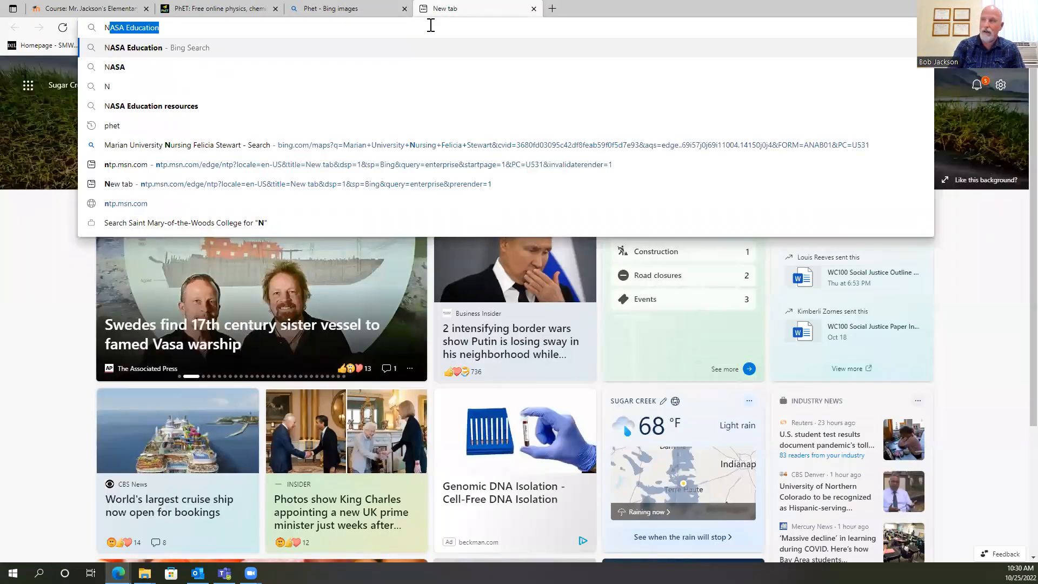
text(ASA)
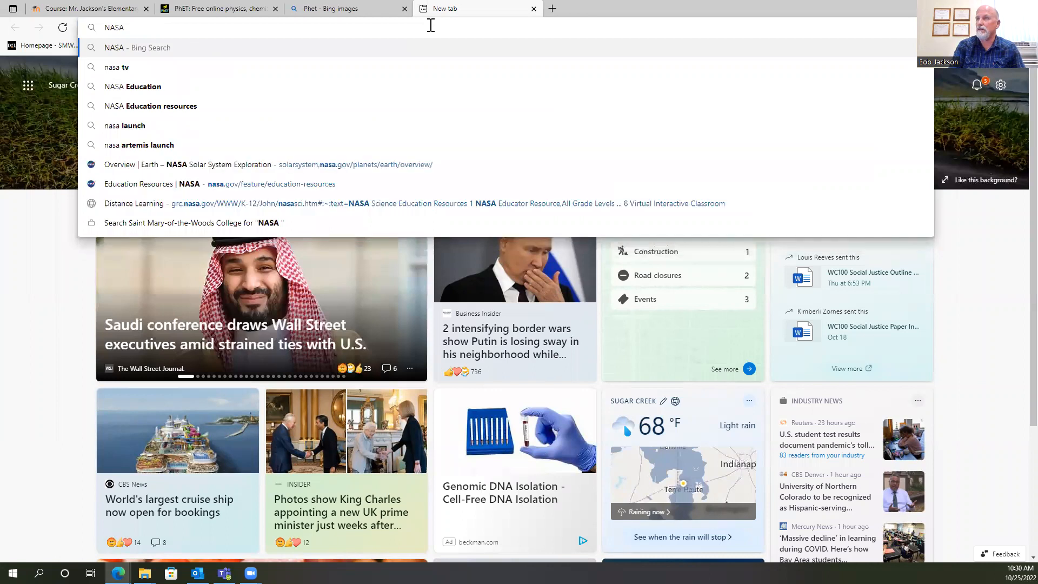
text( Jet)
key(Return)
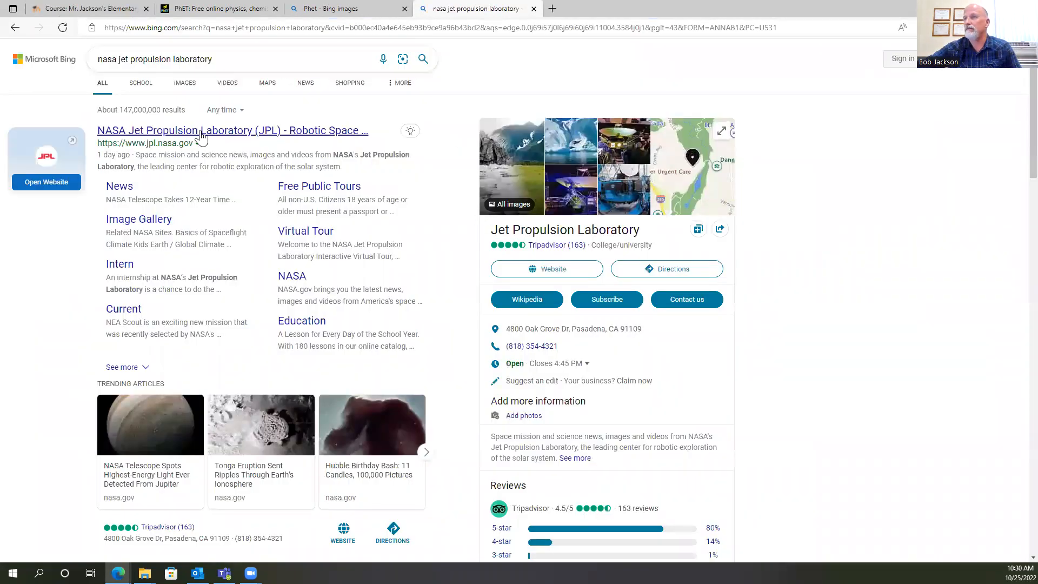
click(201, 136)
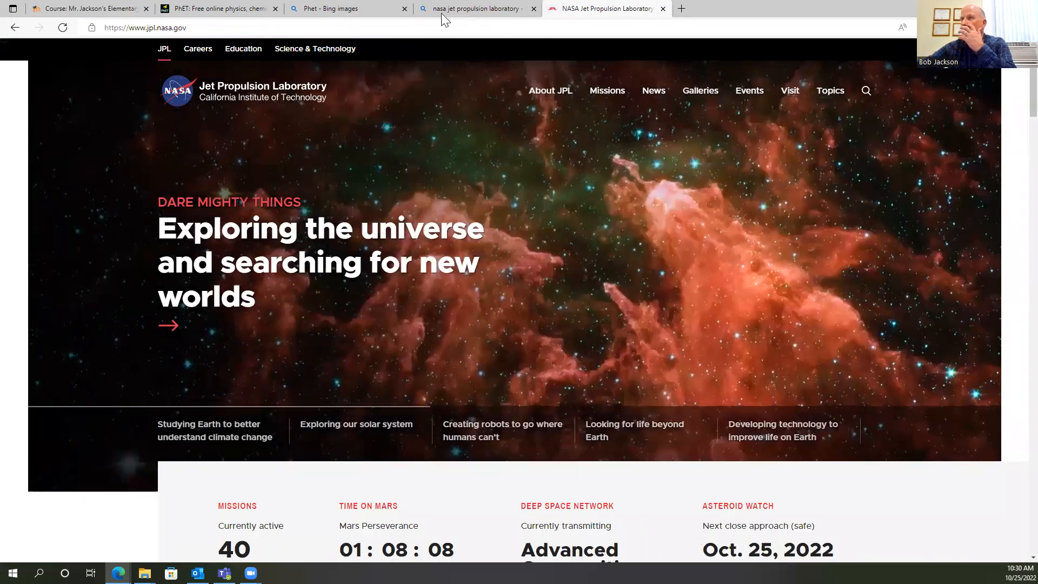
click(249, 48)
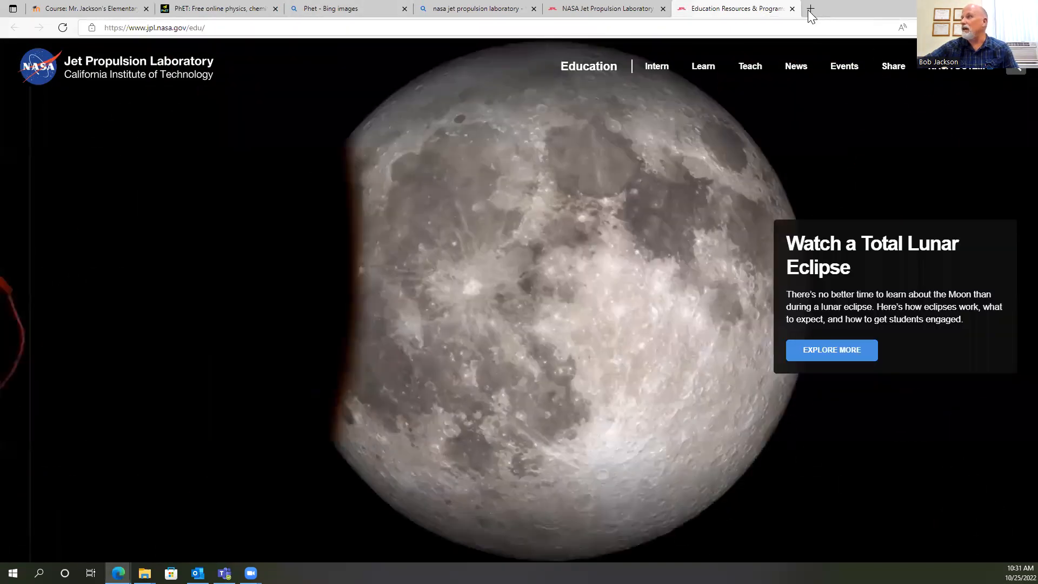
Search the web for "NASA" in another new browser tab and show the image results.
click(811, 9)
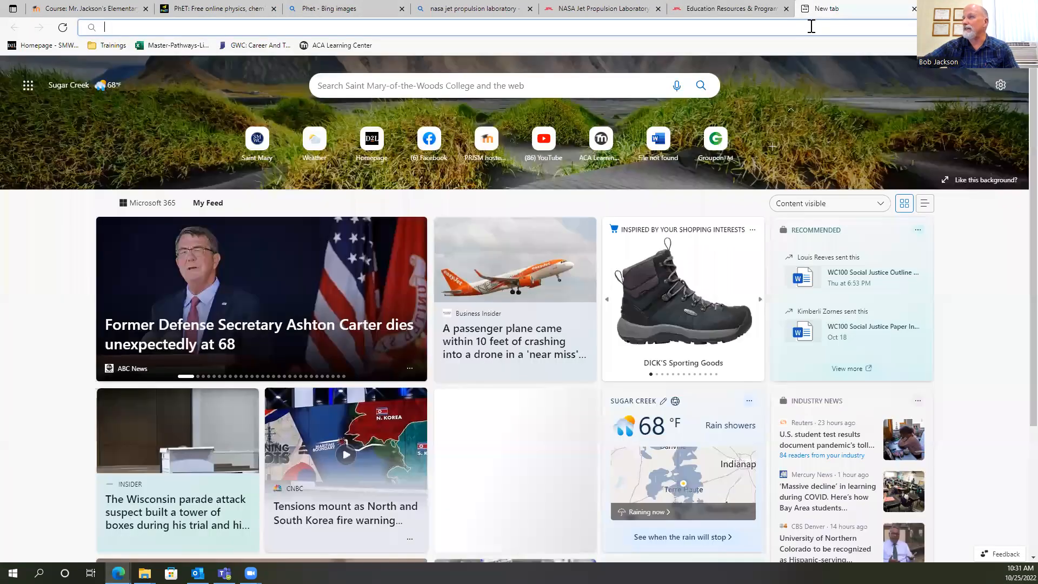
text(N)
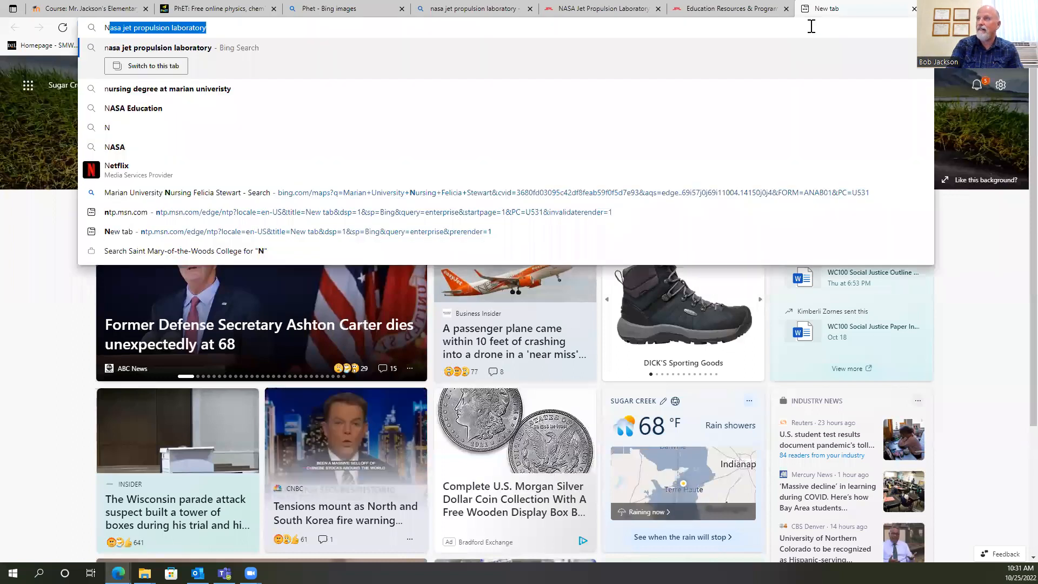
text(ASA)
key(Return)
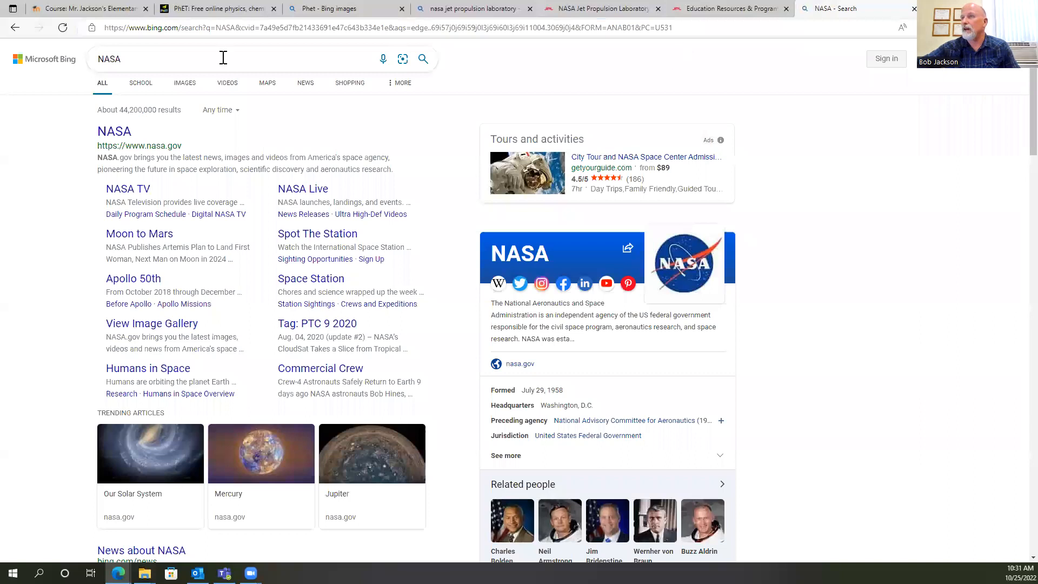
click(188, 87)
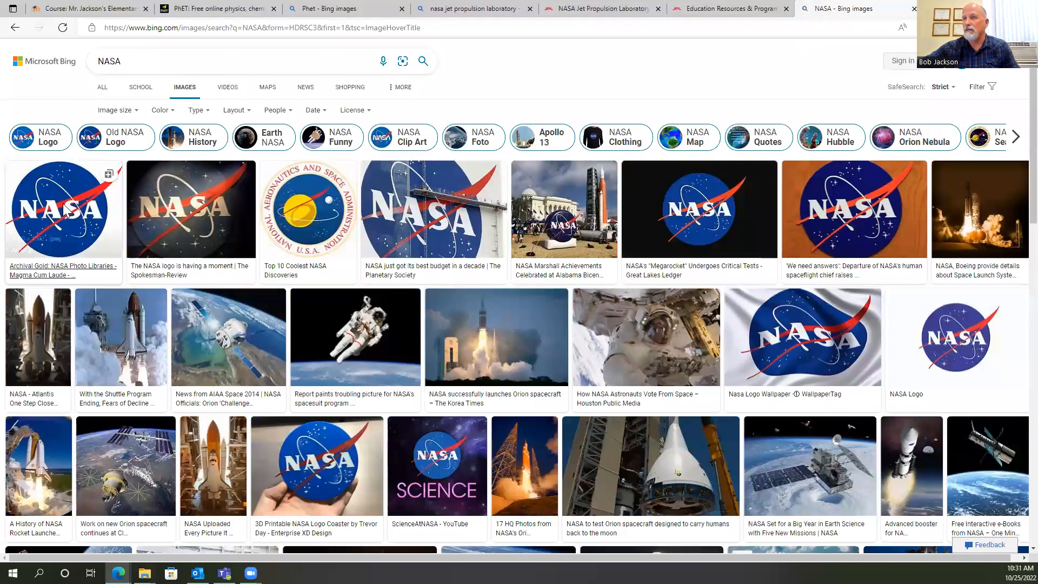
Open the first NASA logo in the image results at full size and copy the image.
right_click(63, 204)
click(58, 199)
right_click(395, 230)
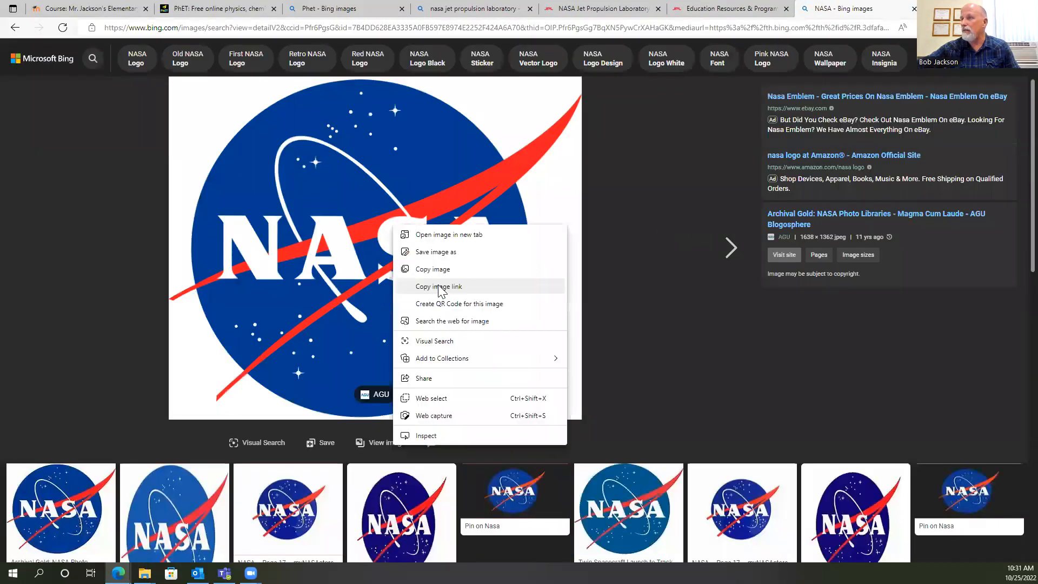
click(438, 270)
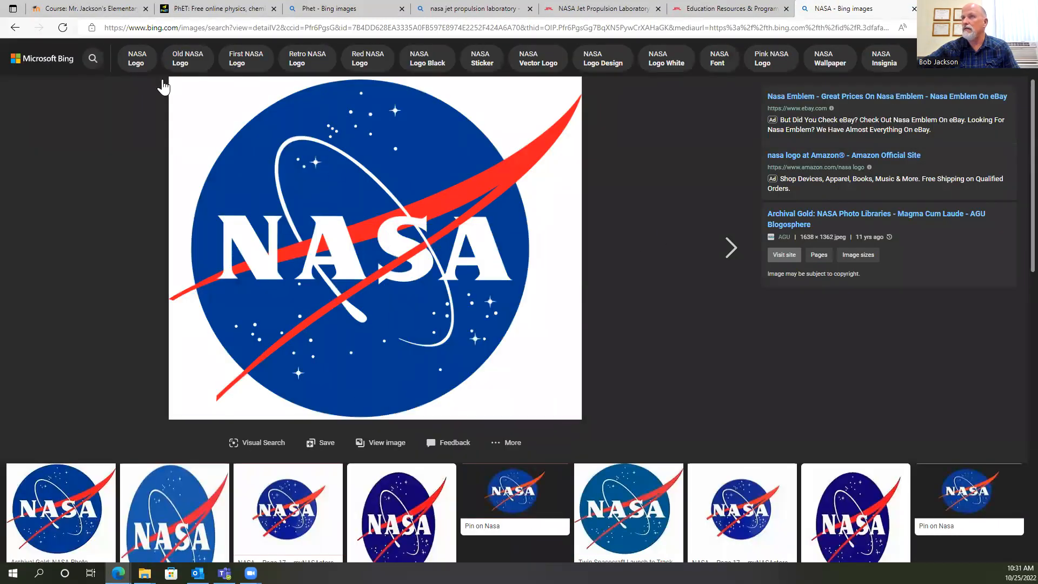
Return to the Moodle course page and add a new HTML block.
click(87, 8)
scroll(773, 284, down, 3)
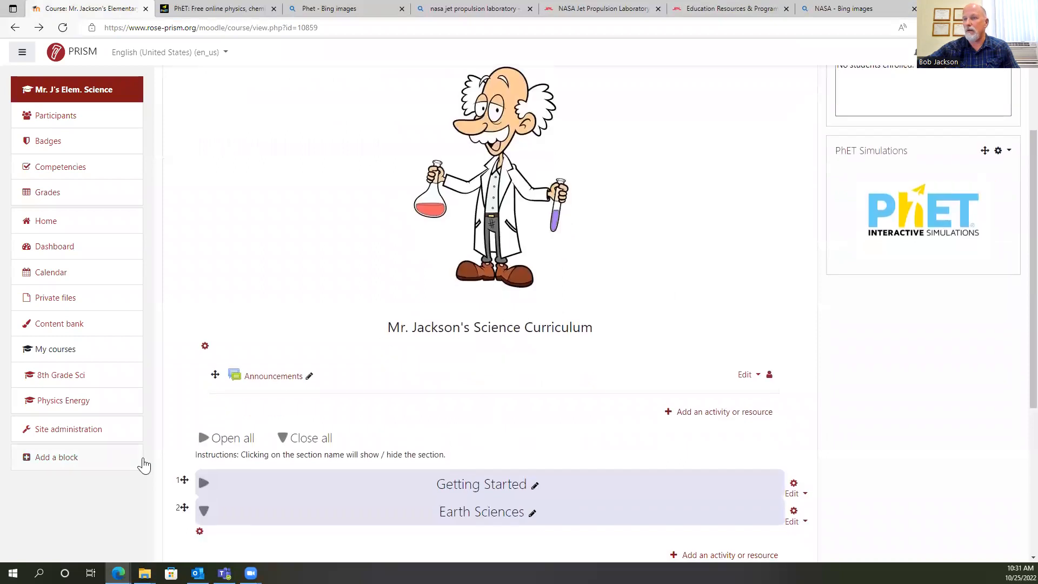
click(53, 461)
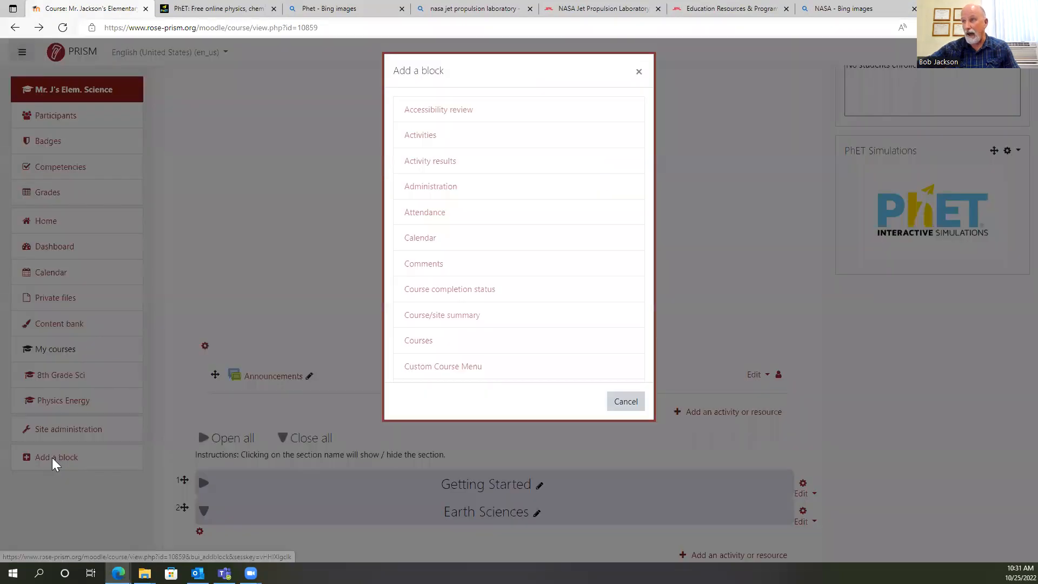
scroll(651, 265, down, 3)
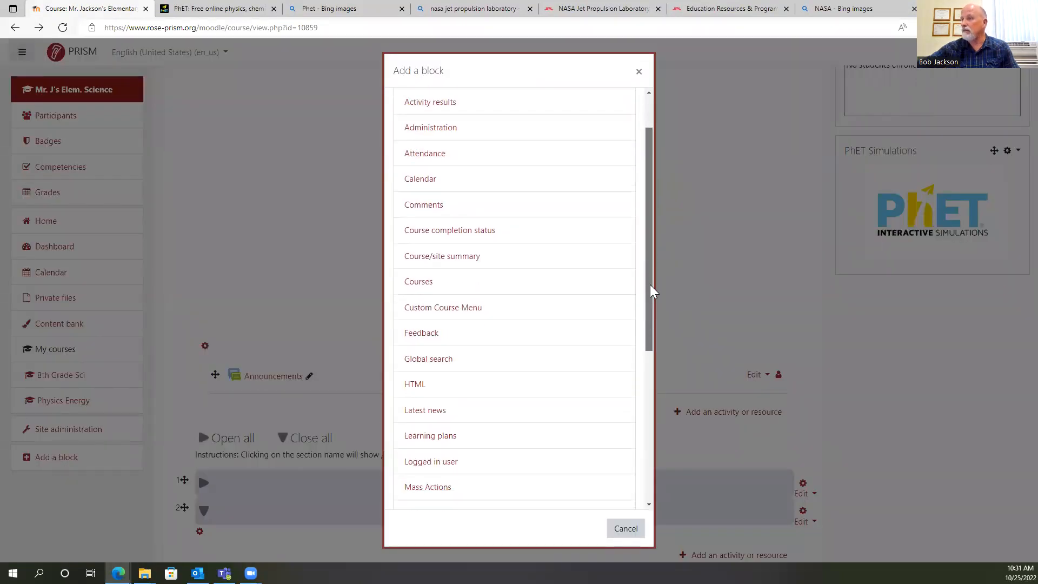
click(416, 280)
scroll(854, 359, down, 3)
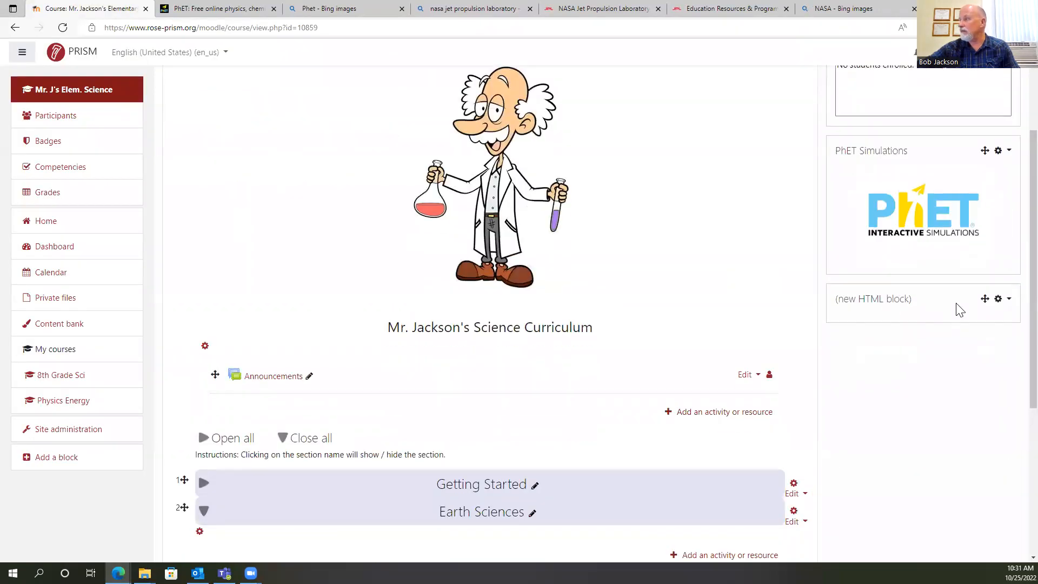
Open the new HTML block's configuration and paste the copied NASA logo into its content.
click(1006, 305)
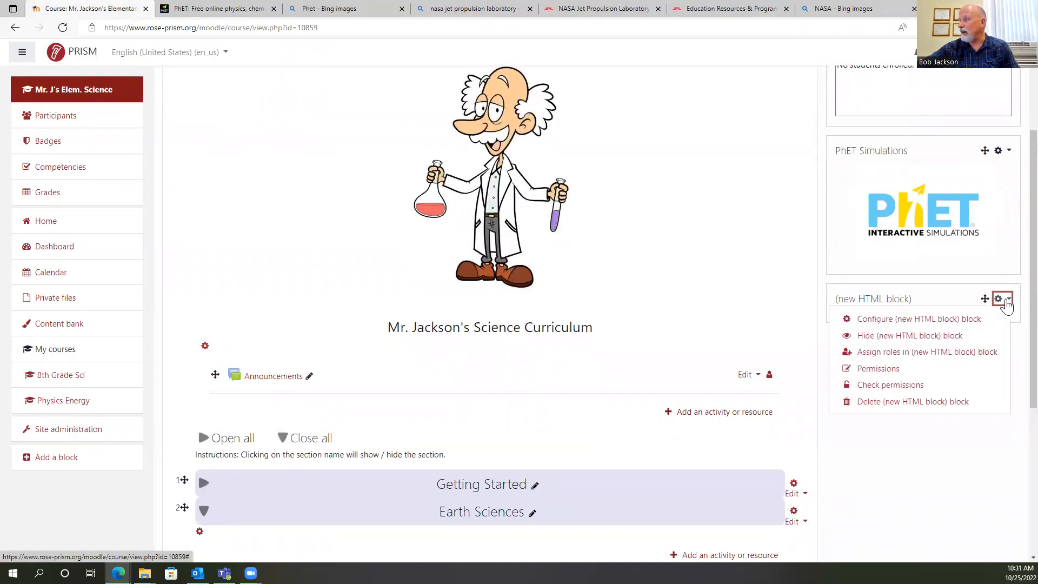
click(954, 322)
click(433, 280)
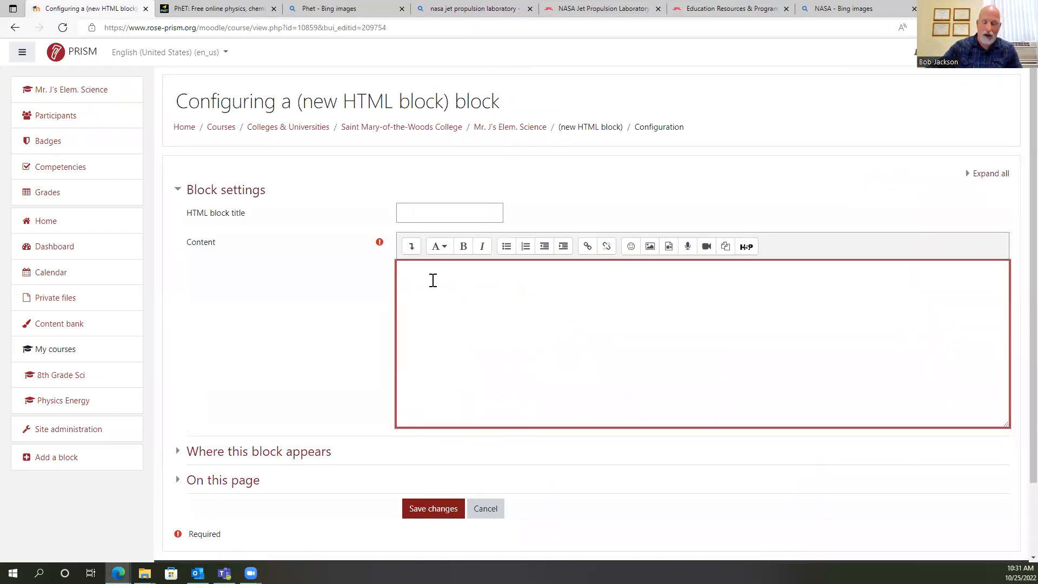
key(ctrl+v)
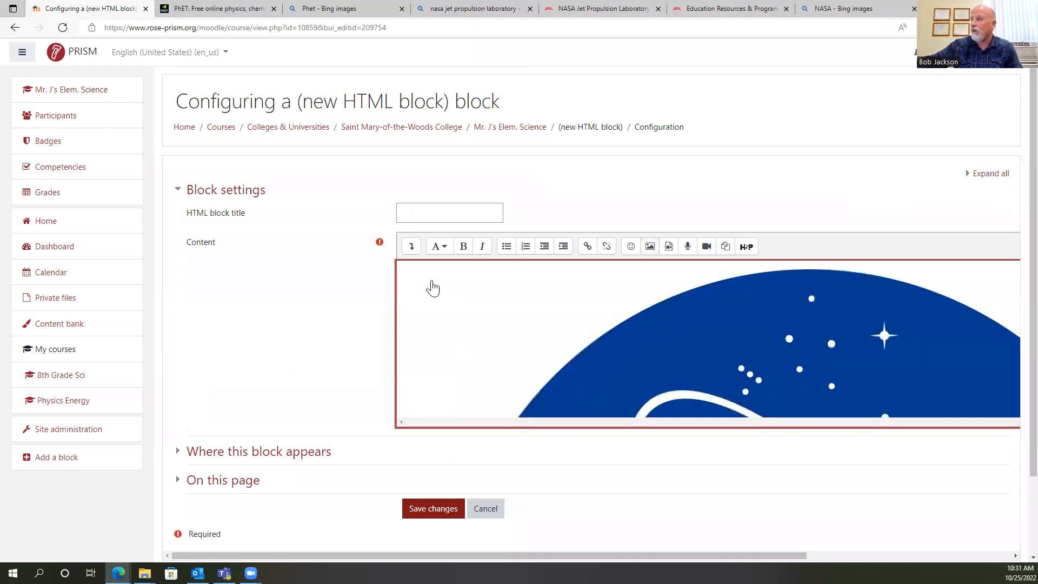
Resize the pasted NASA logo to a width of 250 with proportional height and set its description to "NASA".
click(560, 324)
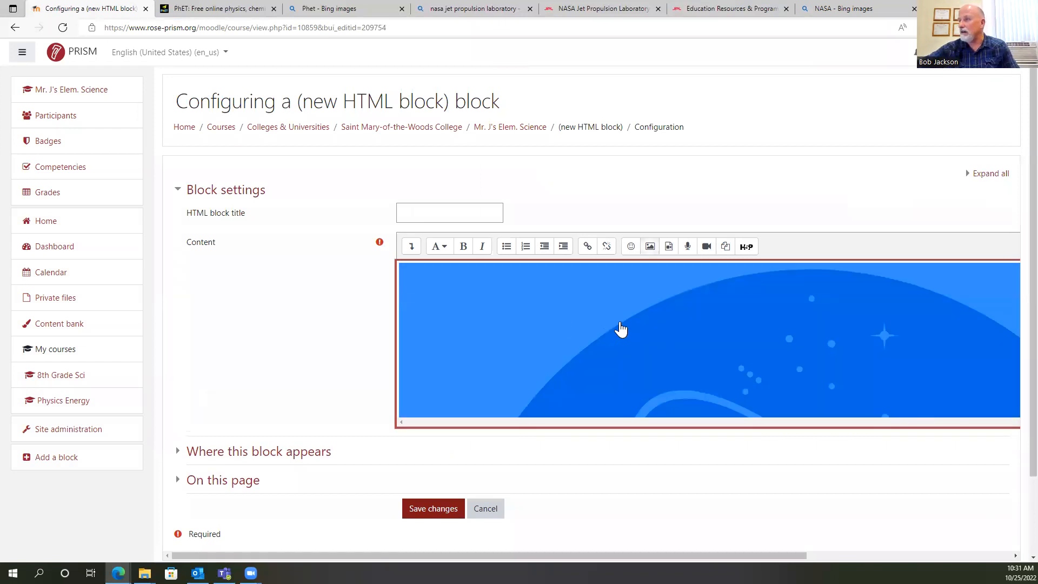
double_click(535, 325)
click(98, 310)
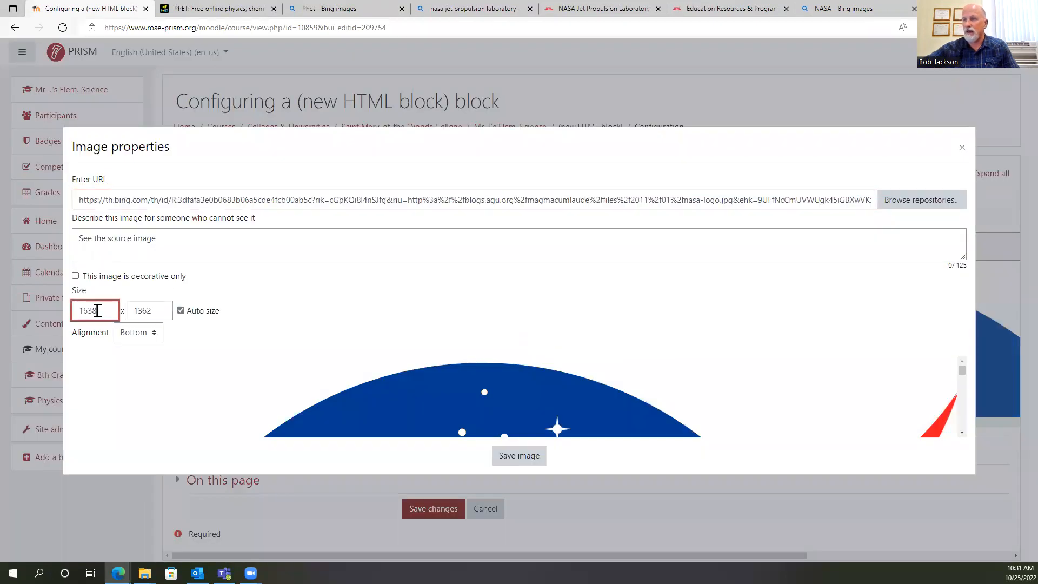
text(250)
key(Tab)
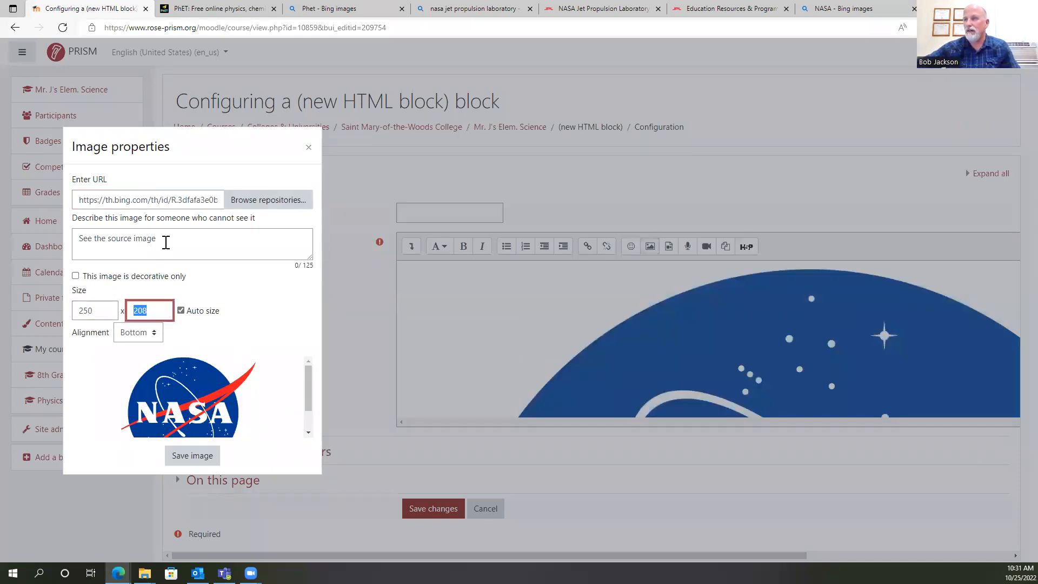
drag(166, 243, 56, 239)
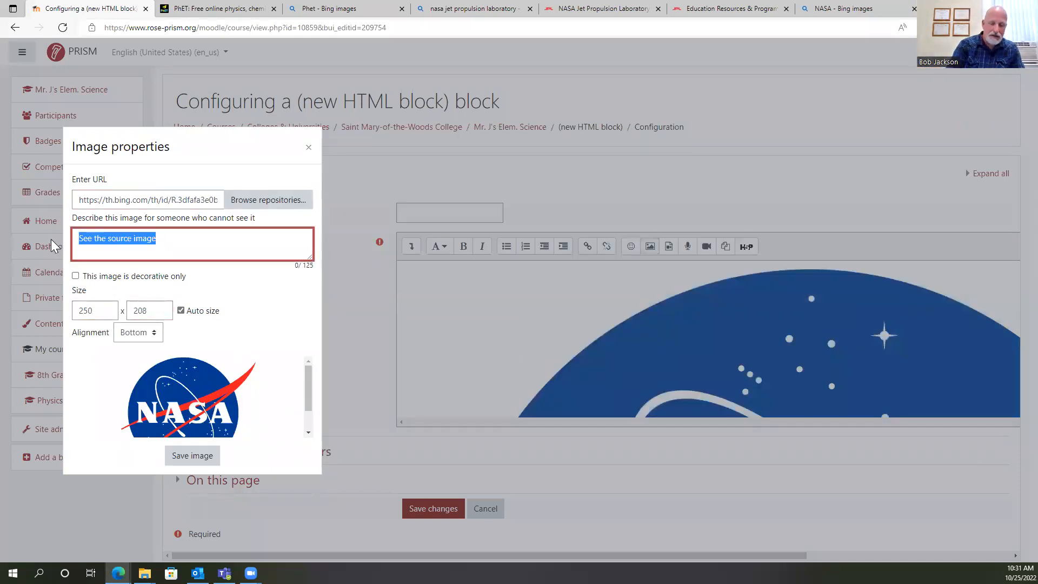
text(NASA)
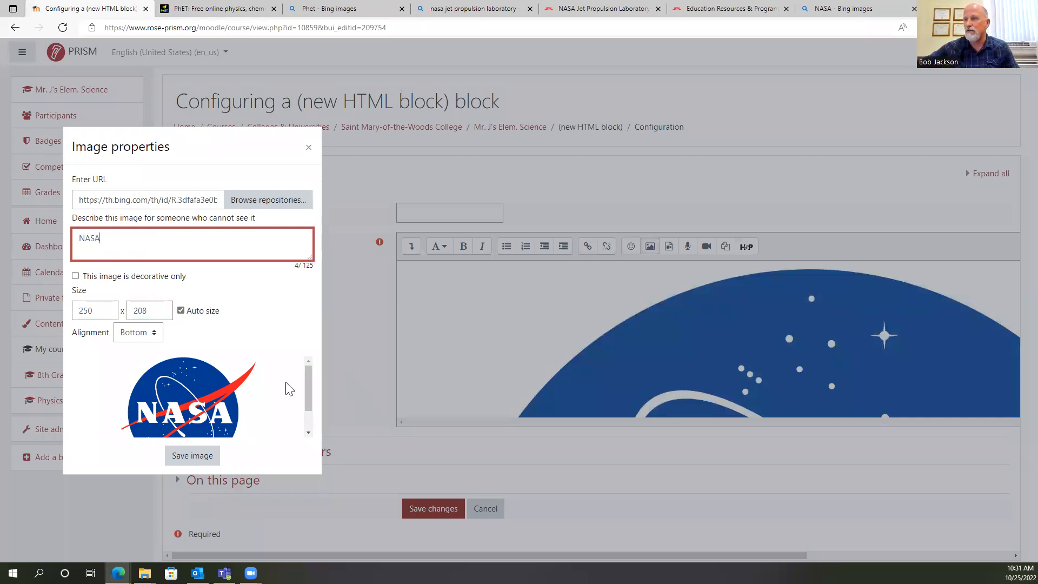
click(203, 455)
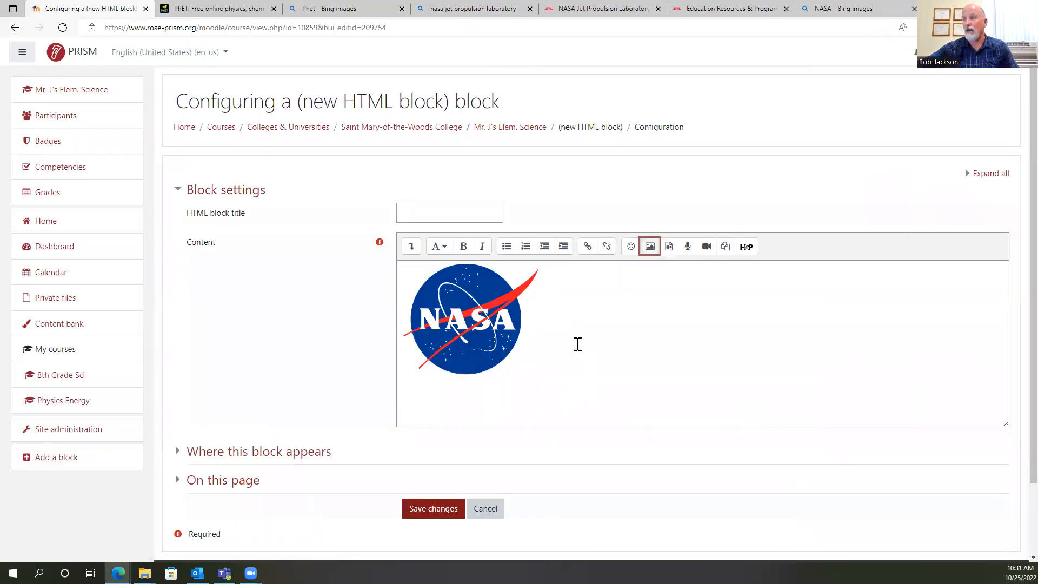
Centre the NASA logo in the block's content.
click(424, 211)
click(476, 331)
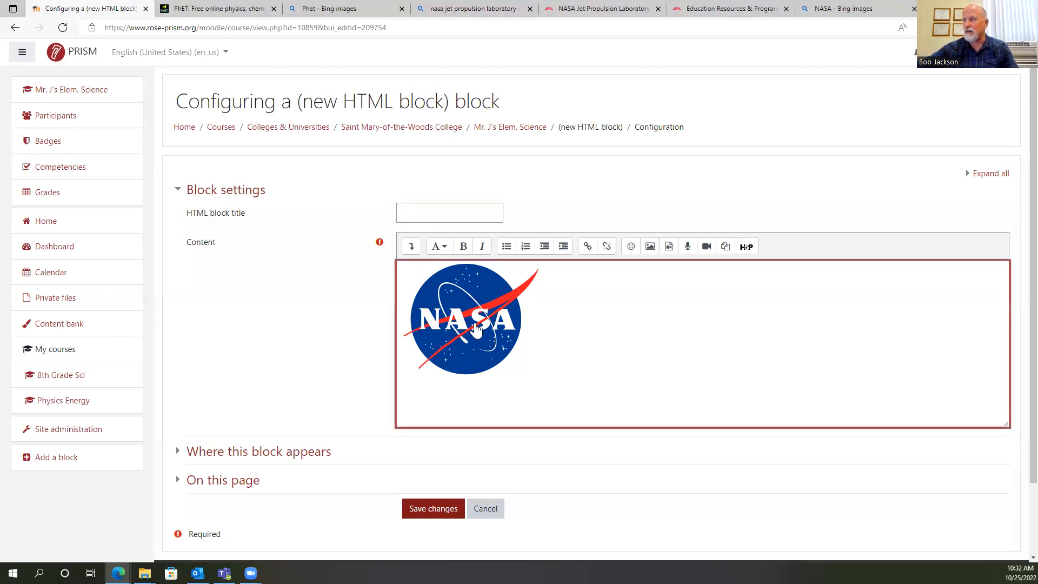
click(410, 247)
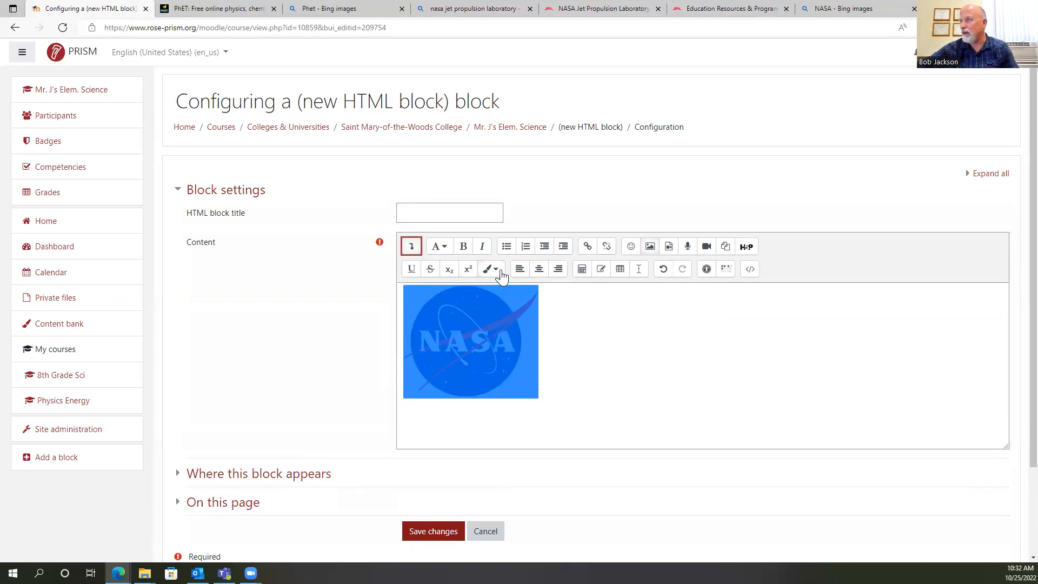
click(538, 269)
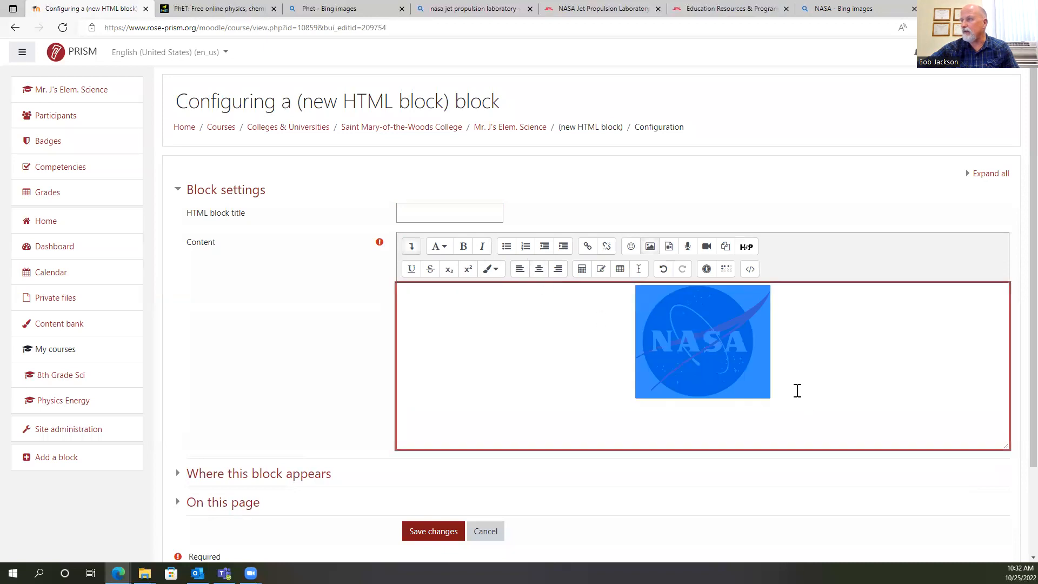
click(588, 249)
click(721, 9)
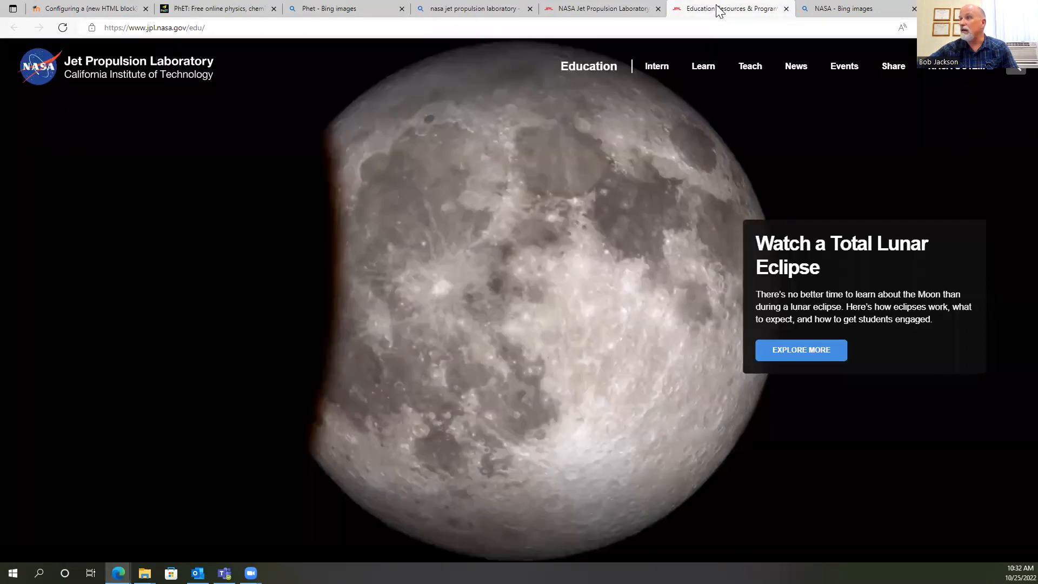
click(243, 28)
right_click(189, 24)
click(219, 128)
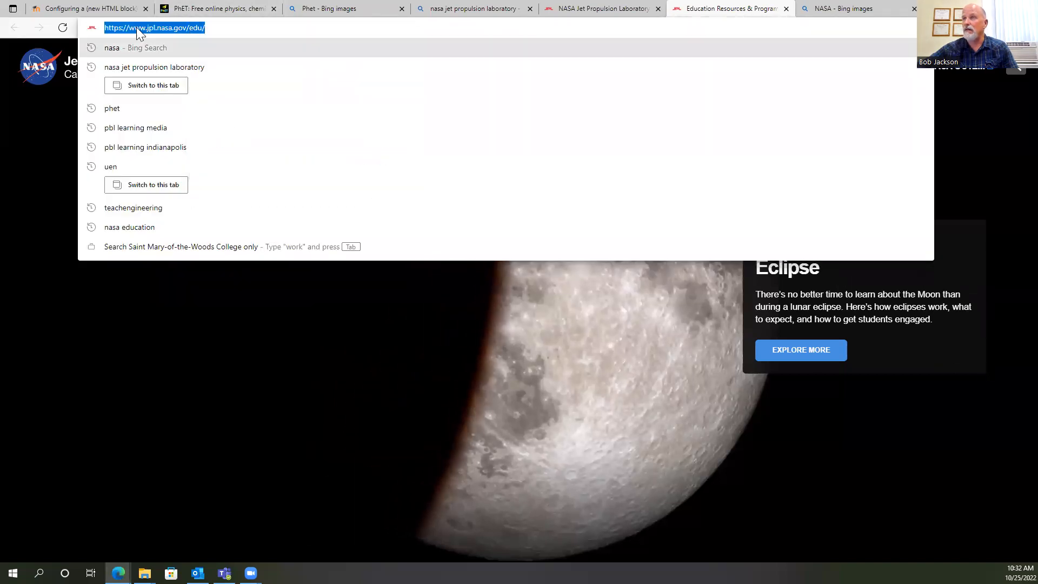
click(86, 9)
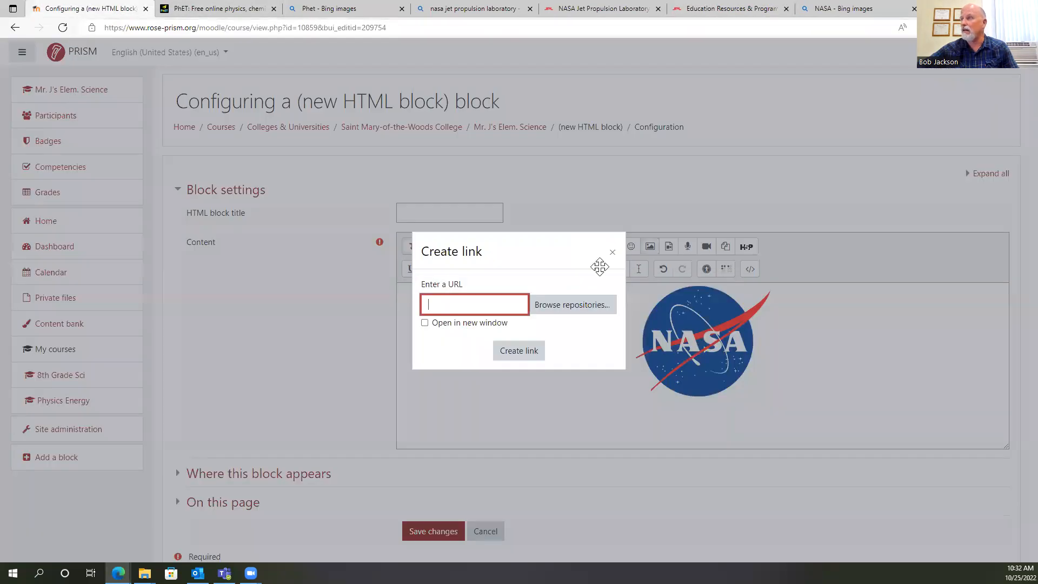
right_click(431, 309)
click(464, 141)
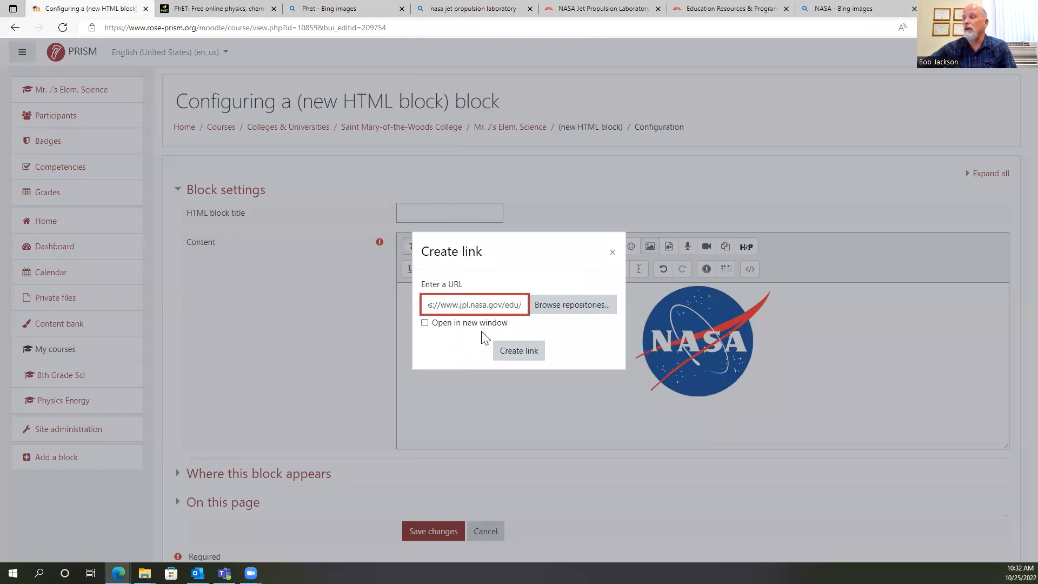
click(425, 323)
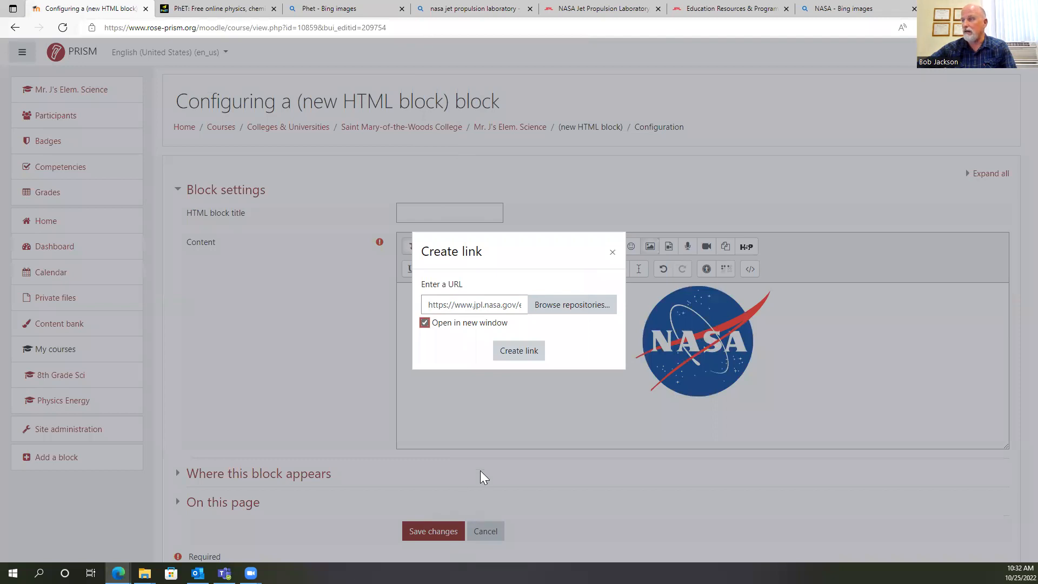
click(518, 352)
click(429, 535)
scroll(760, 398, down, 3)
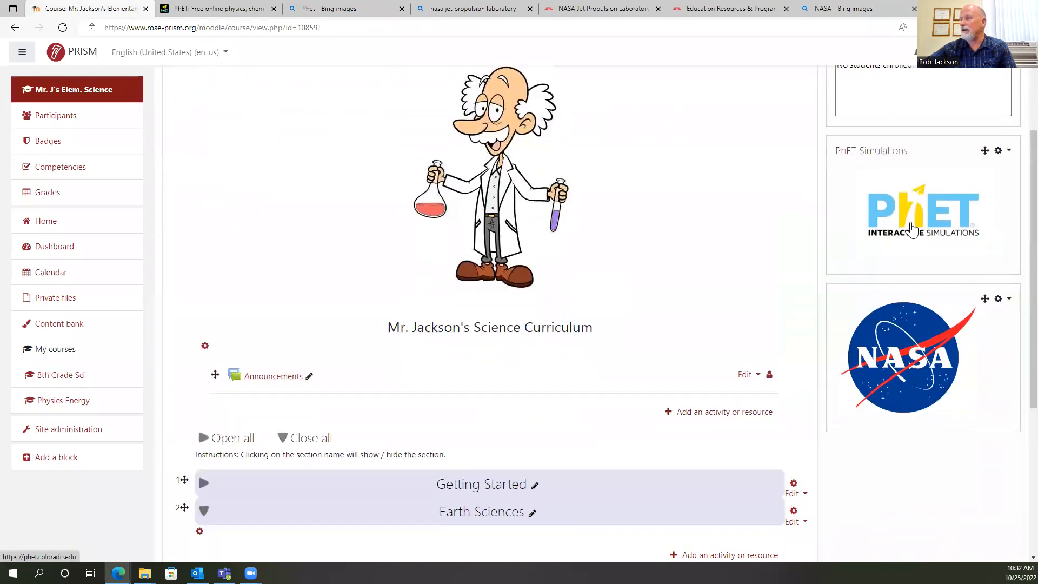
Open the configuration of the PhET Simulations block and select the logo in its content.
click(1007, 153)
click(919, 170)
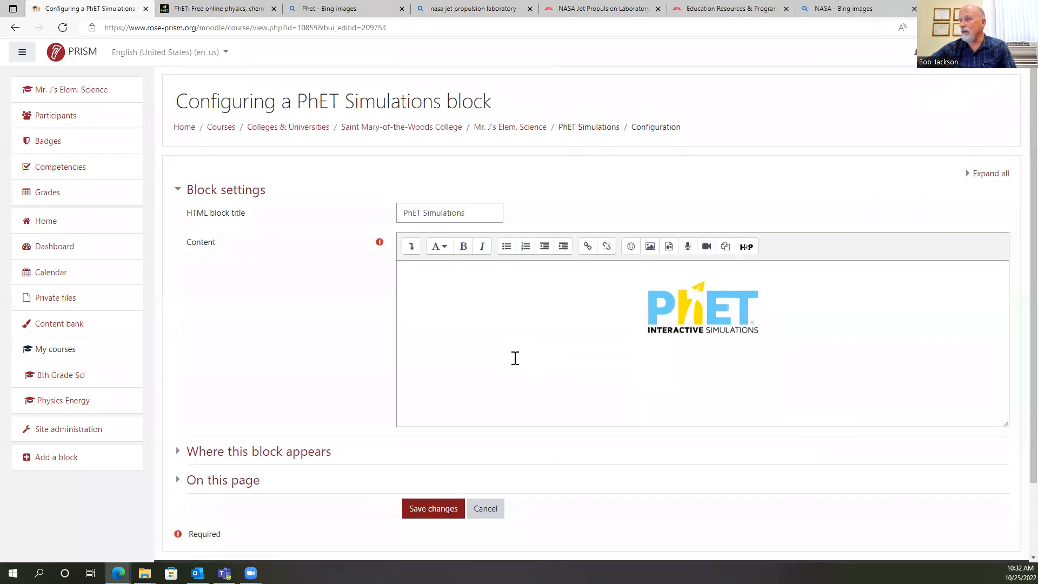
scroll(615, 312, down, 2)
click(706, 230)
scroll(571, 256, down, 1)
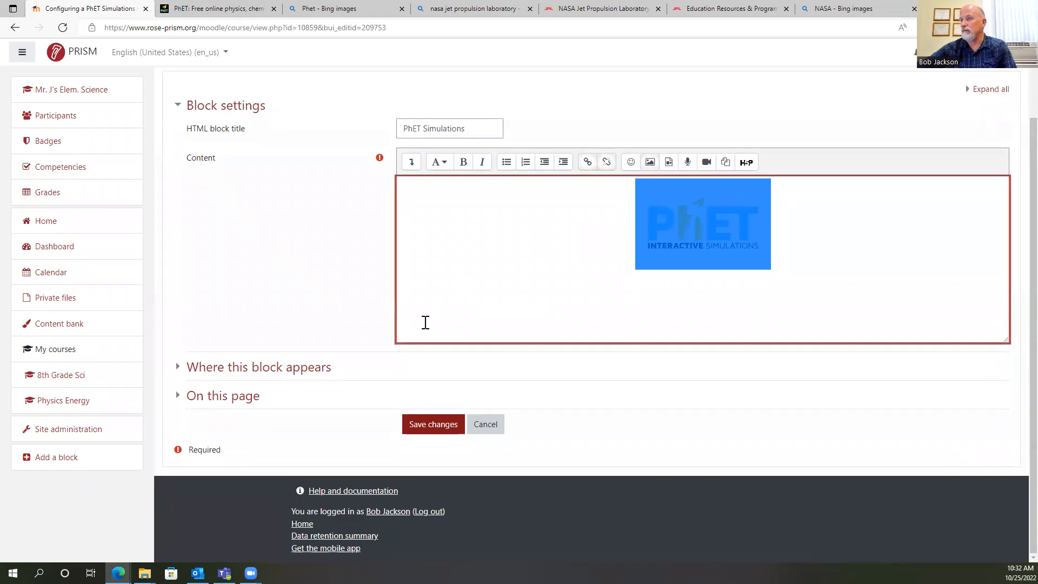
scroll(467, 270, up, 2)
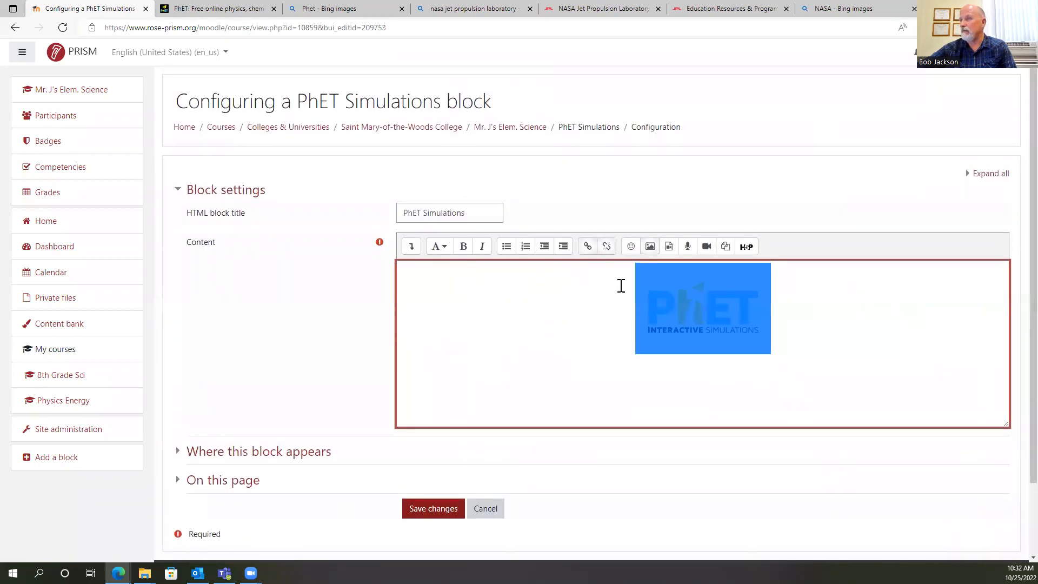
Review the image properties of the PhET logo and close them by saving the image.
double_click(687, 312)
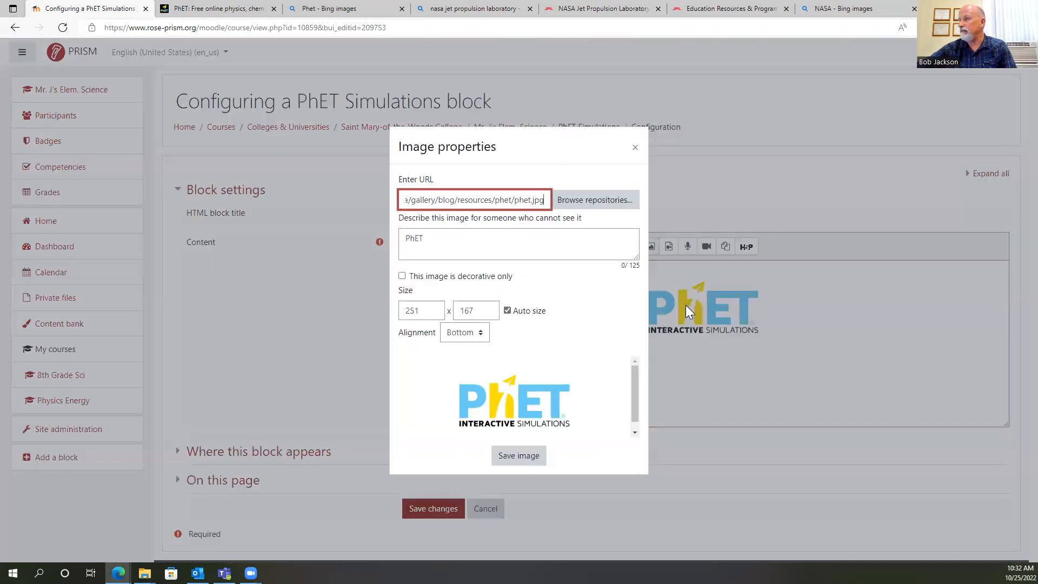
click(526, 457)
scroll(681, 326, down, 2)
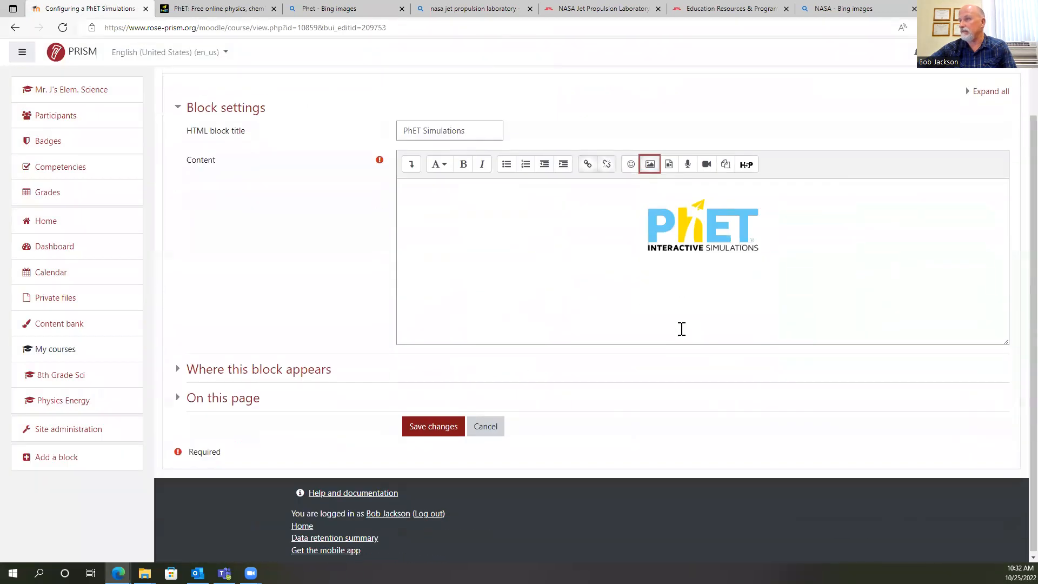
scroll(638, 329, up, 2)
Set the PhET logo's link to open in a new window and save the PhET Simulations block.
click(721, 313)
click(587, 246)
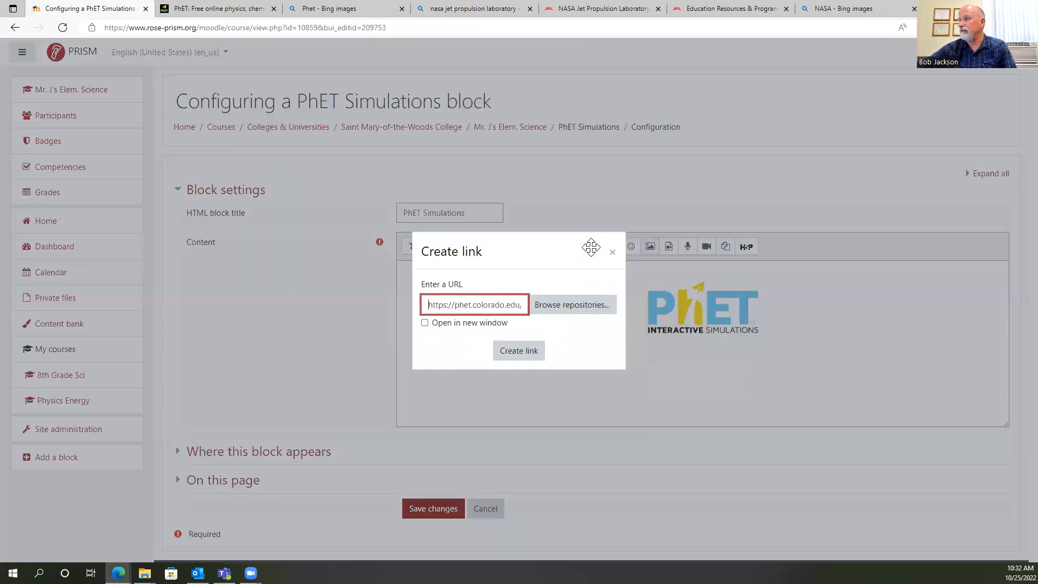
click(424, 323)
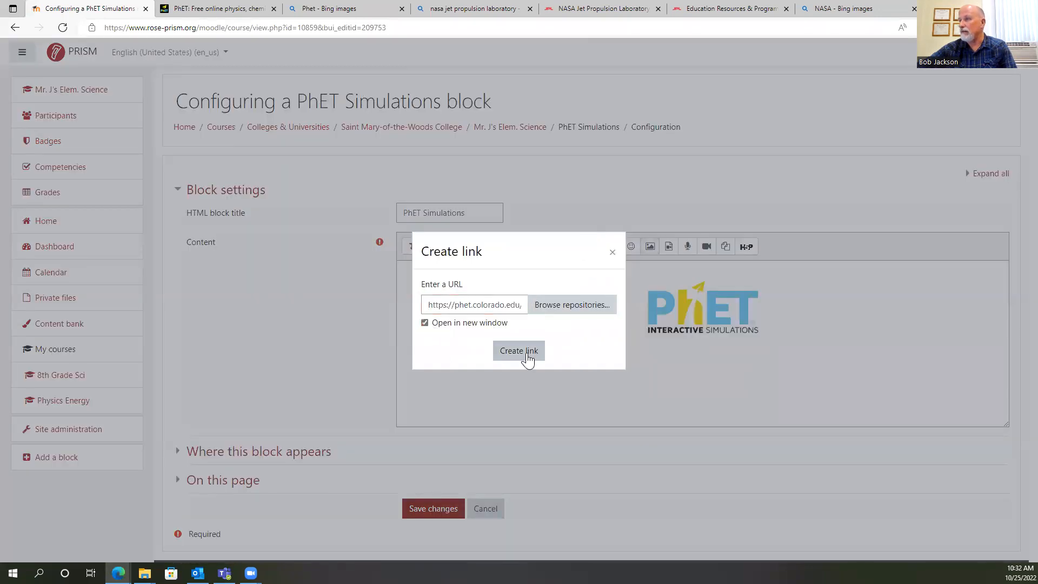
click(524, 352)
click(435, 508)
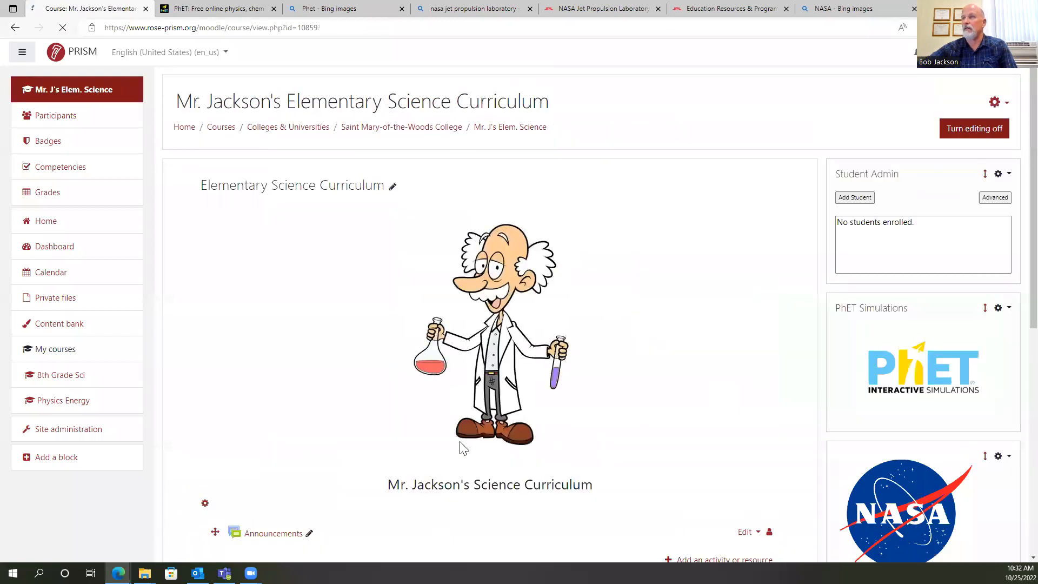
scroll(828, 400, down, 3)
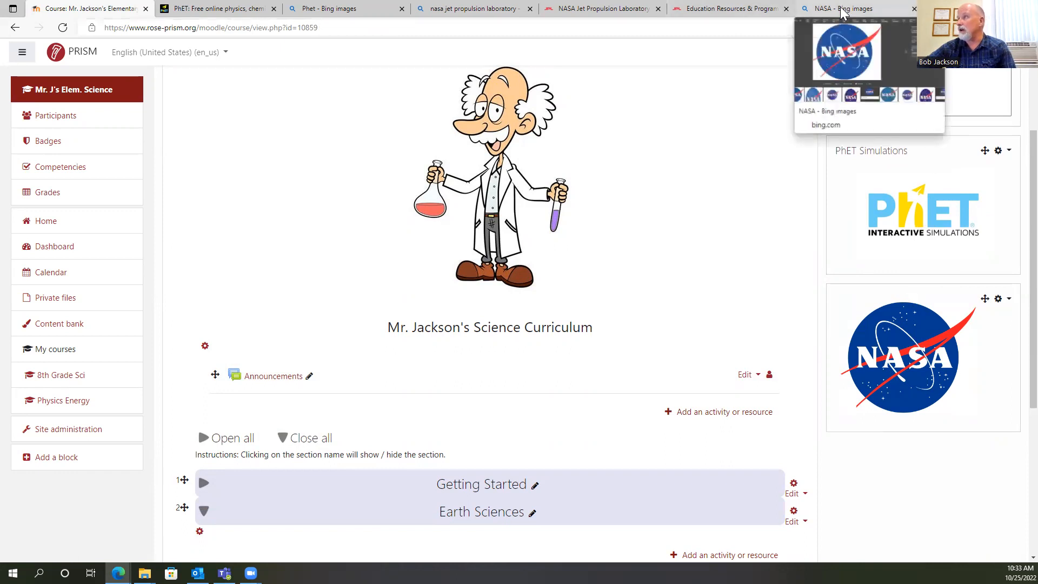
Search the web for teachengineering in the tab holding the Moodle course.
click(835, 24)
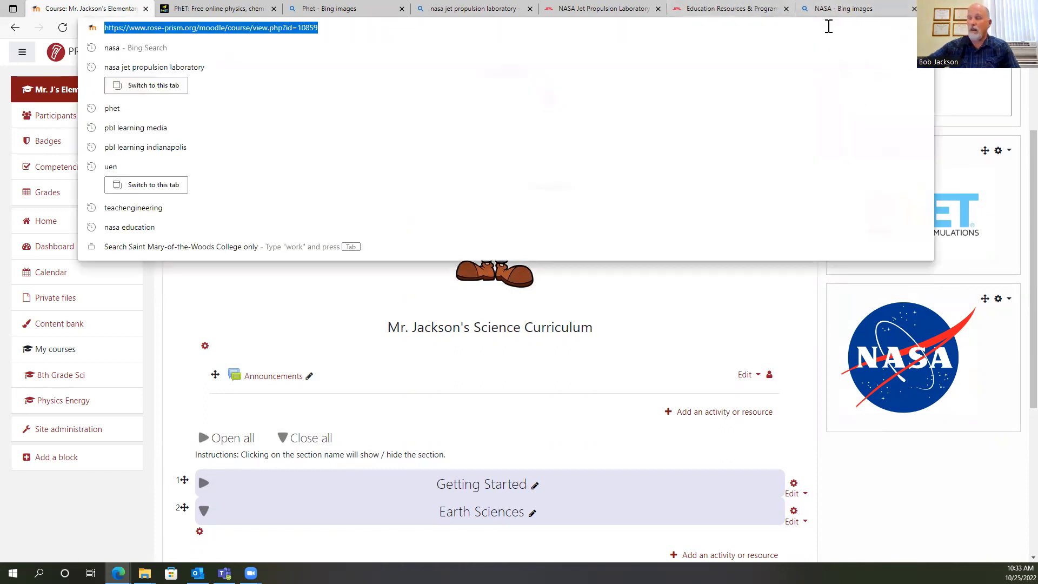
text(U)
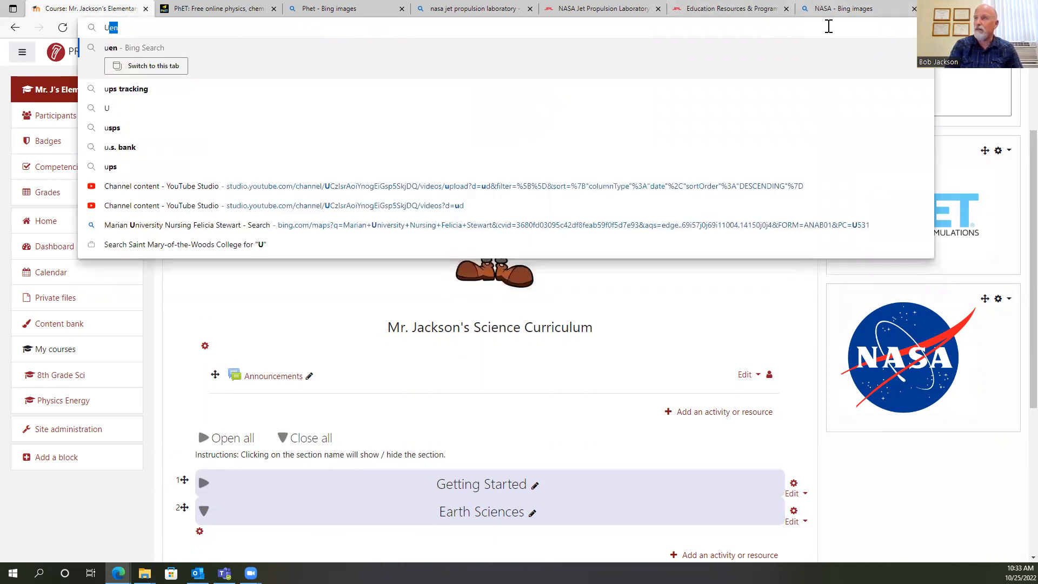
key(BackSpace)
key(BackSpace)
text(Te)
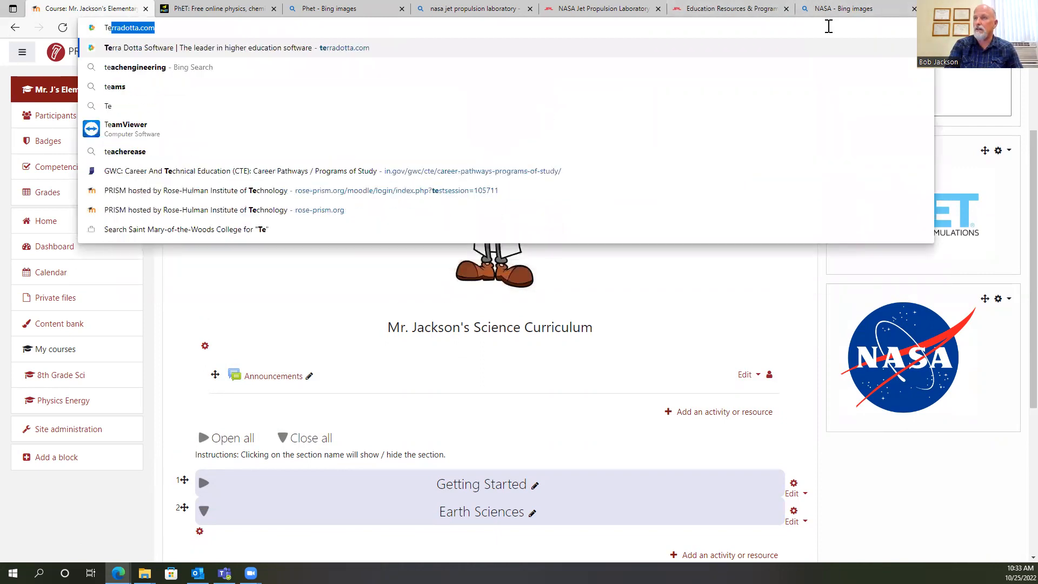
text(ache)
key(Return)
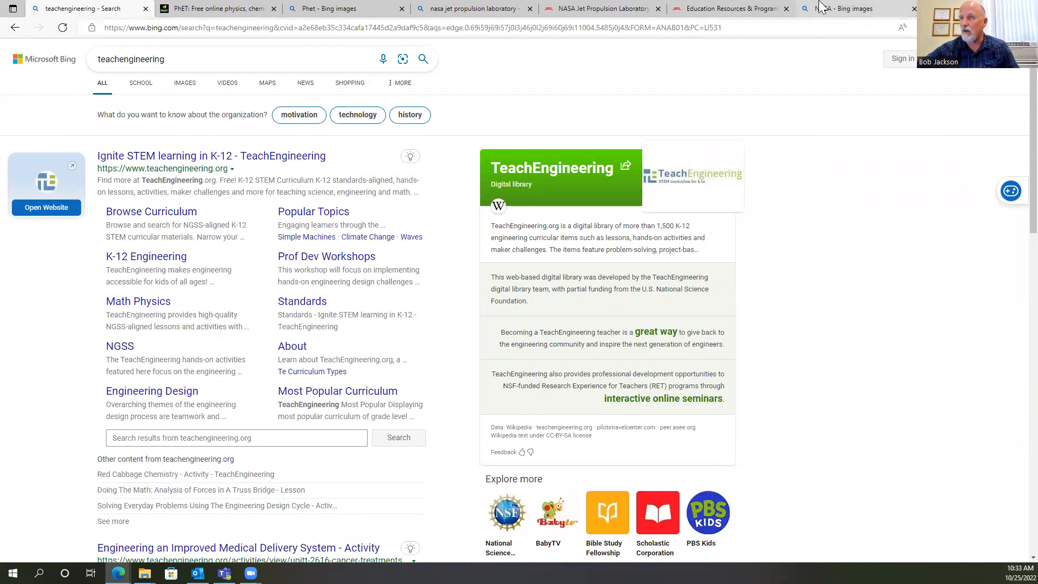
Open the TeachEngineering website from the search results and copy the logo image in its page header.
click(198, 156)
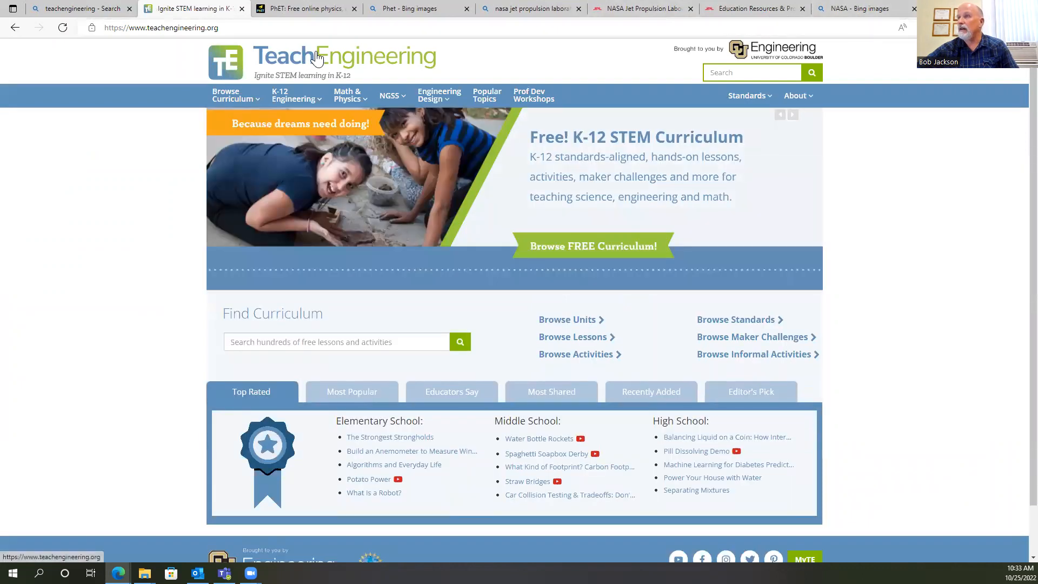
right_click(317, 58)
click(359, 206)
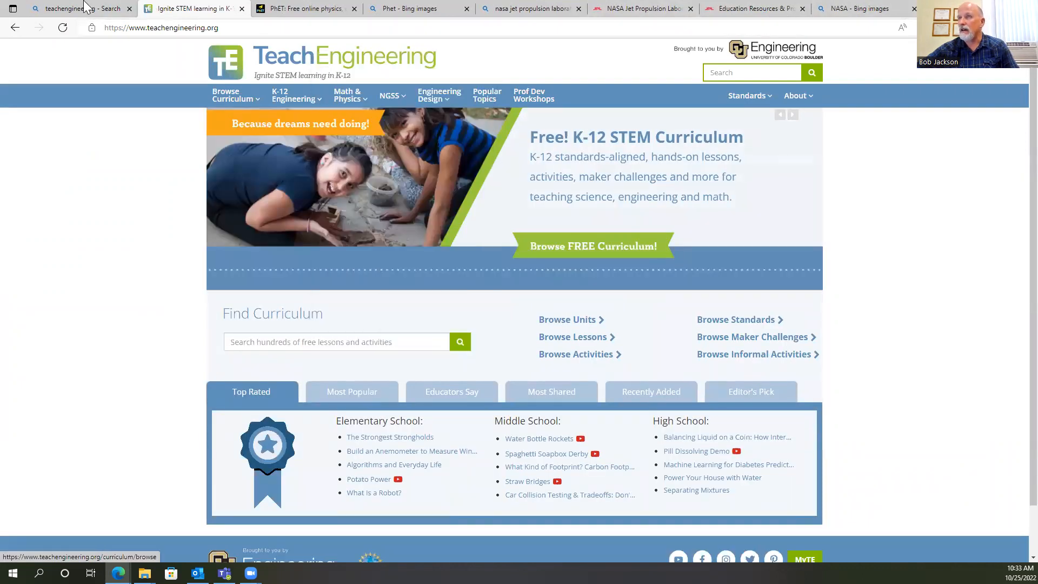
Return to the teachengineering search tab, load the PRISM Moodle site there and reopen the elementary science course.
click(85, 8)
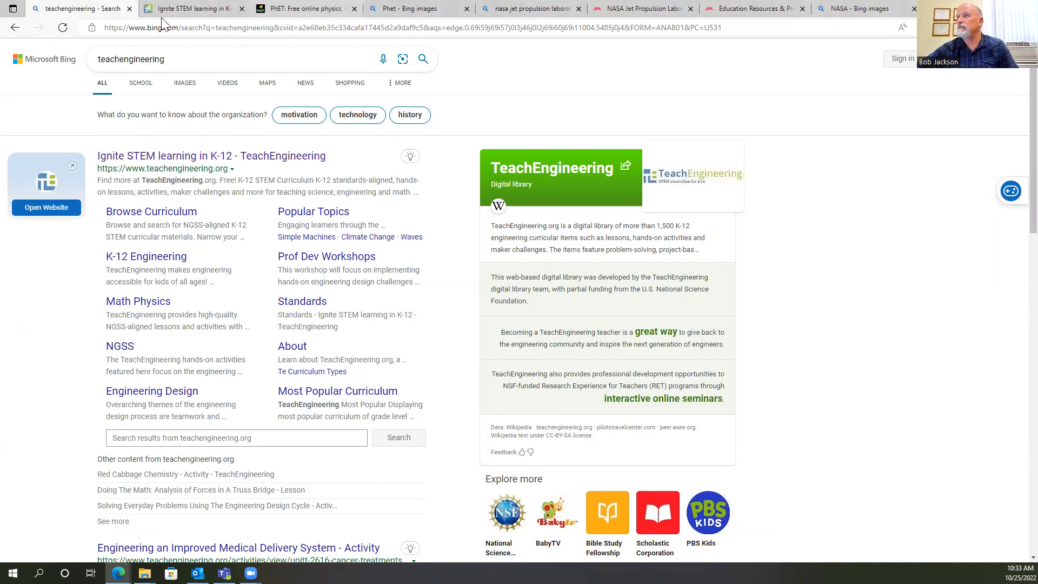
scroll(170, 109, down, 1)
scroll(170, 107, up, 1)
click(173, 29)
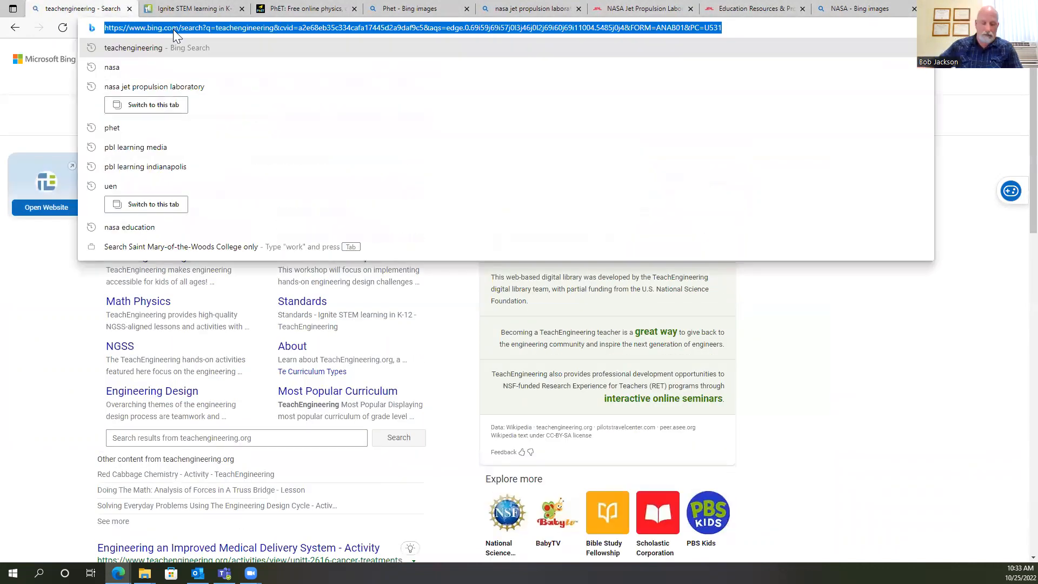
text(ro)
key(Return)
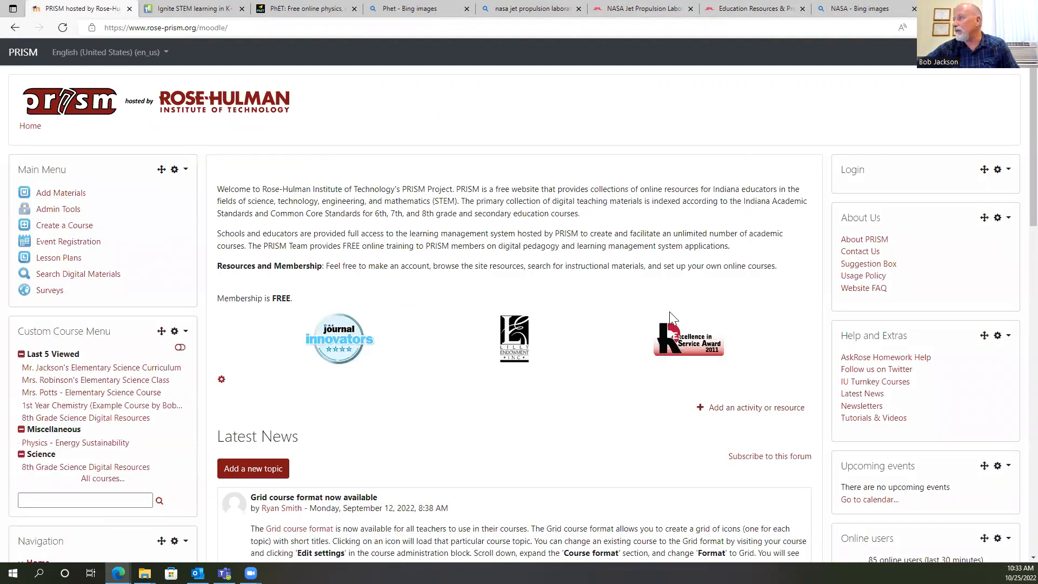
click(120, 370)
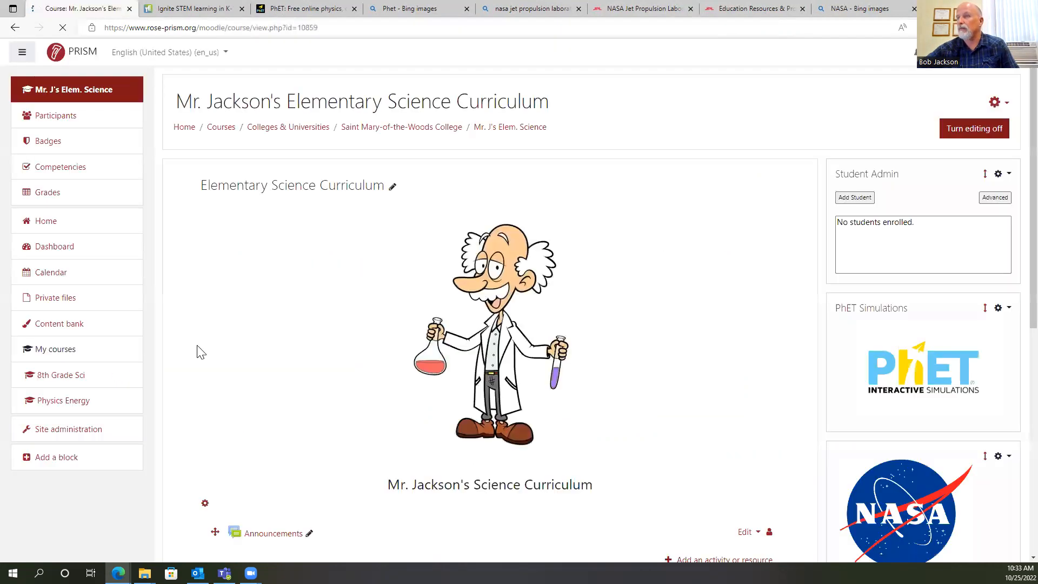
Add a new HTML block to the elementary science course page.
scroll(966, 274, down, 2)
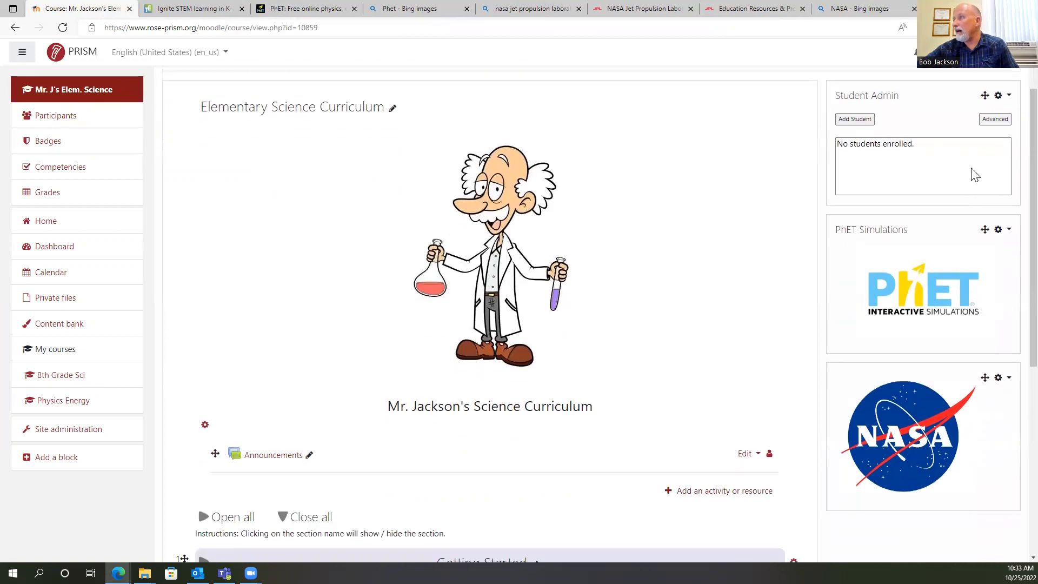
scroll(1013, 230, down, 2)
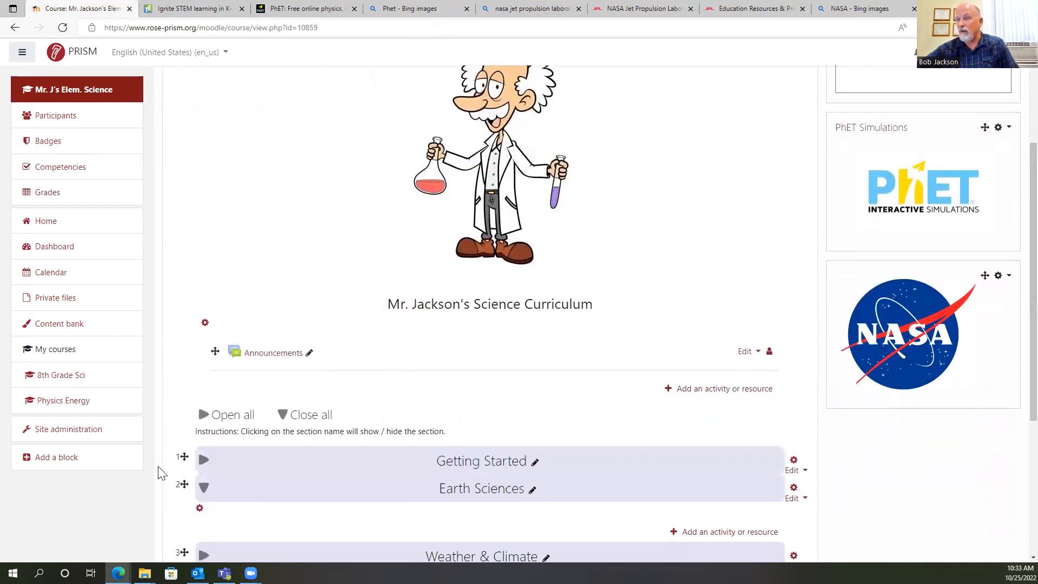
click(68, 460)
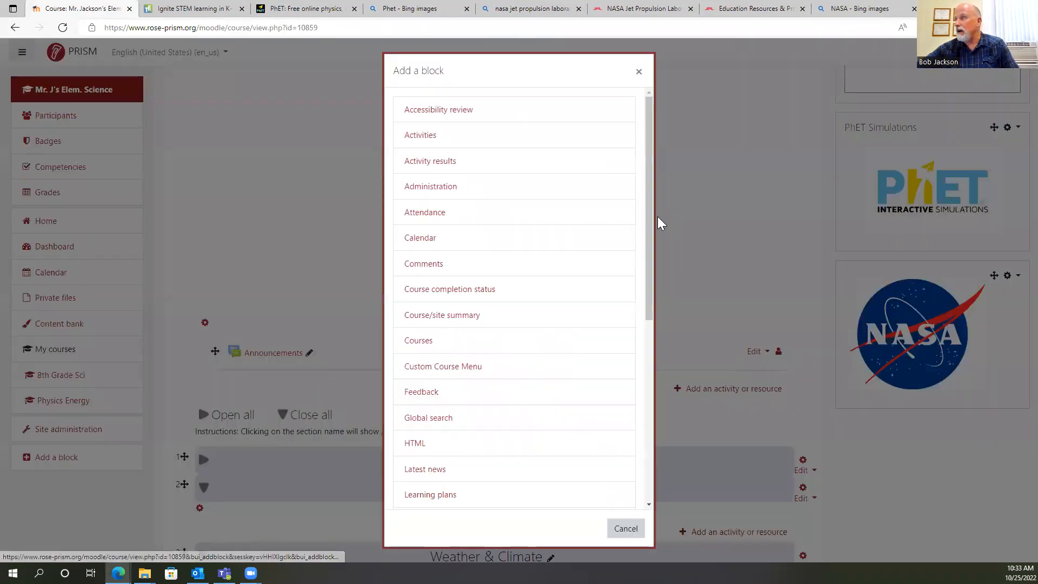
scroll(459, 342, down, 1)
click(412, 381)
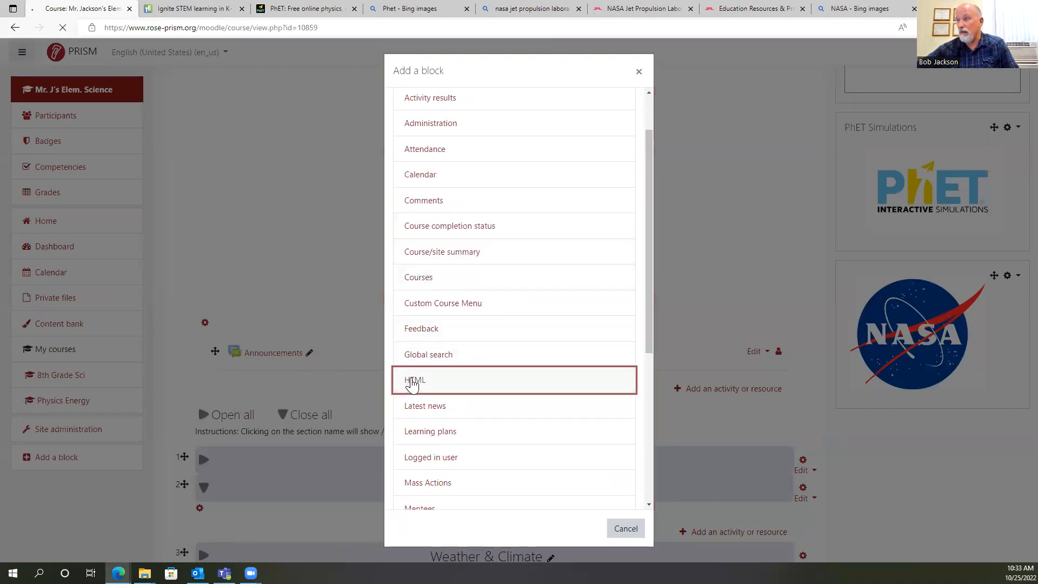
scroll(1015, 438, down, 5)
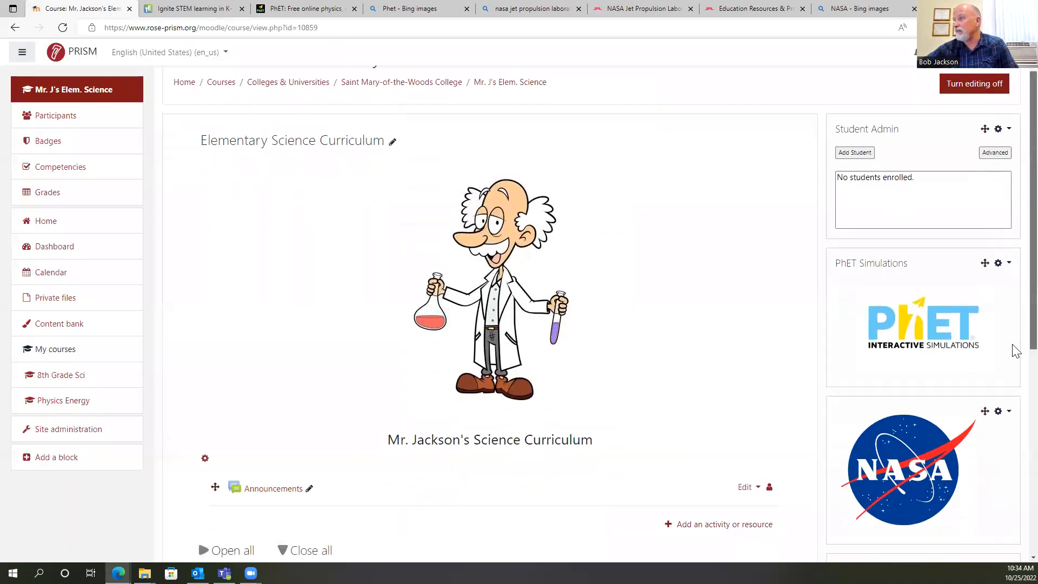
Open the configuration of the new HTML block and paste the copied TeachEngineering logo into its content.
click(1000, 321)
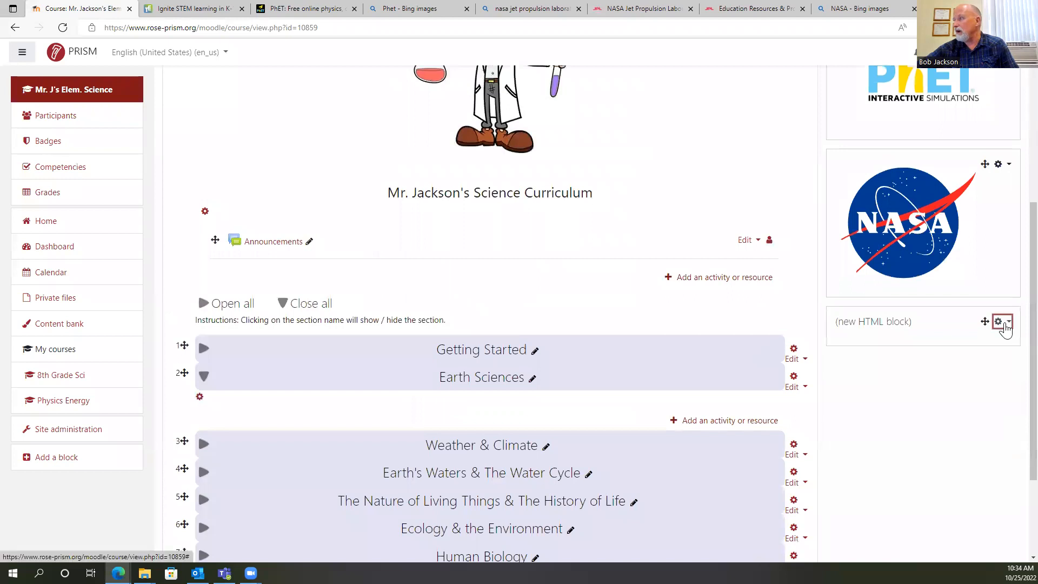
click(919, 344)
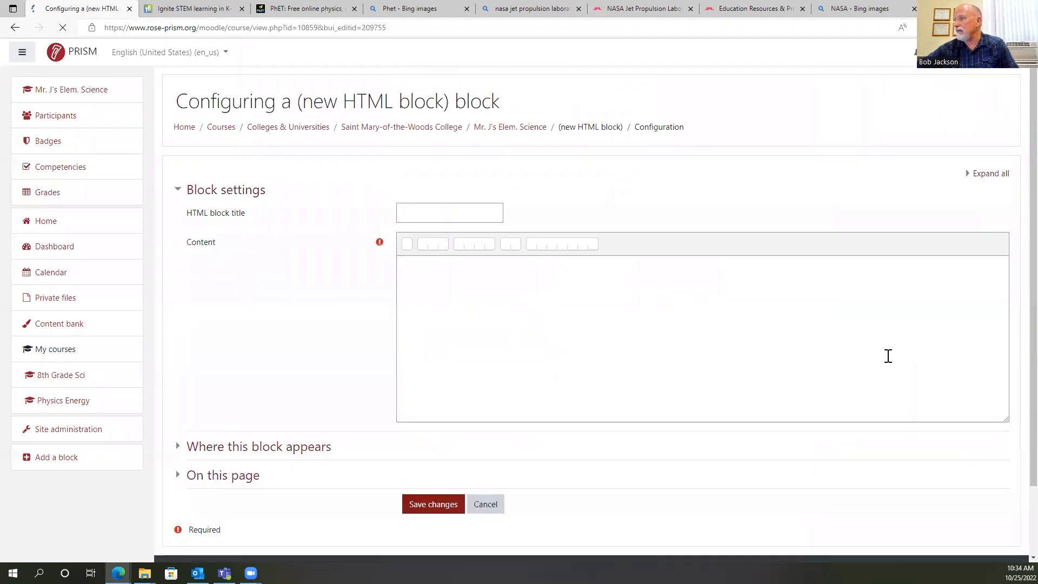
click(437, 280)
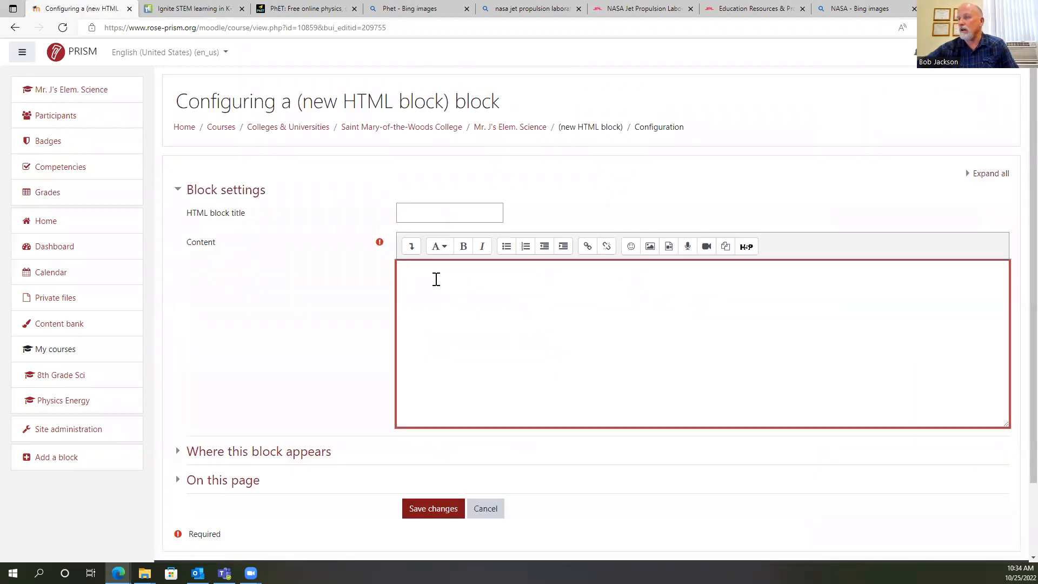
key(ctrl+v)
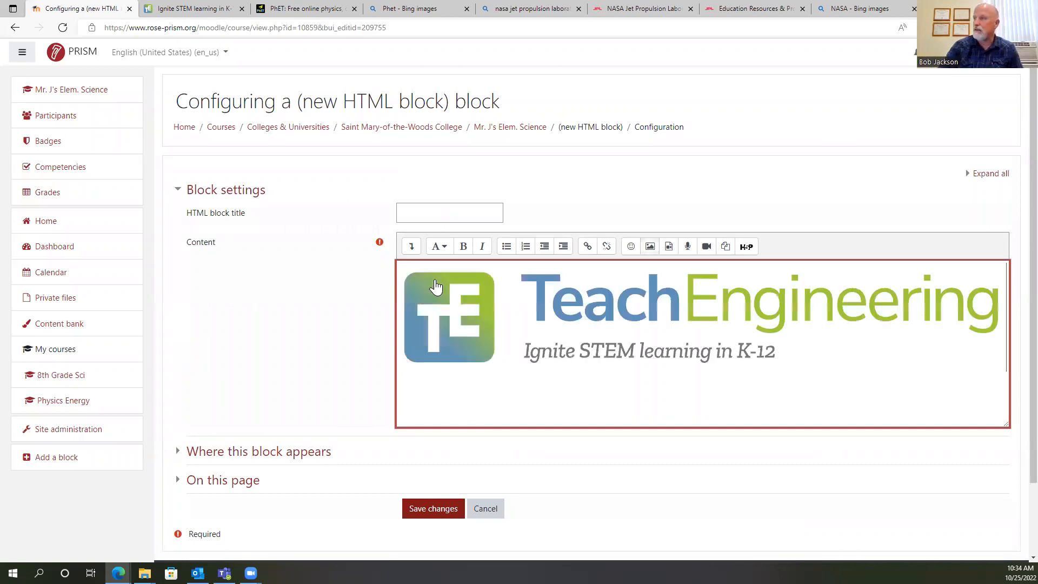
Set the TeachEngineering logo's width to 200 with automatic sizing and save the image.
double_click(587, 328)
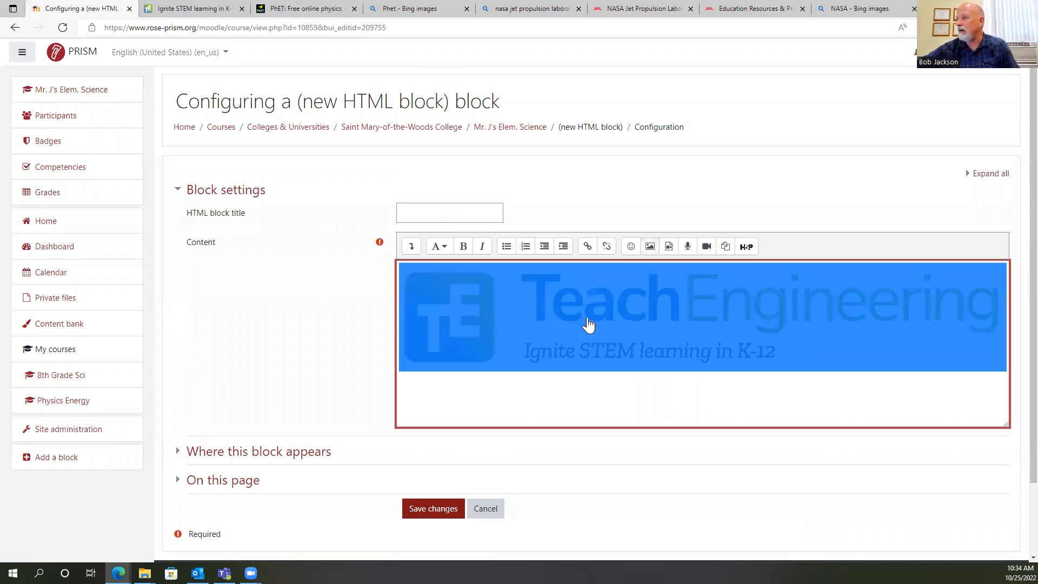
click(422, 336)
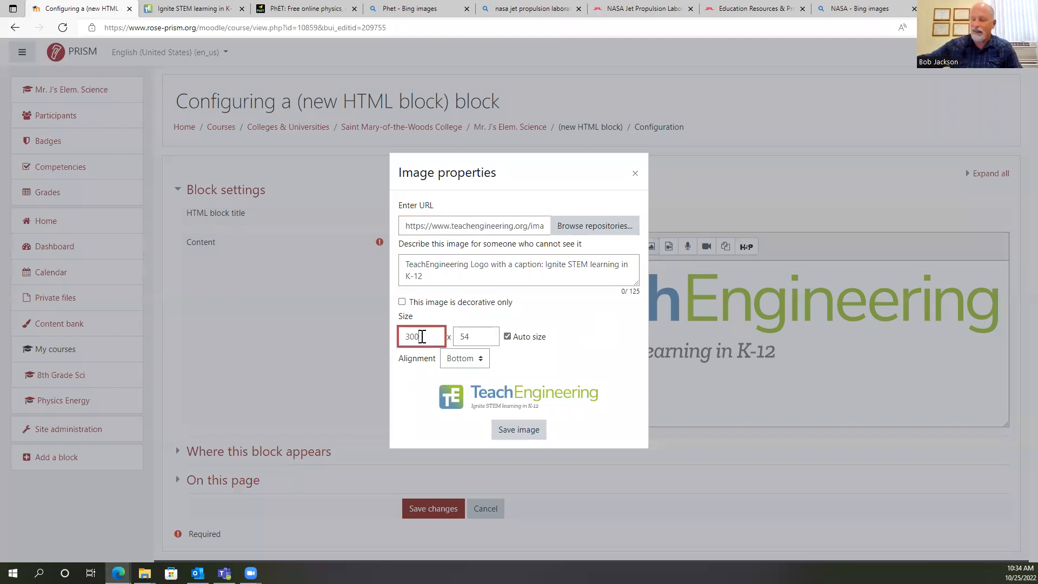
key(BackSpace)
key(BackSpace)
key(BackSpace)
text(2)
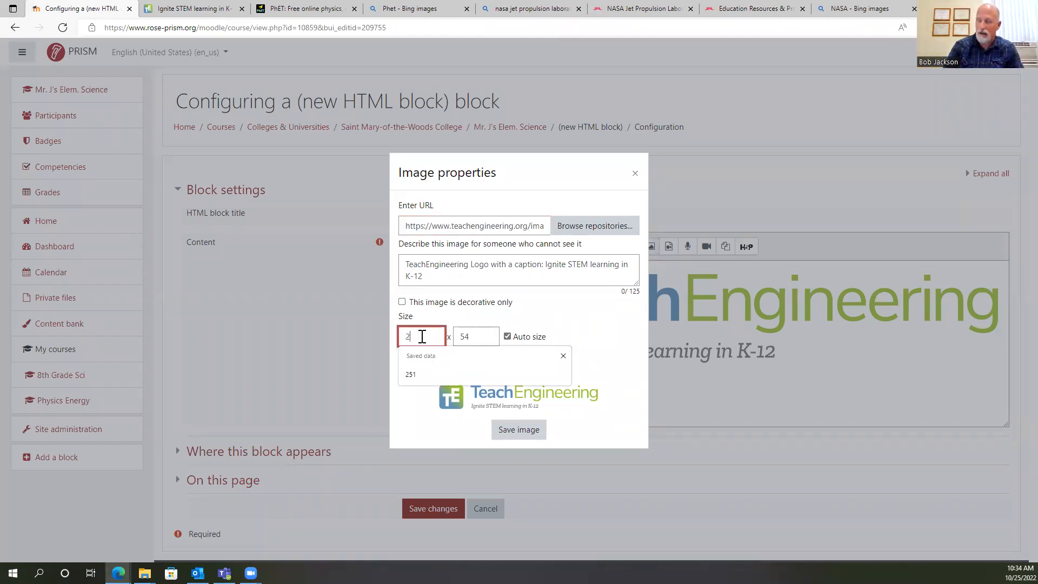
text(9)
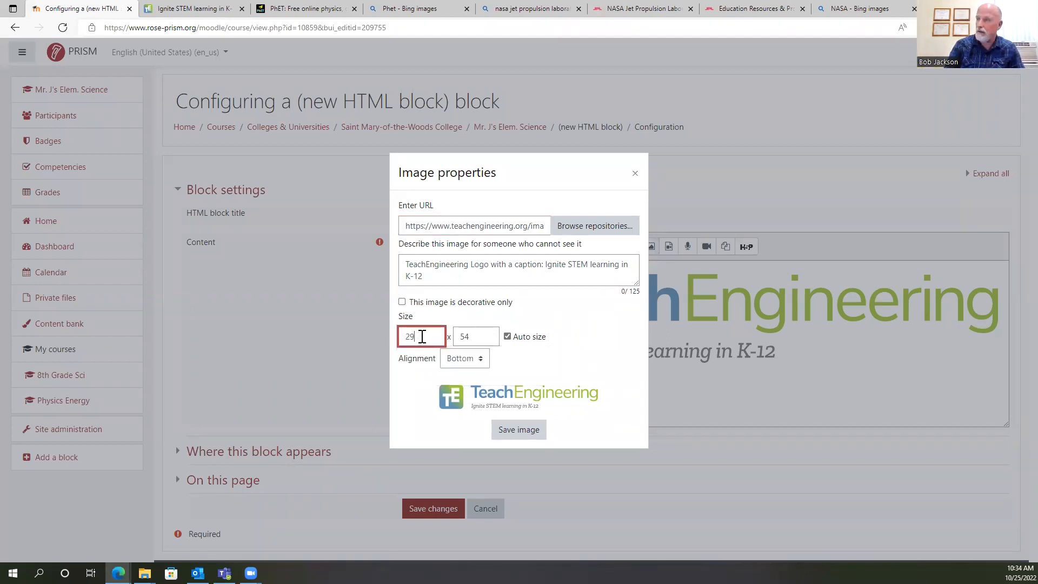
key(BackSpace)
text(00)
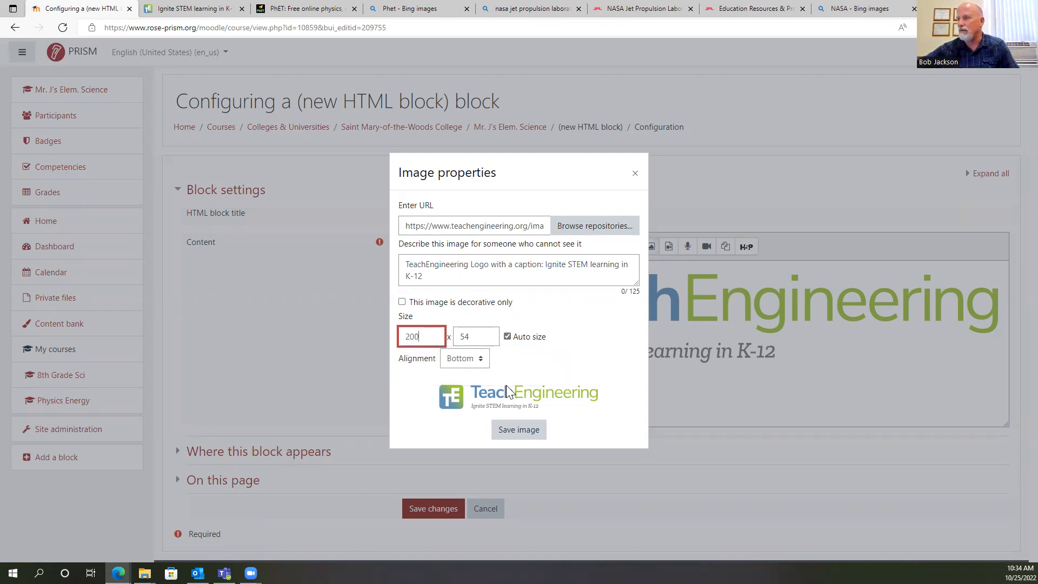
click(526, 428)
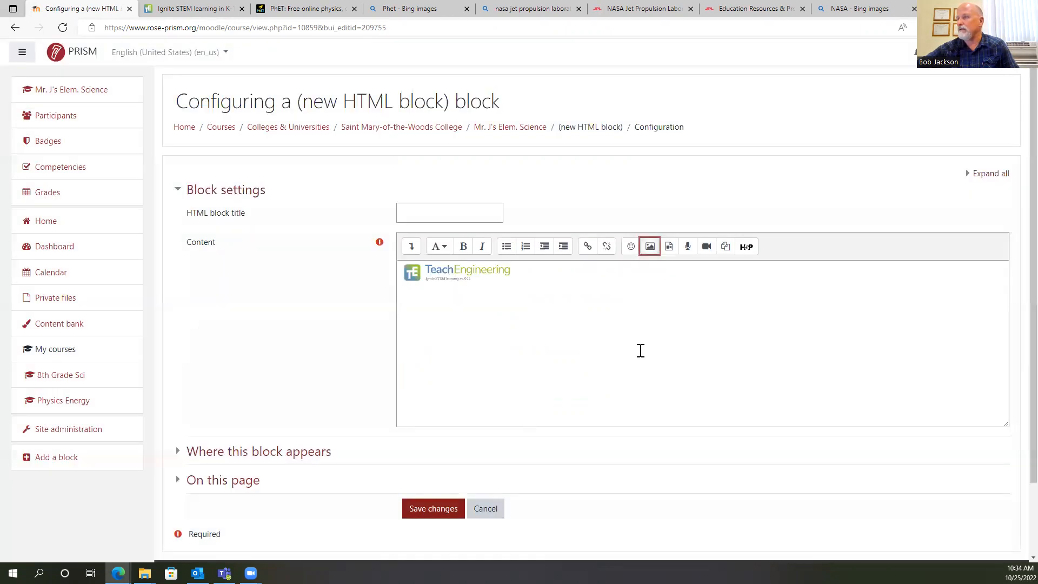
Set the TeachEngineering logo's width to 350 with automatic sizing and save the image.
click(454, 273)
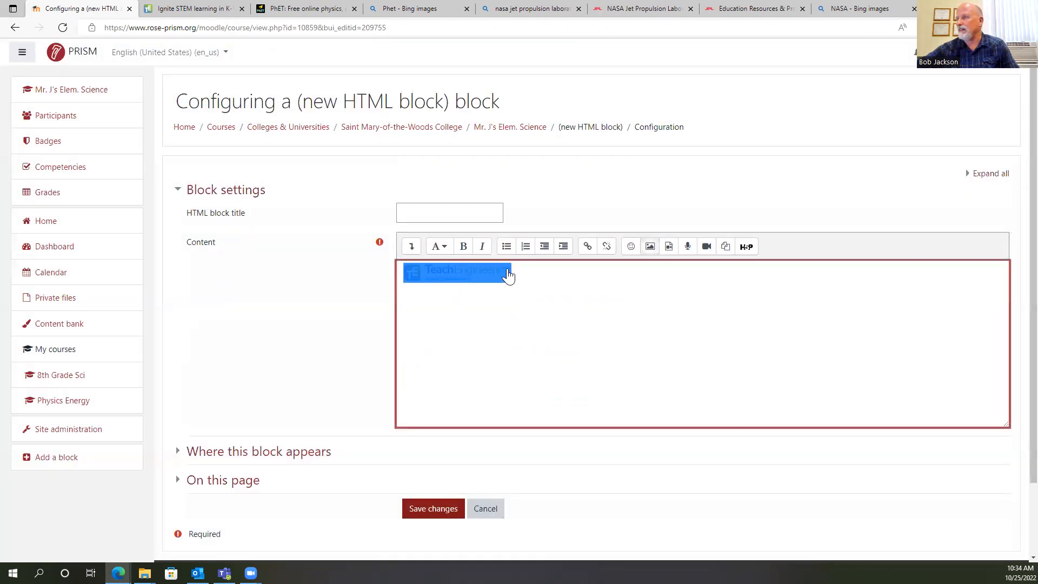
double_click(462, 278)
click(430, 341)
key(BackSpace)
key(BackSpace)
key(BackSpace)
text(350)
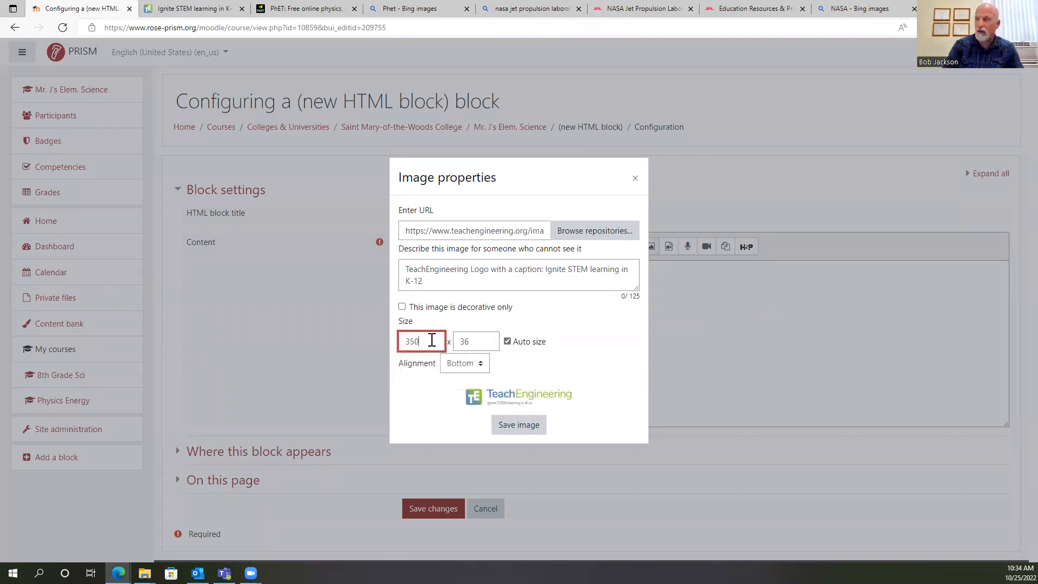
key(Tab)
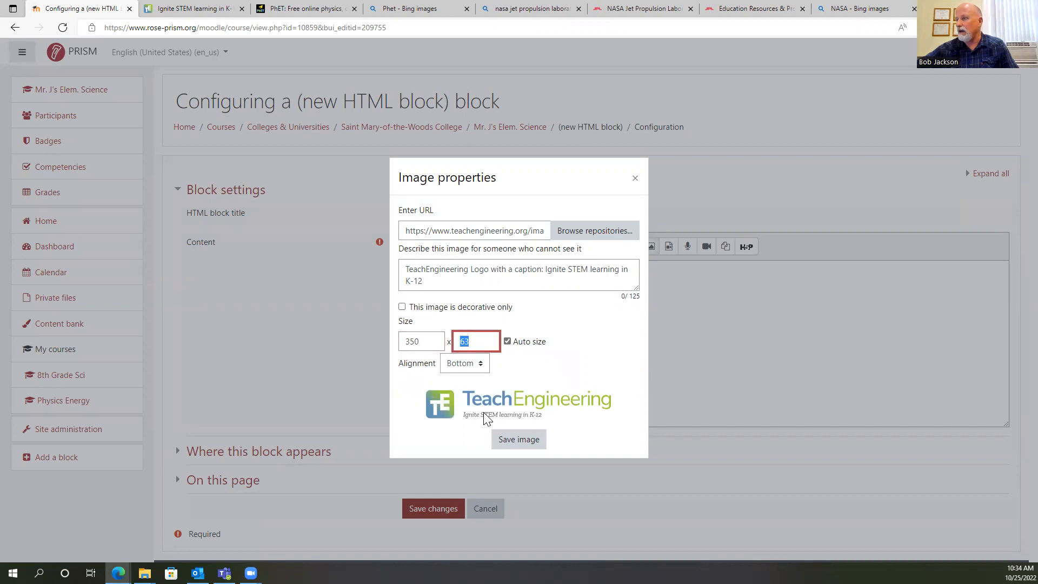
click(522, 442)
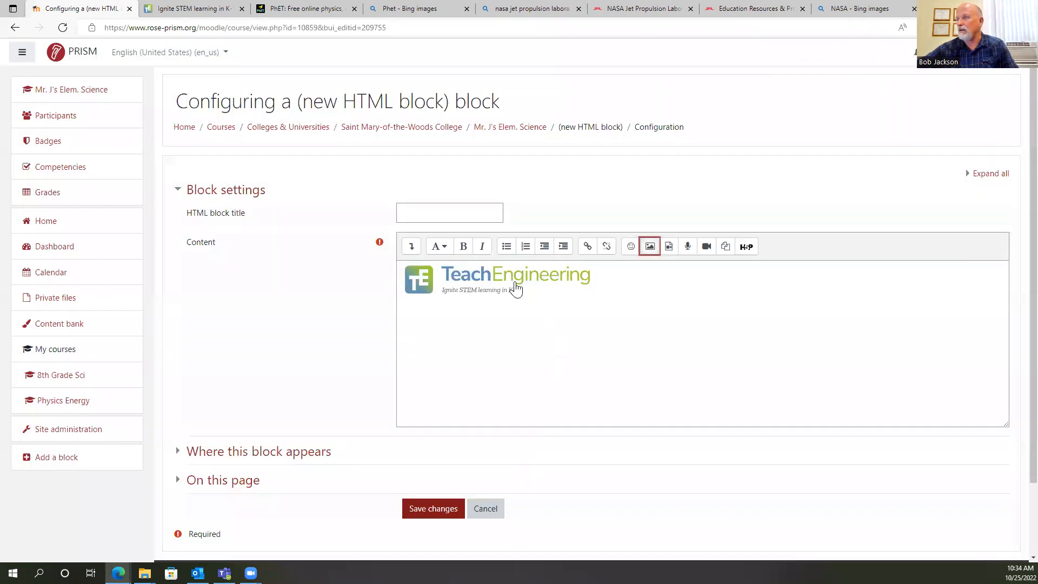
Centre the TeachEngineering logo in the block's content using the expanded formatting options.
drag(519, 281, 461, 271)
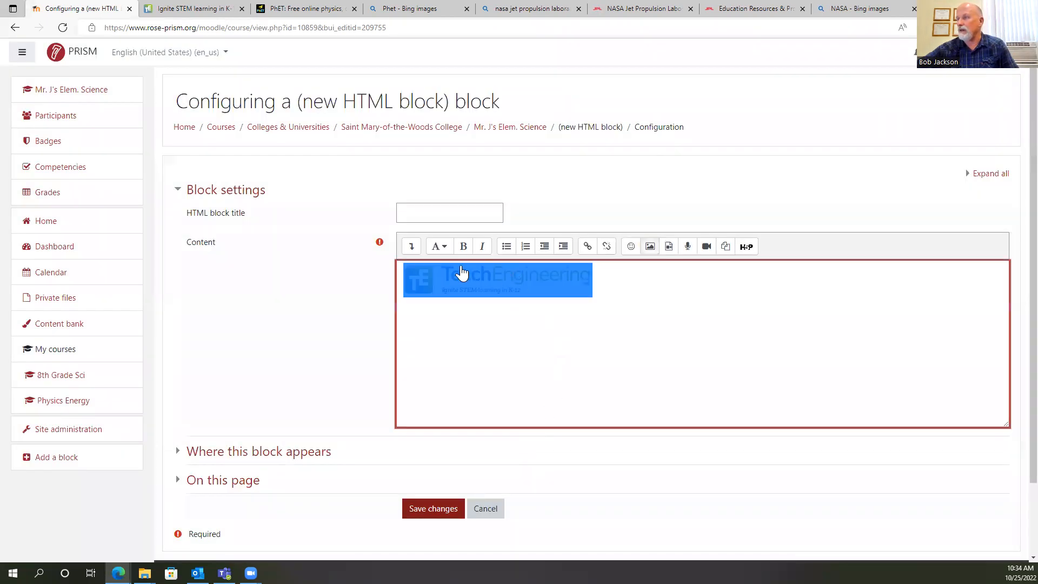
click(412, 249)
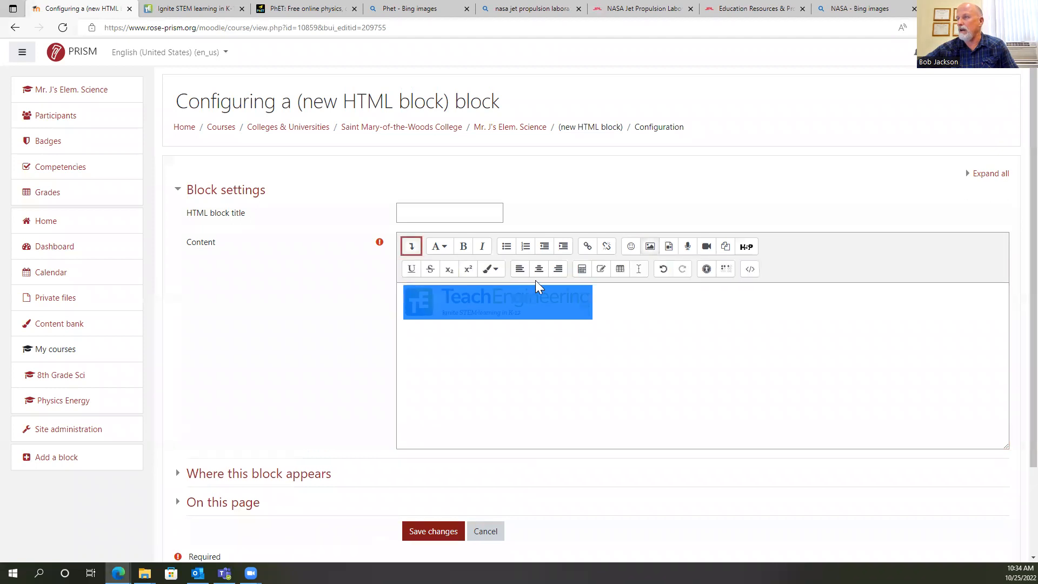
click(539, 269)
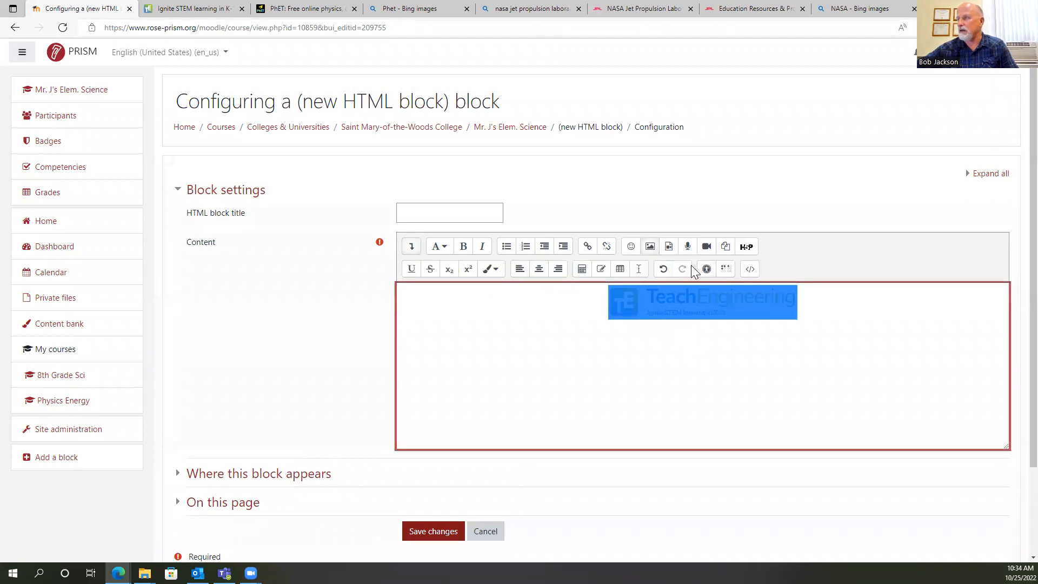
Start a link for the TeachEngineering logo, search the web for TeachEngineering, open its website and copy the site's address.
click(588, 246)
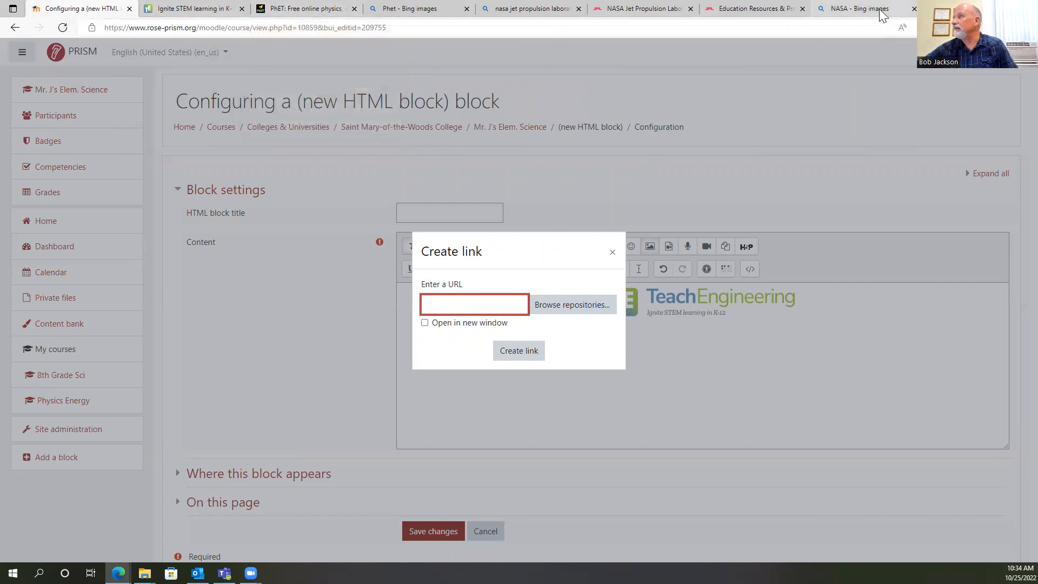
click(859, 9)
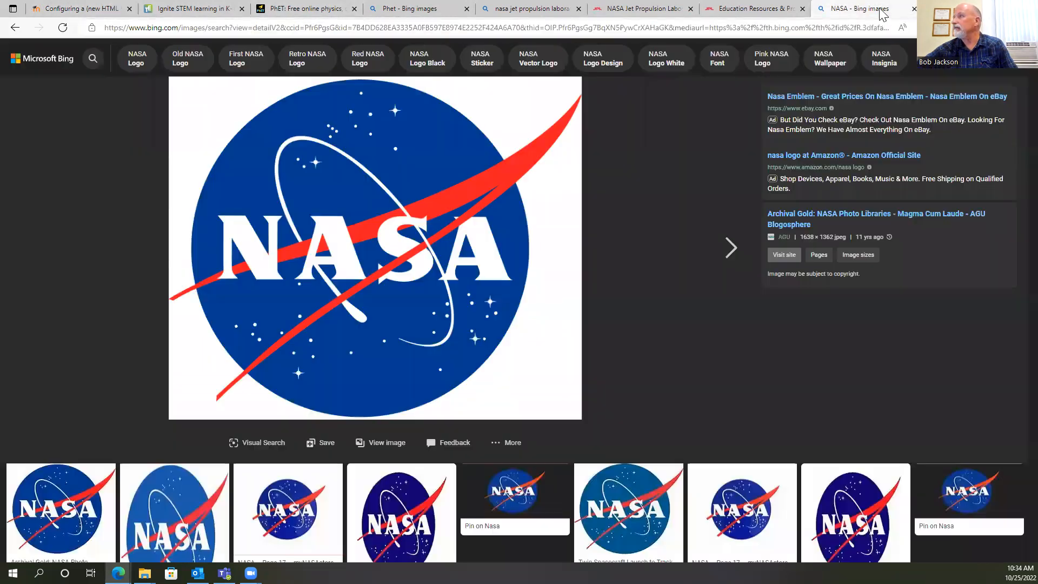
click(713, 26)
text(teach)
key(Return)
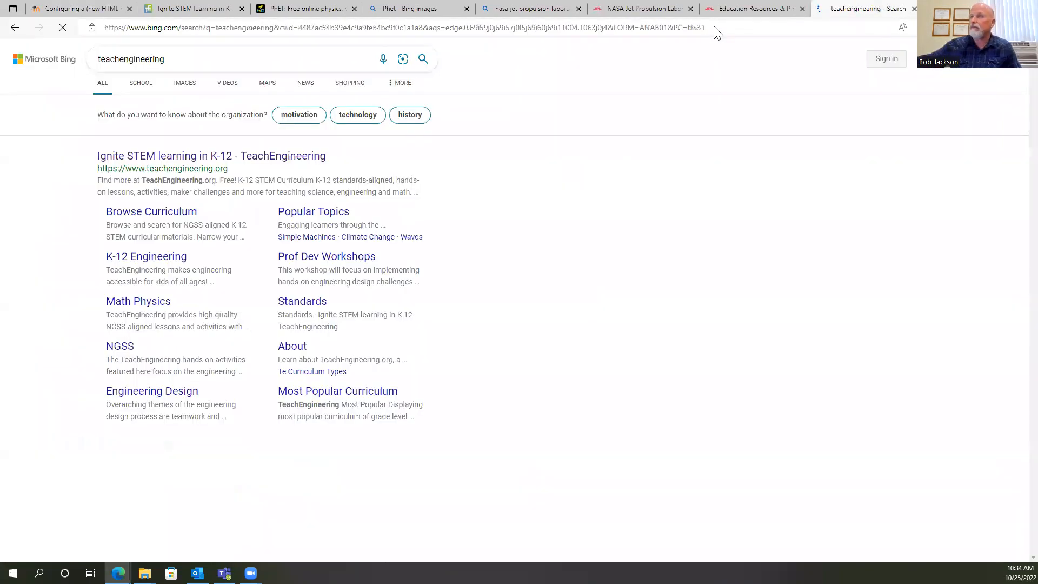
click(188, 158)
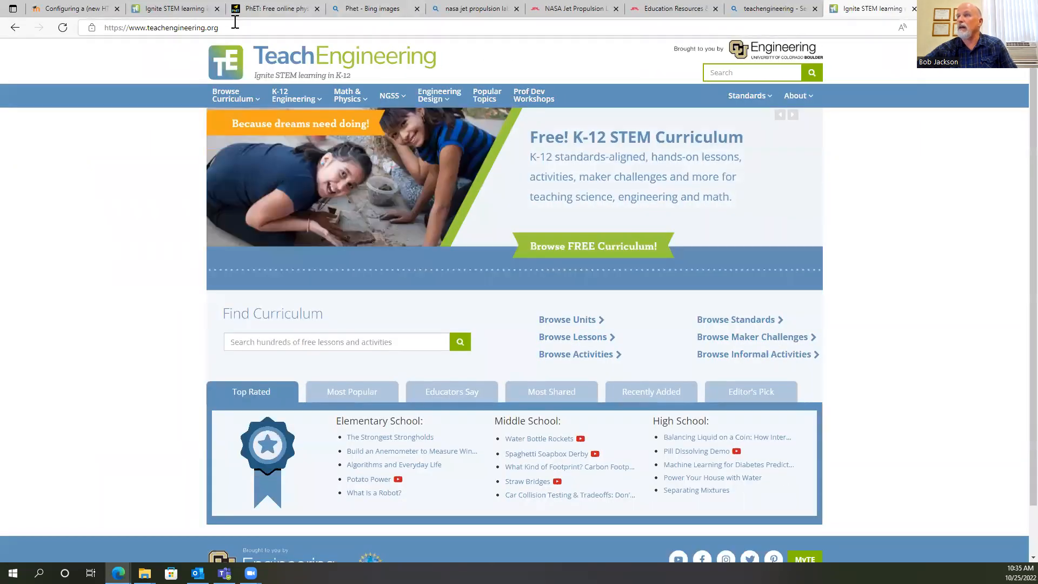
click(235, 22)
right_click(202, 27)
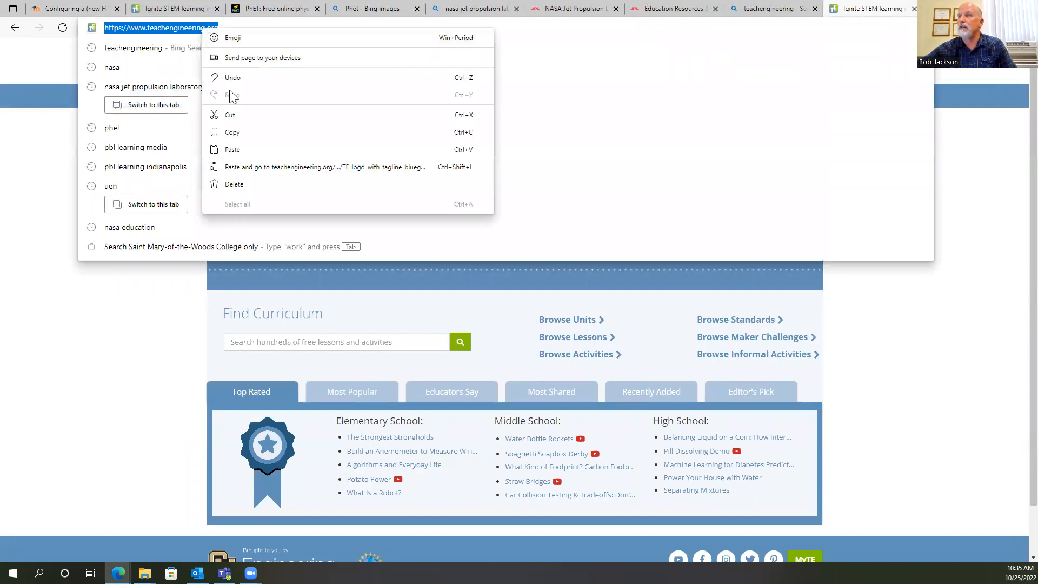
click(239, 134)
click(88, 13)
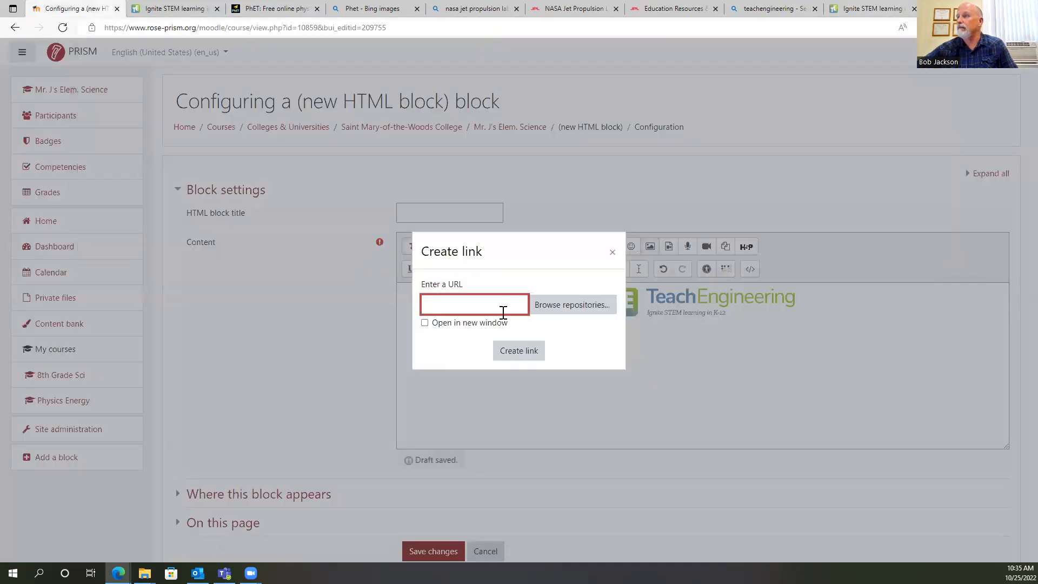
right_click(451, 310)
click(480, 148)
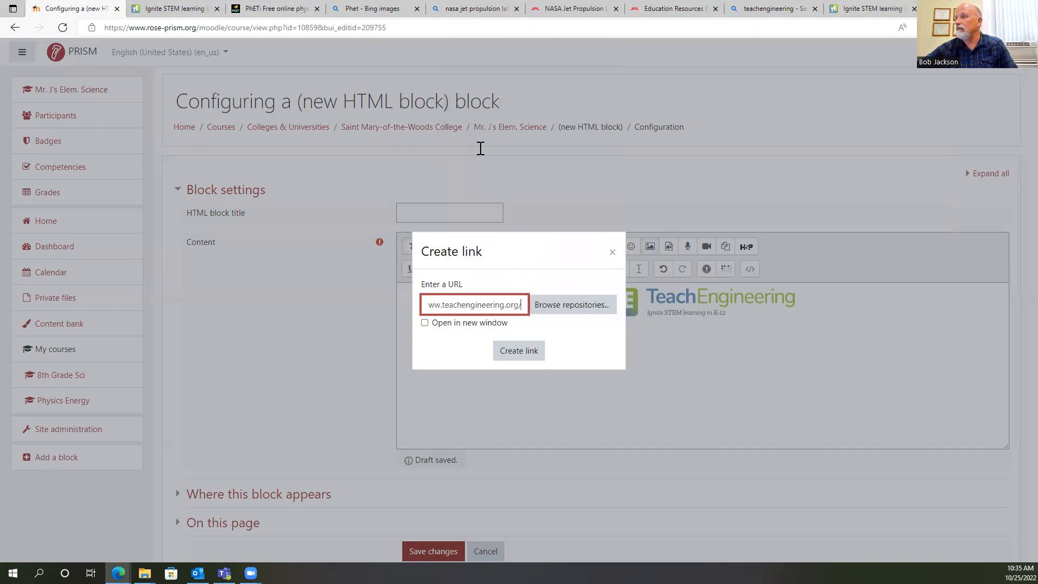
click(425, 323)
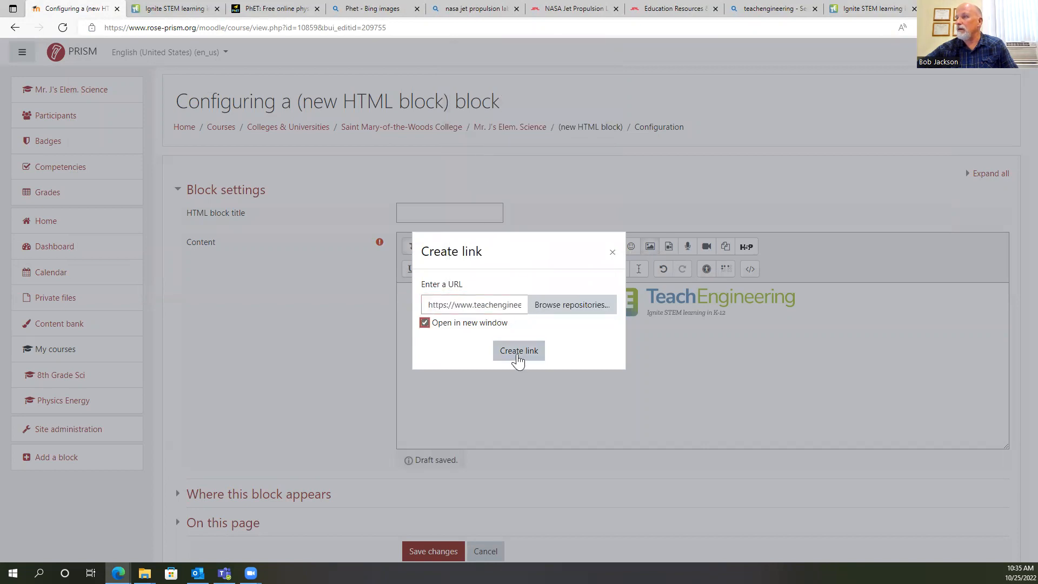
click(517, 351)
click(432, 533)
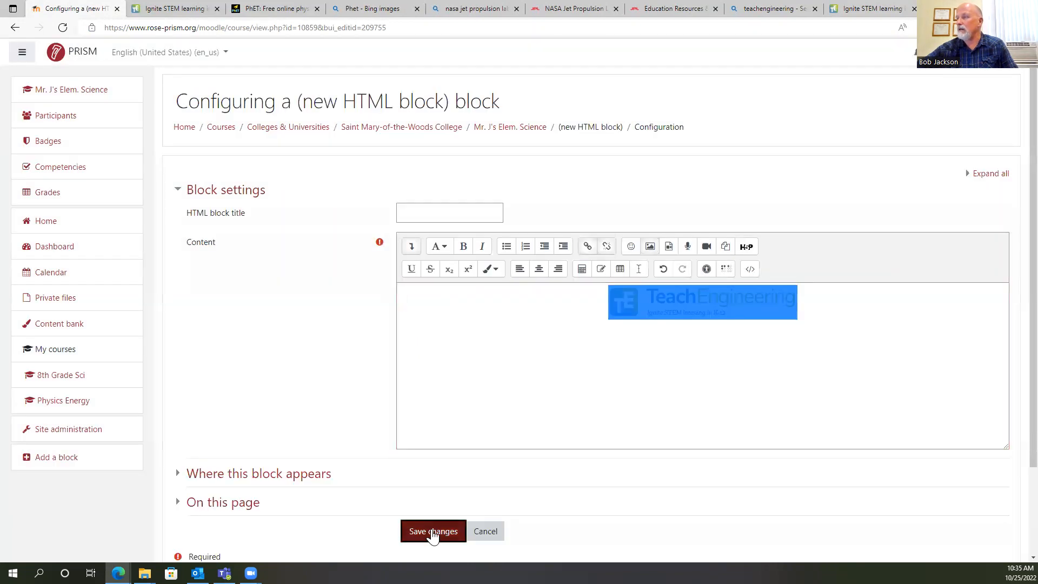
Move the TeachEngineering block above the NASA and PhET Simulations blocks on the course page.
scroll(655, 396, down, 5)
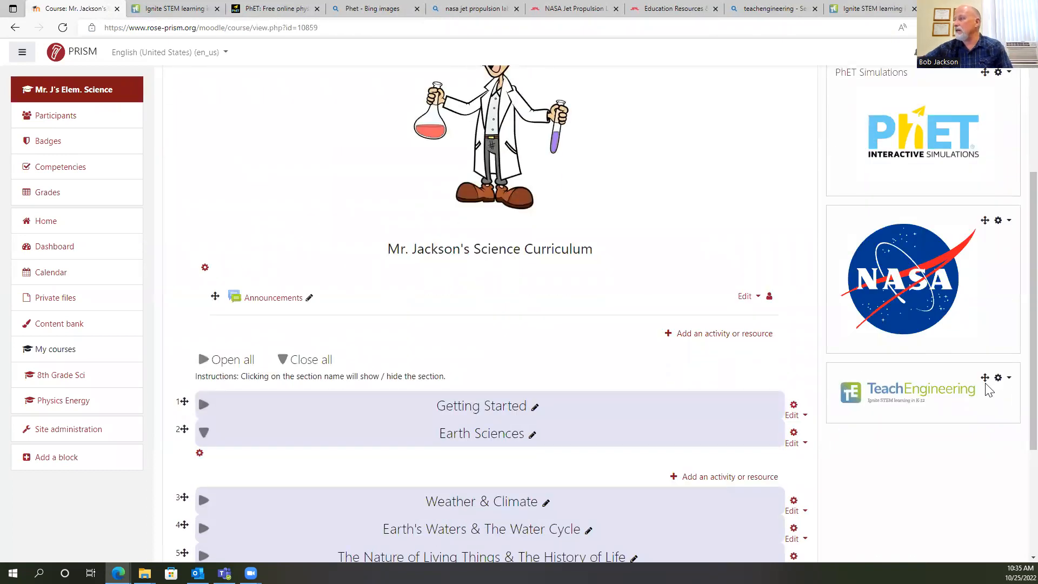
drag(984, 378, 976, 234)
scroll(973, 287, down, 3)
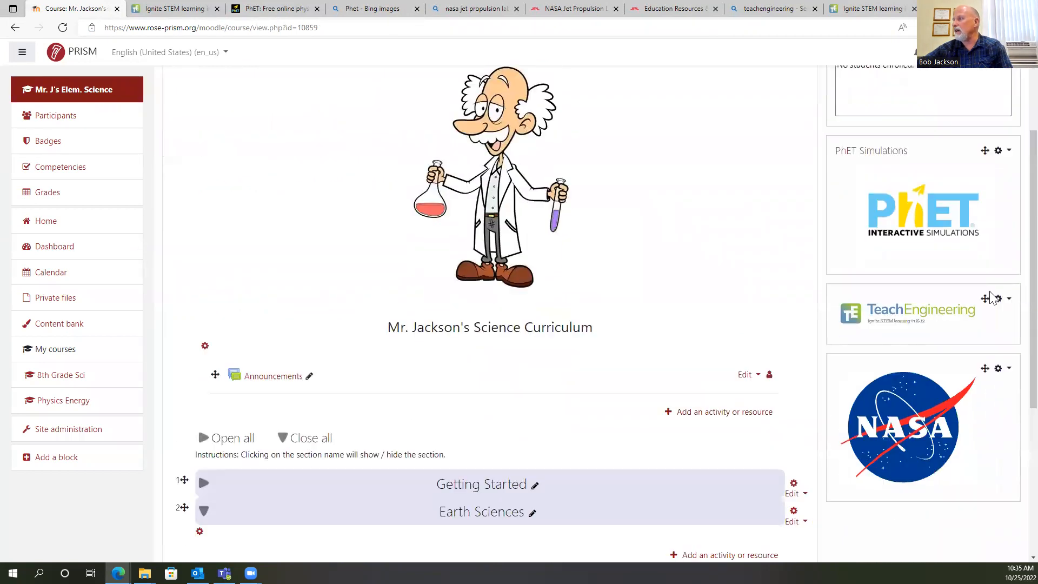
drag(985, 297, 985, 162)
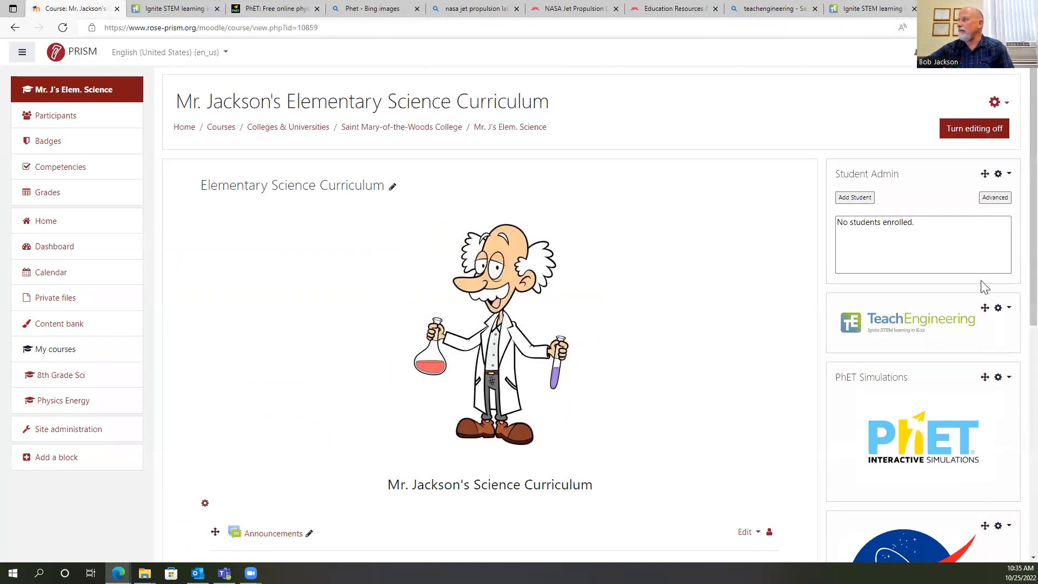
Move the Student Admin block below the TeachEngineering, PhET Simulations and NASA blocks.
scroll(983, 286, down, 2)
drag(983, 96, 987, 449)
drag(981, 263, 980, 439)
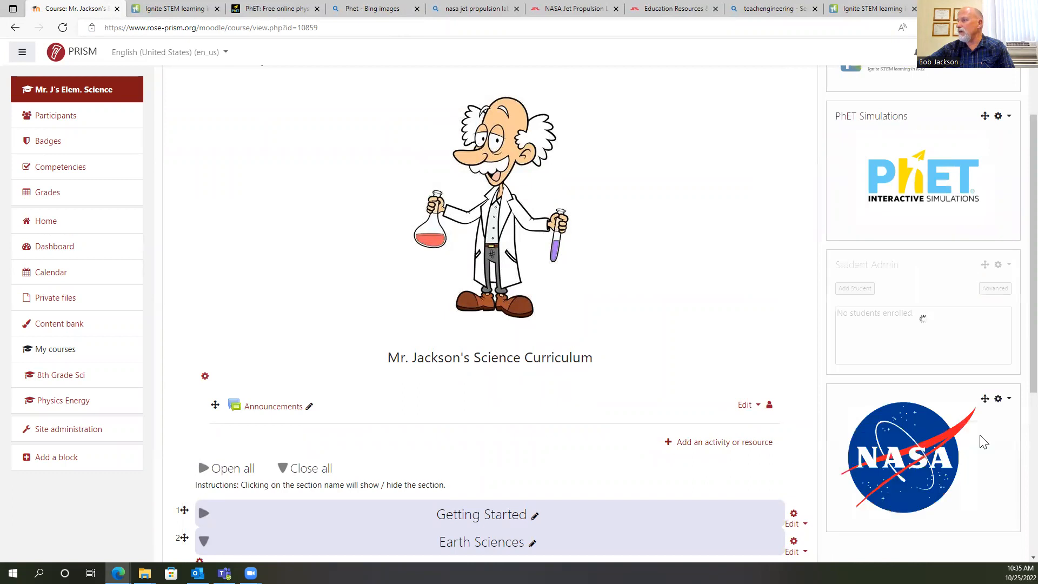
drag(983, 263, 990, 432)
scroll(987, 294, up, 3)
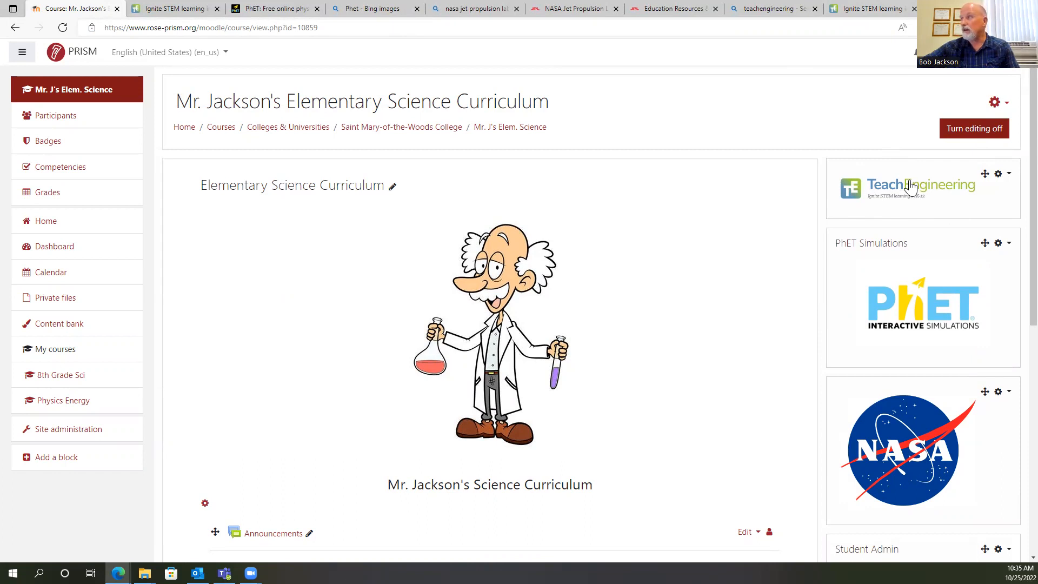
scroll(911, 189, down, 5)
scroll(930, 273, up, 5)
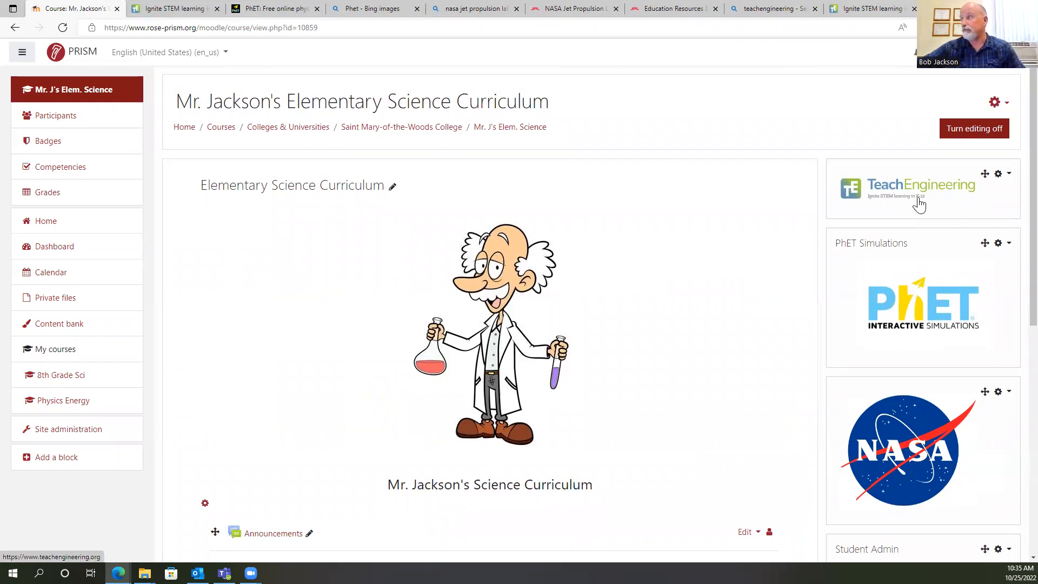
Close all the search, image and resource website pages, keeping only the Moodle course page open.
click(914, 8)
click(913, 9)
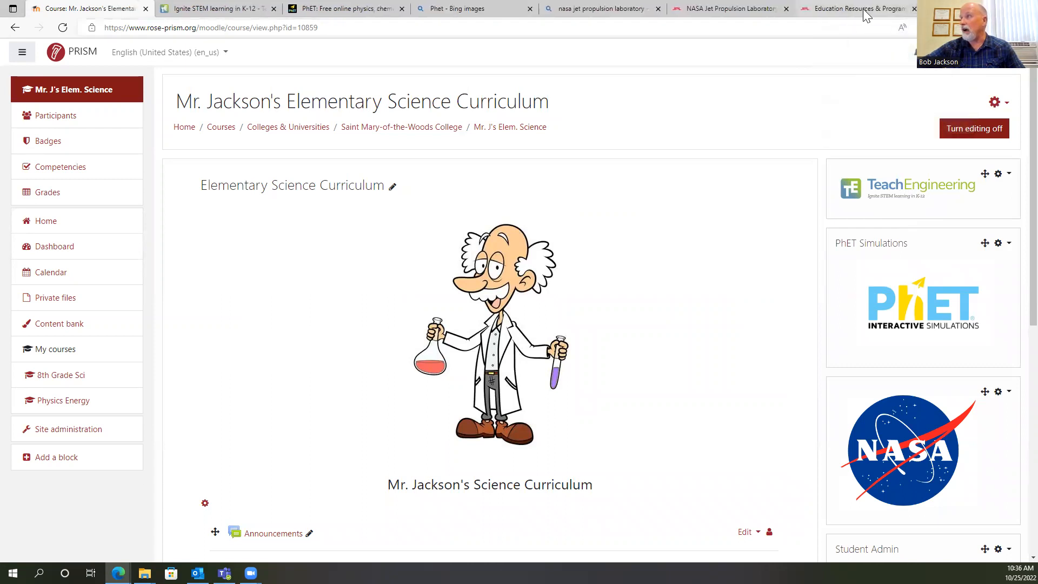
click(914, 9)
click(787, 9)
click(663, 8)
click(534, 8)
click(405, 8)
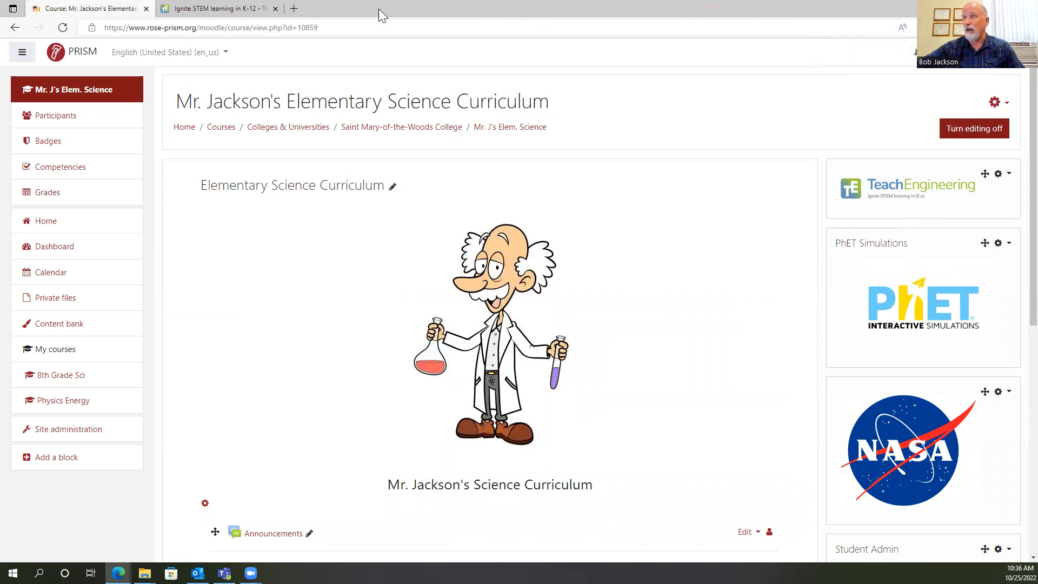
click(275, 9)
Expand the Getting Started section of the course and add a new Label resource to it.
scroll(904, 280, down, 3)
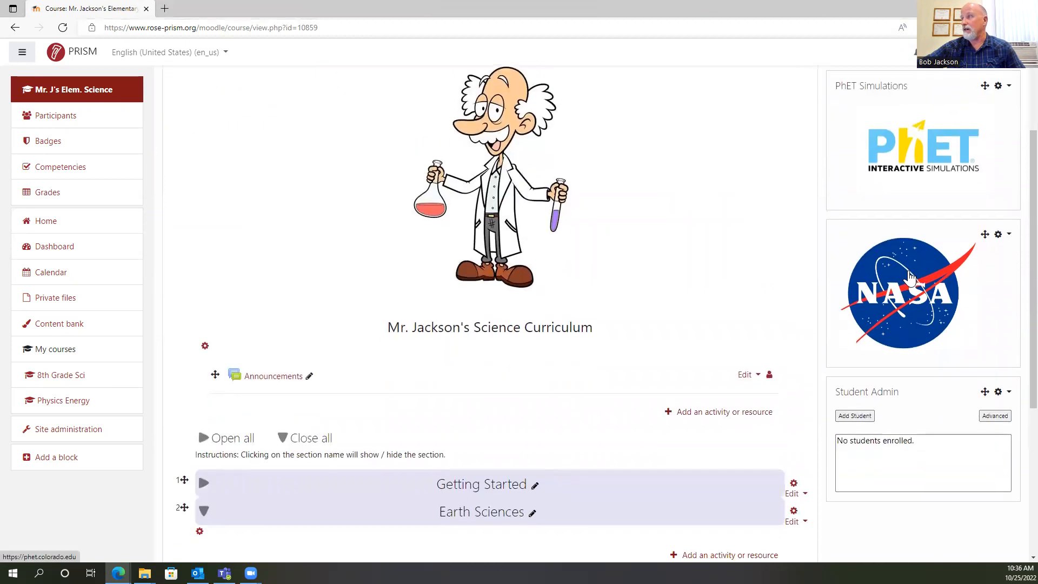
scroll(906, 271, up, 3)
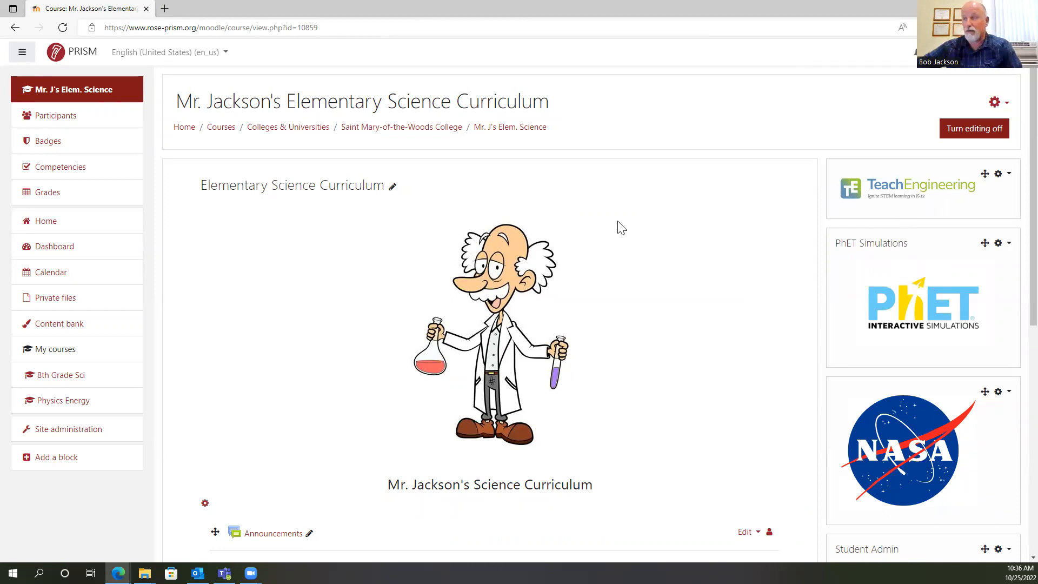
scroll(724, 315, down, 2)
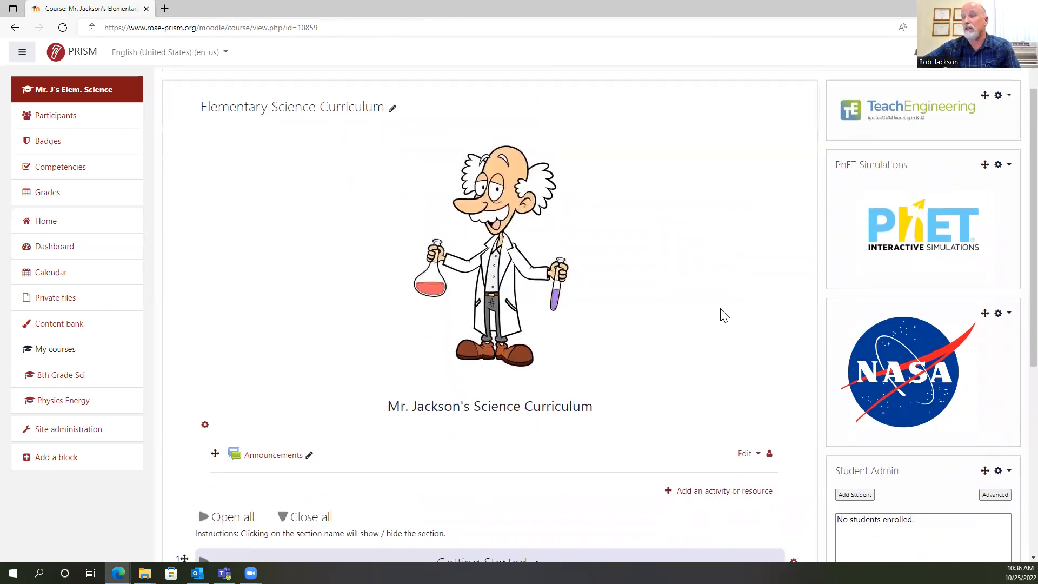
scroll(717, 309, down, 6)
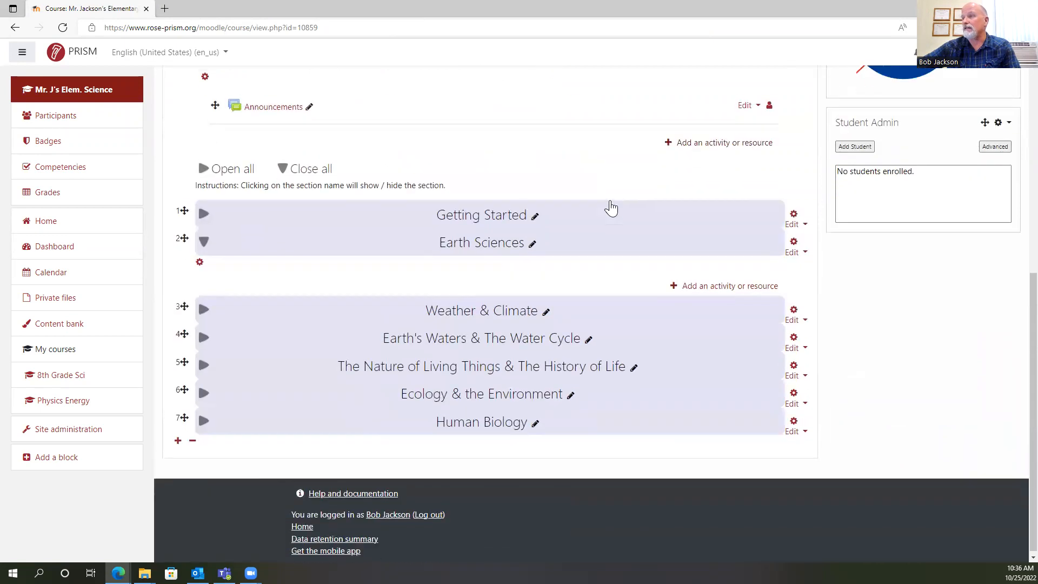
scroll(652, 197, up, 4)
scroll(590, 225, down, 2)
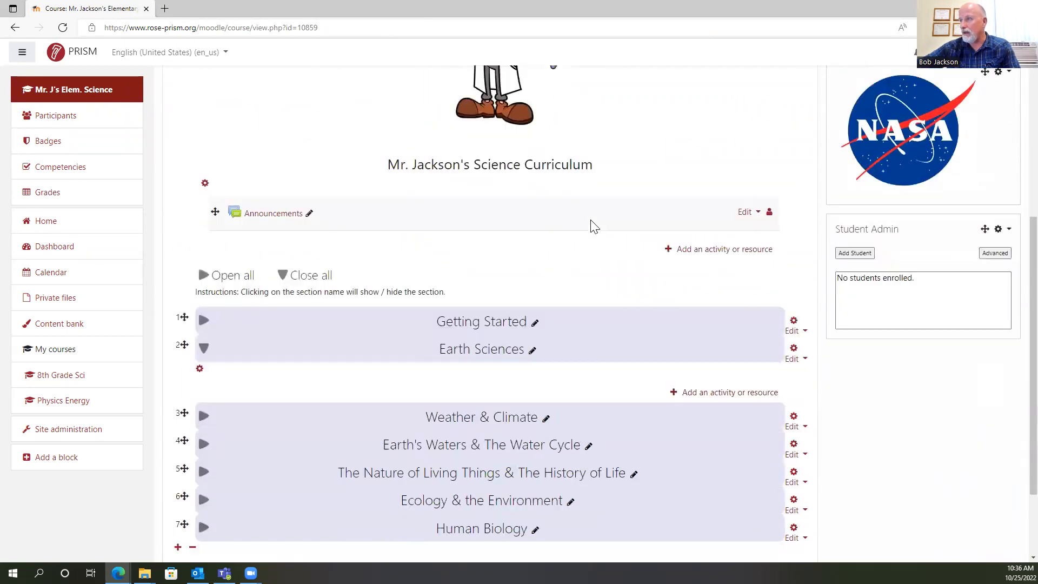
click(620, 293)
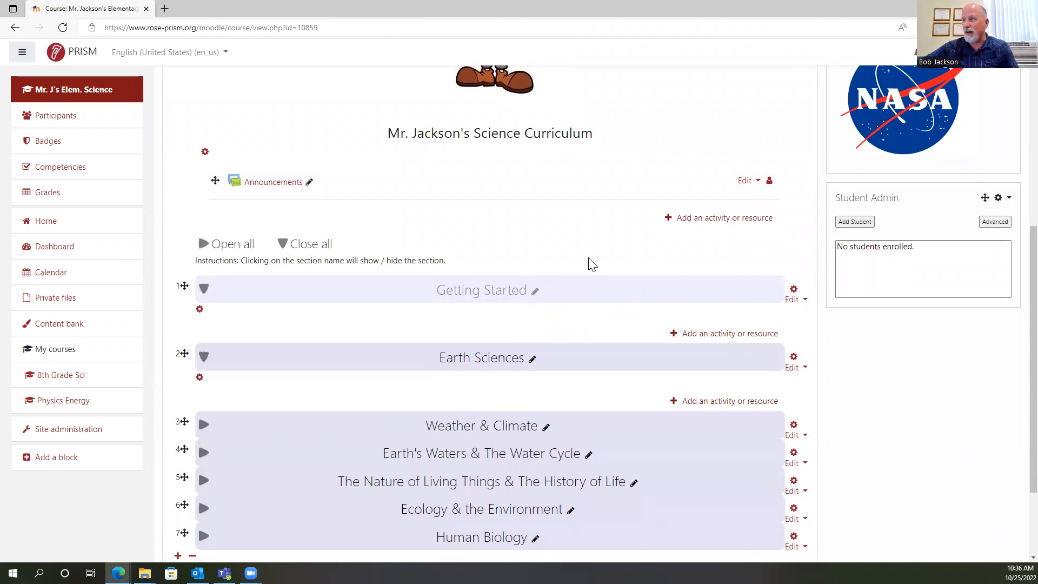
scroll(590, 264, down, 2)
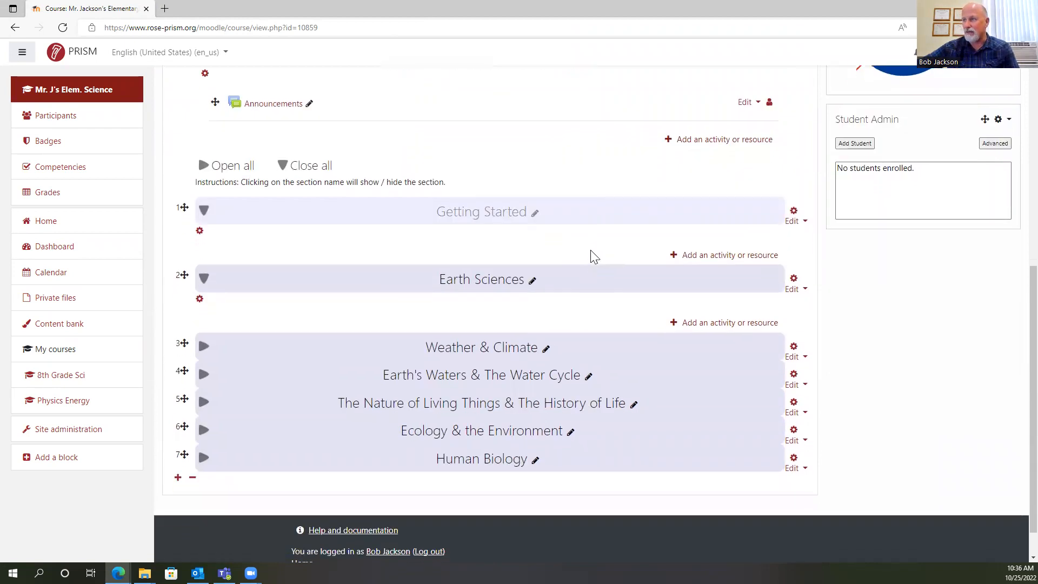
click(728, 256)
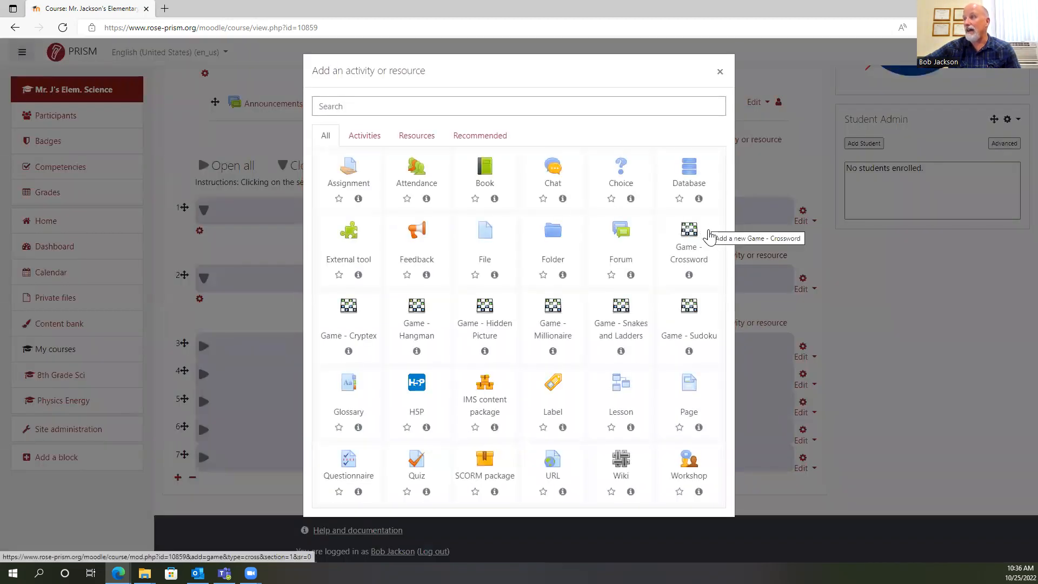
click(557, 392)
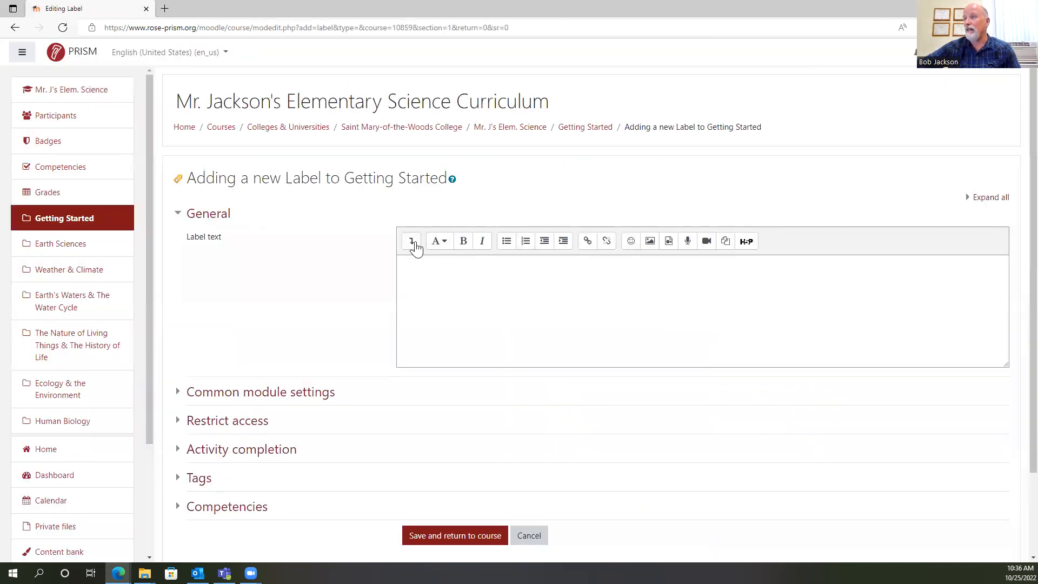
Show the extended formatting options for the label text and apply the Heading (medium) style.
click(412, 242)
click(439, 242)
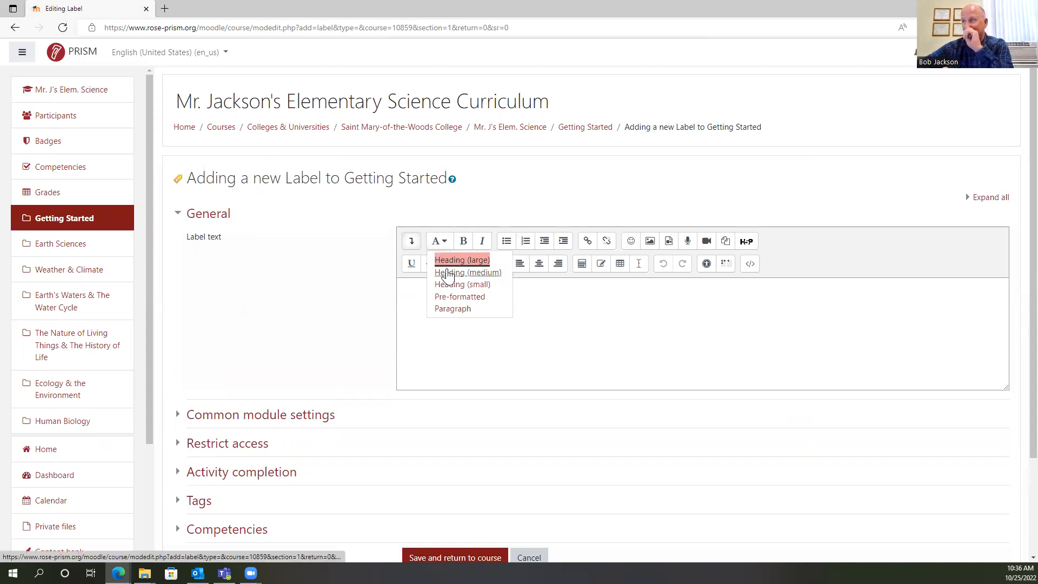
click(448, 273)
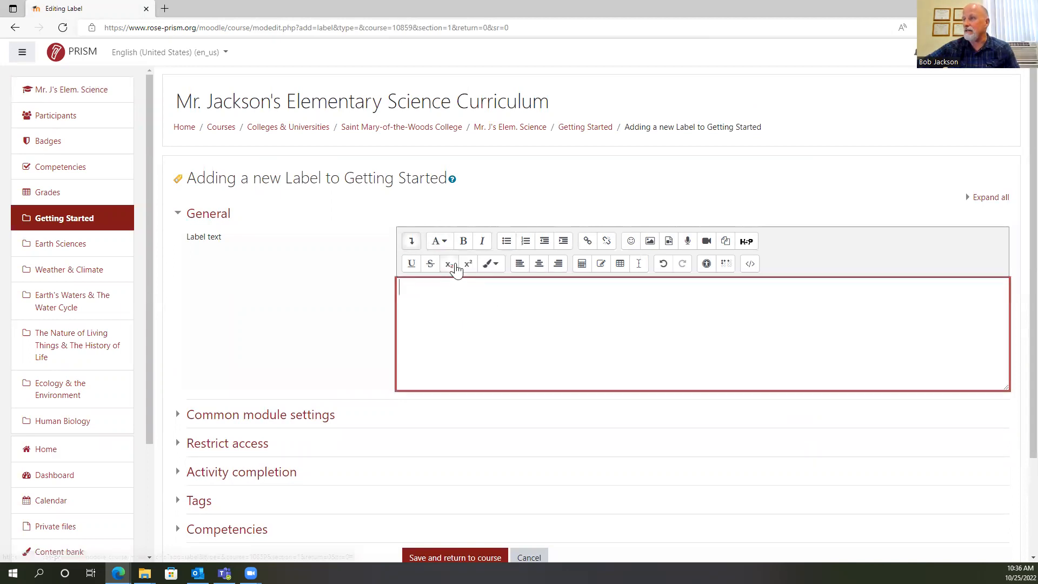
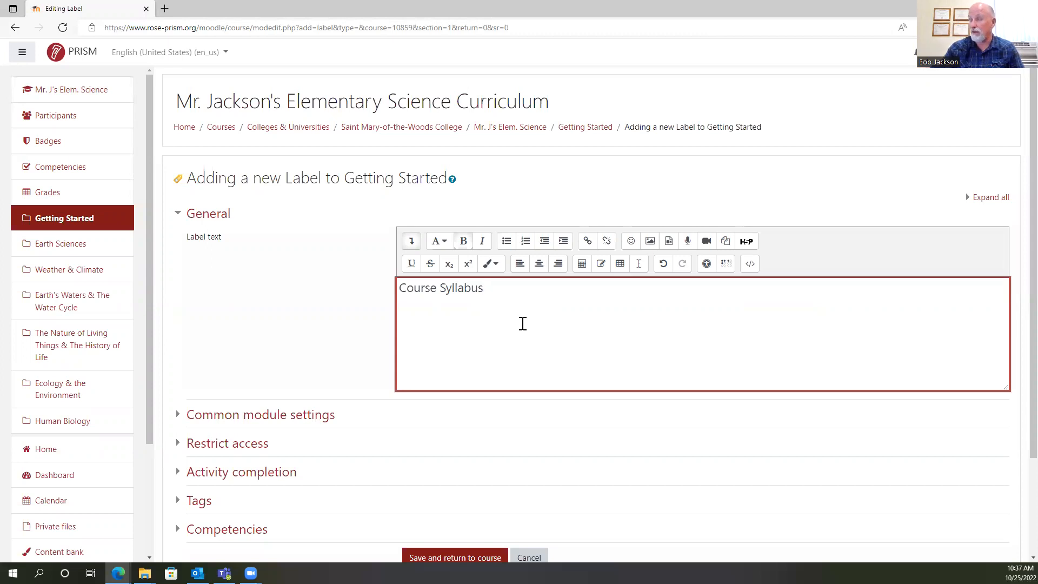
Save the Course Syllabus label to the Getting Started section and return to the course page.
scroll(530, 324, down, 2)
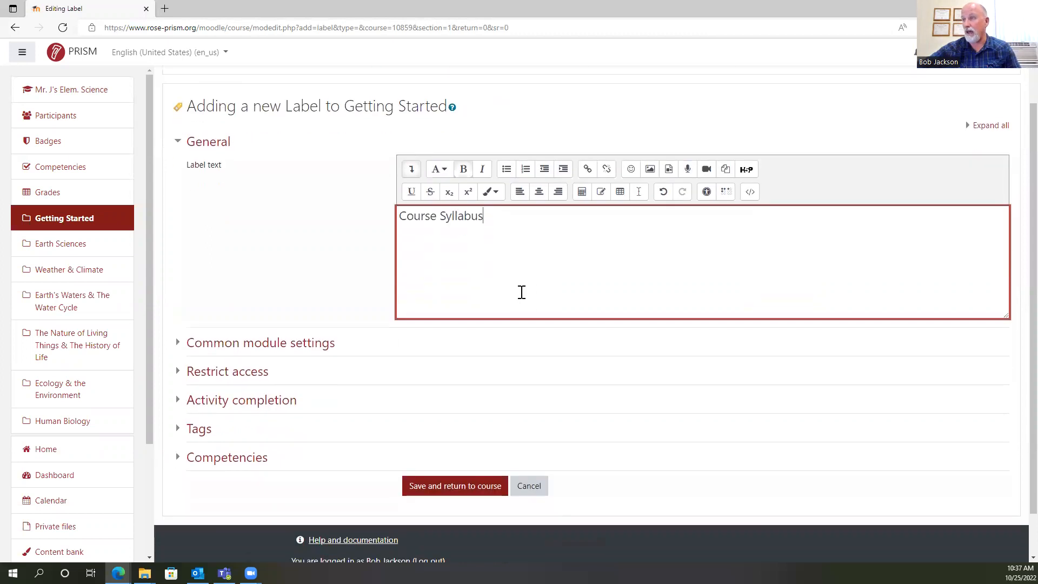
drag(398, 211, 500, 211)
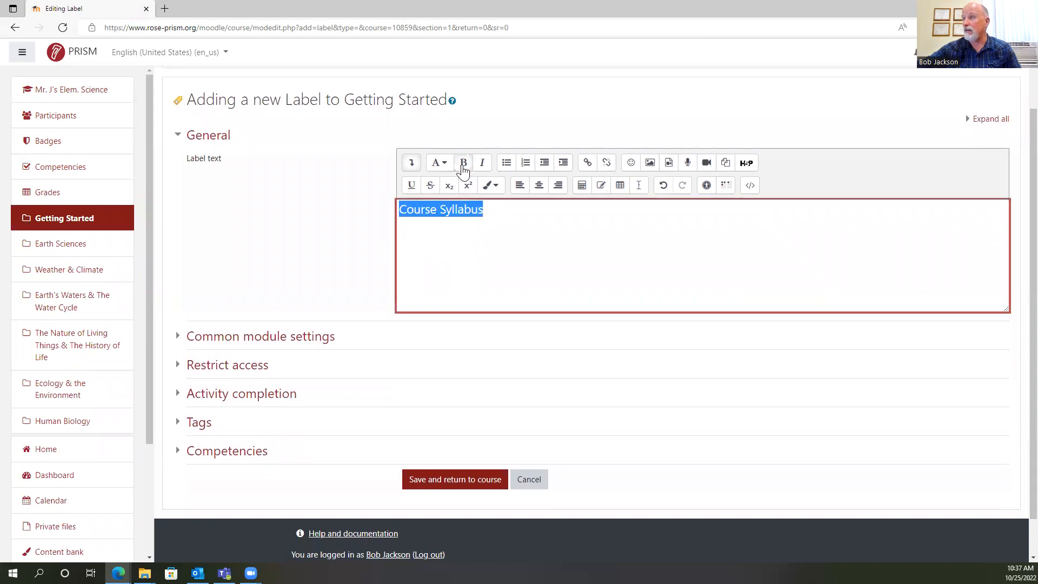
click(453, 481)
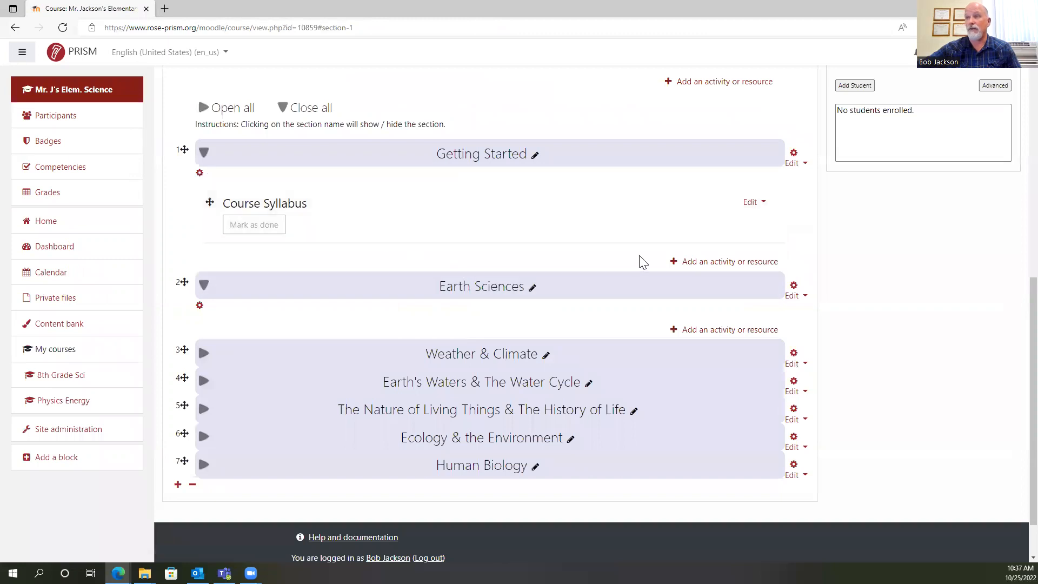
click(726, 263)
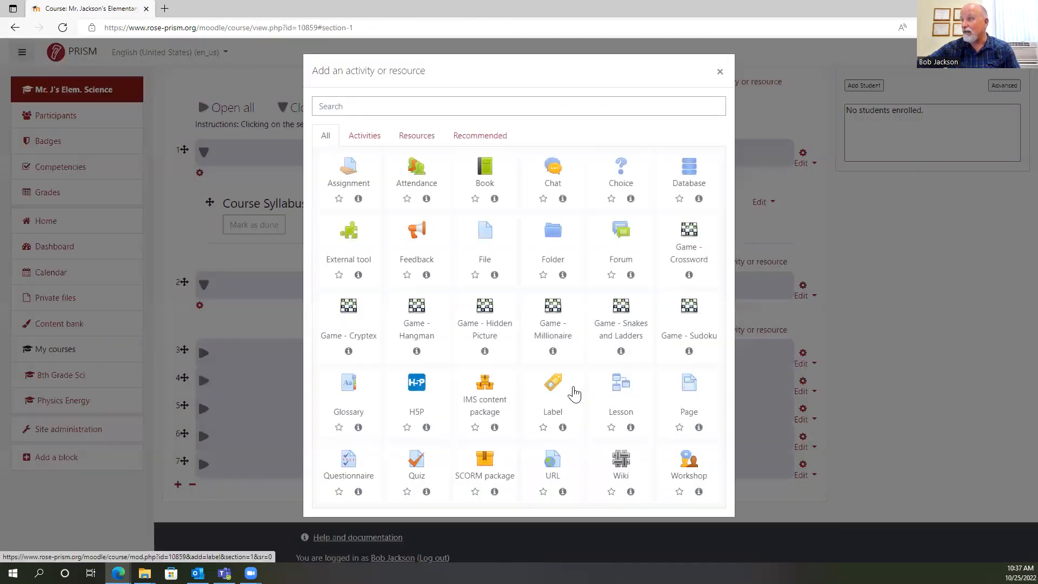
click(552, 385)
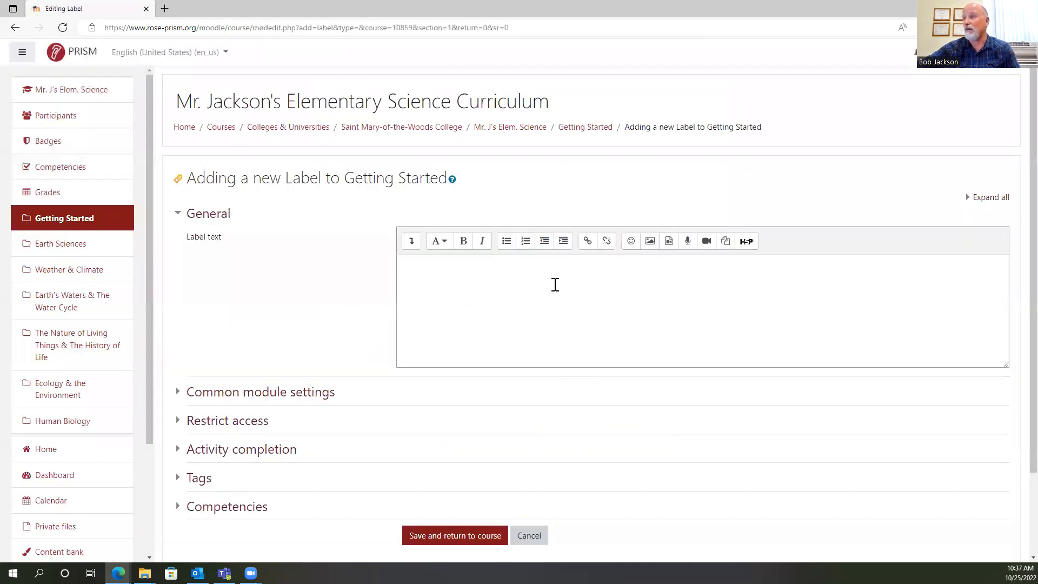
click(530, 537)
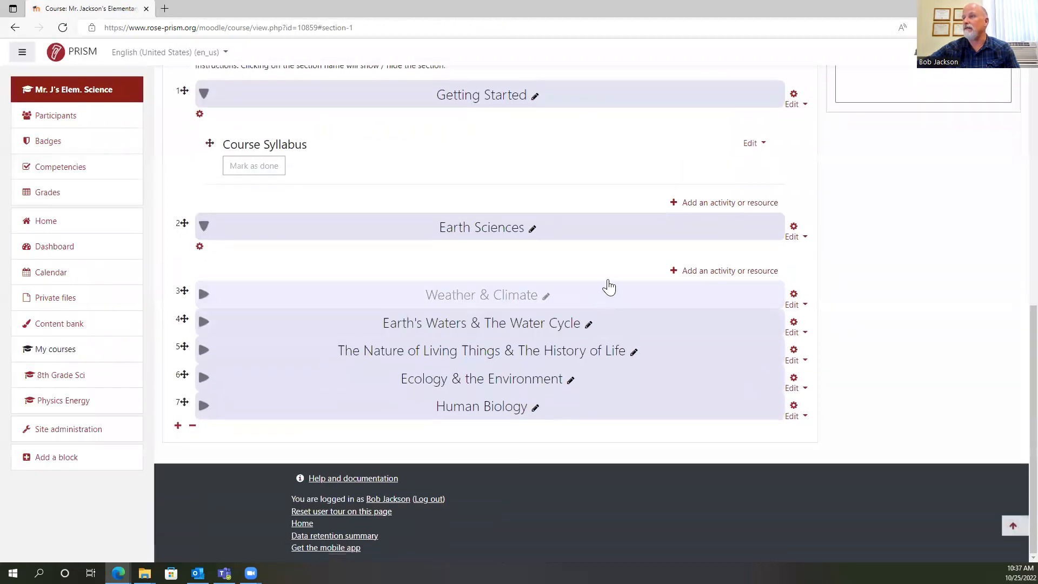
Expand the Weather & Climate, Earth's Waters & The Water Cycle, The Nature of Living Things & The History of Life, and Ecology & the Environment sections.
click(610, 293)
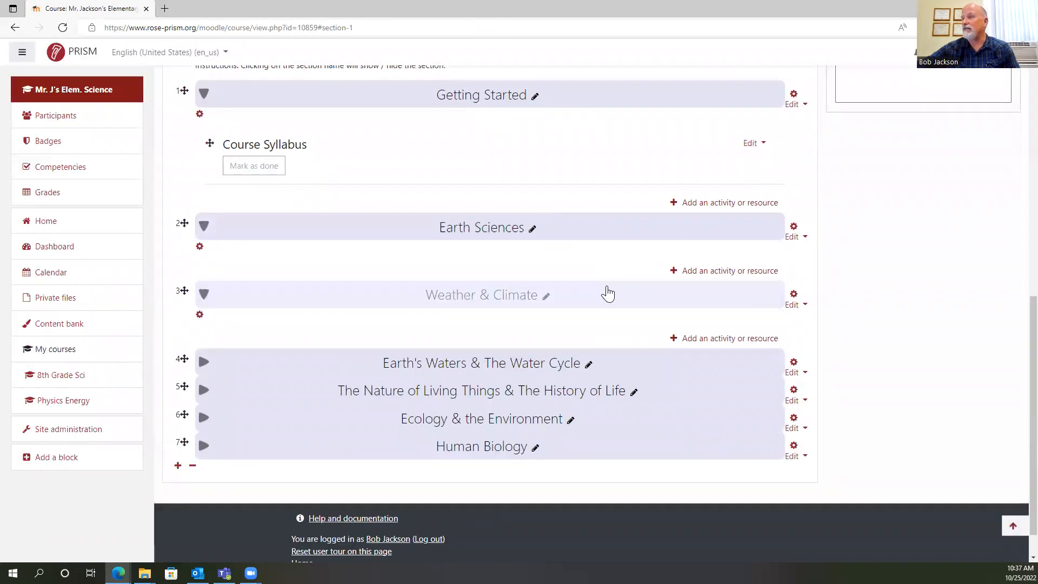
click(660, 323)
click(649, 390)
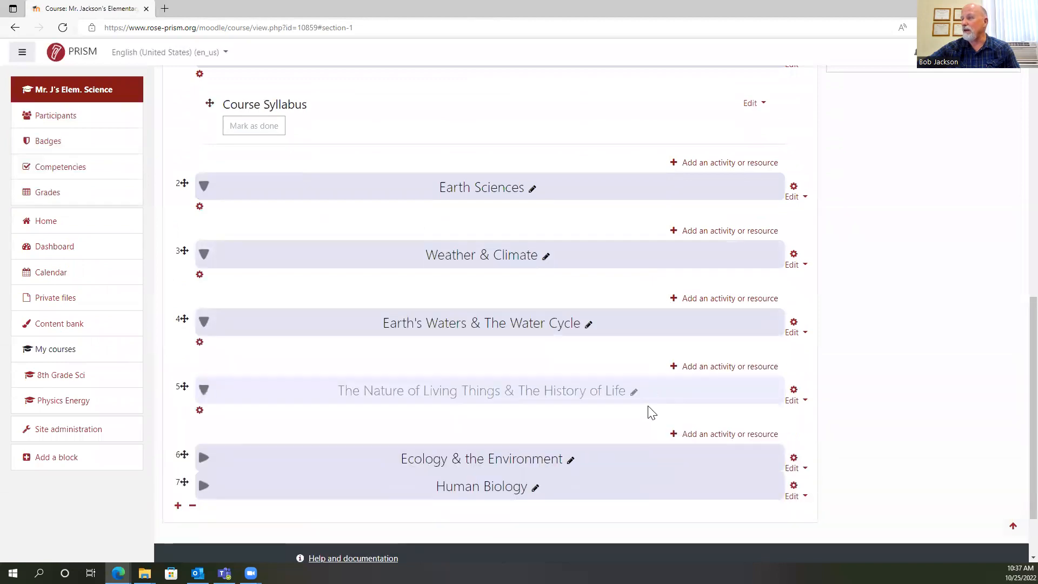
click(621, 457)
scroll(623, 457, down, 1)
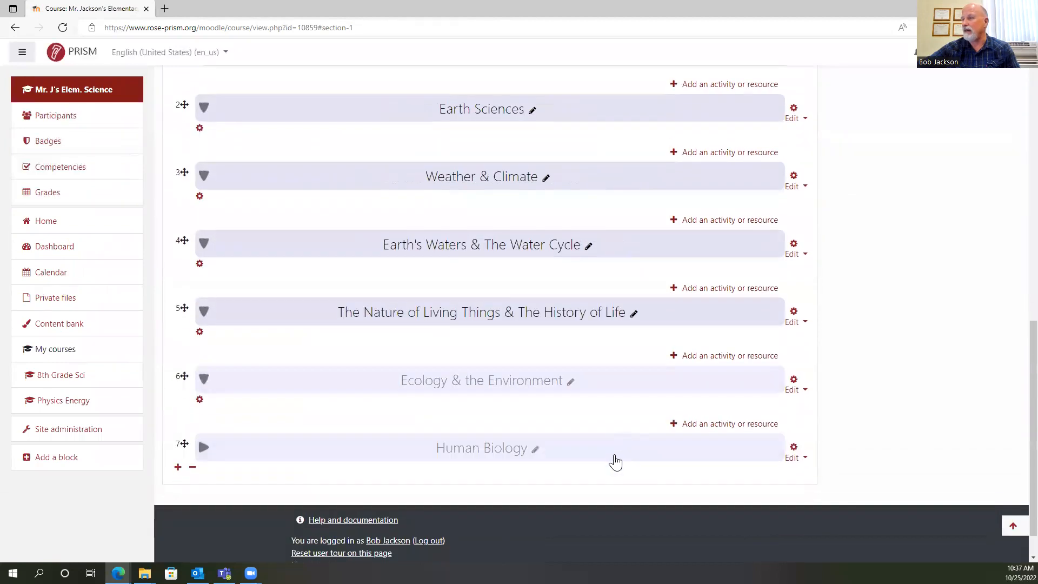
Add a second Label resource to the Getting Started section and apply the Heading (medium) style to its text.
scroll(632, 411, up, 2)
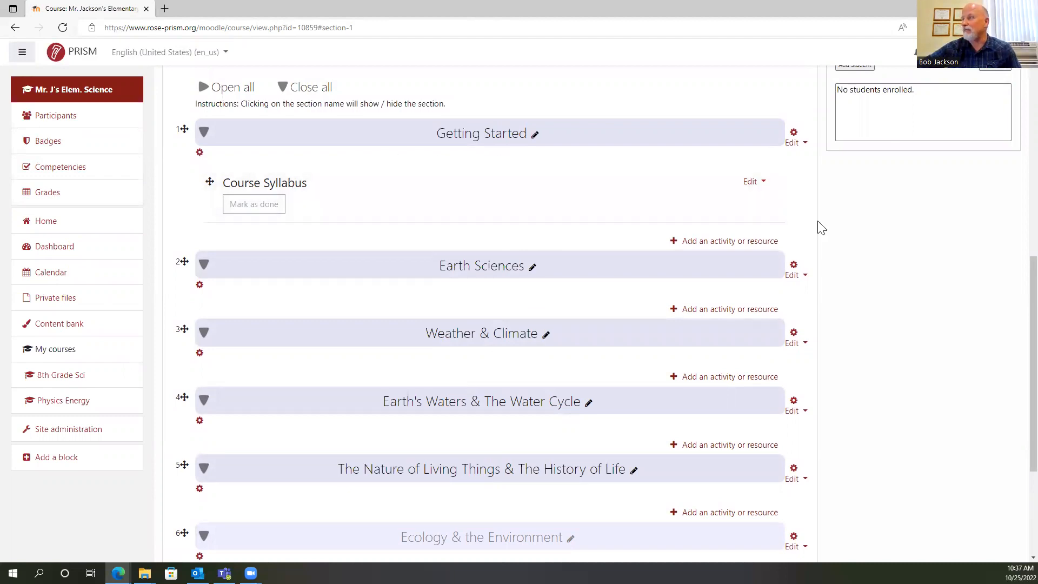
click(731, 242)
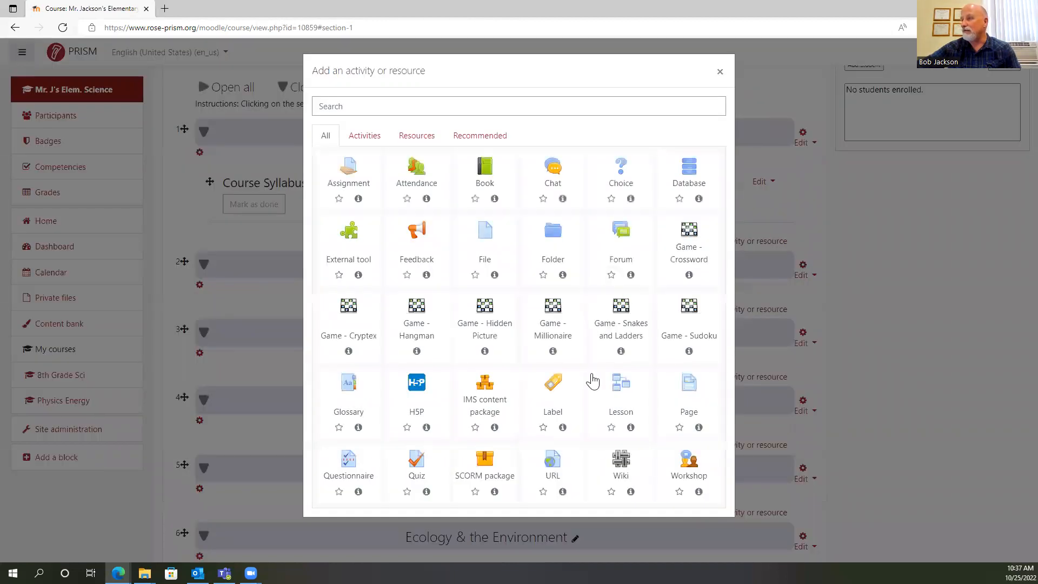
click(550, 389)
click(441, 282)
click(412, 241)
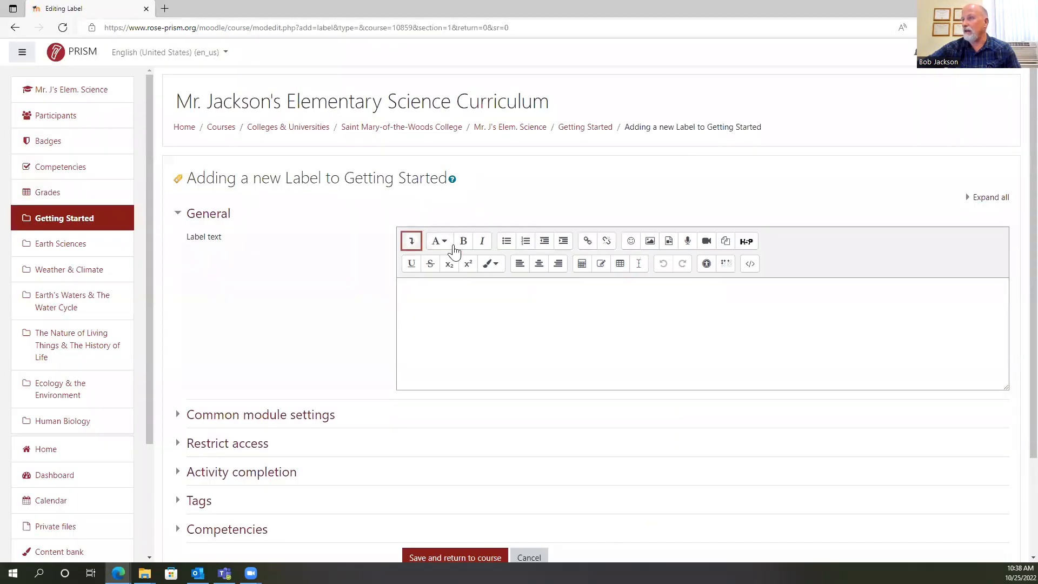
click(412, 241)
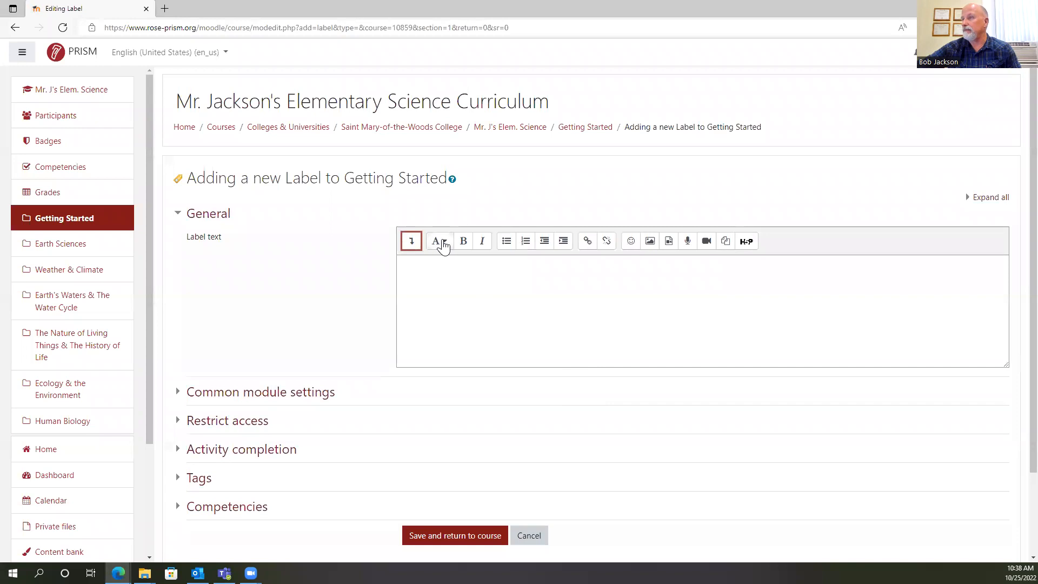
click(439, 242)
click(461, 273)
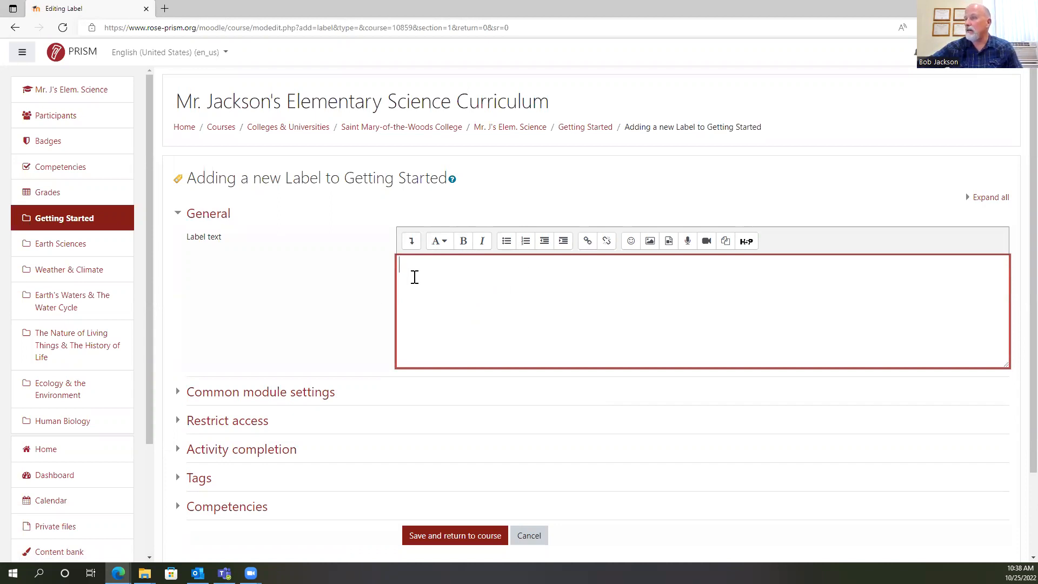
Enter "Class Rules and Policies (Safety Guidelines)" as the label text.
text(Class Rules and Policies)
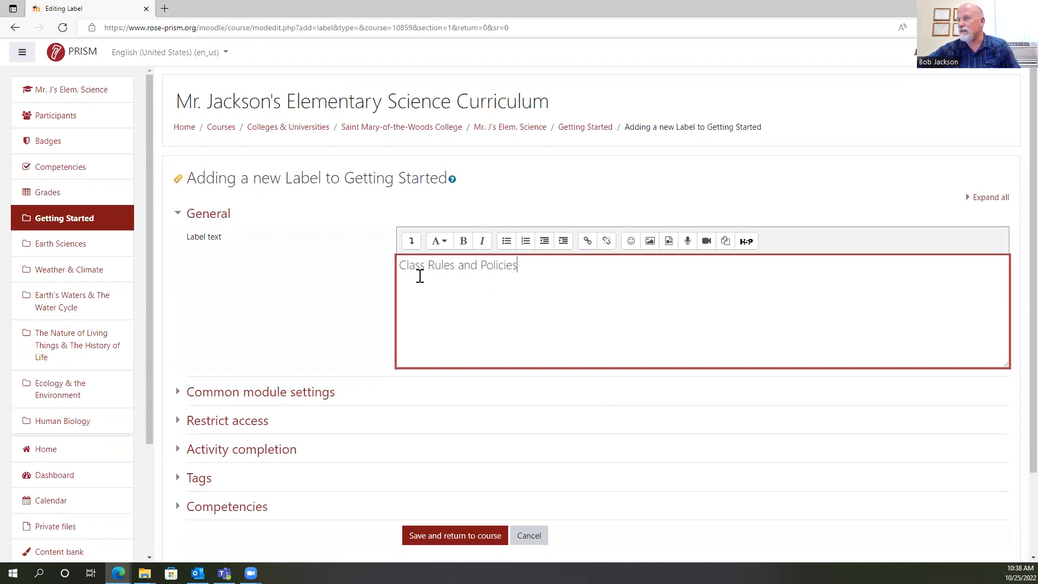
drag(504, 272, 533, 274)
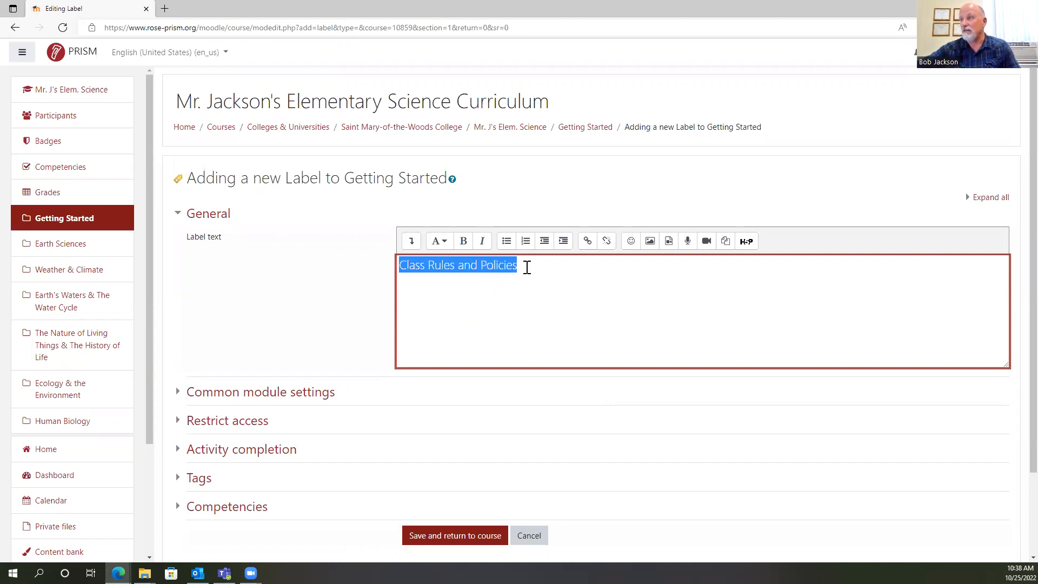
click(527, 267)
text((Safety Guidelines)
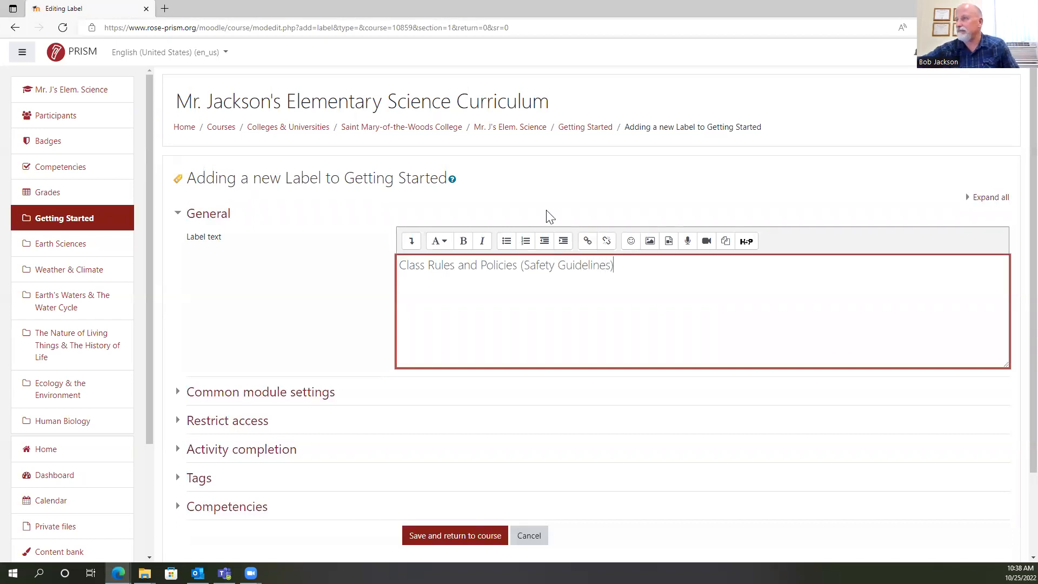
Make the whole Class Rules and Policies label text bold, and save the label to the course.
drag(399, 267, 626, 283)
click(464, 241)
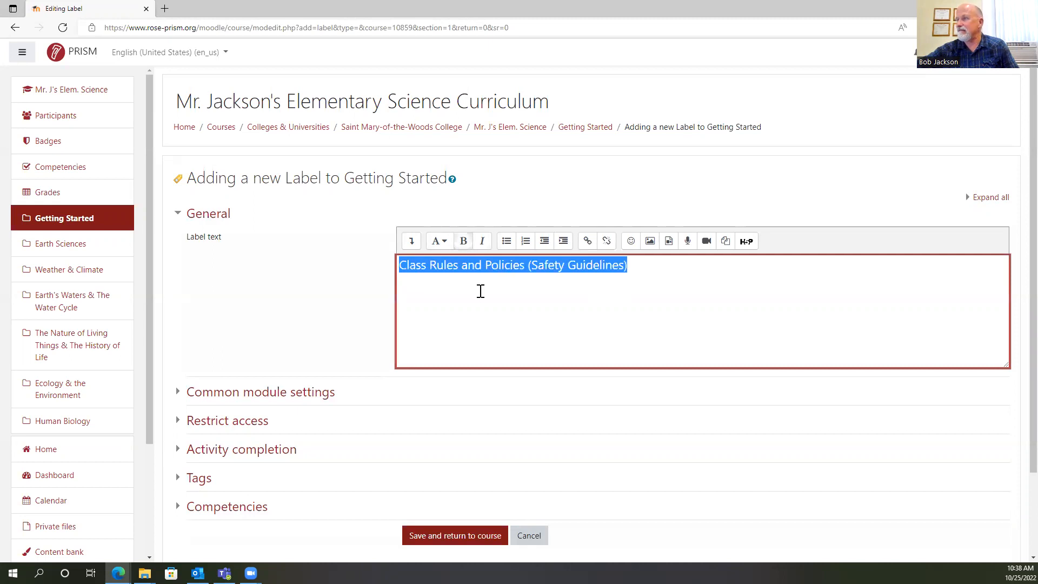
scroll(460, 351, down, 2)
click(449, 456)
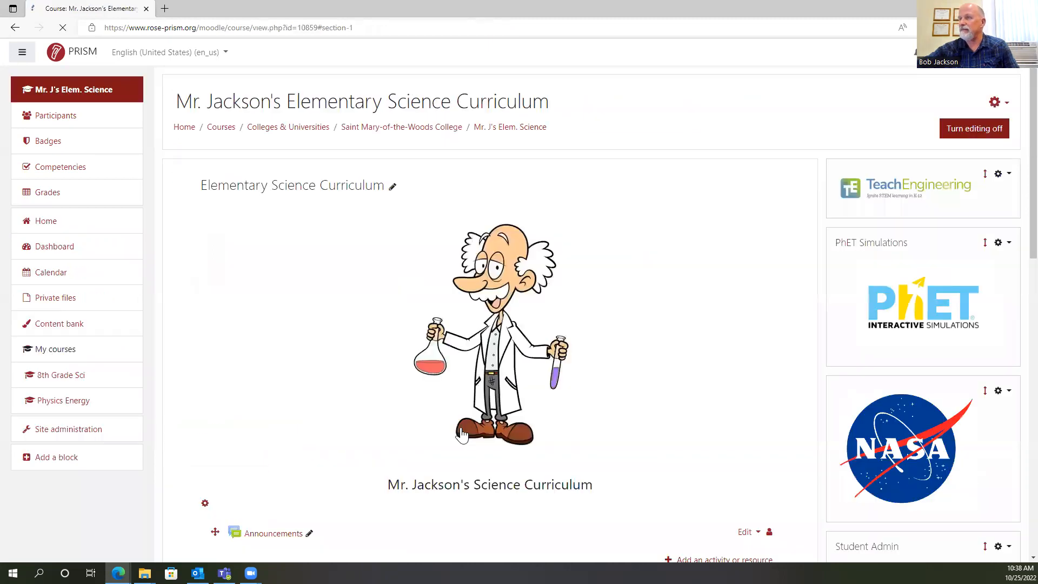
Add a third Label resource to Getting Started, show the extended formatting options and apply the Heading (medium) style.
click(704, 280)
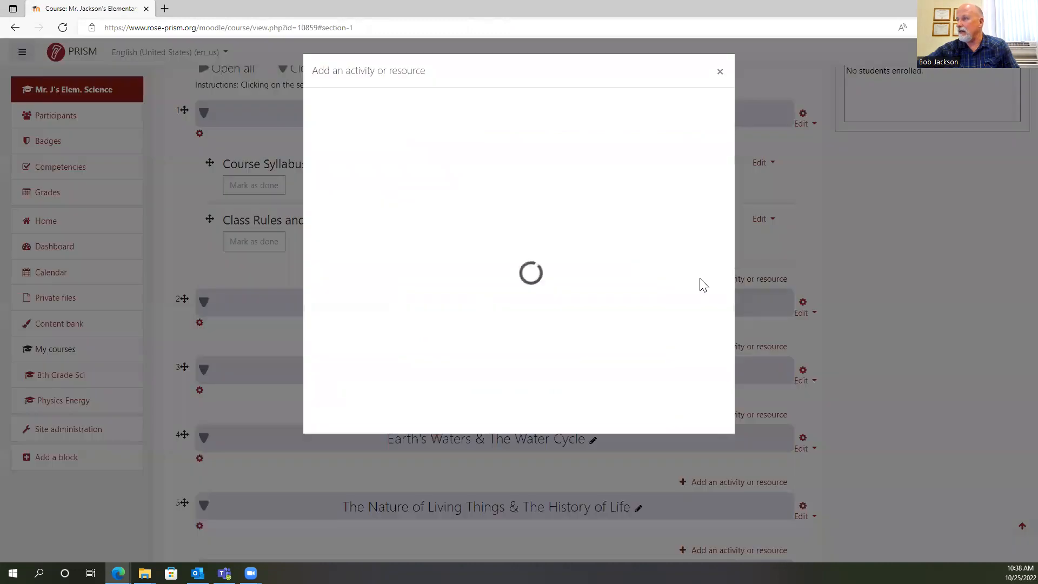
click(550, 394)
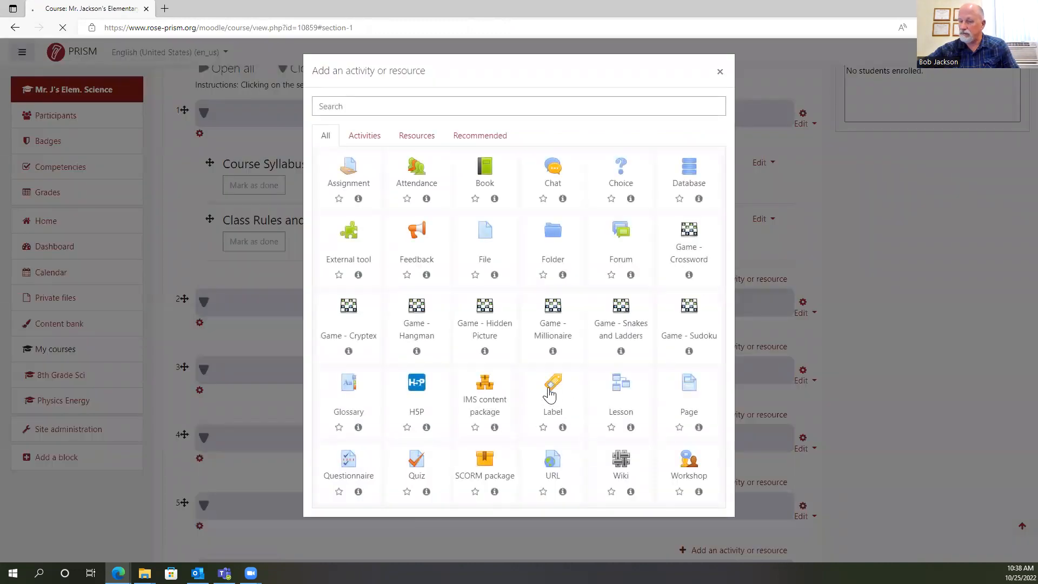
click(435, 275)
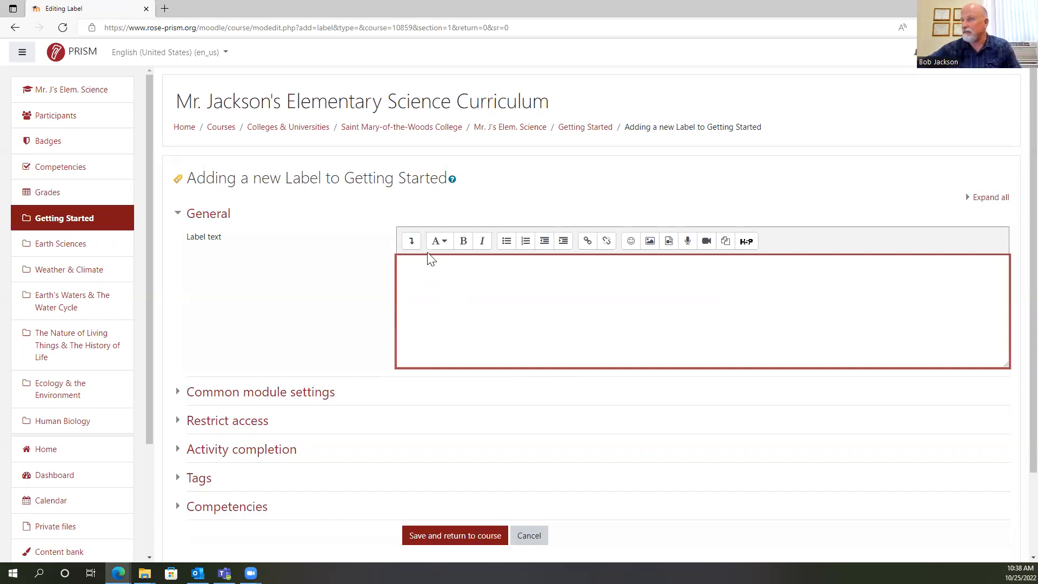
click(412, 242)
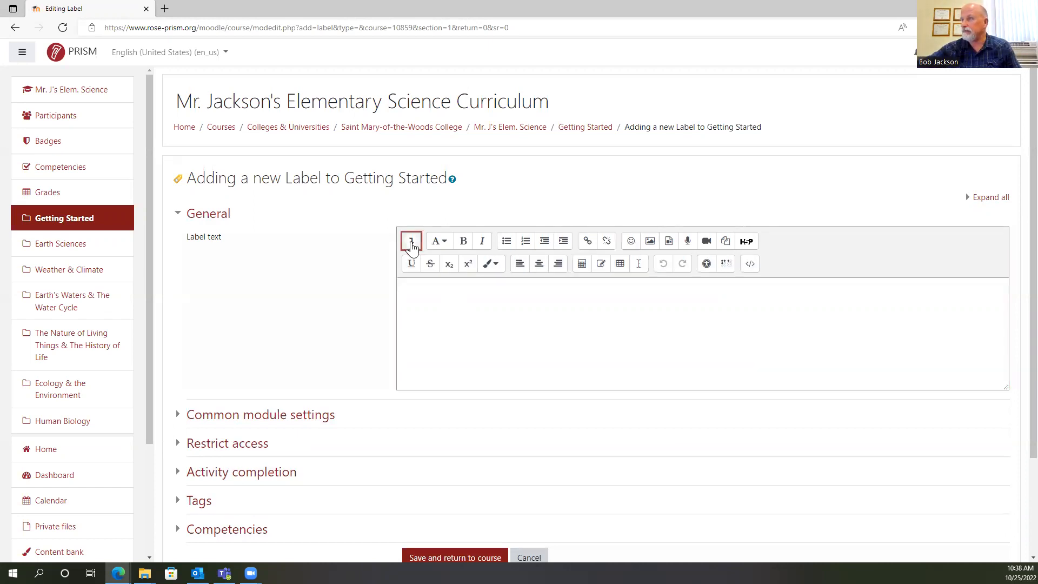
click(441, 242)
click(458, 274)
Enter "Indiana Academic Science Standards" in bold as the label text and save the label to the course.
click(463, 241)
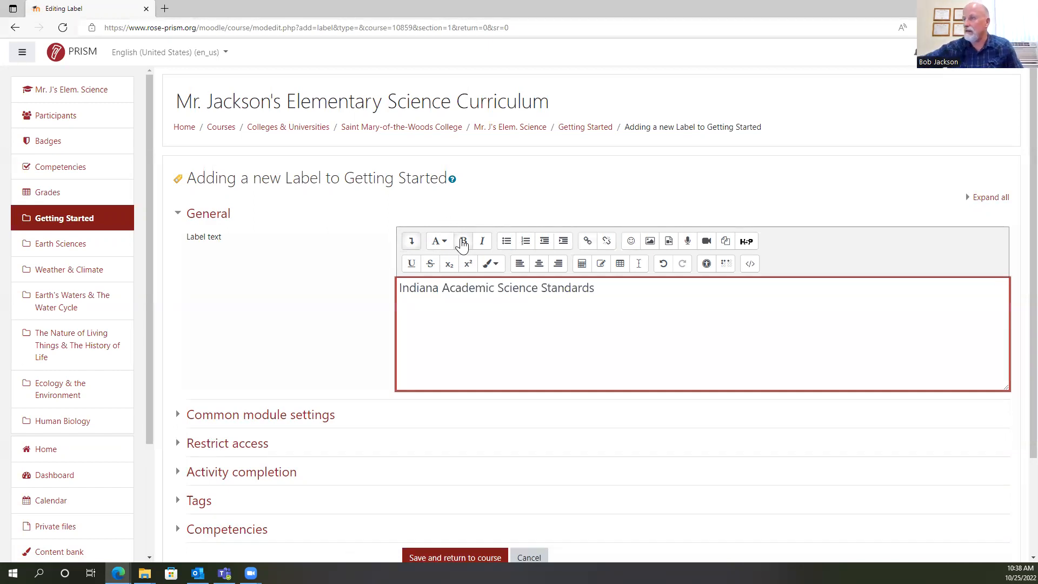
scroll(527, 372, down, 3)
click(459, 439)
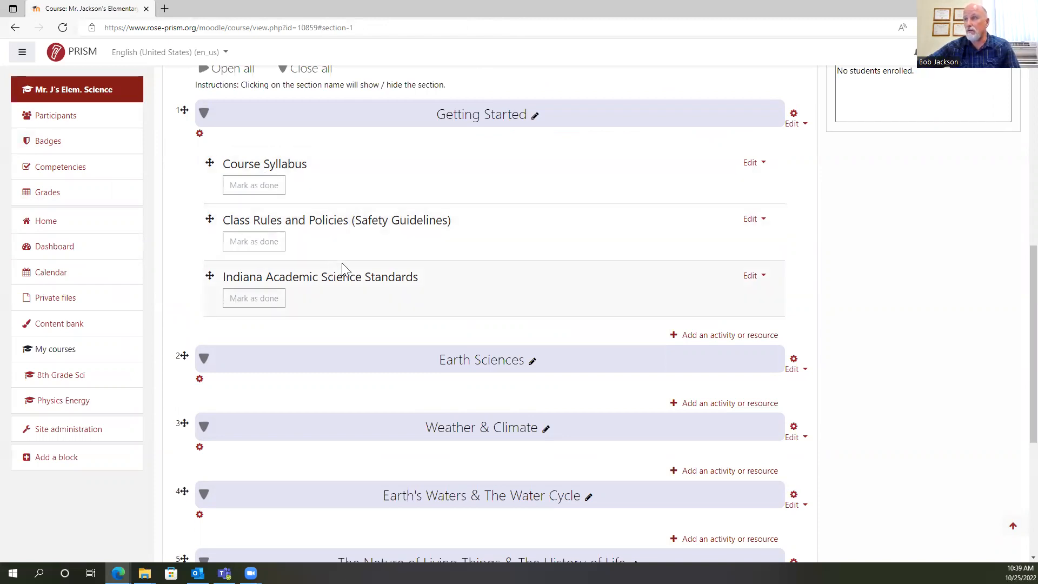
Open the Indiana Academic Science Standards label's settings, examine the paragraph styles and text colors available for its text, and leave without saving.
click(752, 276)
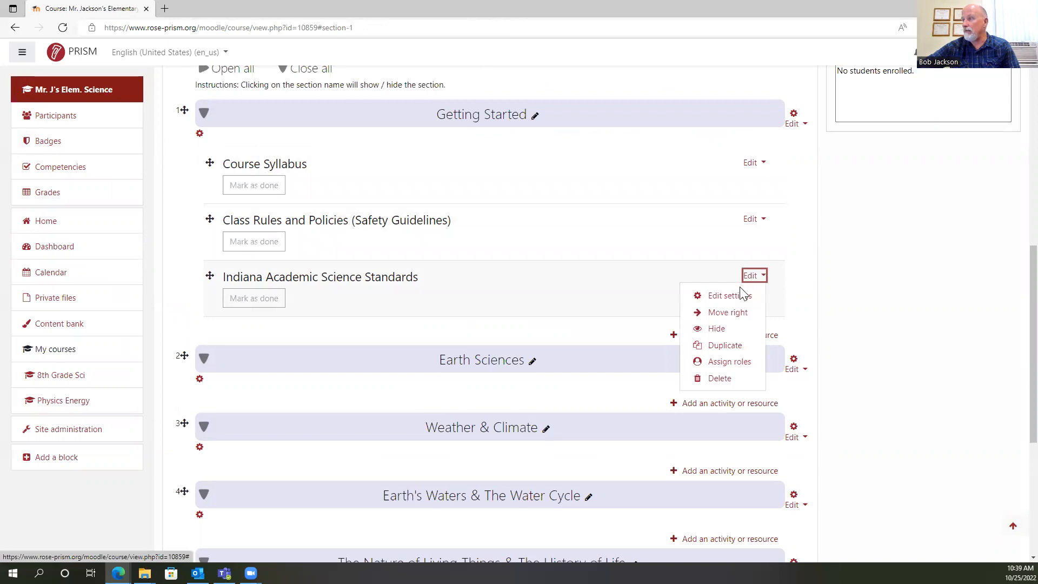
click(739, 298)
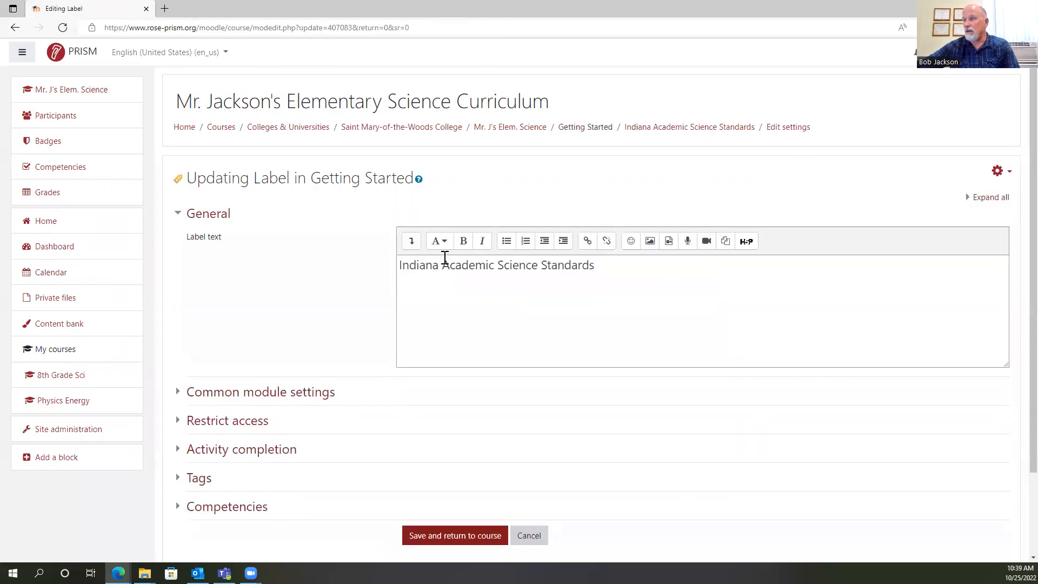
drag(401, 263, 593, 276)
click(414, 244)
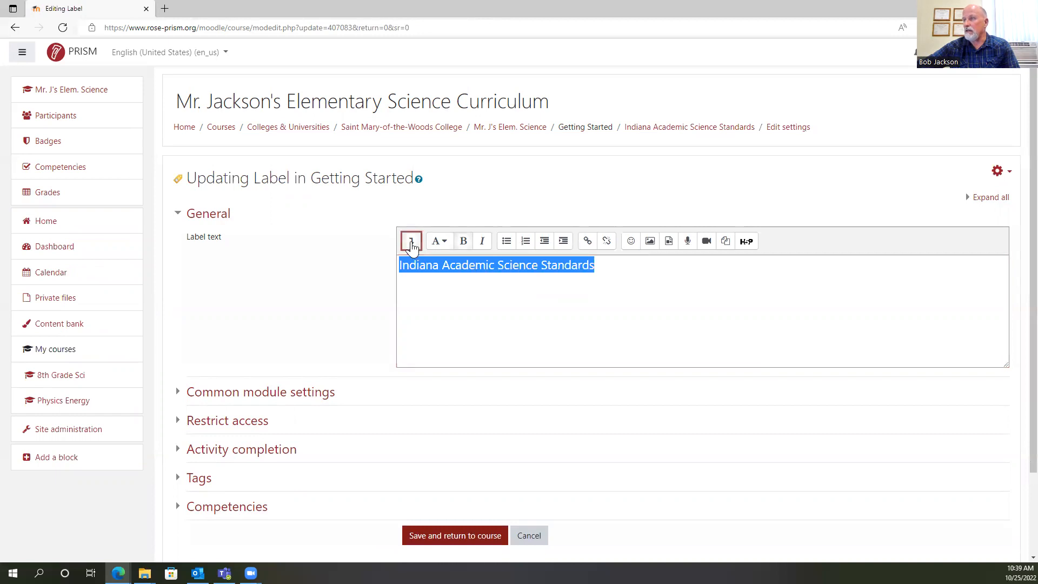
click(443, 244)
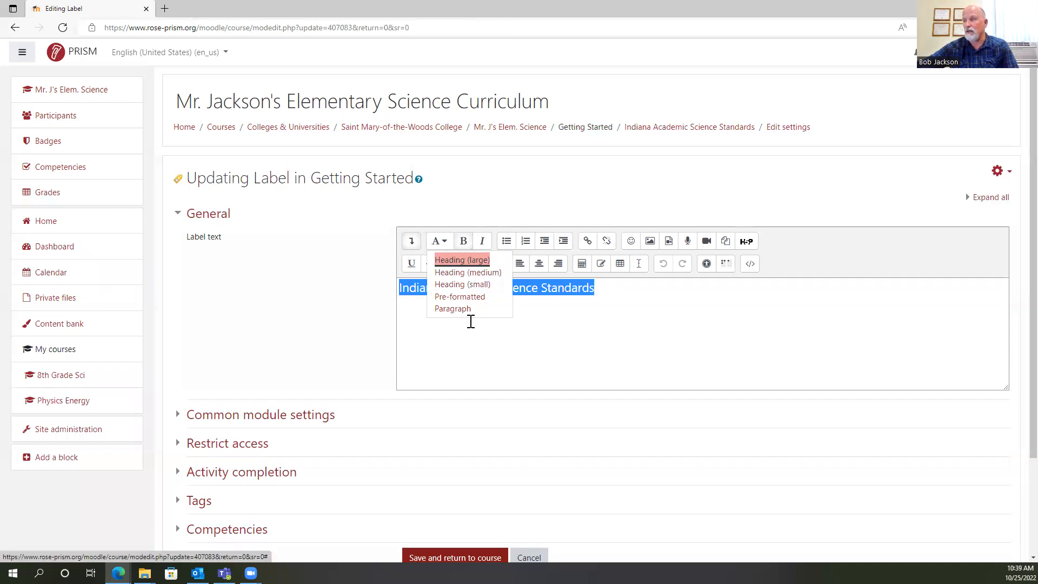
key(Escape)
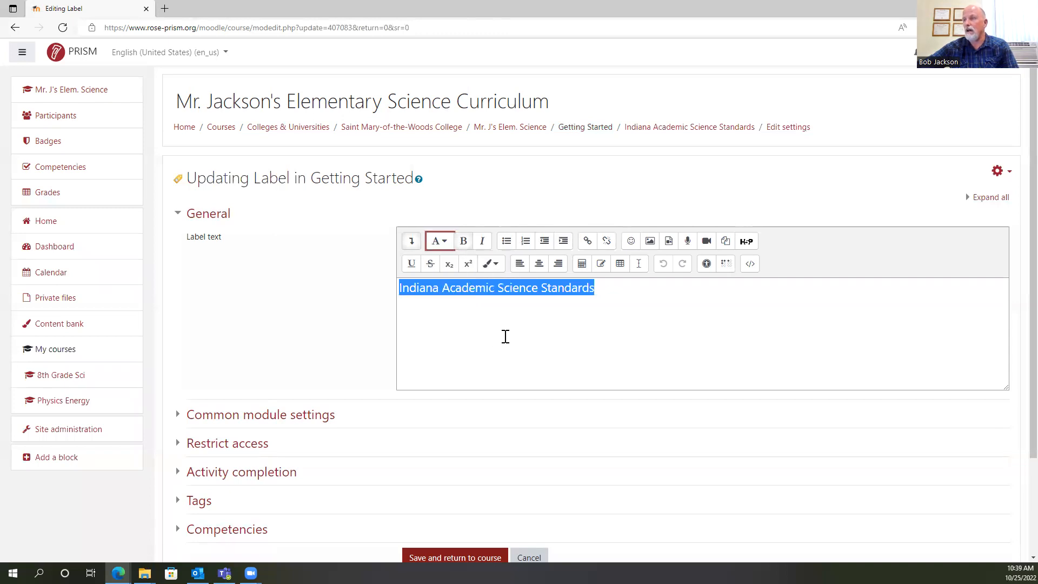
click(495, 267)
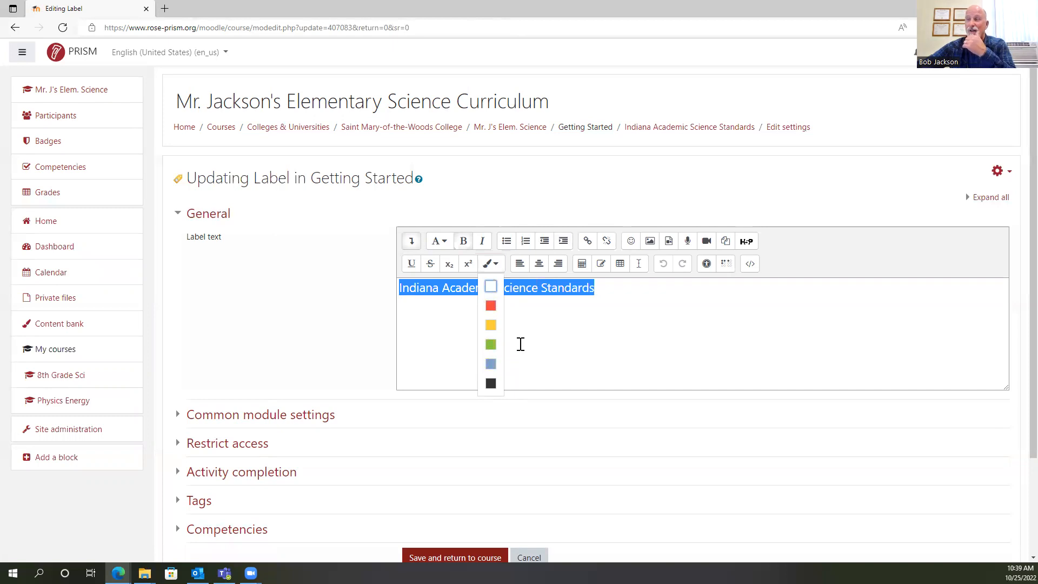
key(Escape)
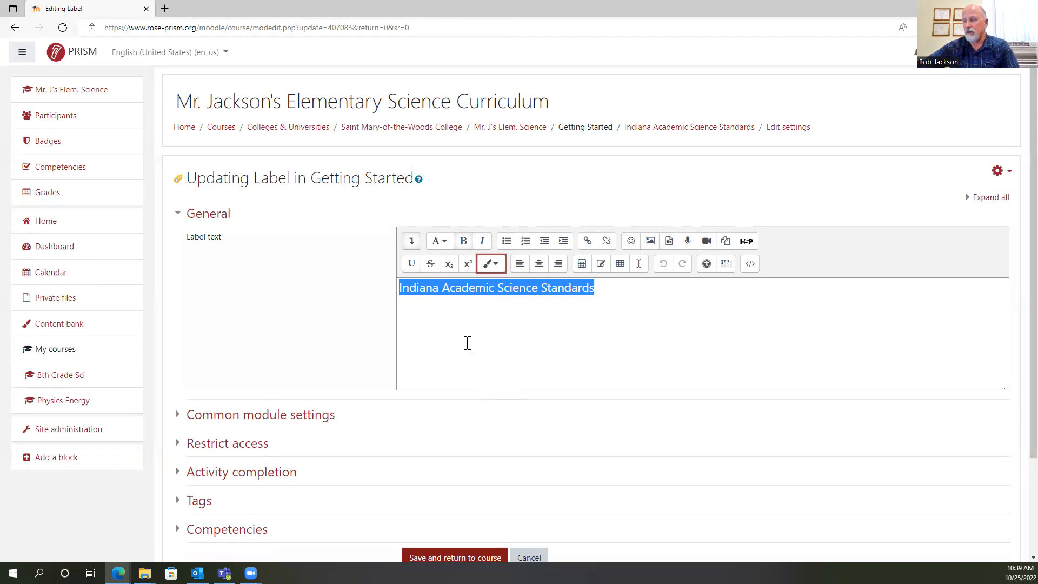
scroll(589, 447, down, 3)
click(535, 478)
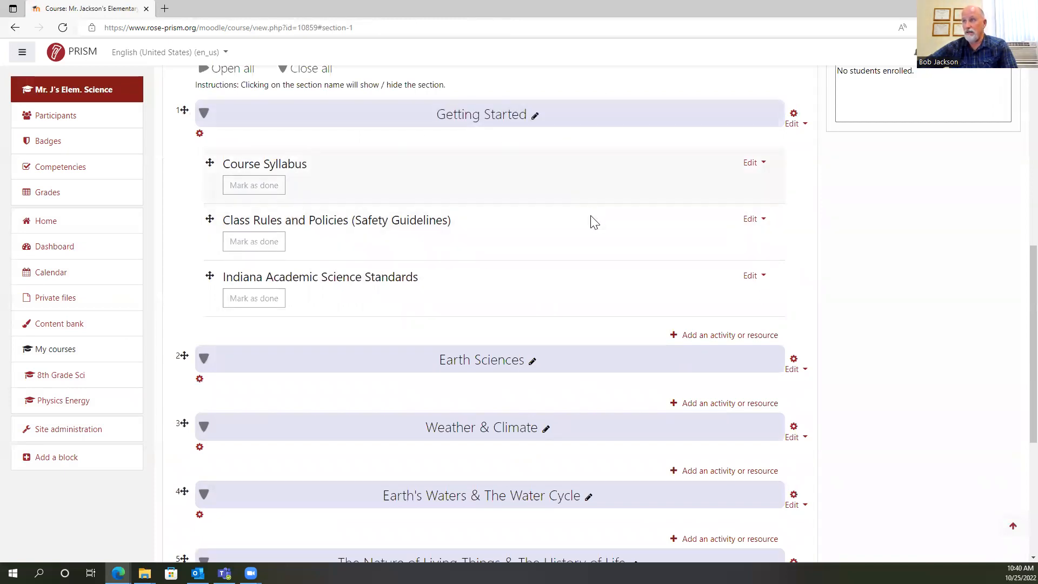
scroll(591, 224, down, 2)
scroll(591, 228, down, 2)
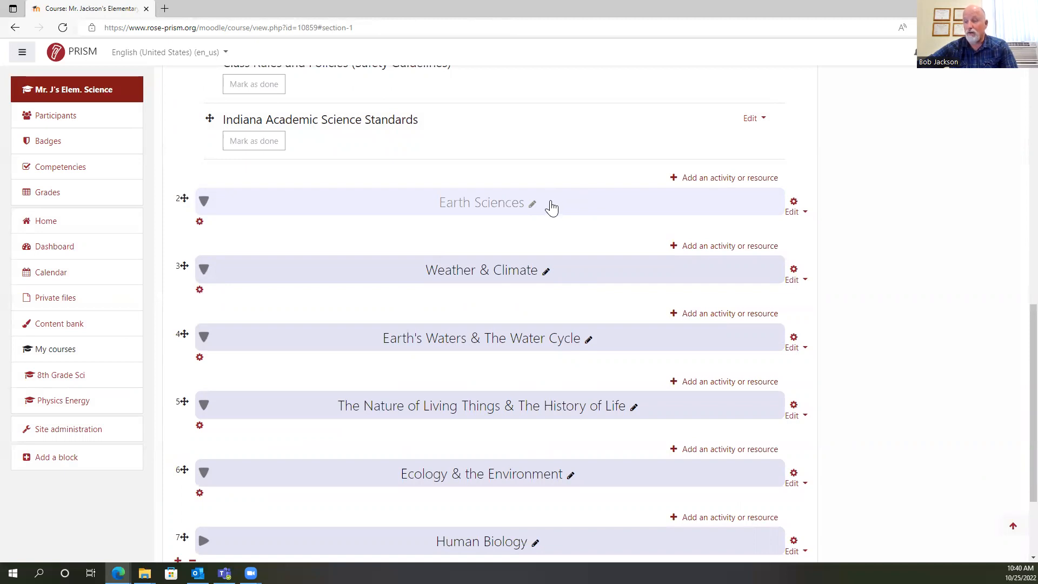
scroll(537, 227, down, 3)
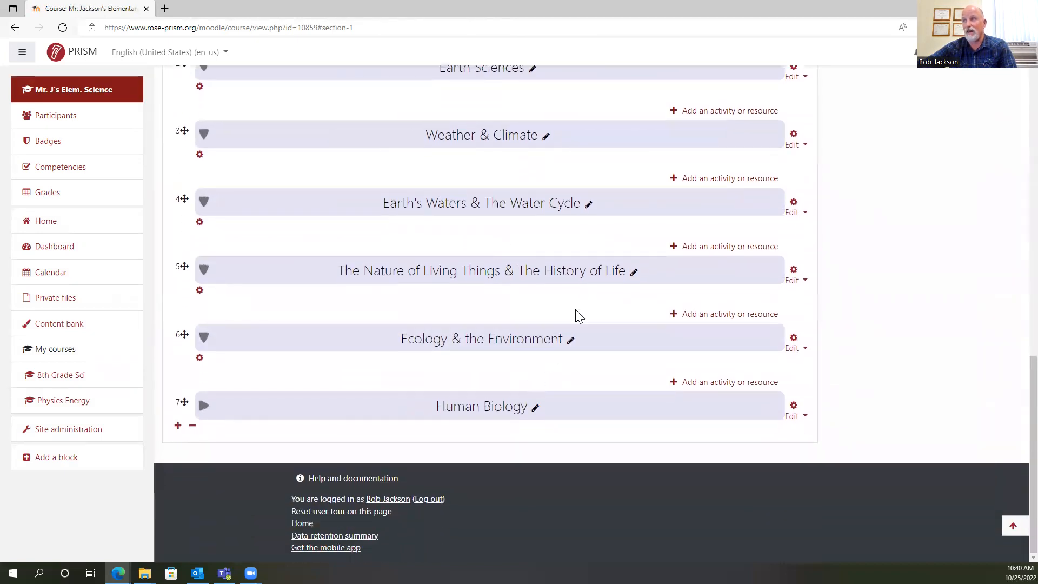
Add a Label resource to Earth Sciences, show the extended formatting options, and enter "Lesson Plans" in the Heading (medium) style.
scroll(643, 275, up, 2)
click(712, 190)
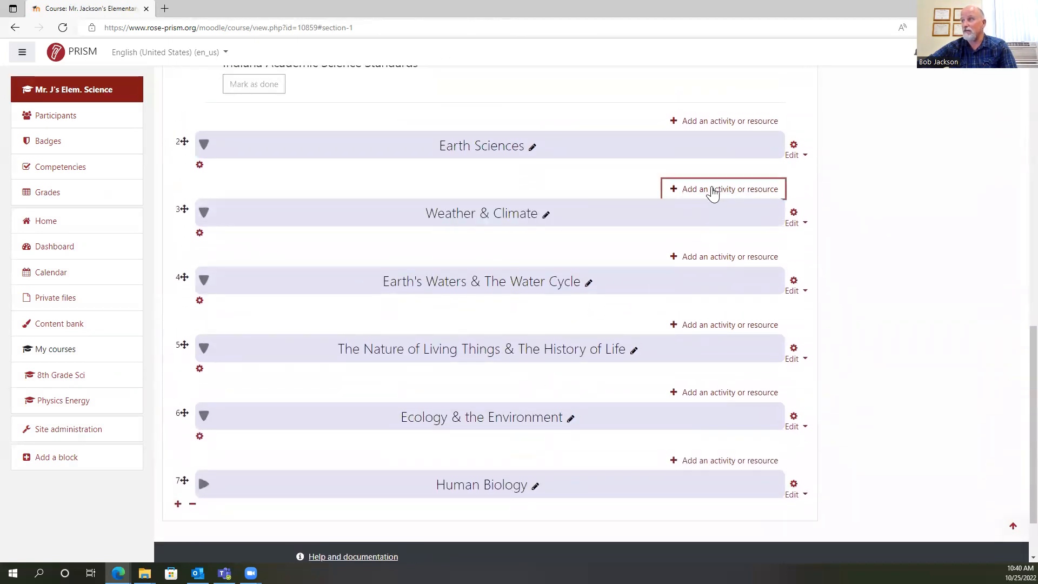
click(553, 385)
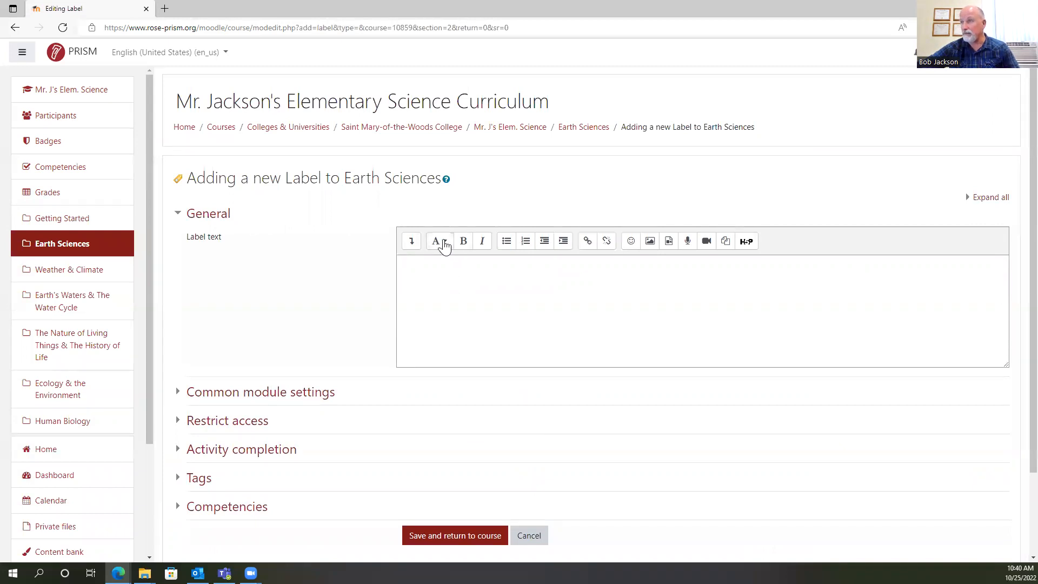
click(418, 244)
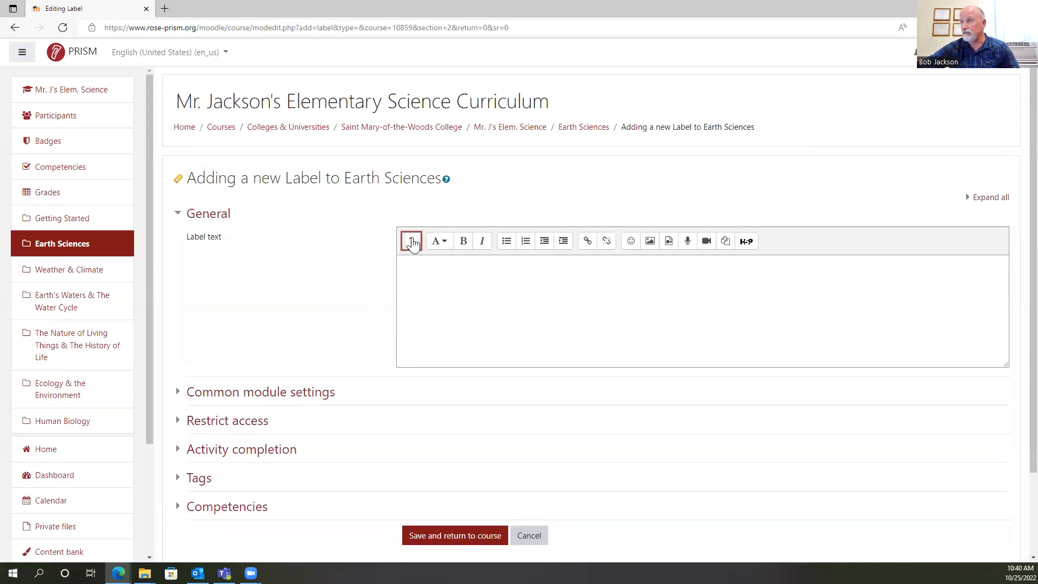
click(446, 244)
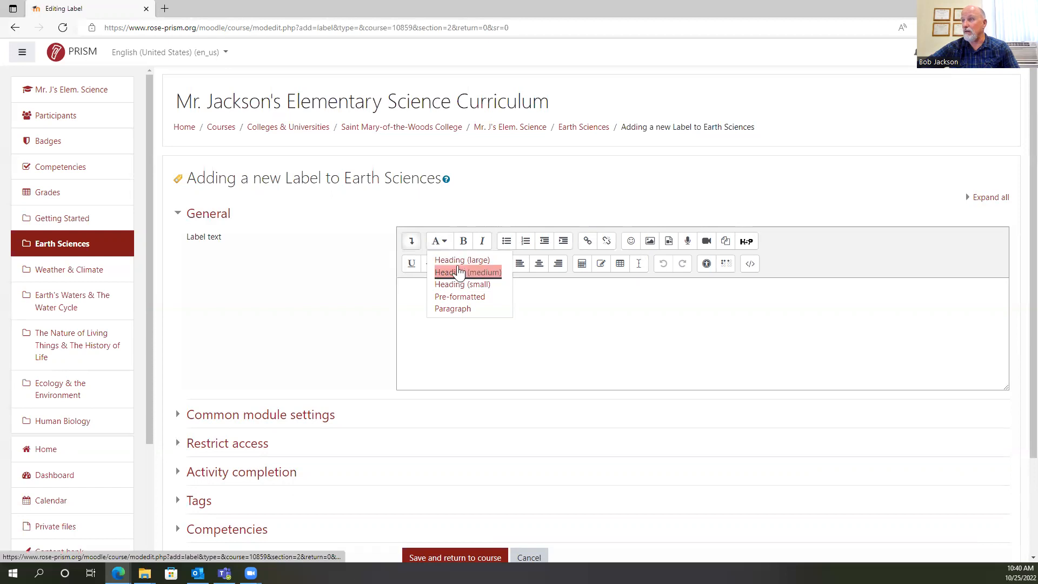
click(459, 272)
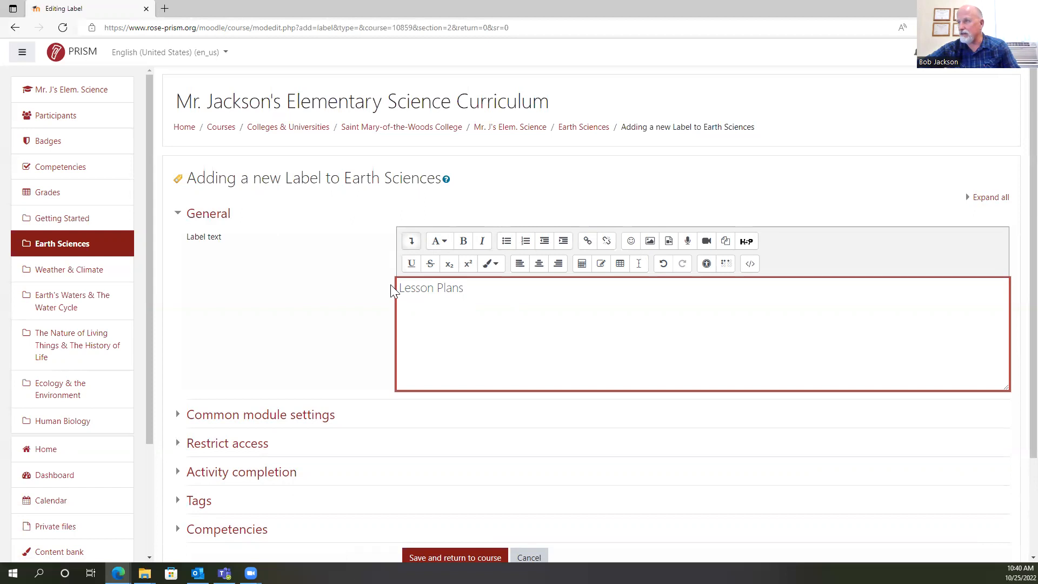
Make the whole Lesson Plans label text bold, and save the label to the course.
drag(399, 288, 476, 293)
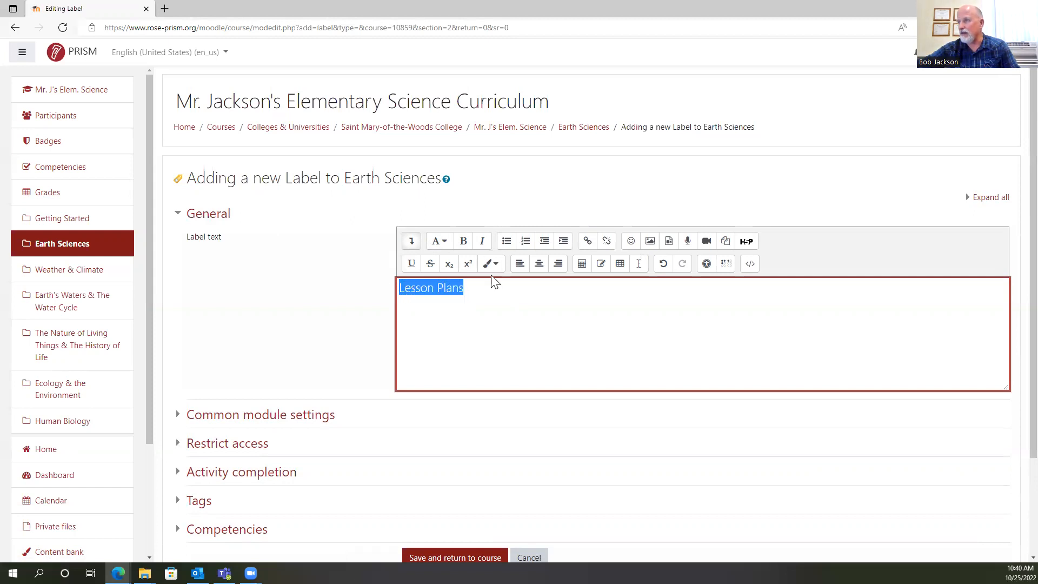
scroll(550, 340, down, 2)
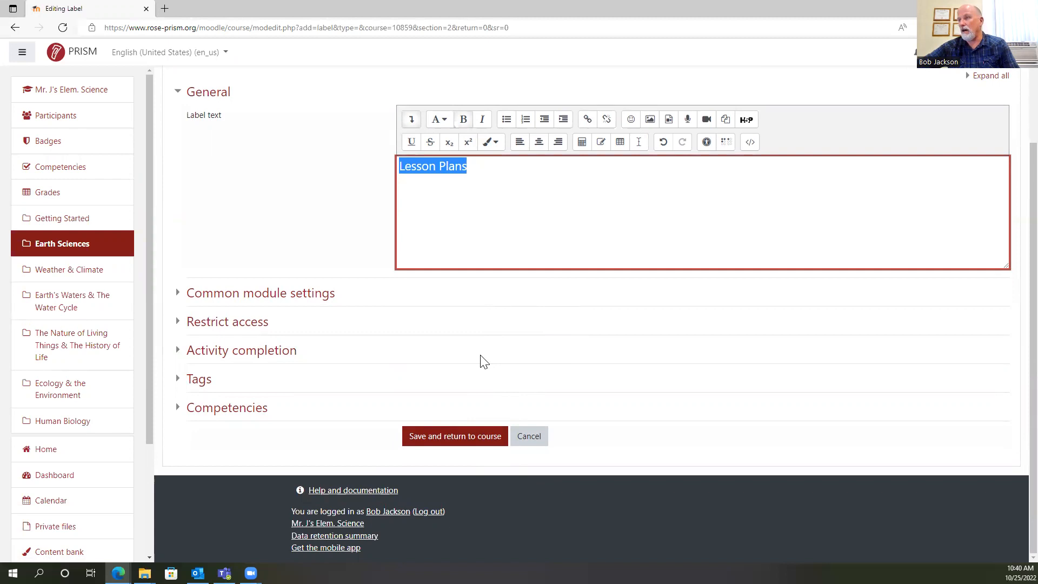
click(452, 438)
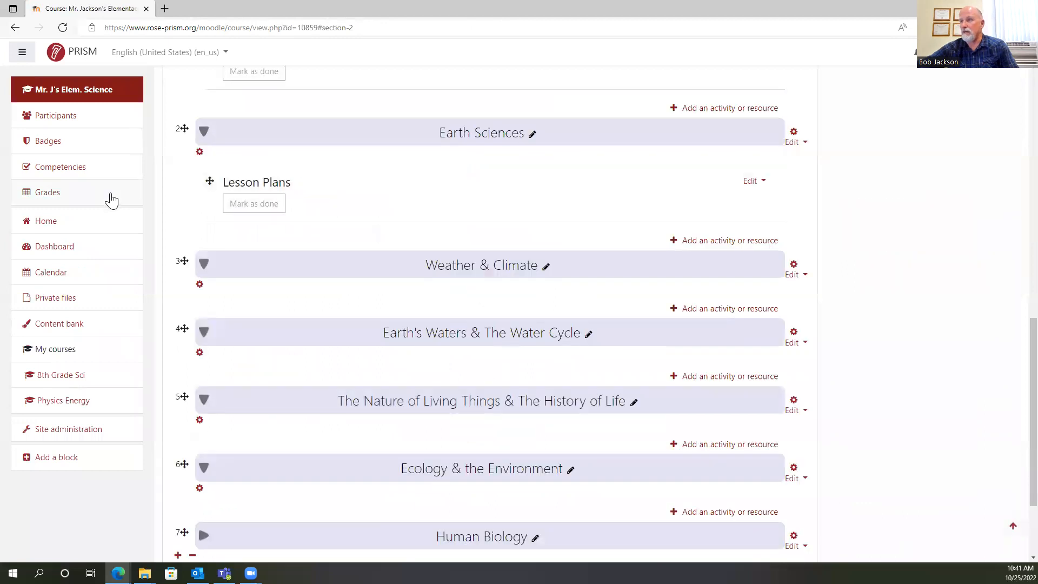
Duplicate the Lesson Plans label five times within the Earth Sciences section.
click(752, 182)
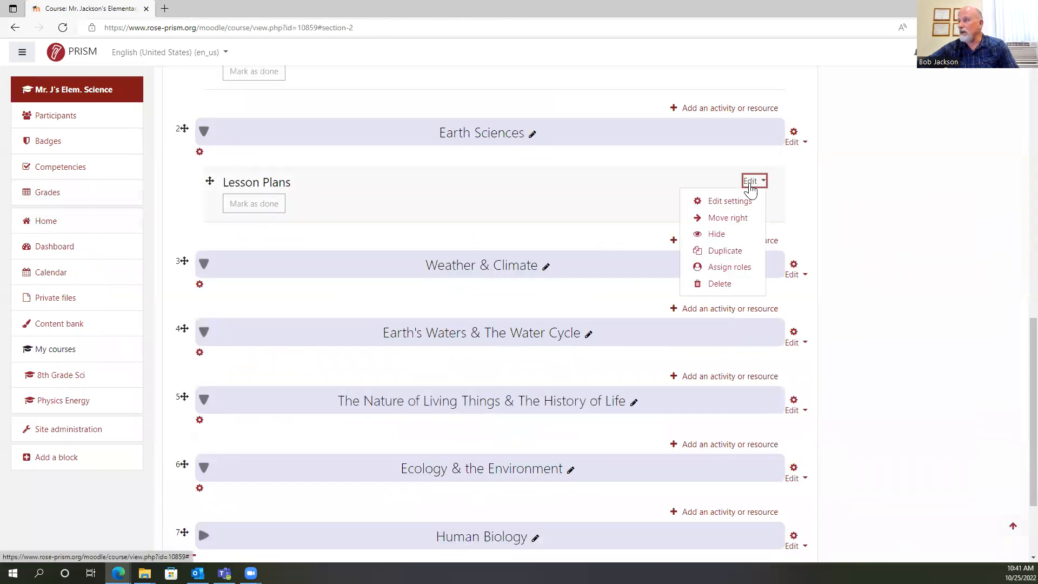
scroll(931, 266, down, 3)
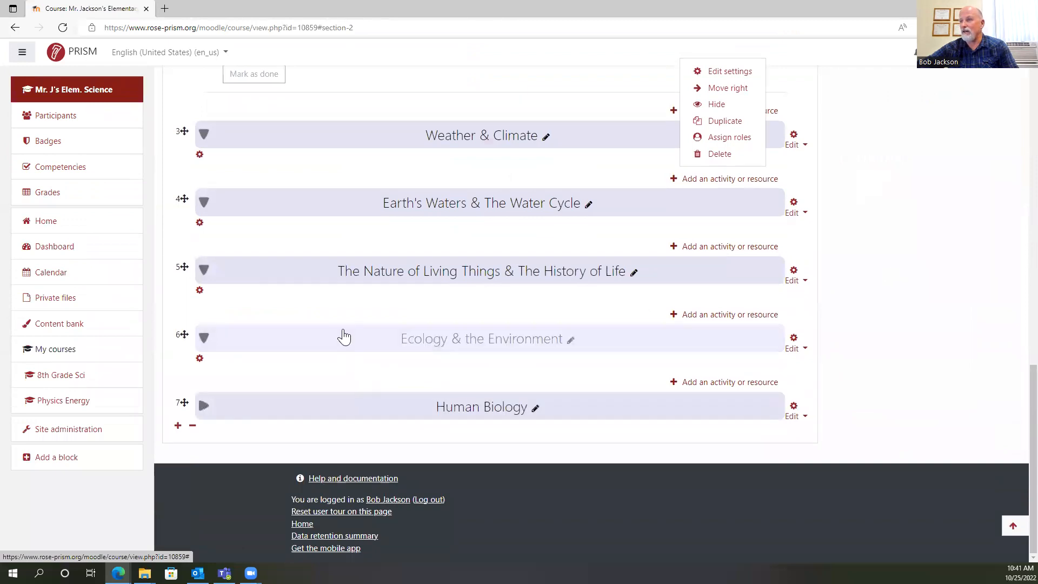
scroll(679, 297, up, 3)
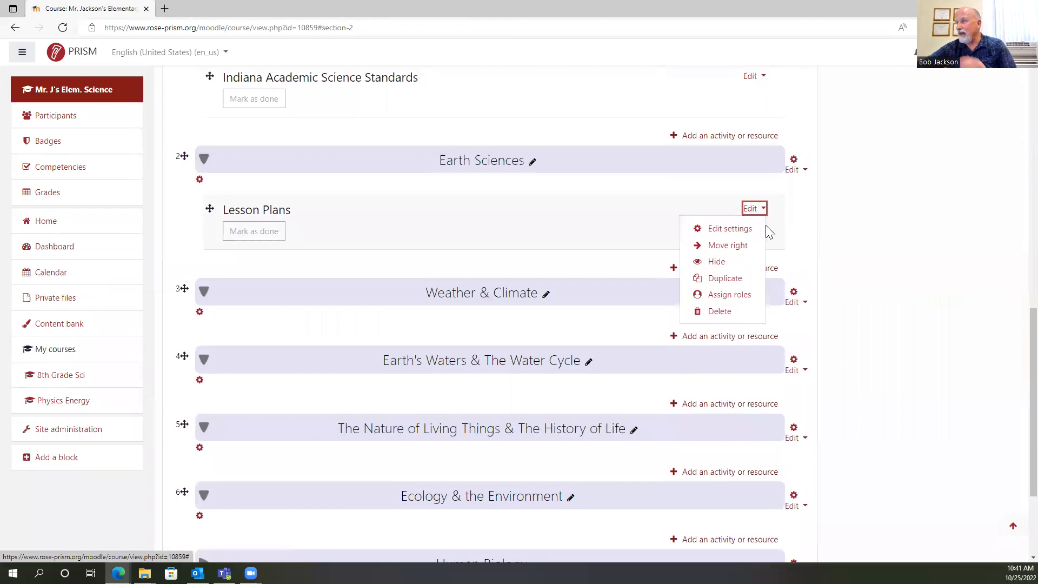
click(734, 278)
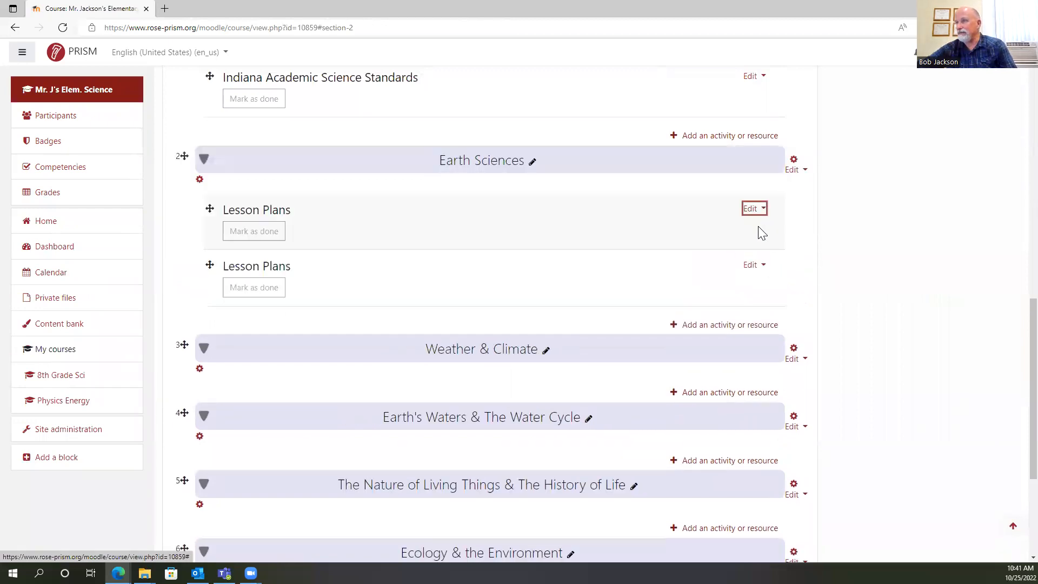
click(752, 267)
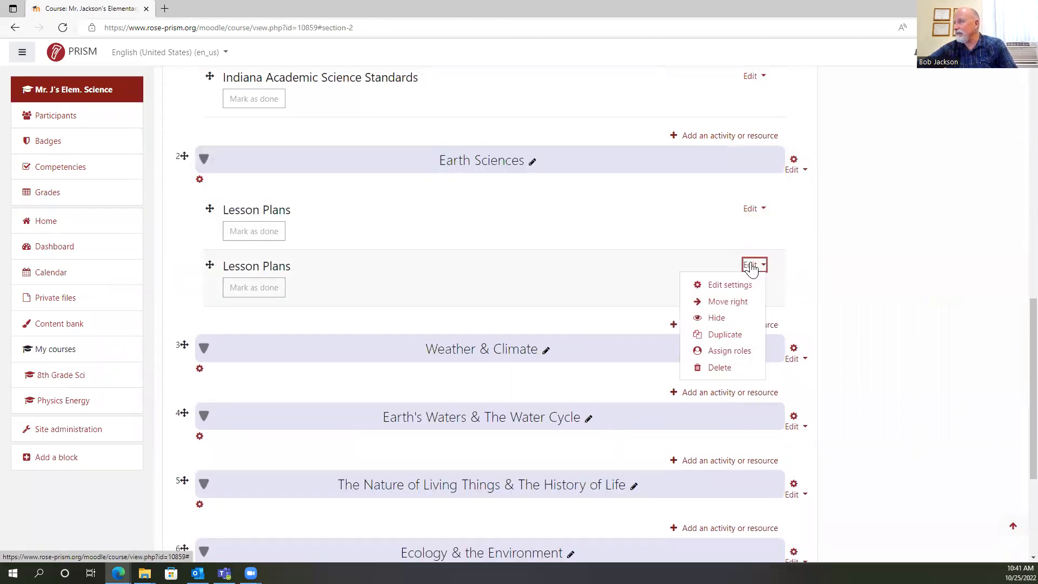
click(726, 335)
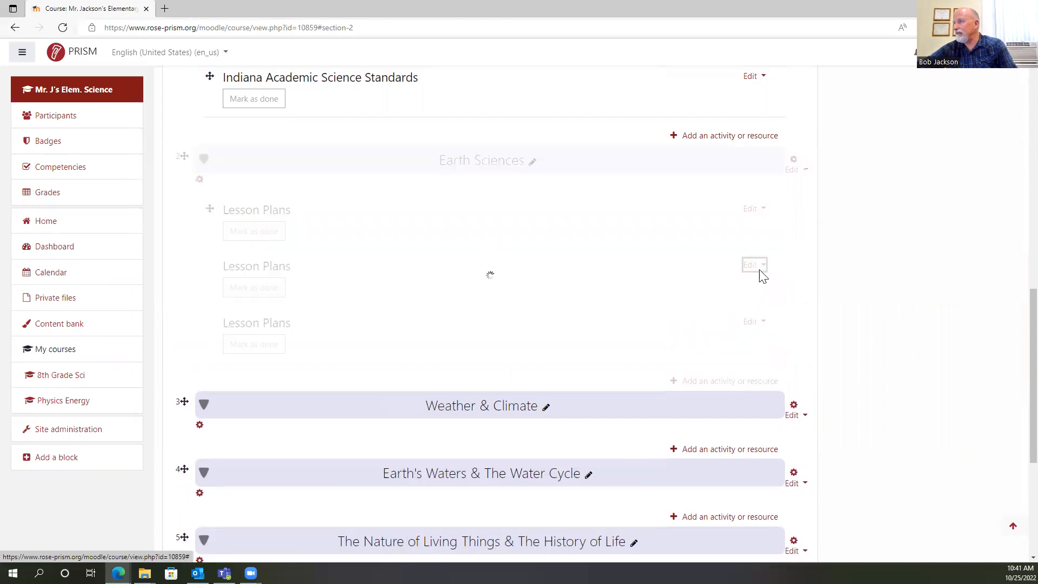
click(754, 268)
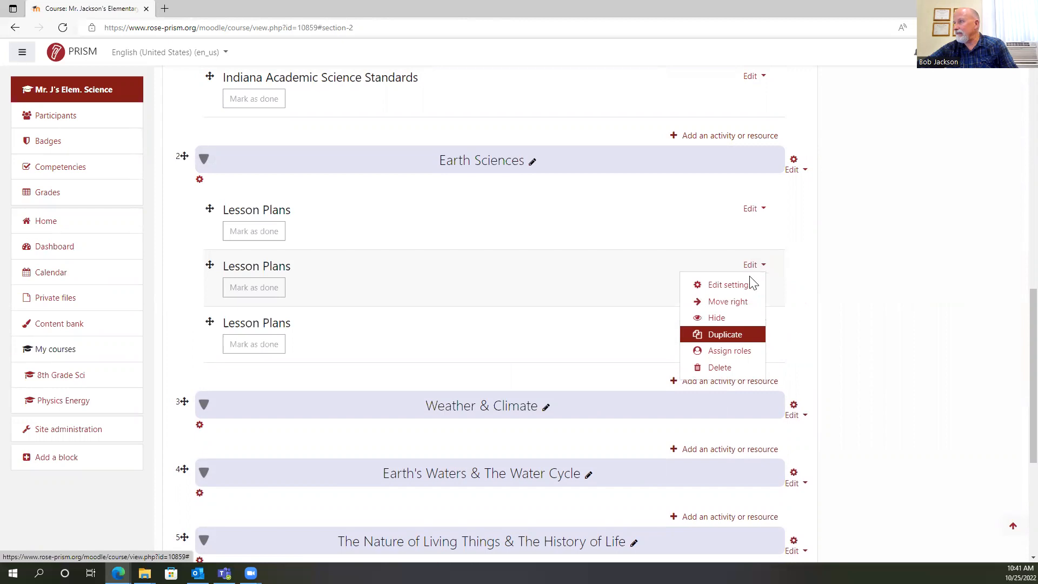
click(727, 335)
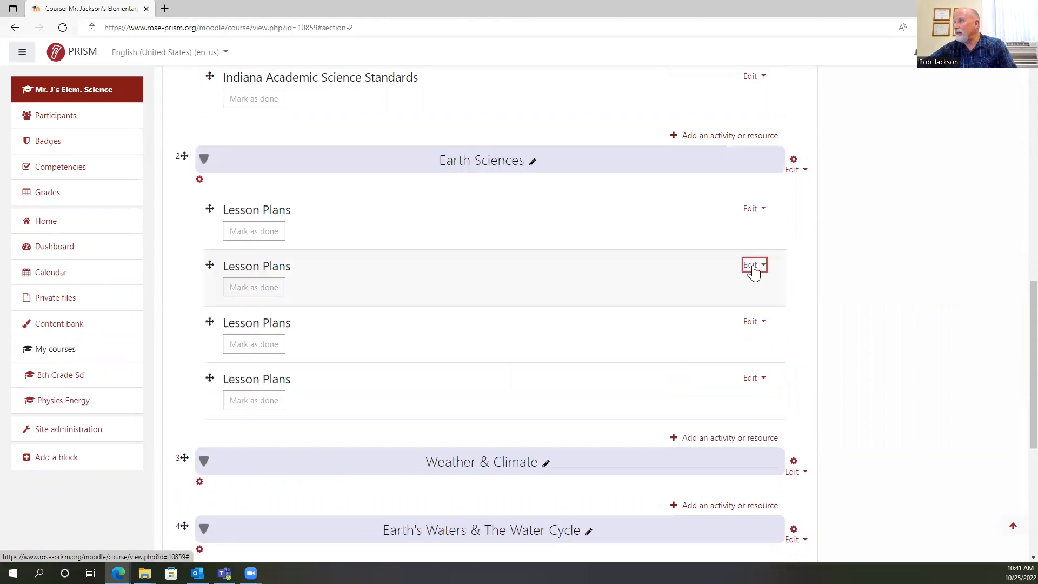
click(754, 265)
click(725, 335)
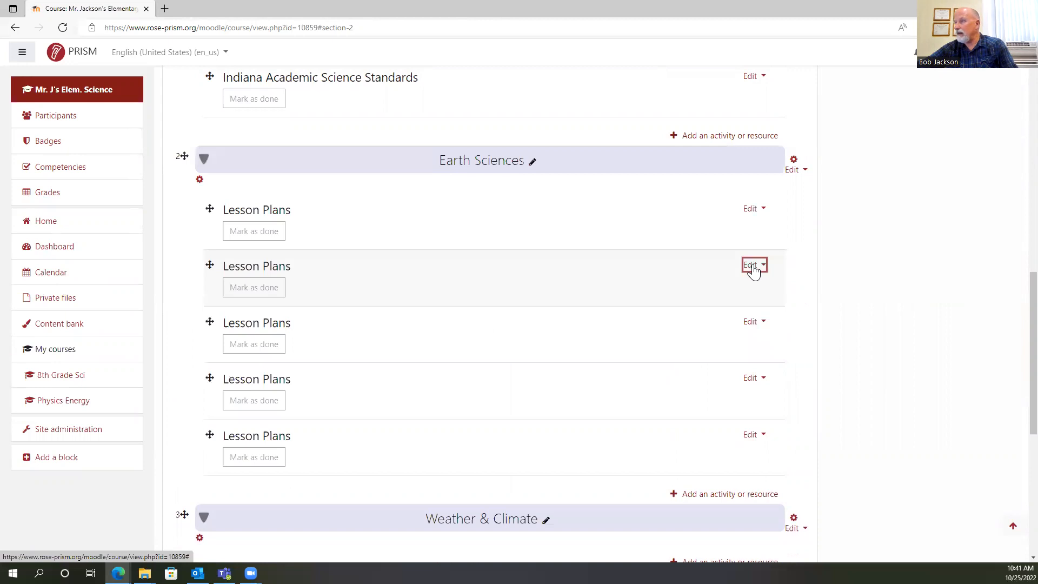
click(754, 265)
click(735, 334)
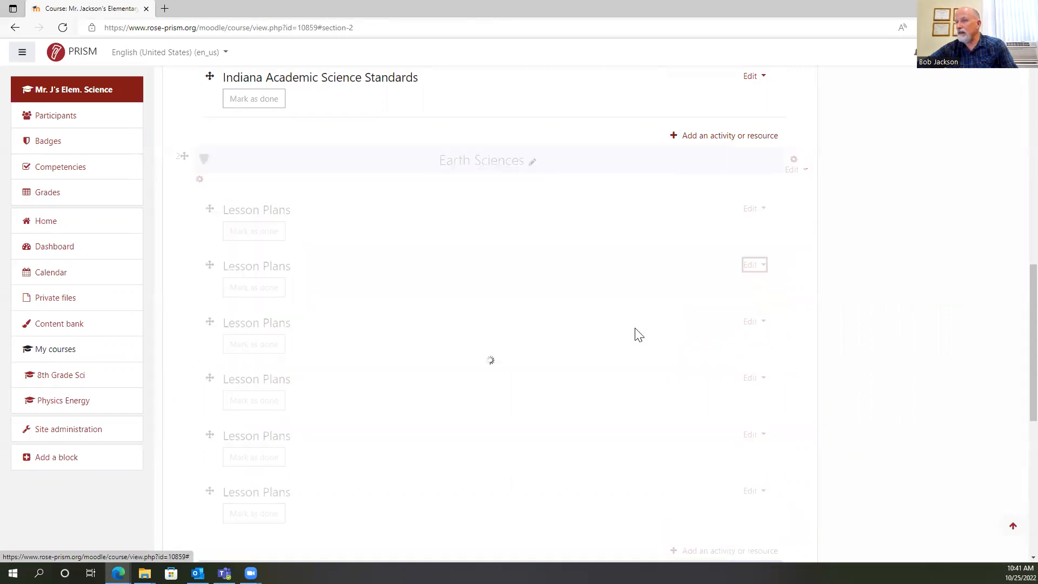
Move one Lesson Plans copy each into Weather & Climate, Earth's Waters, The Nature of Living Things, and Ecology & the Environment.
scroll(627, 325, down, 4)
drag(210, 256, 212, 318)
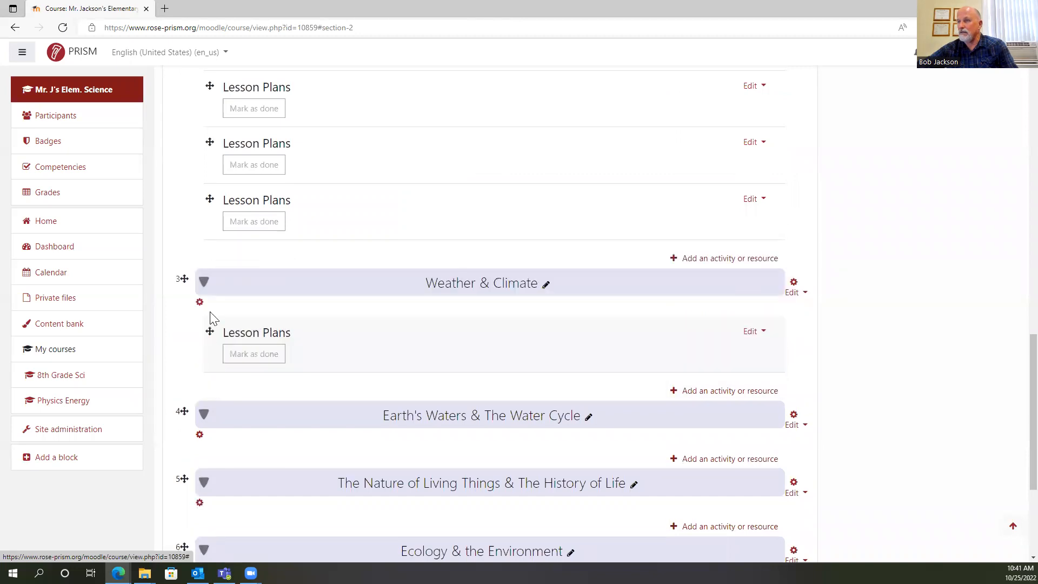
drag(210, 198, 211, 446)
drag(210, 142, 222, 515)
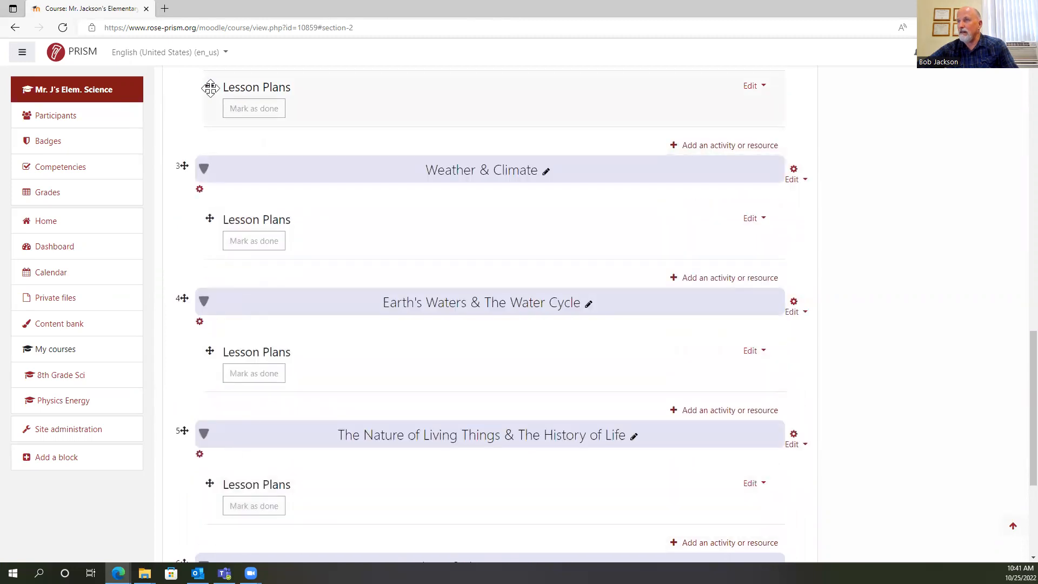
drag(207, 89, 221, 489)
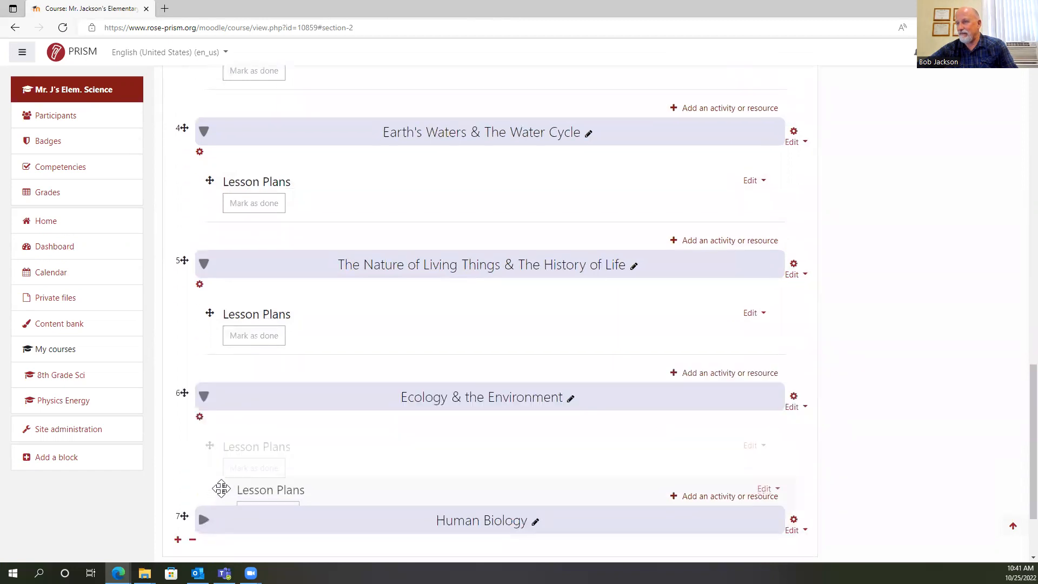
Move the extra Lesson Plans label out of Earth Sciences, by way of Earth's Waters & The Water Cycle, into Ecology & the Environment.
scroll(284, 324, up, 6)
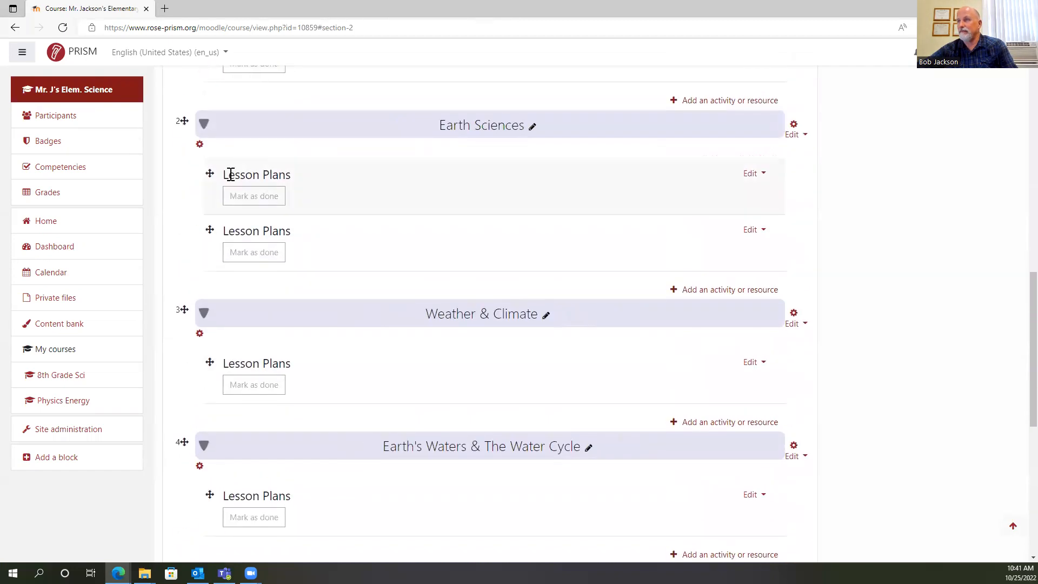
drag(204, 173, 256, 512)
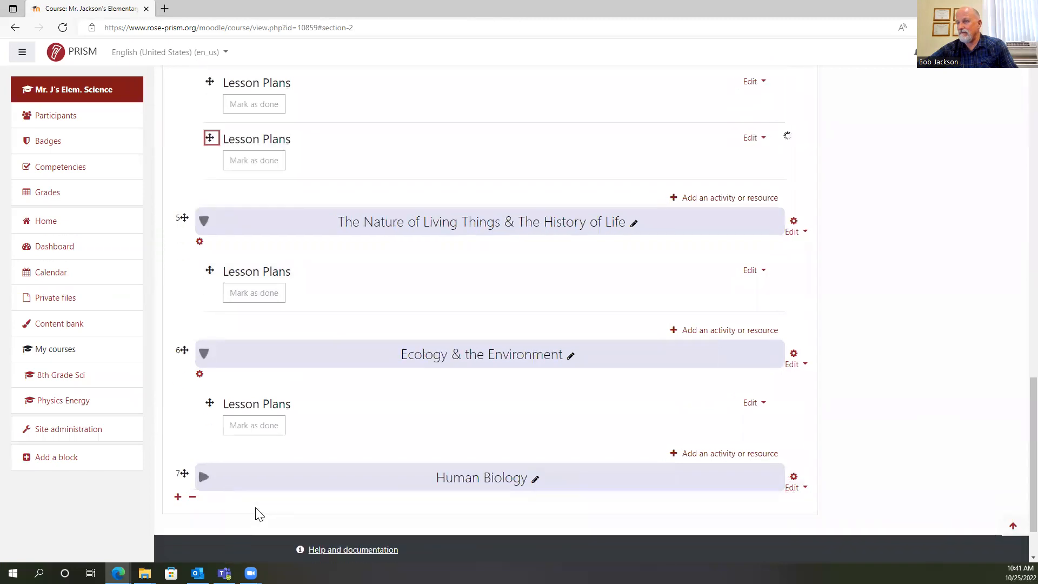
scroll(557, 330, down, 2)
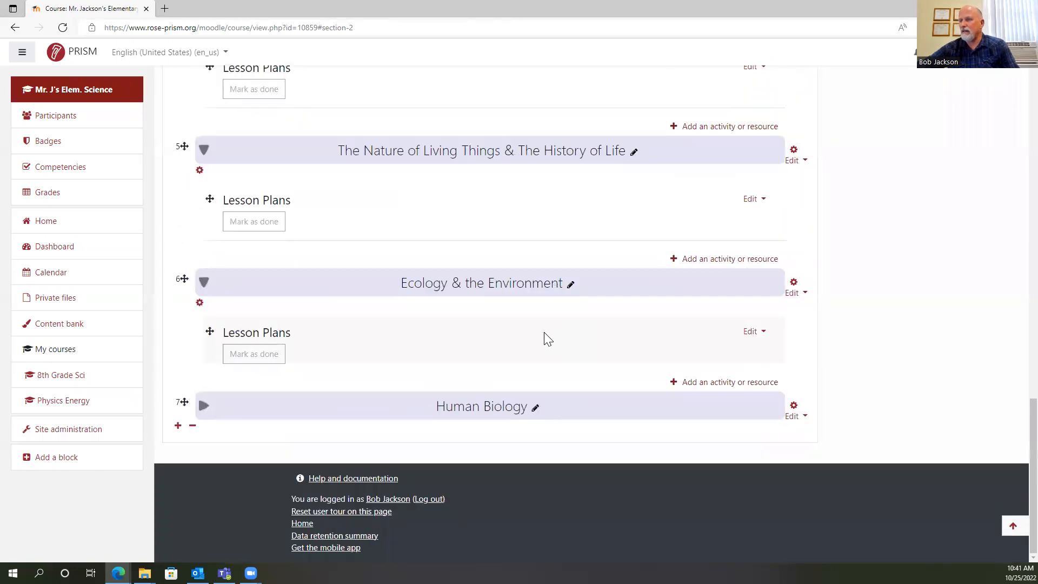
scroll(672, 297, up, 4)
scroll(648, 287, down, 4)
scroll(245, 222, up, 3)
drag(209, 223, 255, 488)
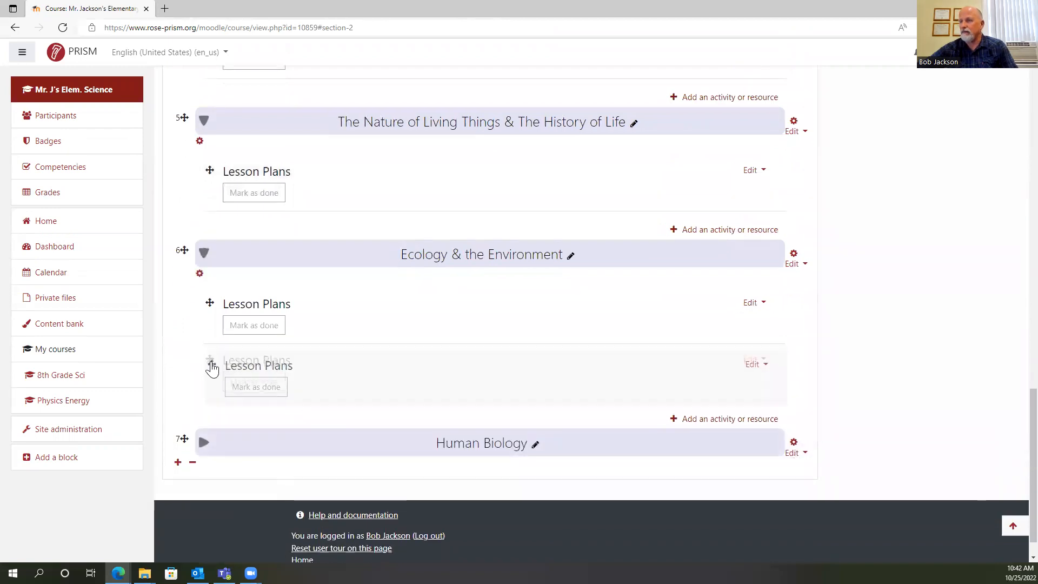
Expand the Human Biology section and move the extra Lesson Plans label into it from Ecology & the Environment.
click(274, 439)
drag(209, 358, 220, 501)
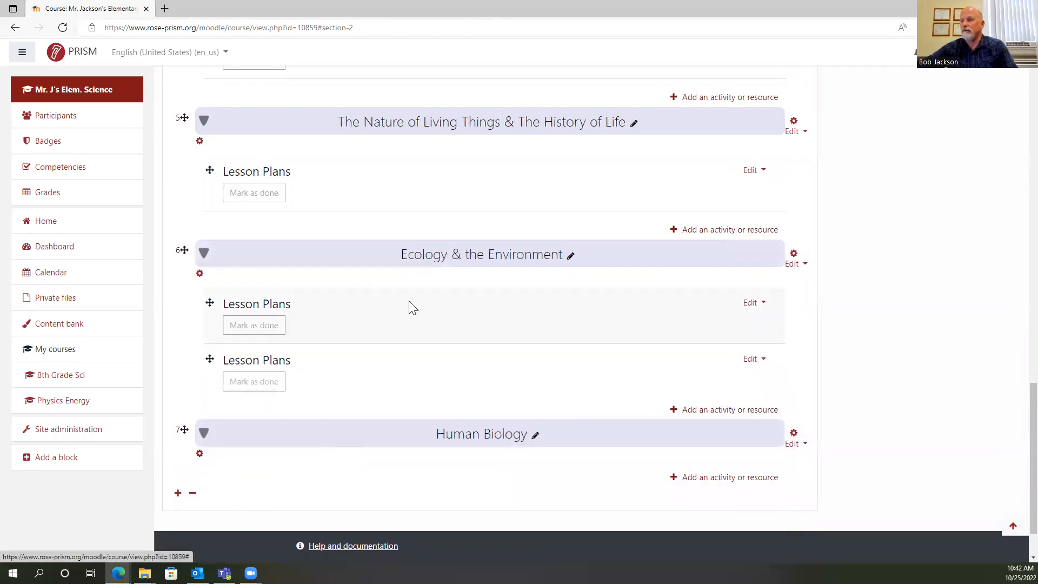
drag(208, 357, 231, 485)
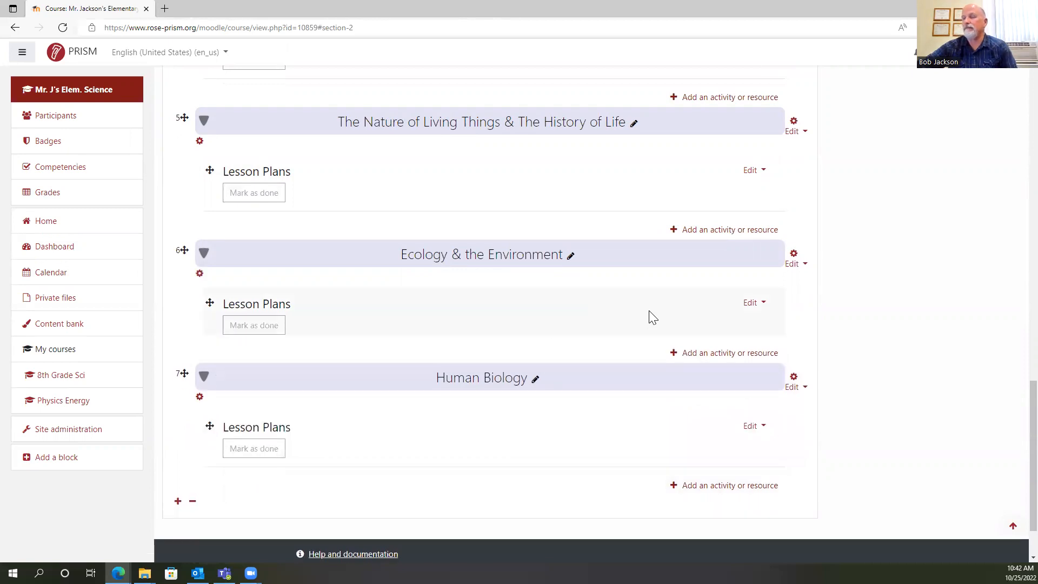
Add a second Label resource to Earth Sciences, show the extended formatting options and apply the Heading (medium) style.
scroll(651, 316, up, 10)
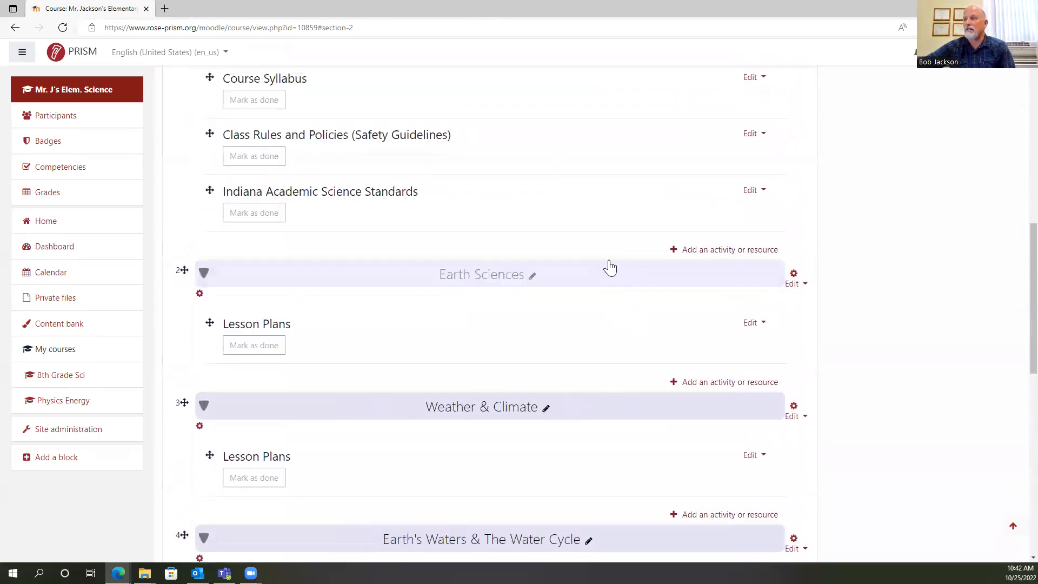
click(725, 384)
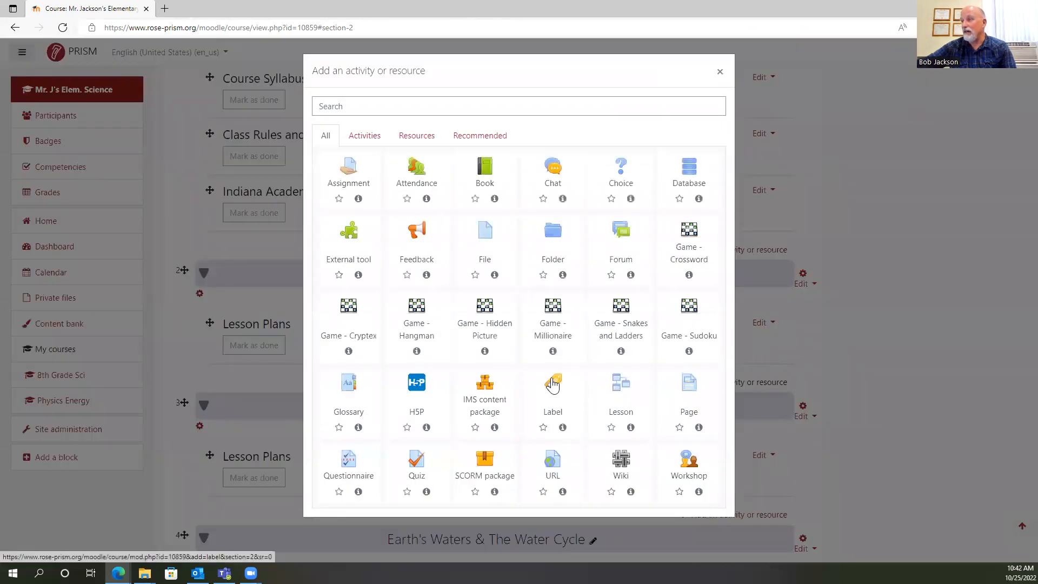
click(553, 383)
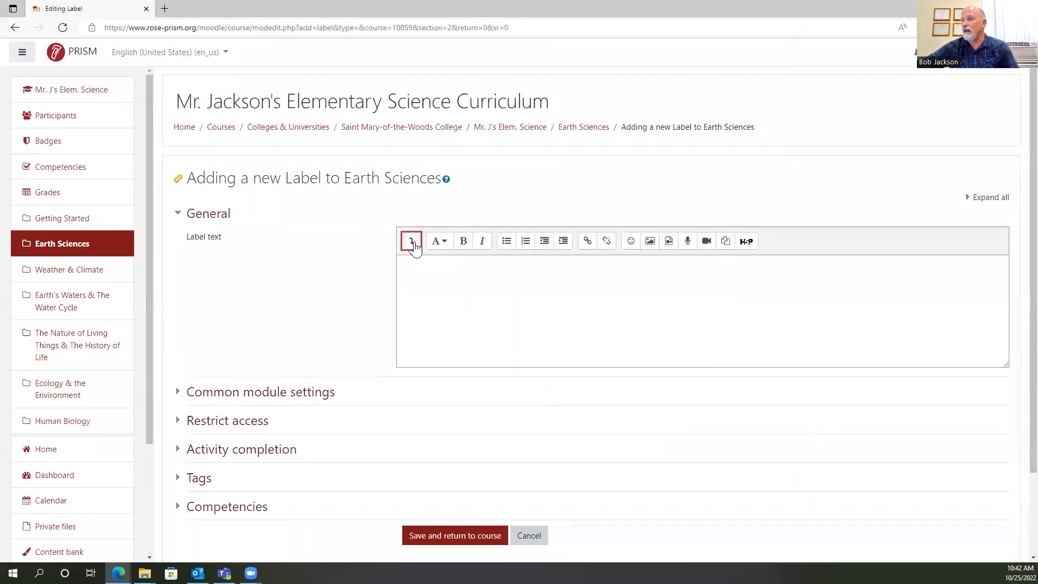
click(413, 242)
click(412, 241)
click(411, 242)
click(444, 245)
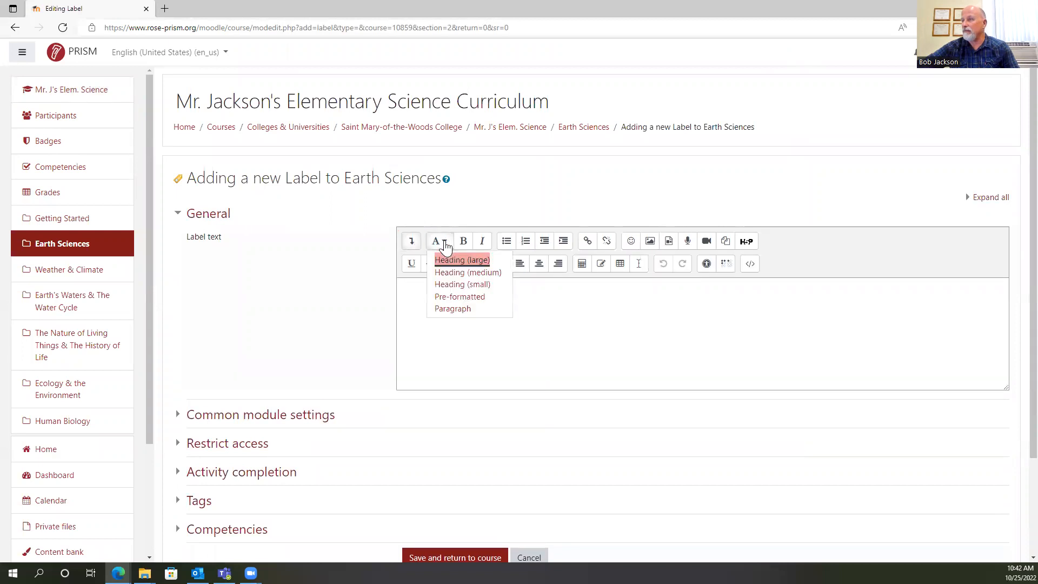
click(461, 274)
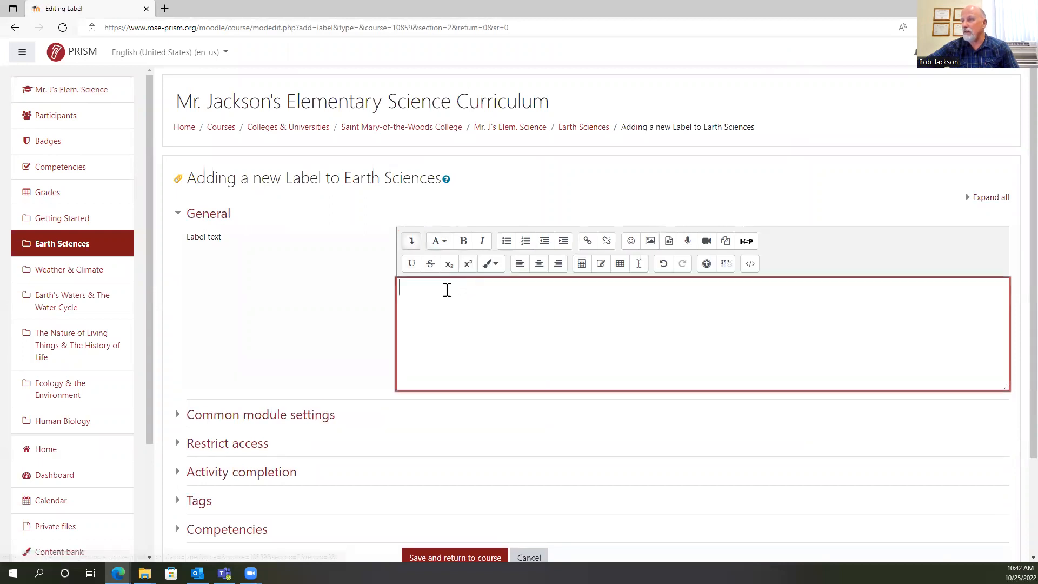
Enter "Slide Shows and Video Lessons" in bold as the label text.
click(464, 243)
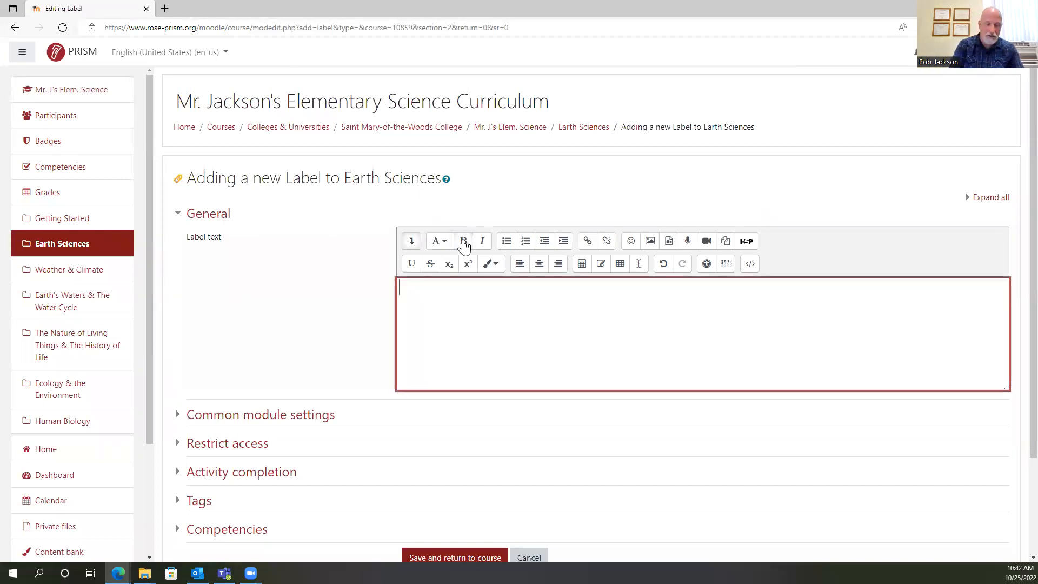
text(Slide Shows and Video)
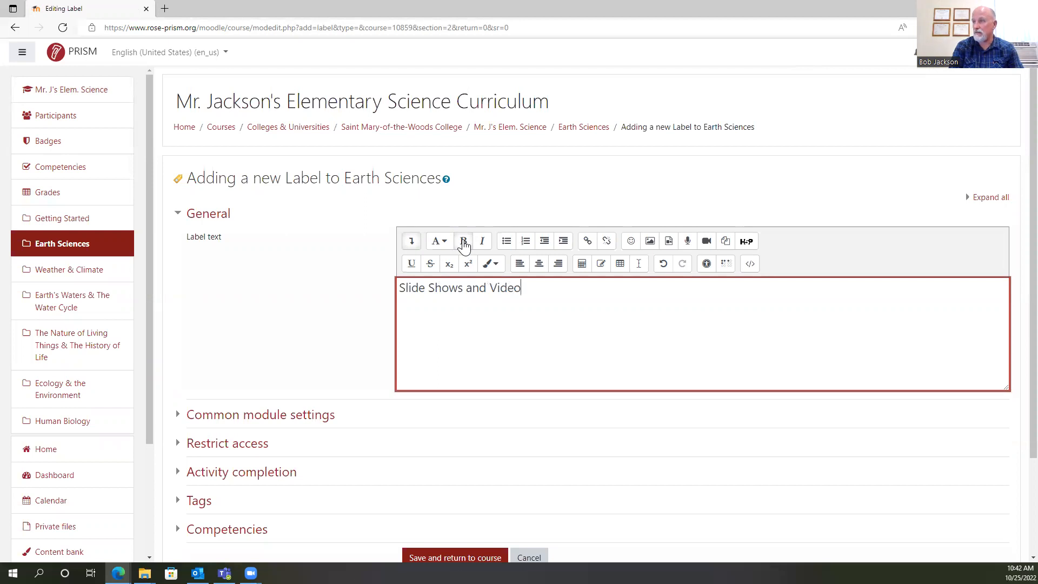
text(ns)
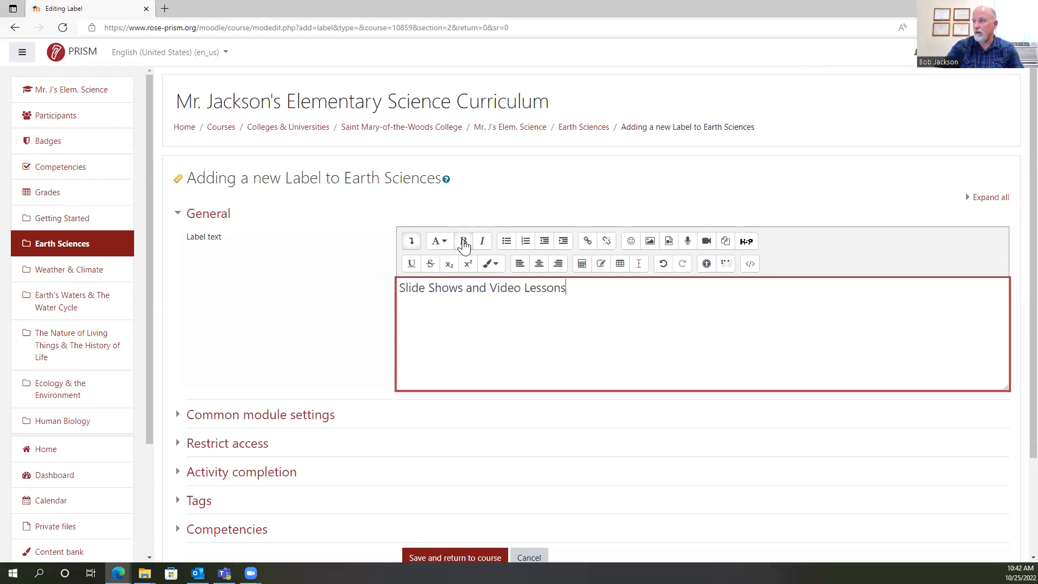
Apply bold to the whole "Slide Shows and Video Lessons" label text and save the label to the course.
drag(402, 289, 580, 285)
click(464, 241)
click(532, 315)
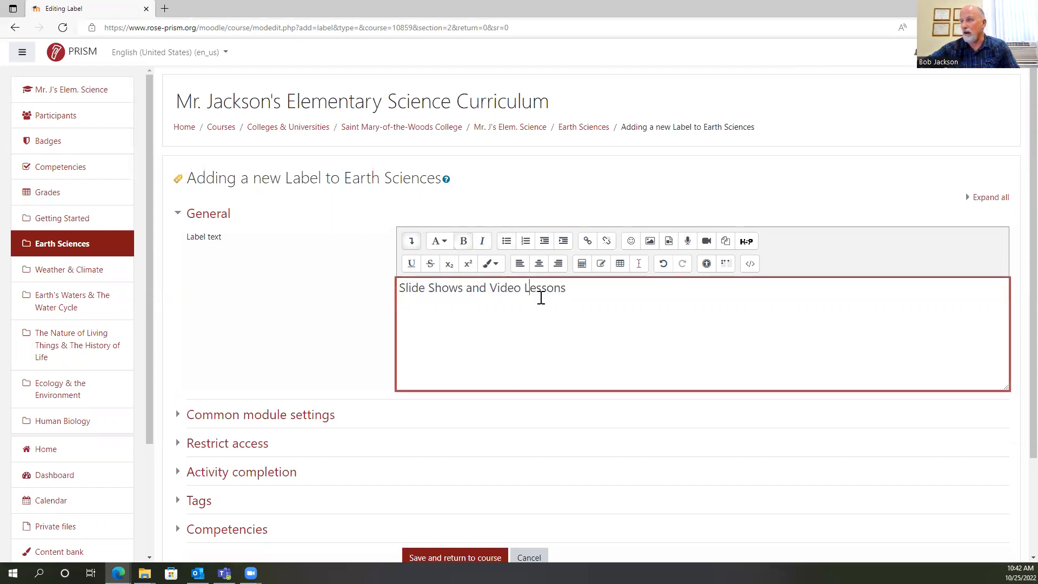
scroll(590, 287, down, 3)
click(469, 479)
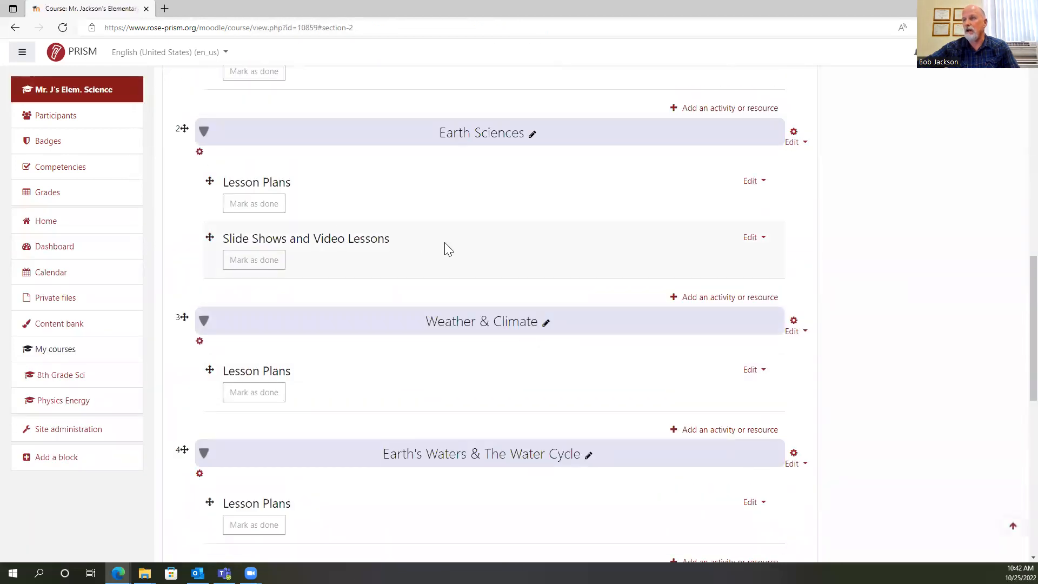
scroll(392, 216, down, 3)
click(752, 81)
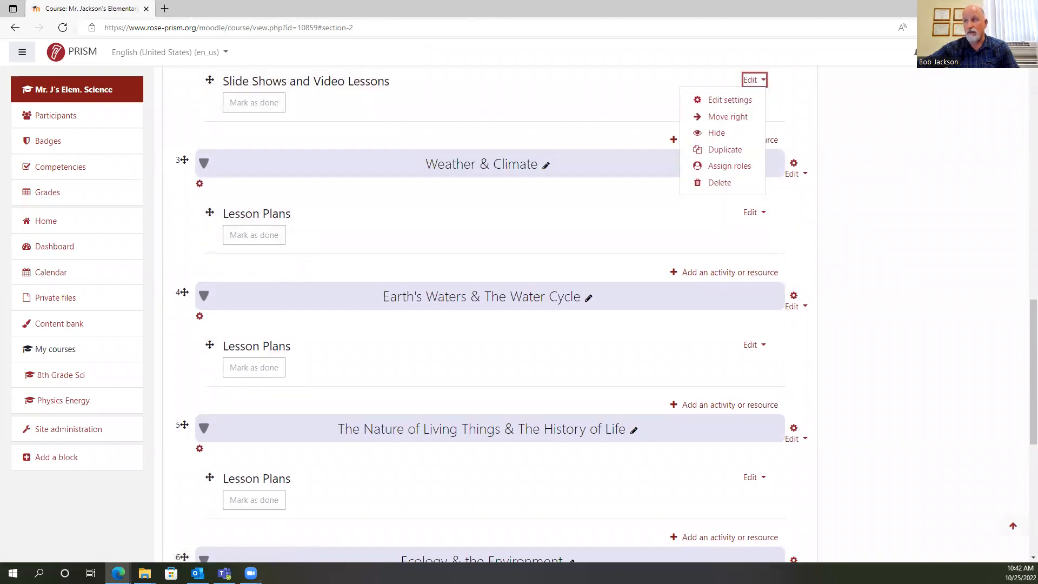
scroll(415, 322, up, 3)
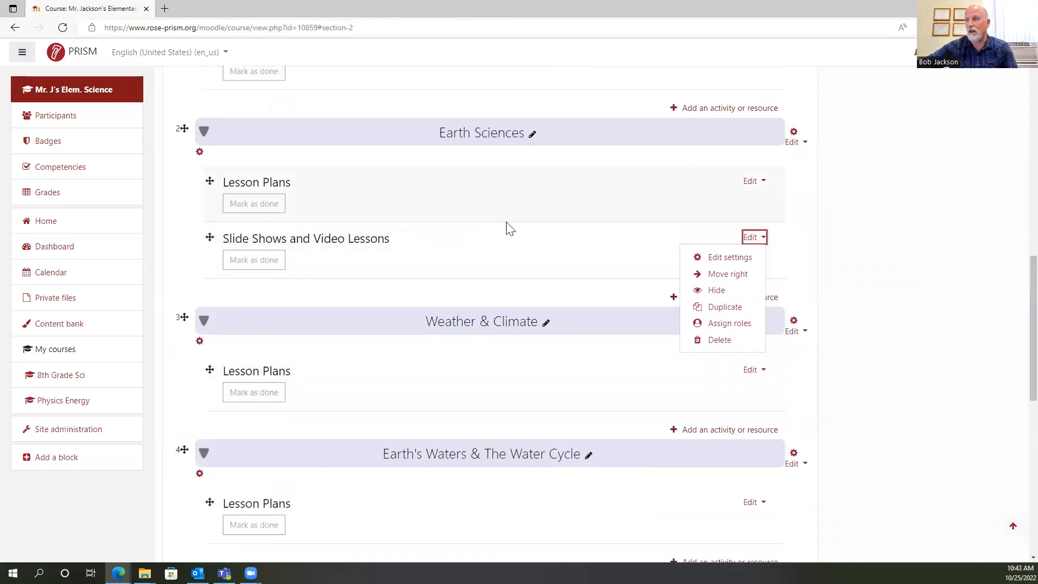
click(846, 231)
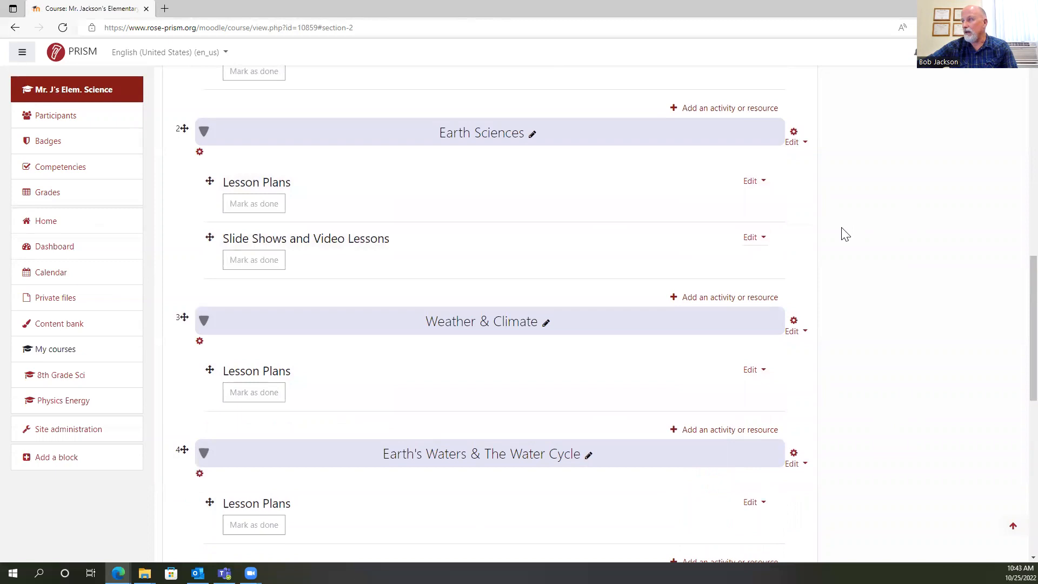
Add an "Assignments" label to Earth Sciences in bold Heading (medium) style and save it to the course.
click(726, 304)
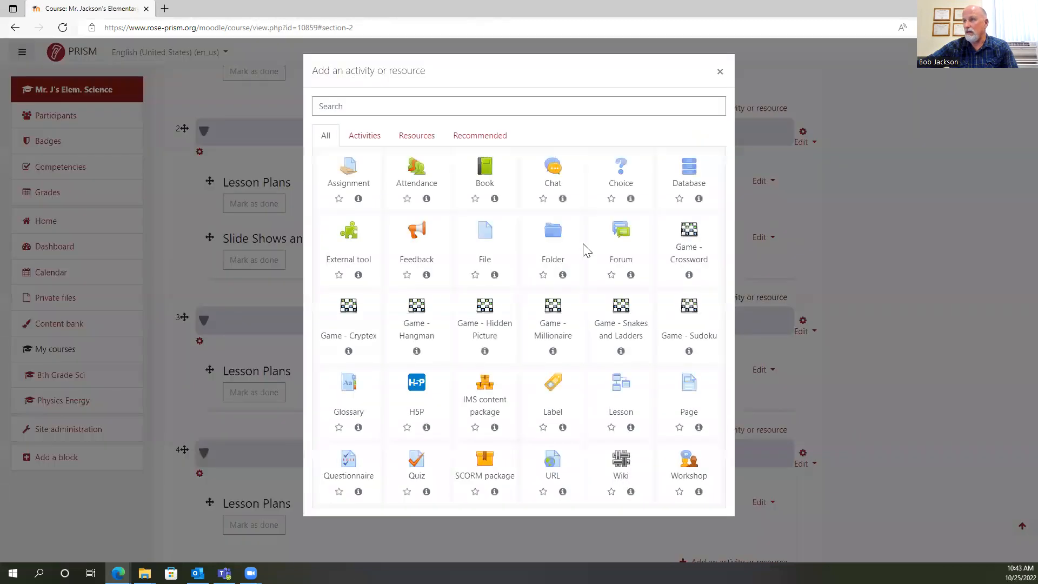
click(554, 386)
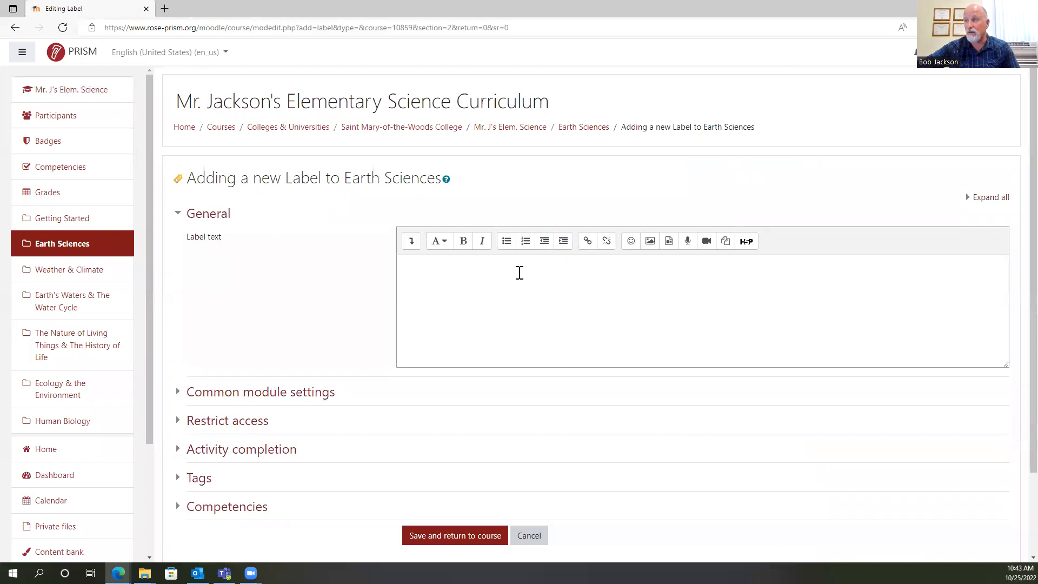
click(439, 240)
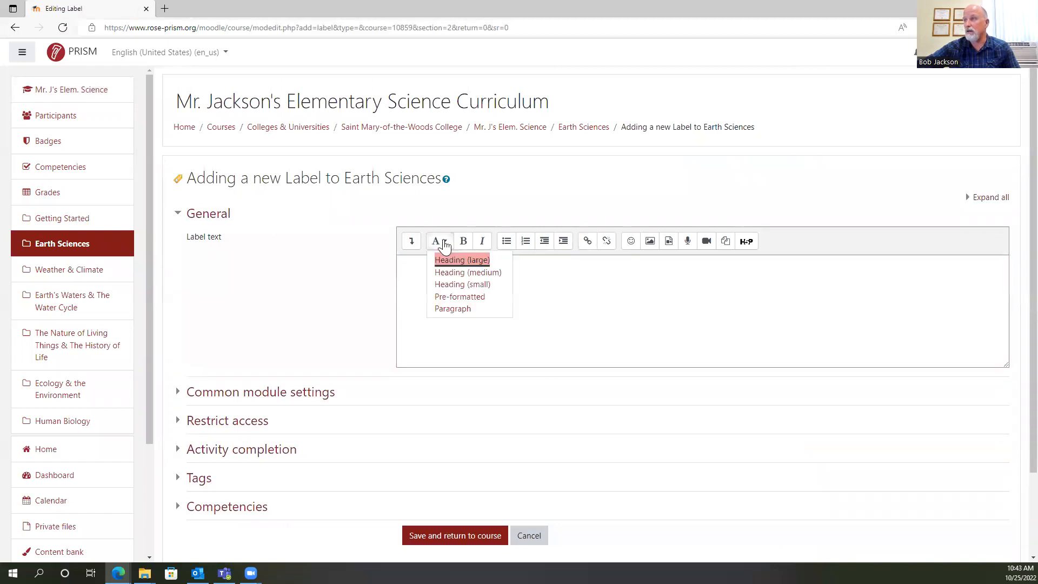
click(460, 274)
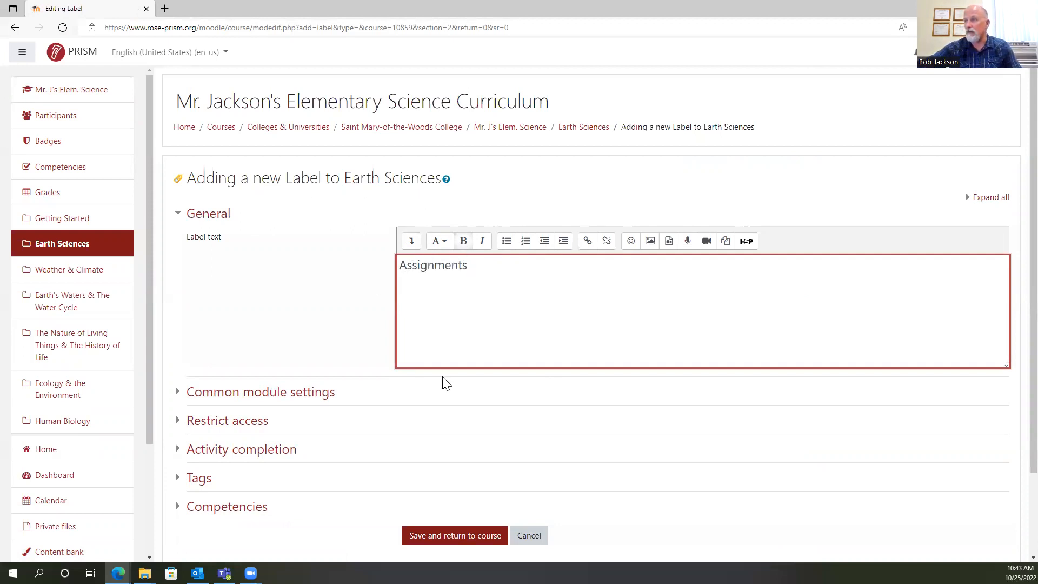
click(443, 547)
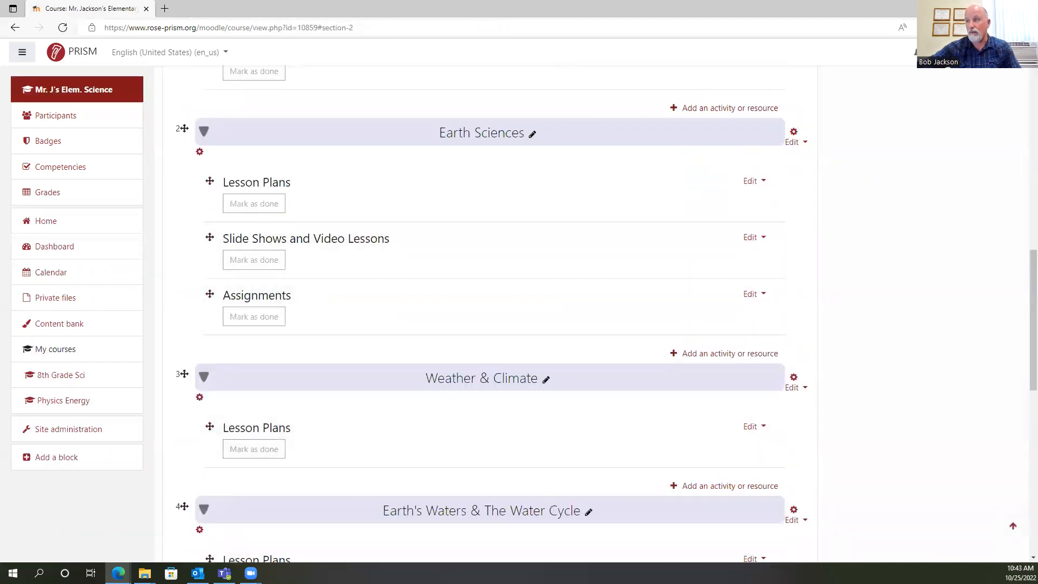
Start another Label resource in Earth Sciences, show the extended formatting options and apply the Heading (medium) style.
scroll(551, 237, down, 1)
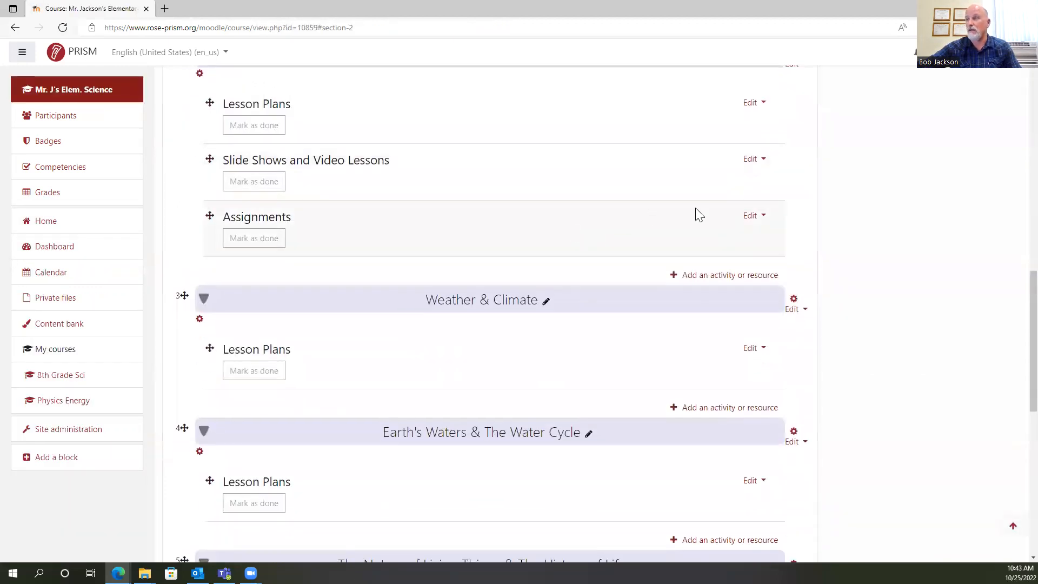
click(719, 277)
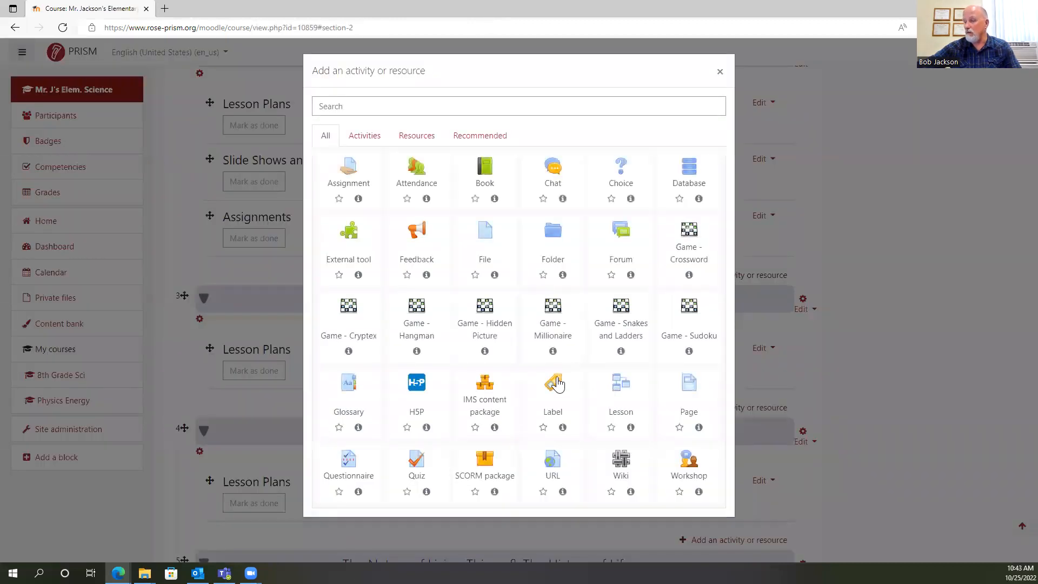
click(557, 384)
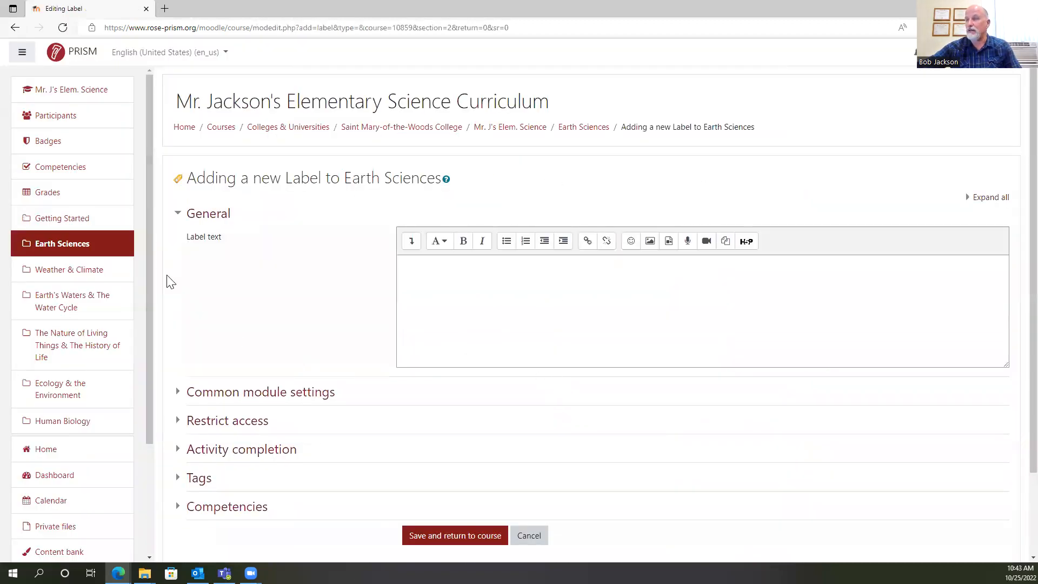
click(430, 271)
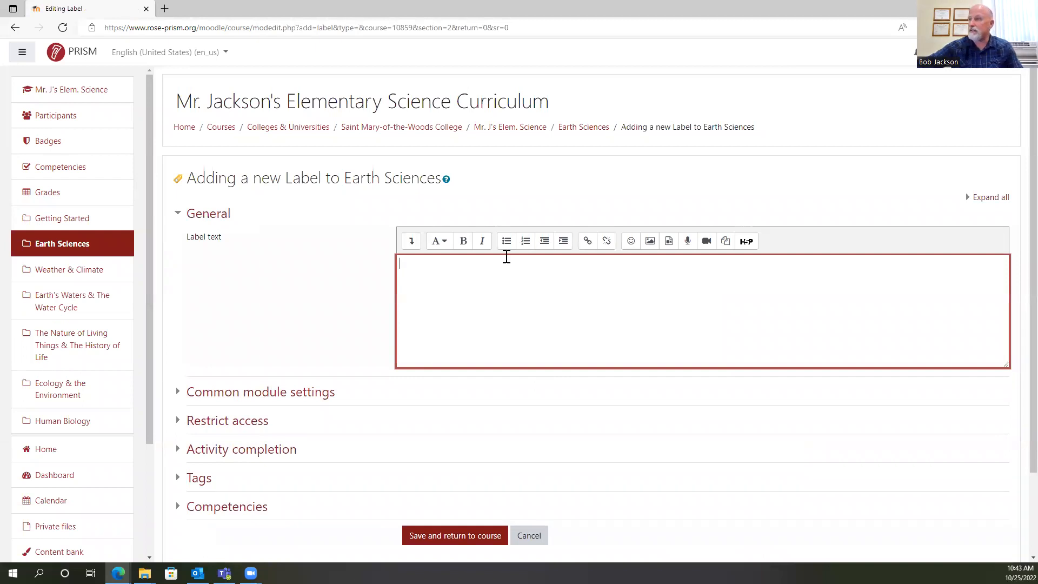
click(411, 241)
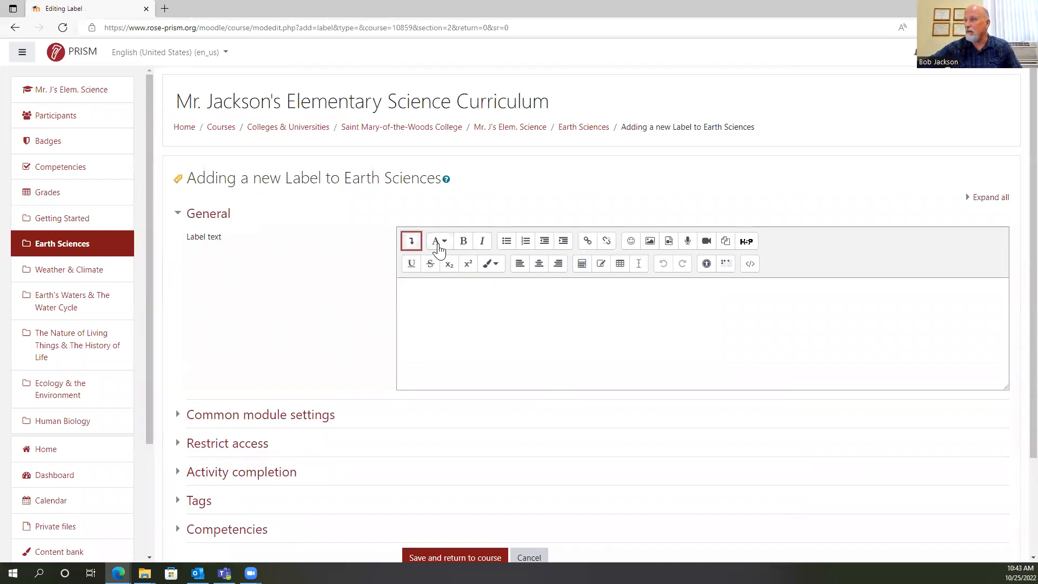
click(439, 244)
click(460, 274)
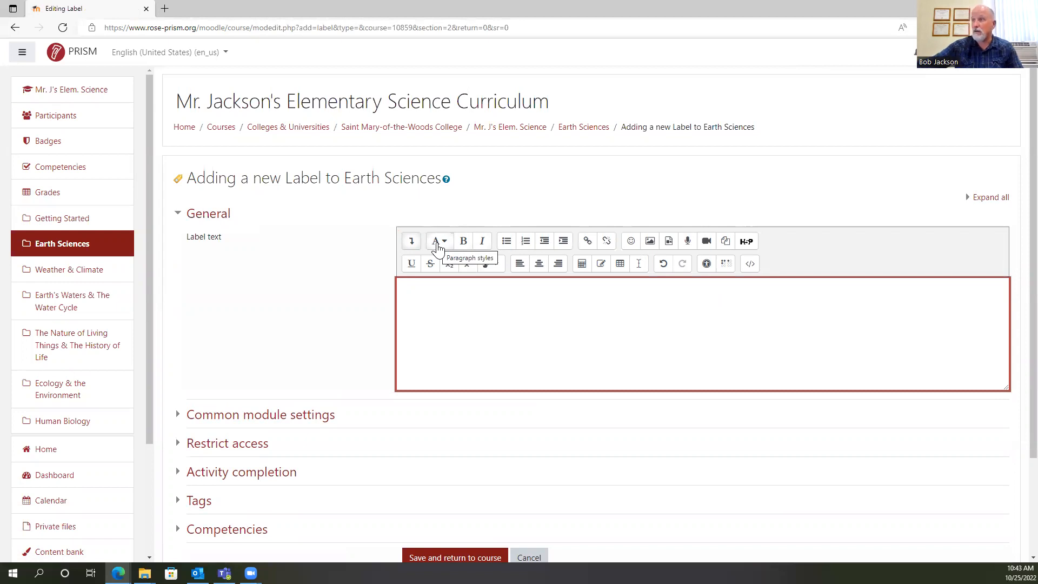
Enter "Lab Activities & Simulations" as the label text, make it bold and save the label to the course.
text(Lab Activities)
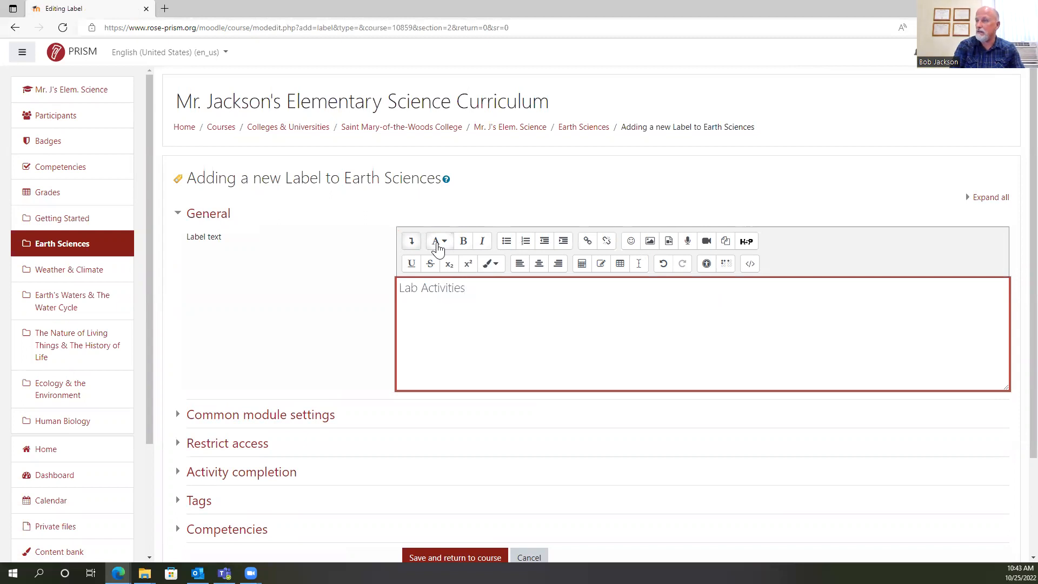
text(& Simulations)
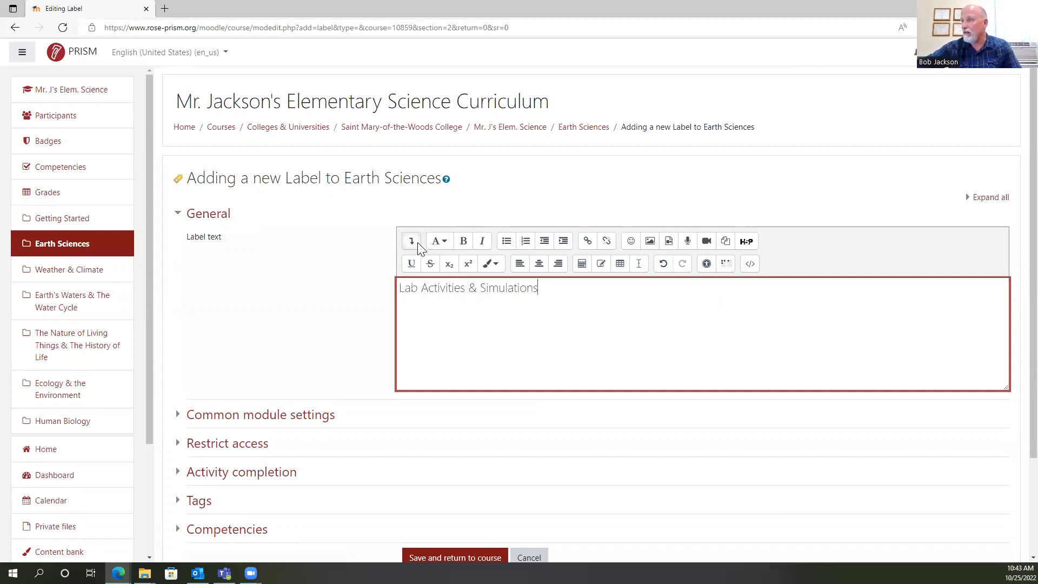
drag(399, 289, 552, 294)
click(464, 243)
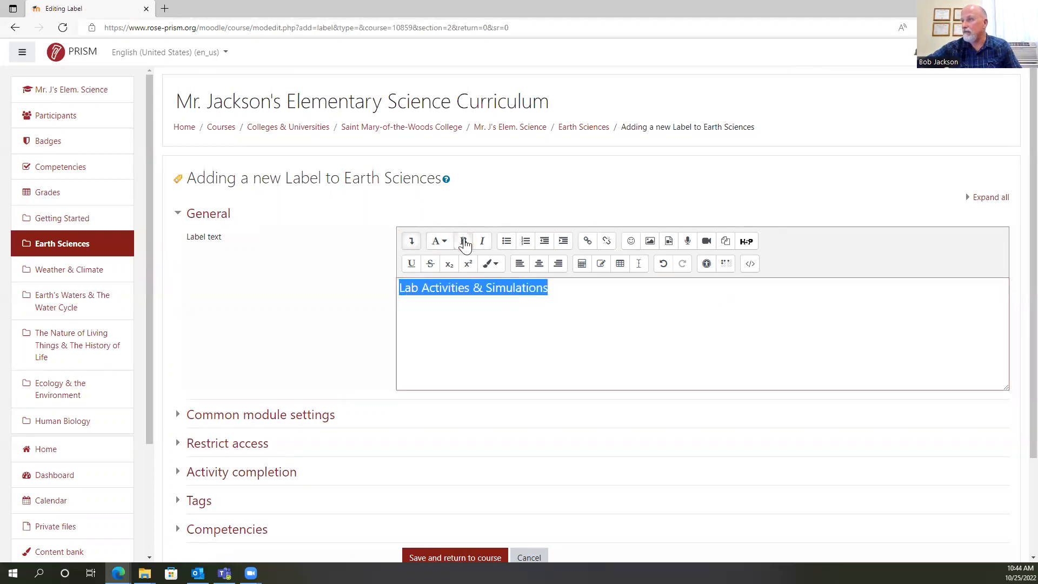
scroll(532, 312, down, 2)
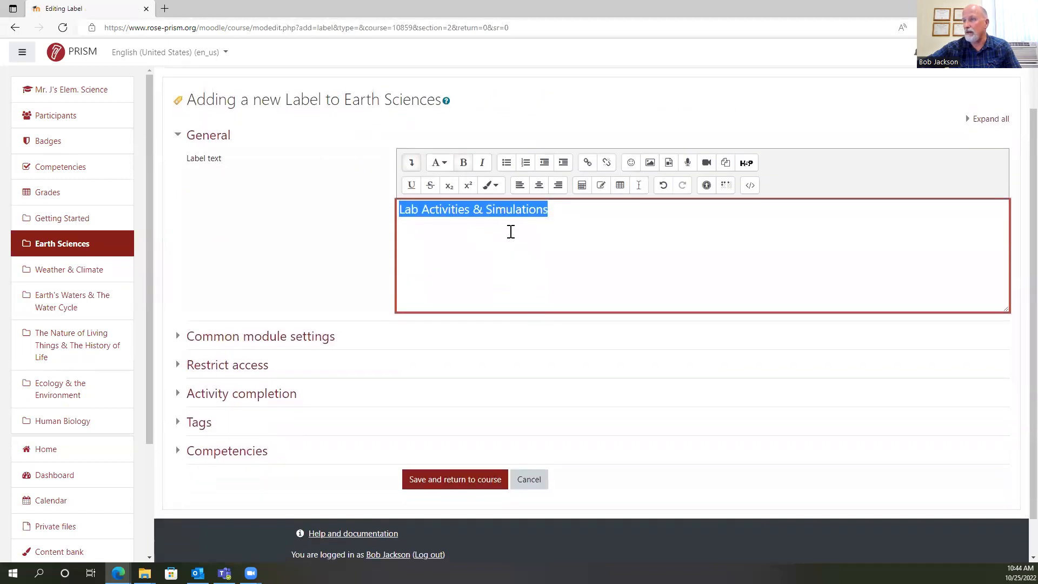
click(456, 487)
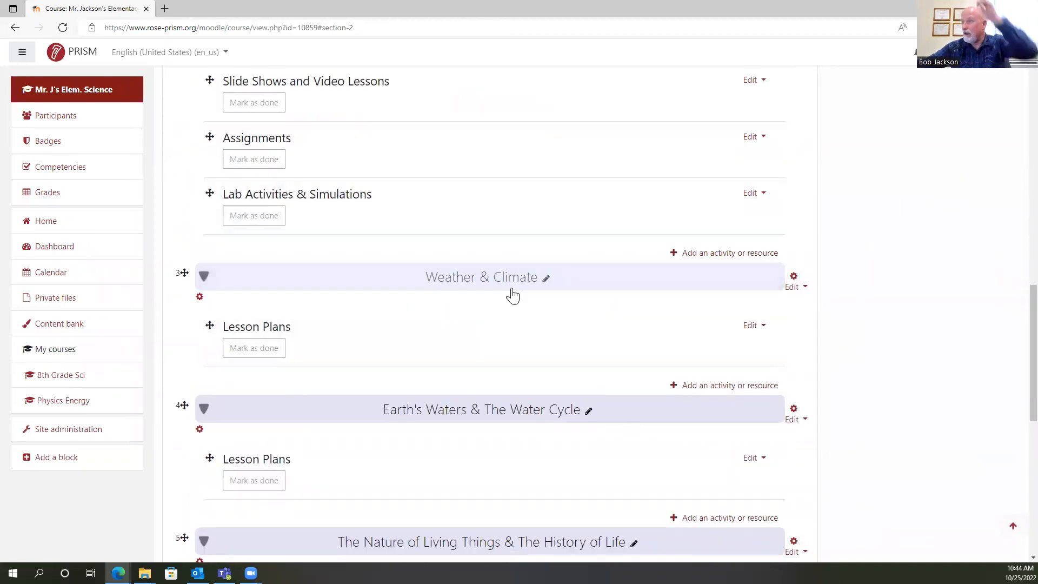
Add a "Games & Activities" label to Earth Sciences in bold Heading (medium) style and save it to the course.
click(715, 253)
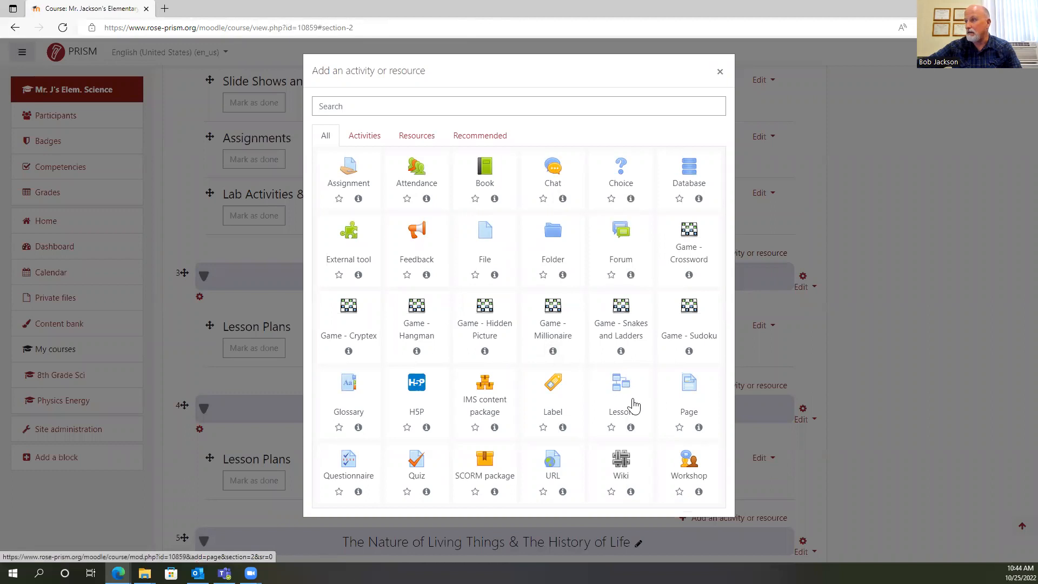
click(553, 385)
click(432, 263)
click(411, 241)
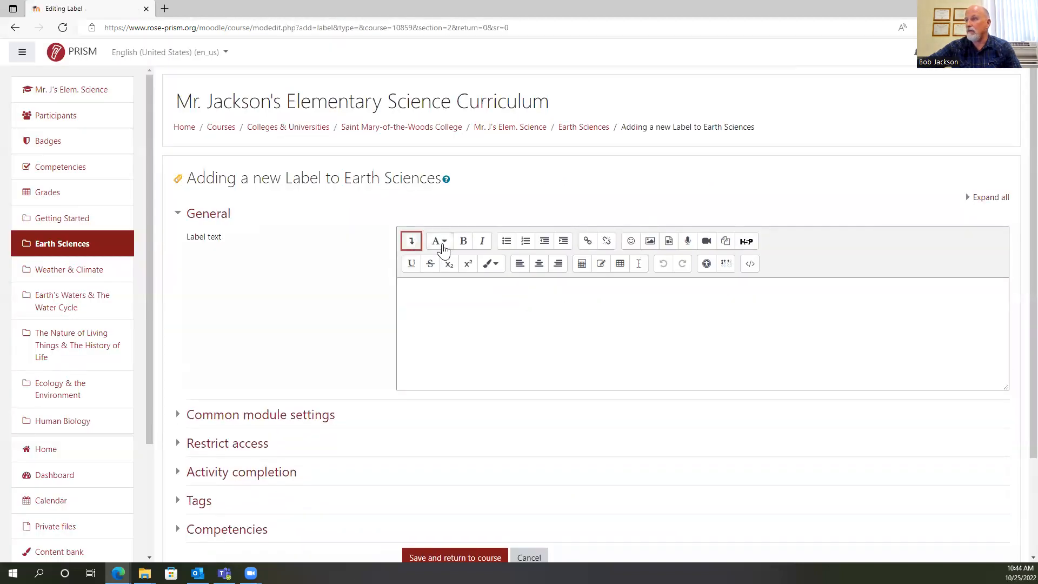
click(442, 246)
click(453, 273)
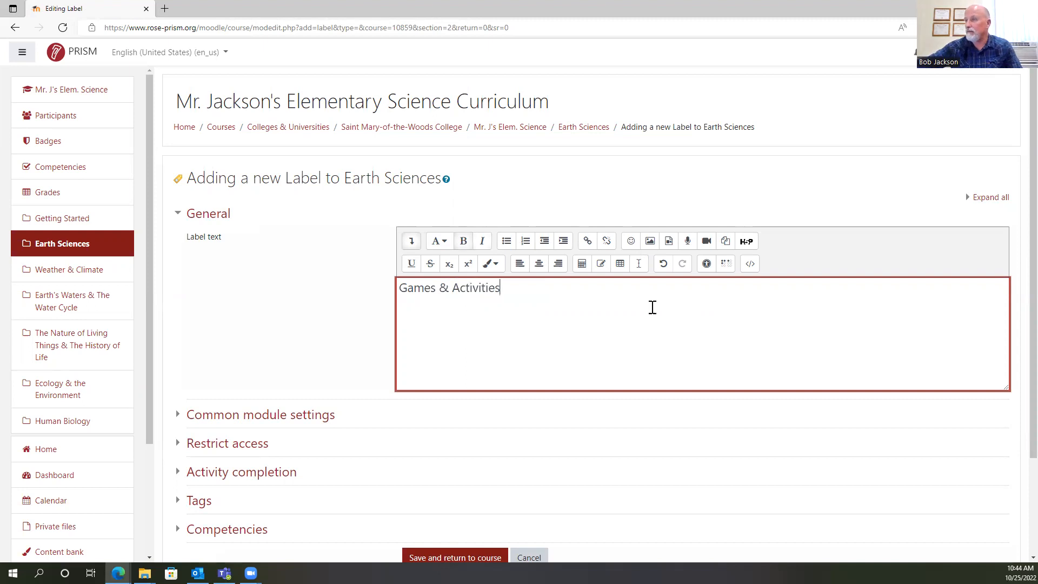
scroll(621, 319, down, 2)
click(473, 444)
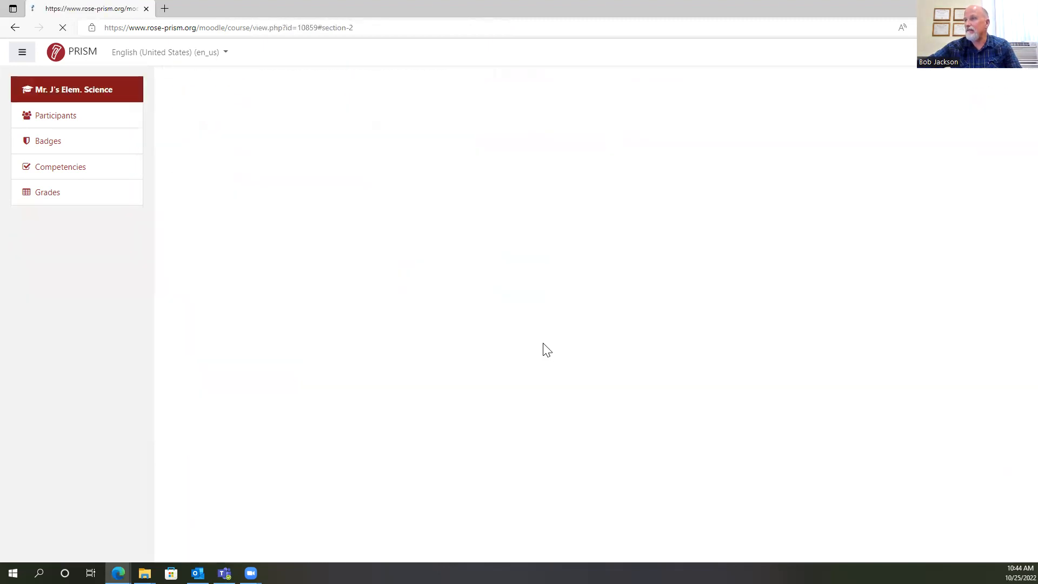
Add a "Quizzes and Tests" label to Earth Sciences in bold Heading (medium) style and save it to the course.
scroll(541, 319, down, 2)
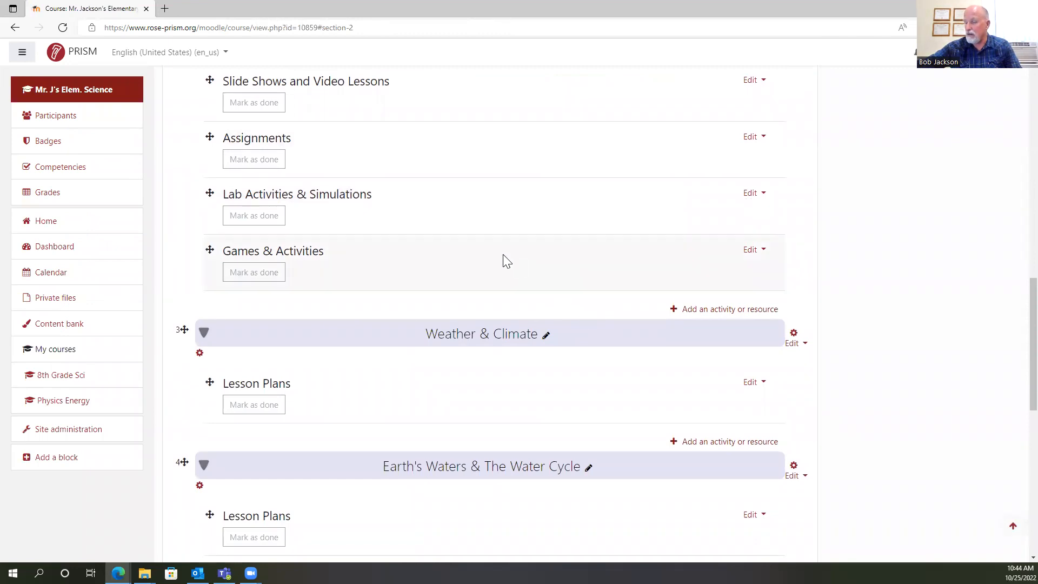
click(686, 311)
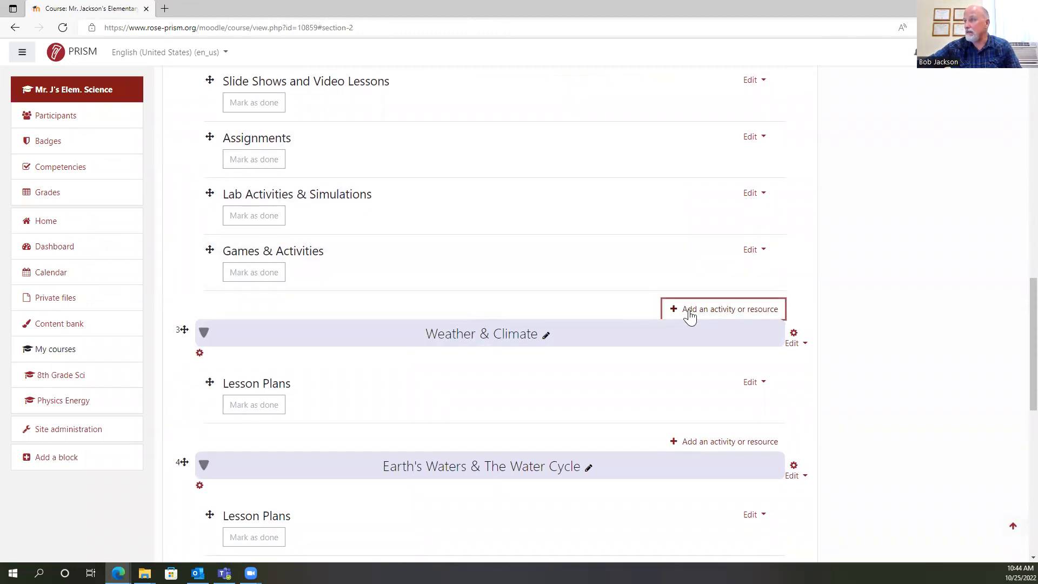
click(557, 396)
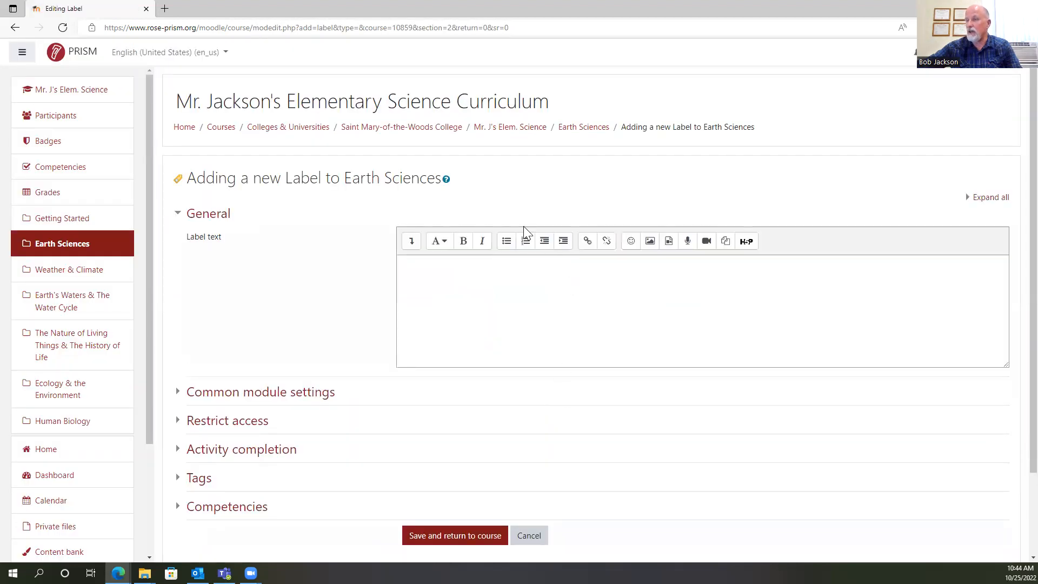
click(447, 268)
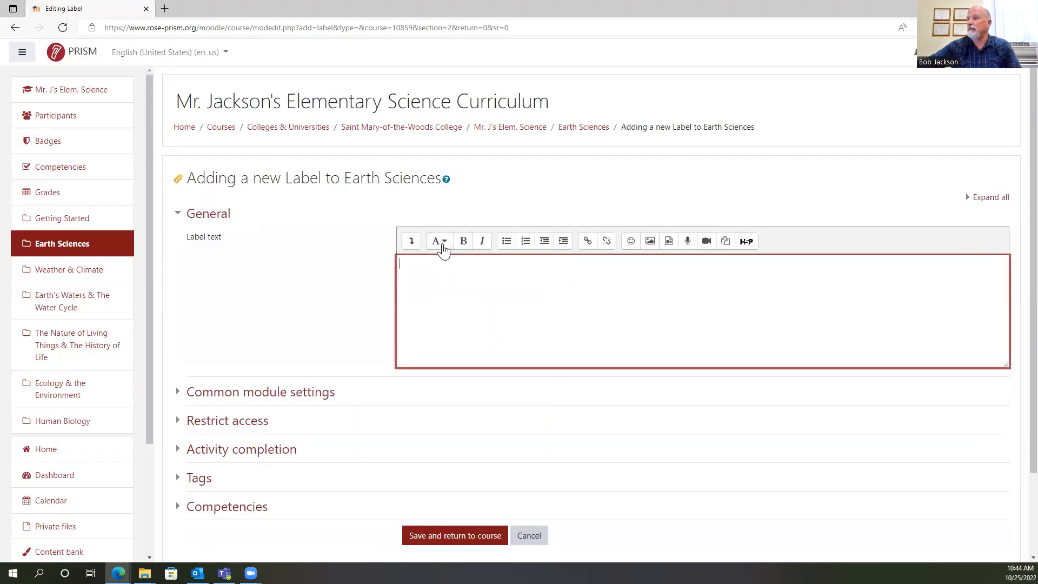
click(441, 241)
click(461, 271)
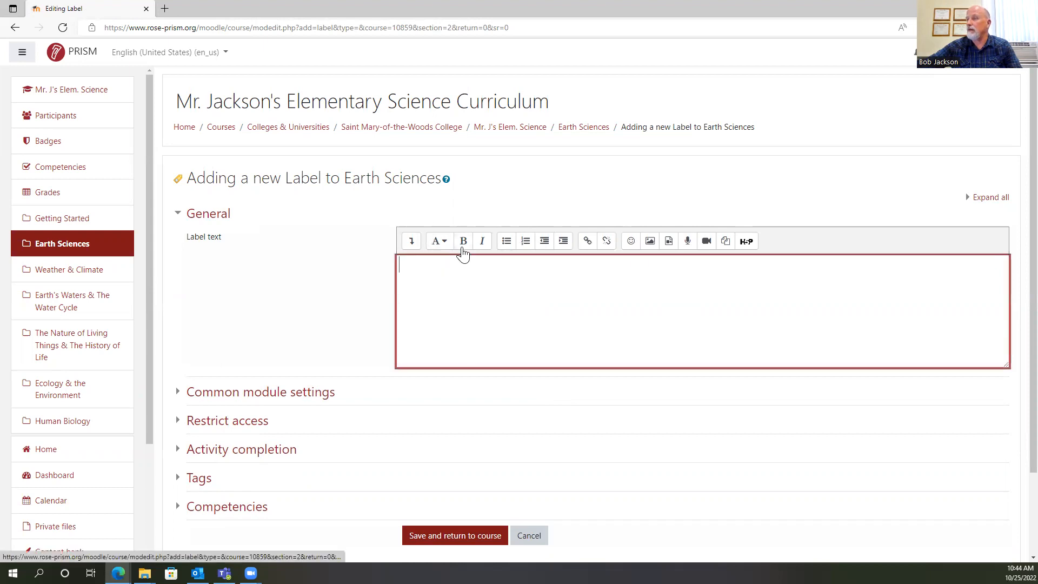
click(462, 248)
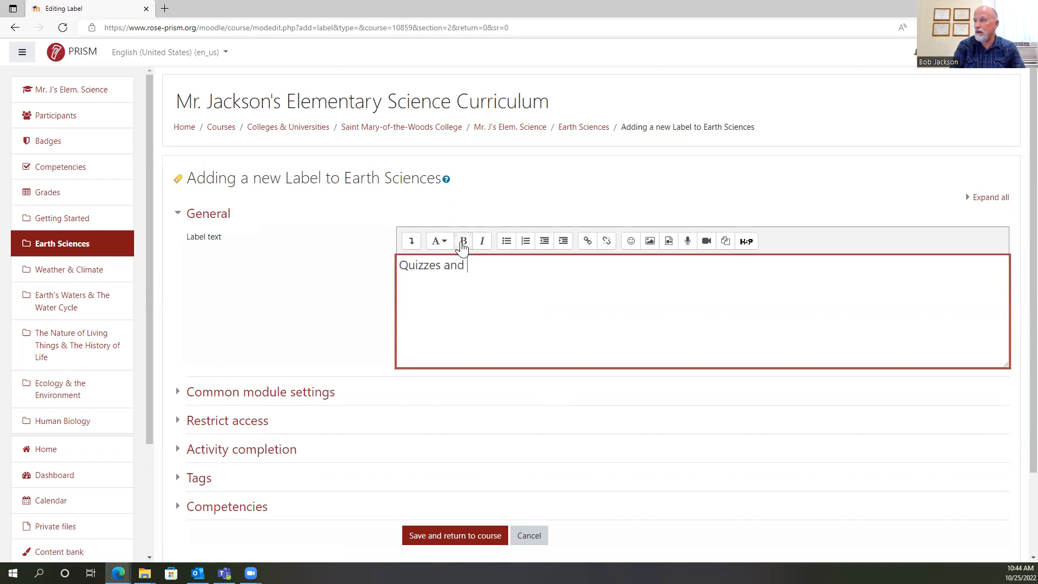
text(Quizzes and Tests)
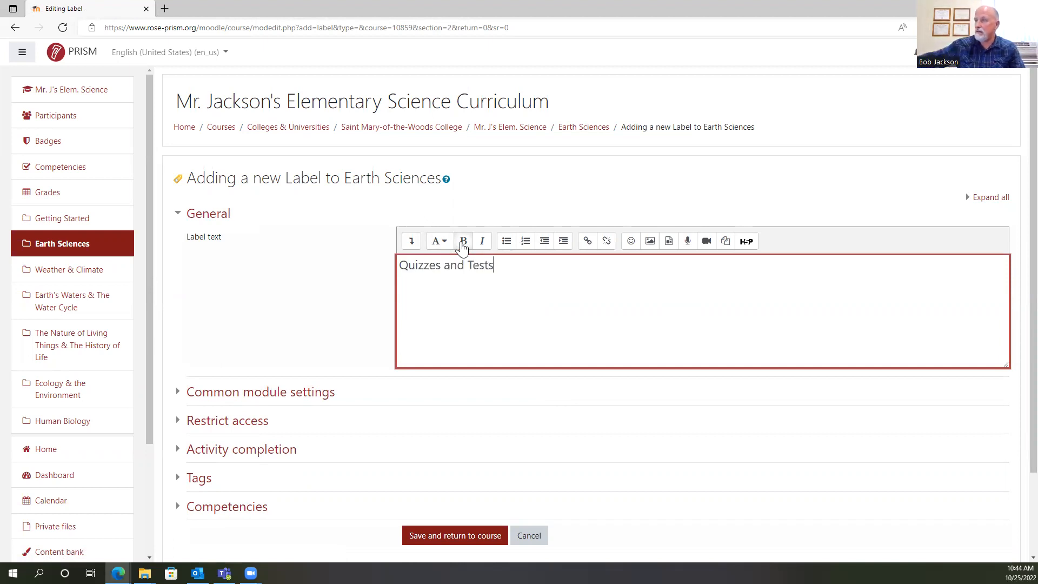
click(449, 530)
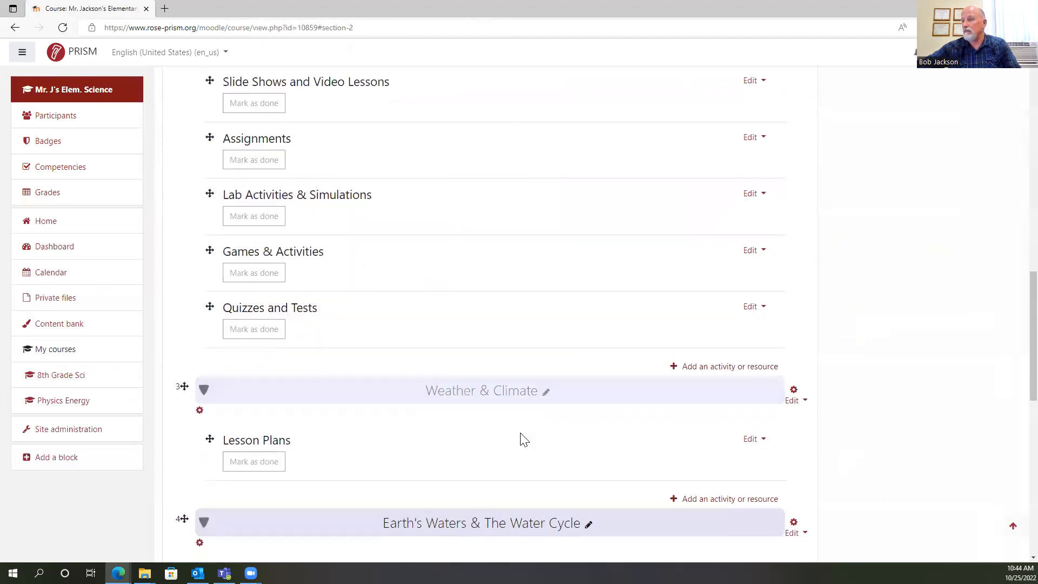
Add an "Additional Resources" label to Earth Sciences in bold Heading (medium) style and save it to the course.
scroll(560, 469, down, 1)
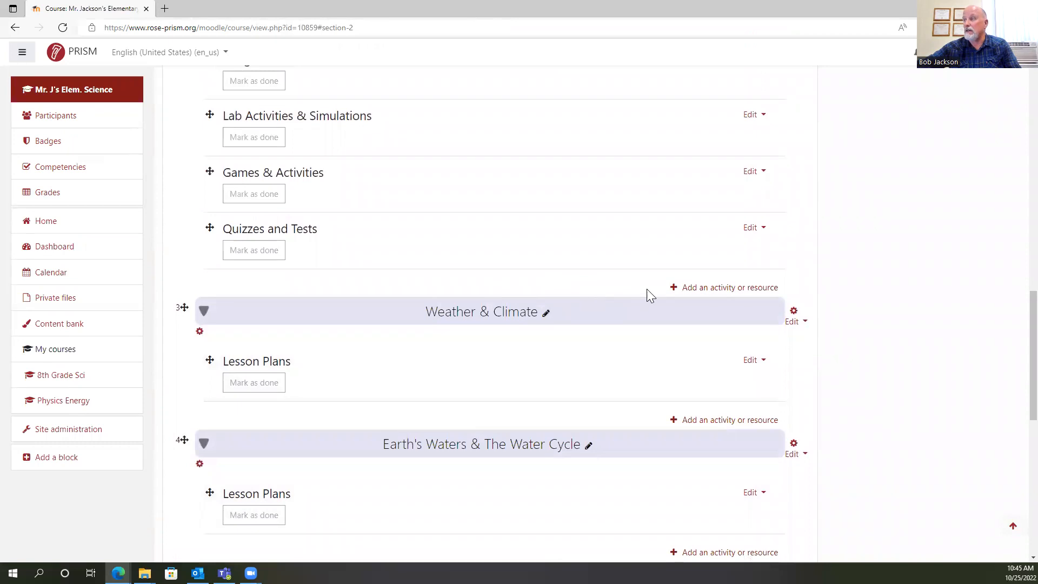
click(725, 288)
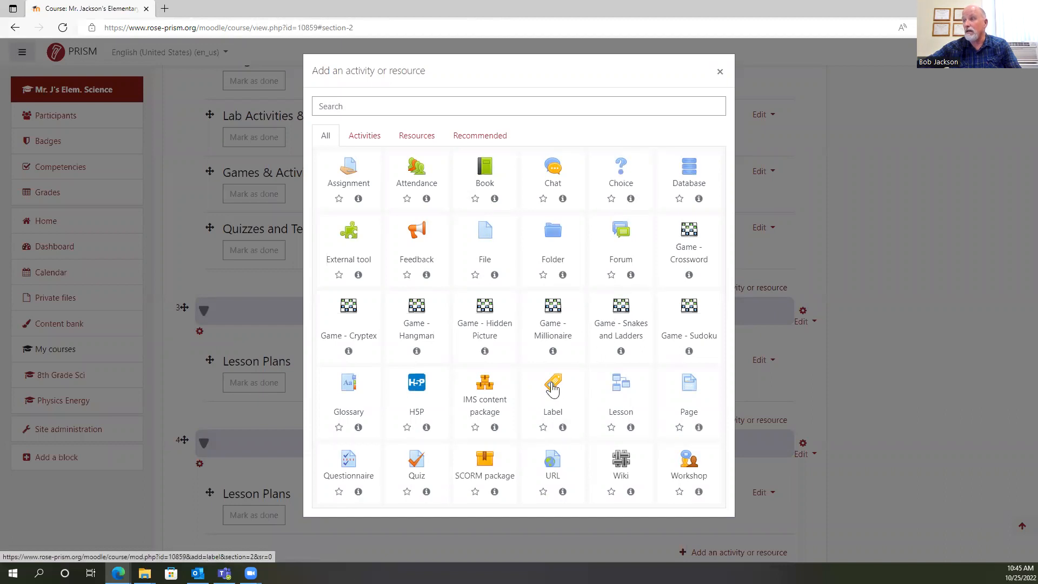
click(553, 387)
click(439, 241)
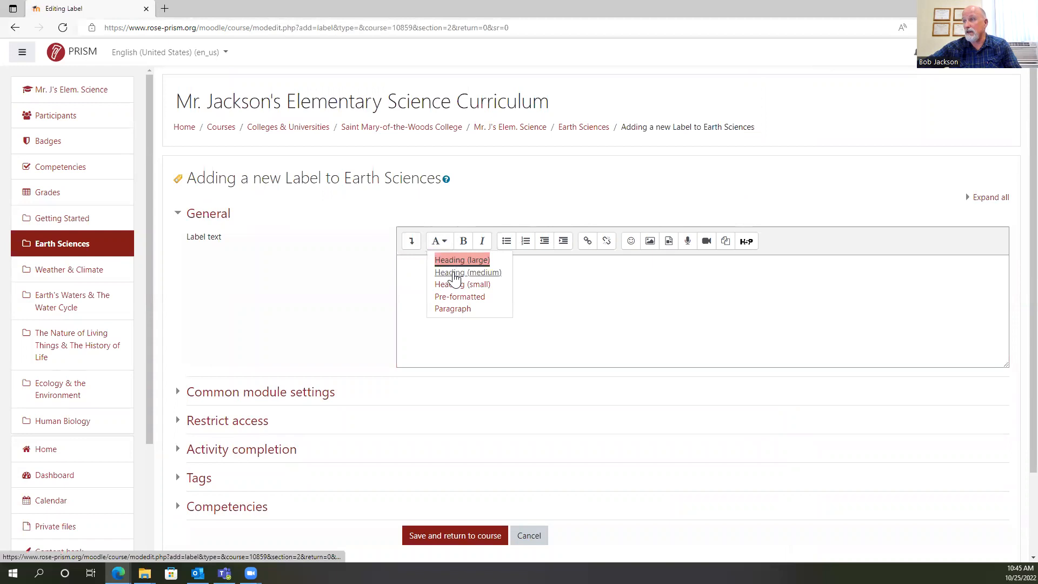
click(457, 272)
click(464, 242)
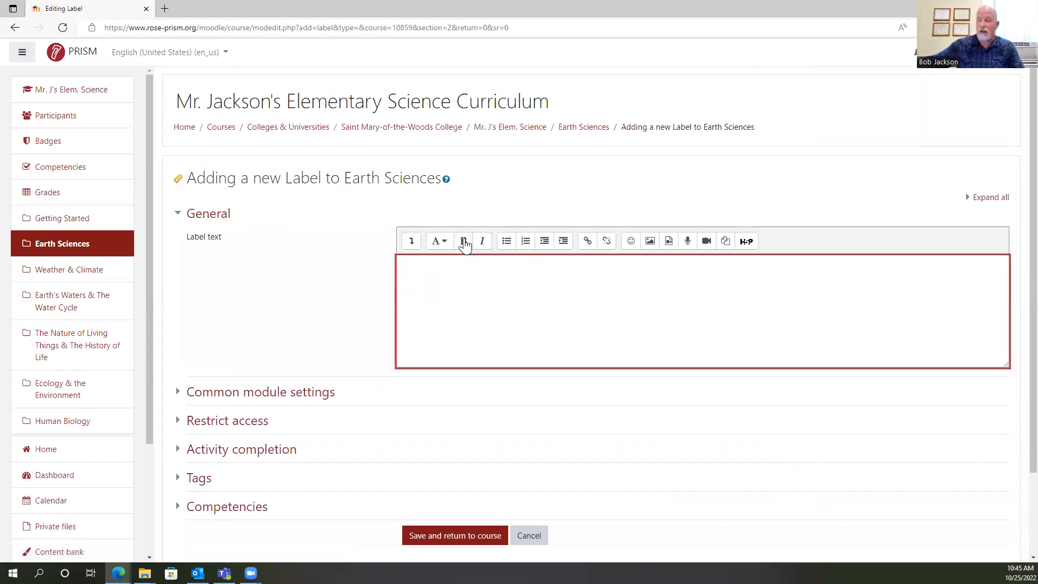
text(Additi)
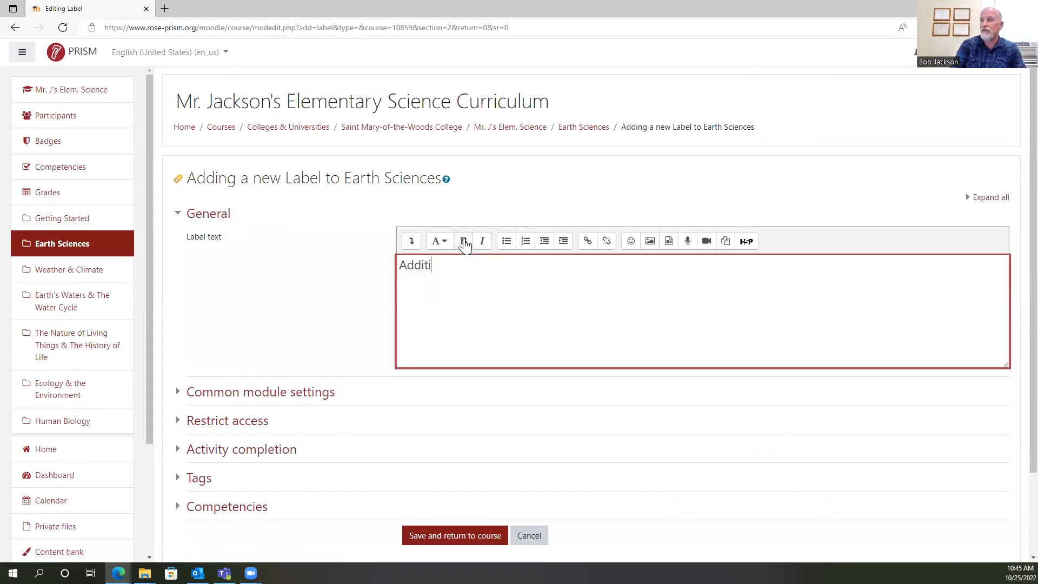
text(onal Resources)
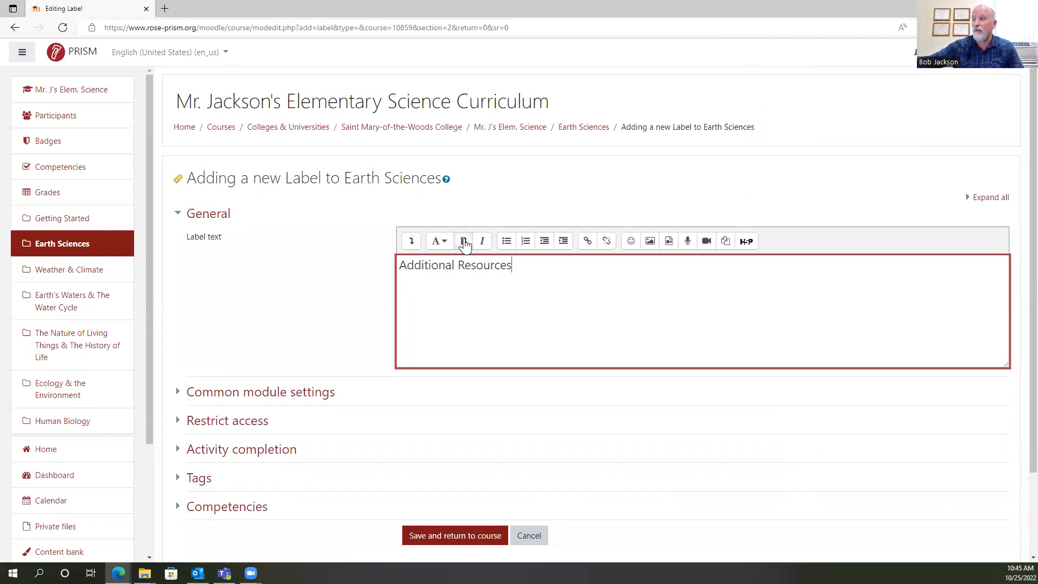
click(453, 535)
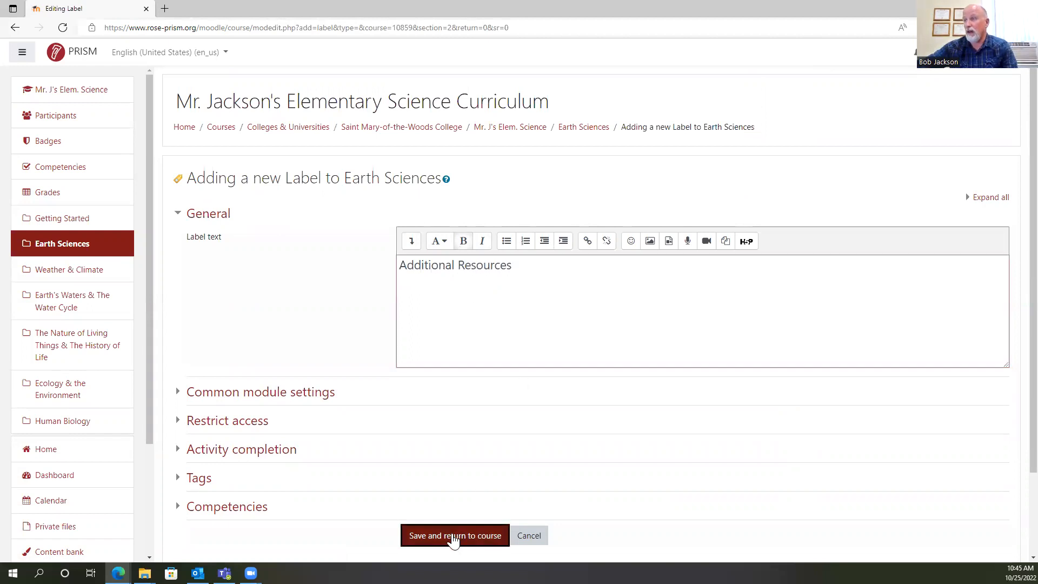
Review the labels in the Earth Sciences section and compare them with the neighbouring topic sections of the course.
scroll(542, 389, down, 3)
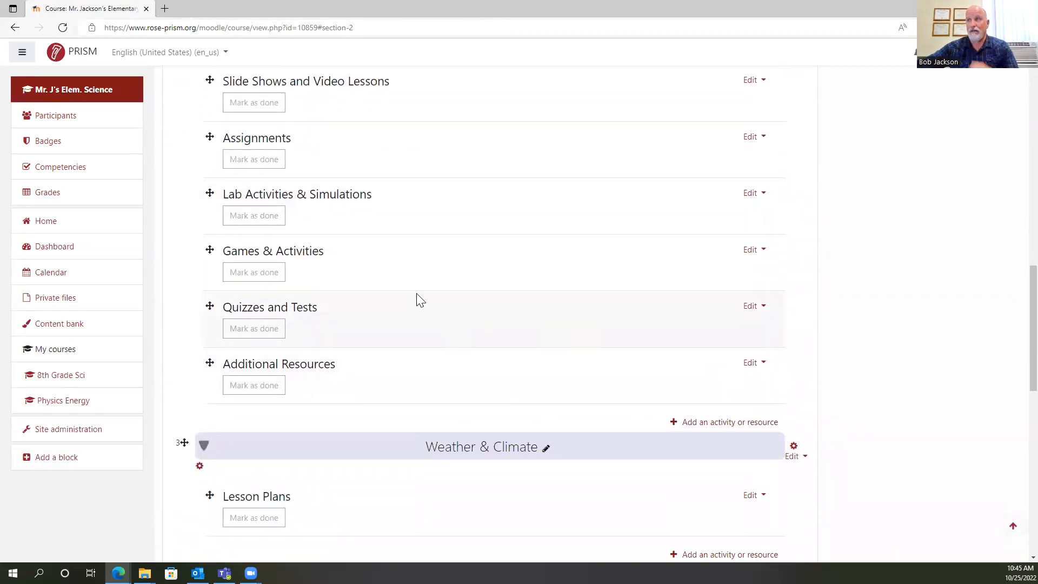
scroll(418, 299, up, 3)
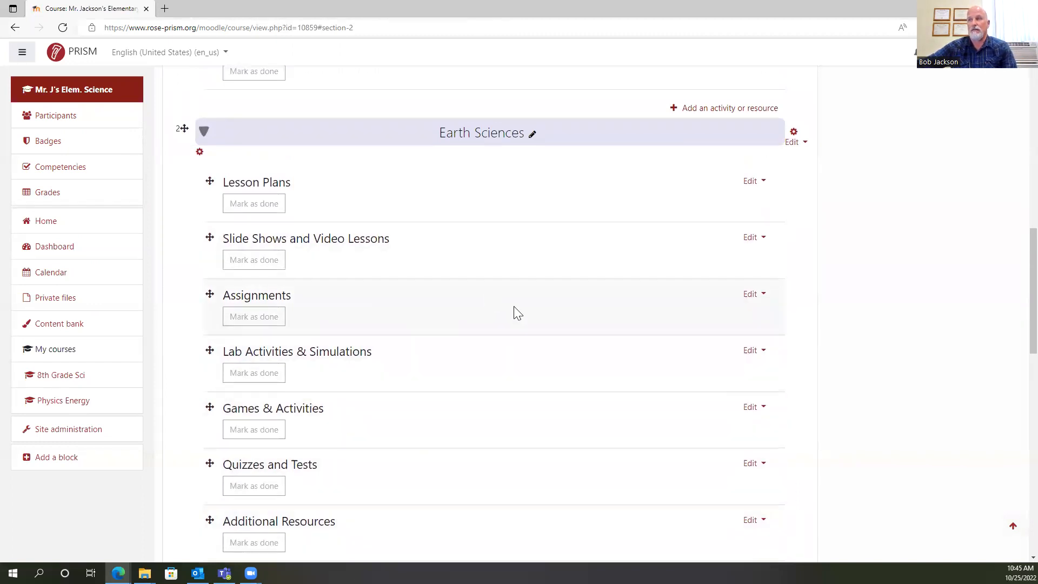
scroll(523, 306, down, 2)
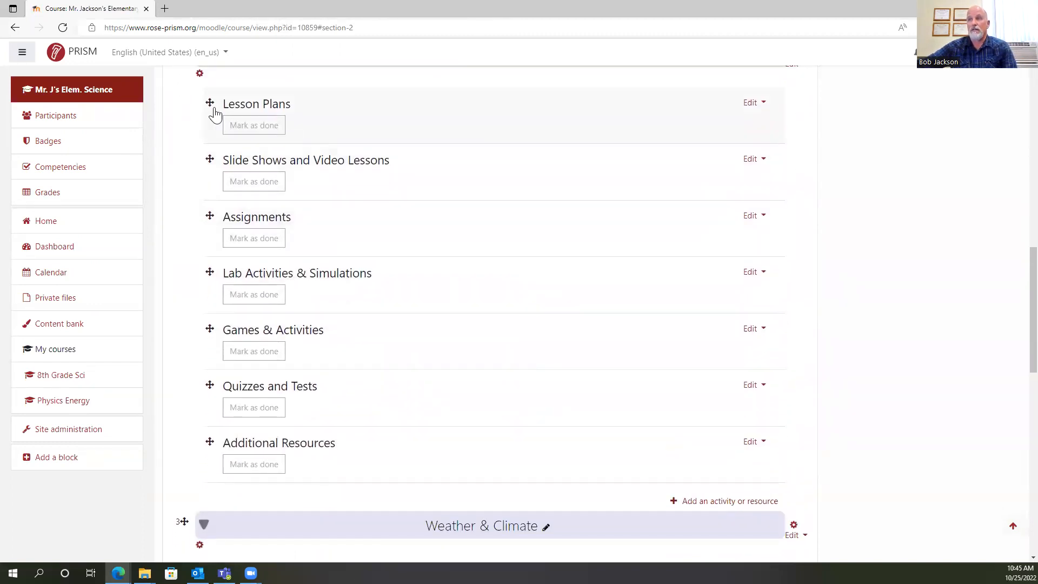
scroll(343, 519, down, 3)
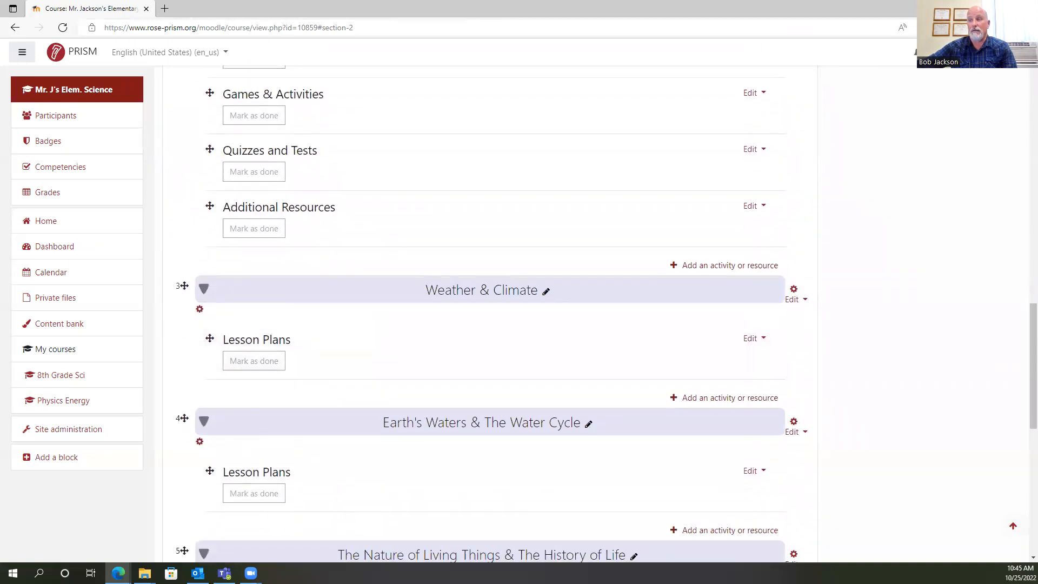
scroll(402, 501, up, 1)
scroll(487, 429, up, 3)
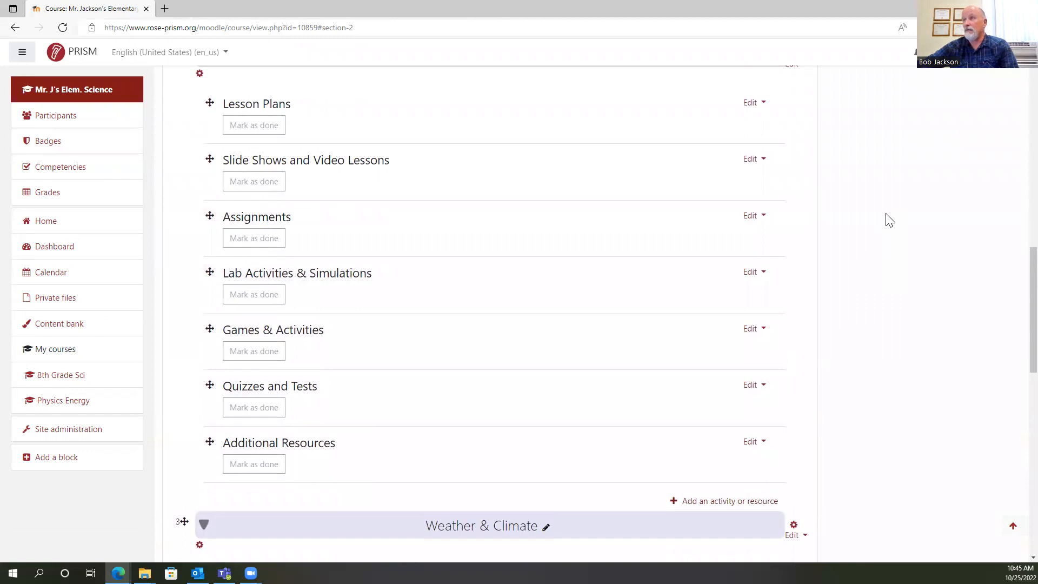
scroll(864, 225, up, 5)
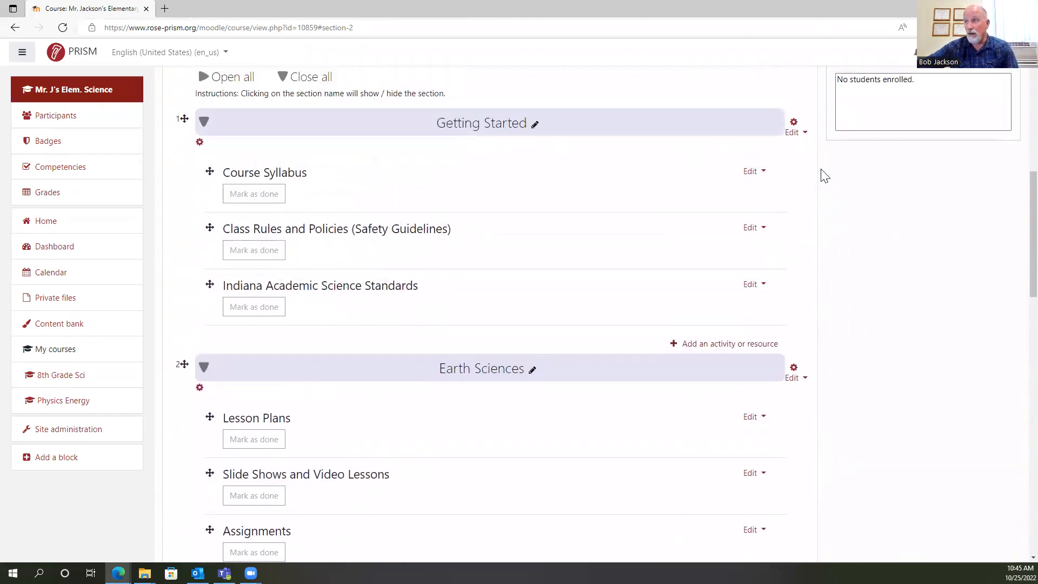
scroll(980, 210, up, 3)
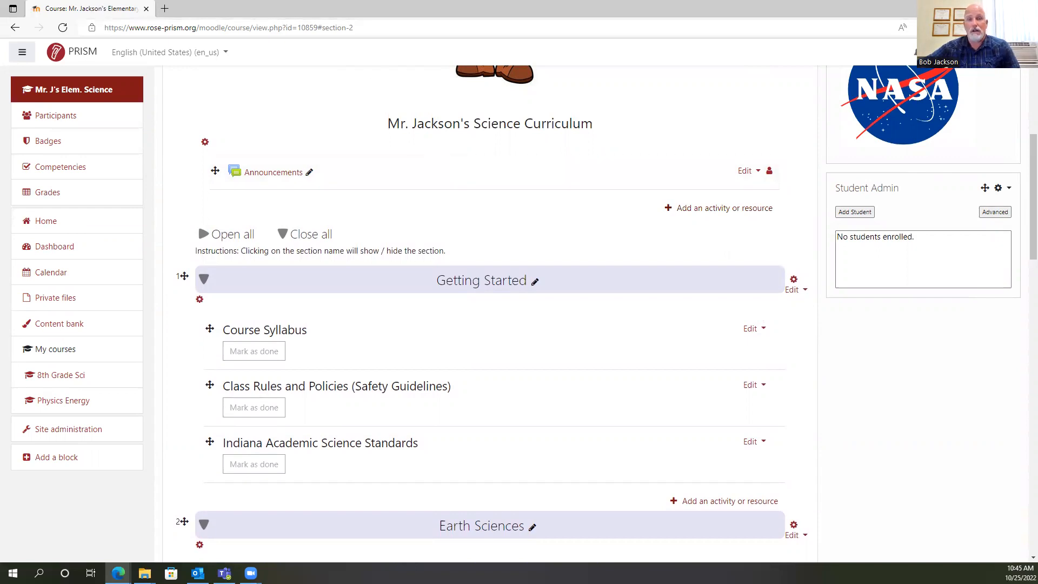
Upload the file "Waiver-Volunteer Foundation Day 2022" to Getting Started and move it directly below Course Syllabus.
scroll(422, 192, down, 3)
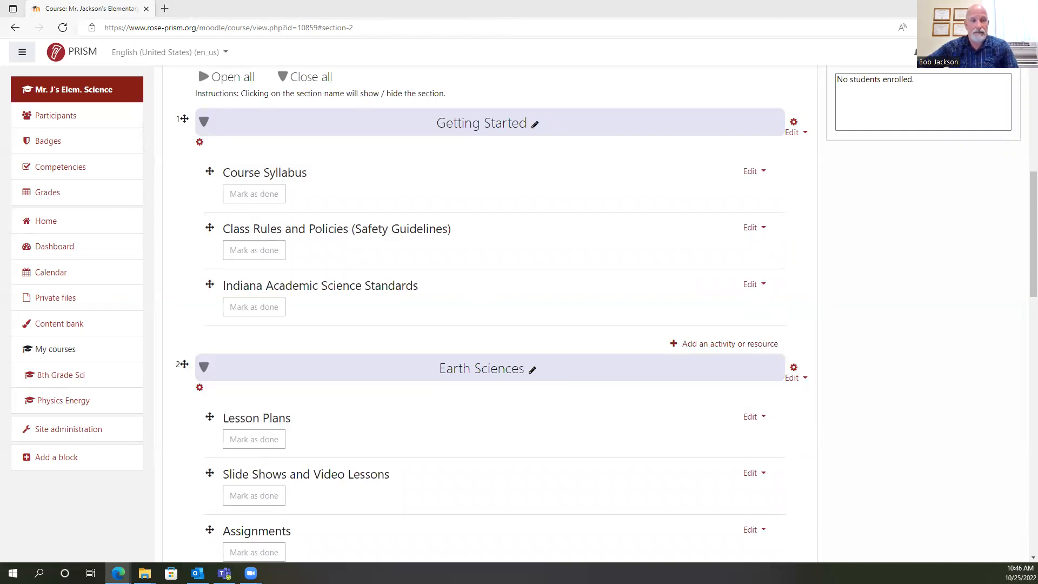
drag(0, 135, 274, 186)
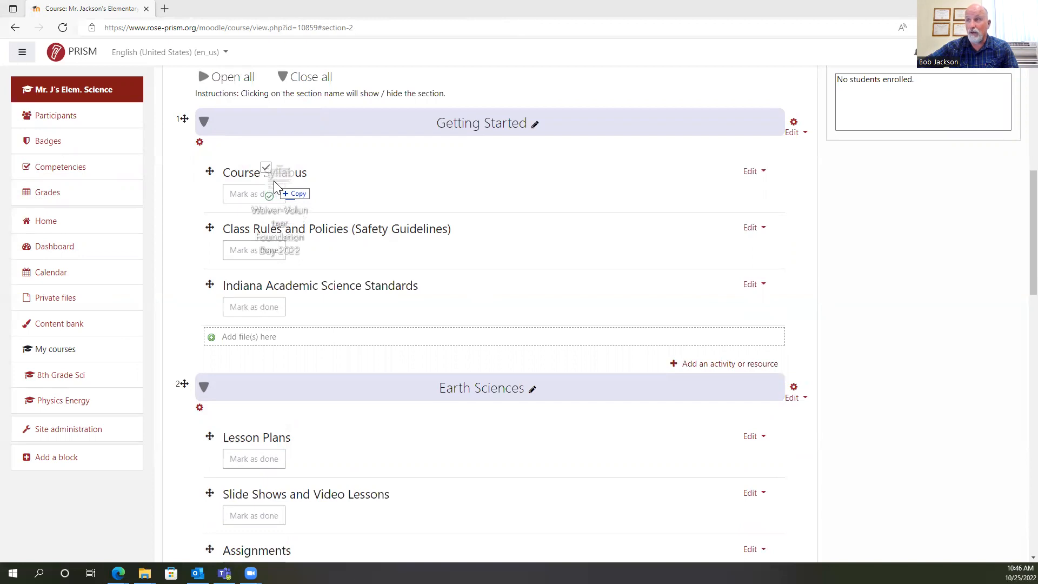
drag(274, 183, 277, 183)
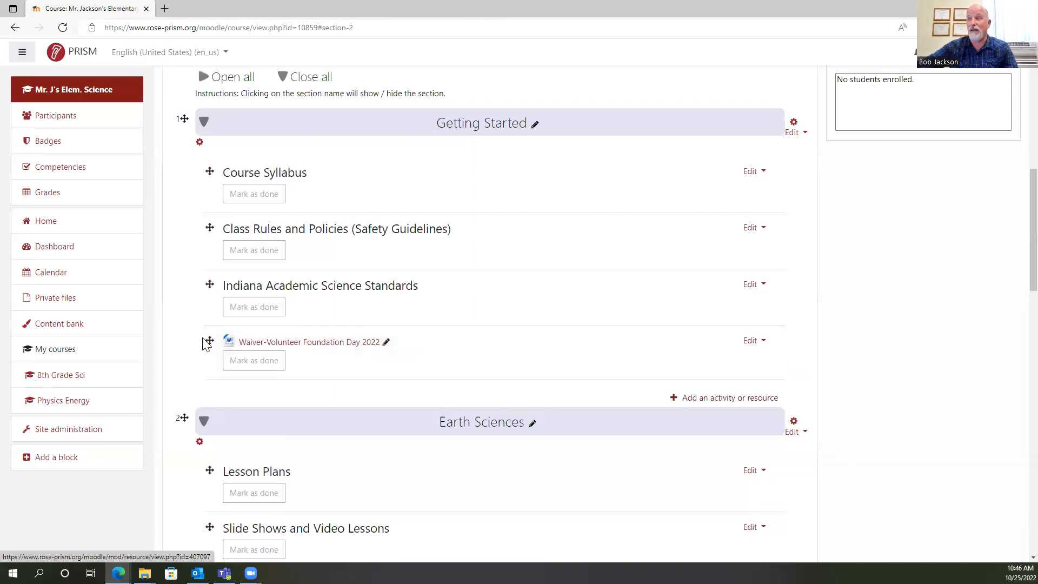
drag(210, 340, 217, 268)
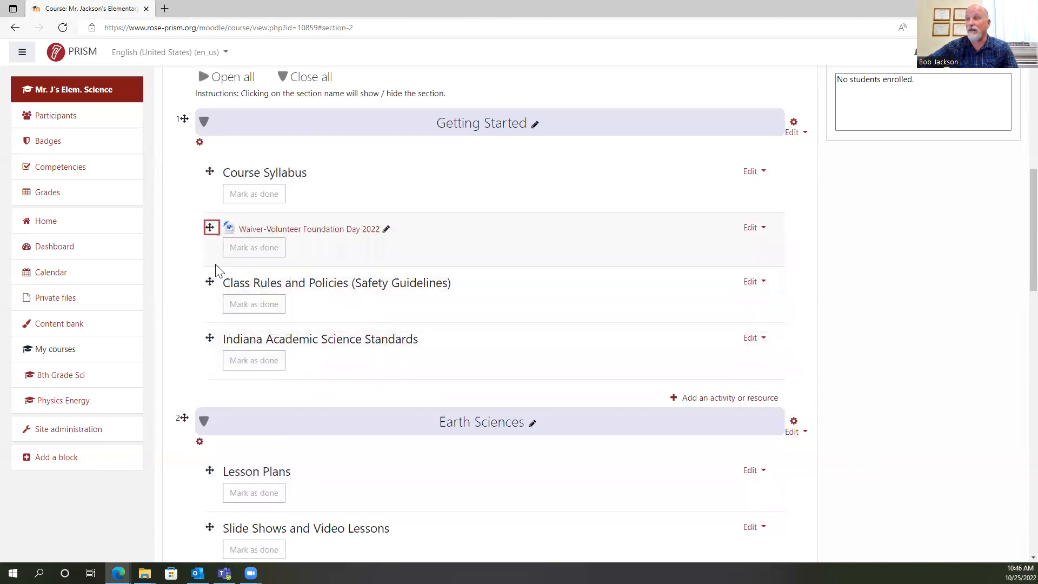
Open the title of the waiver file for editing, leave it without changes, and indent the file one level.
click(385, 229)
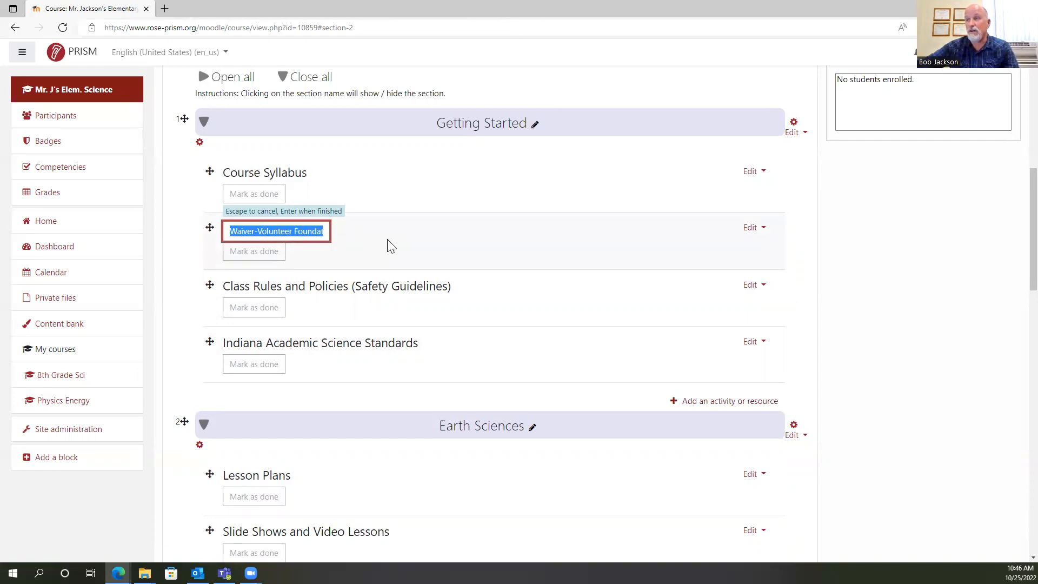
key(Return)
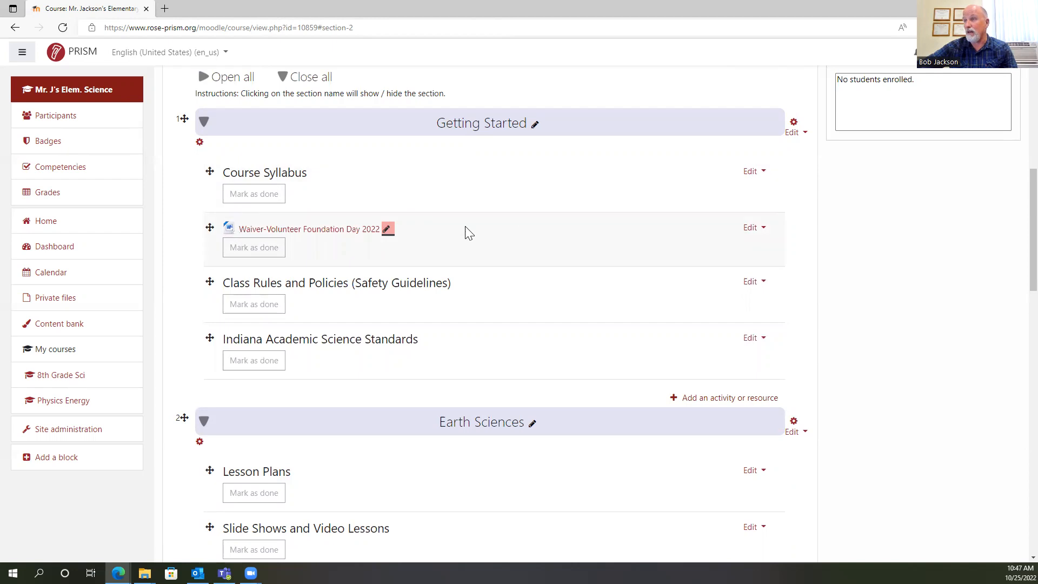
click(751, 230)
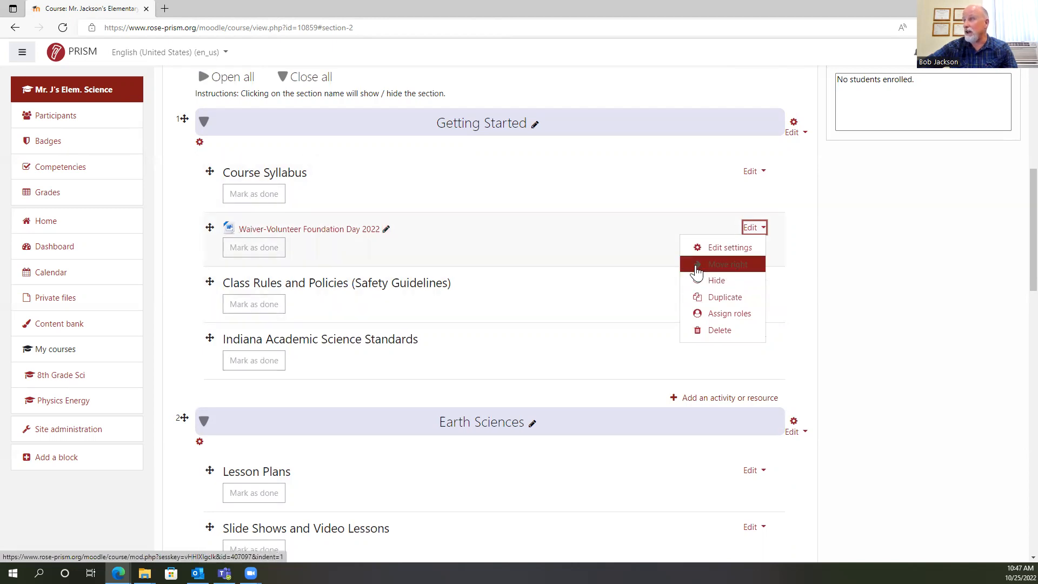
click(727, 266)
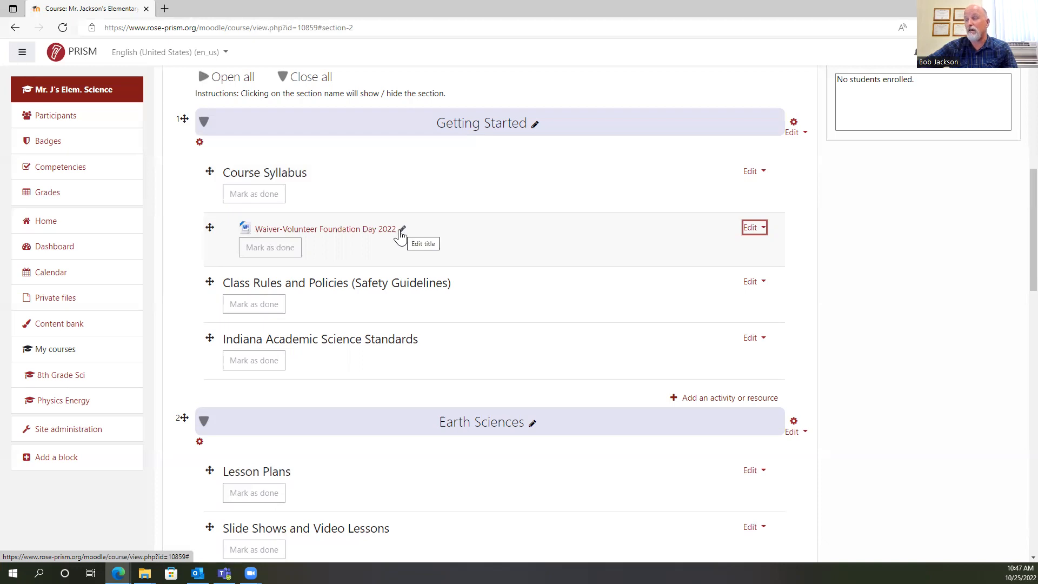
Delete the file "Waiver-Volunteer Foundation Day 2022" from the Getting Started section.
click(752, 227)
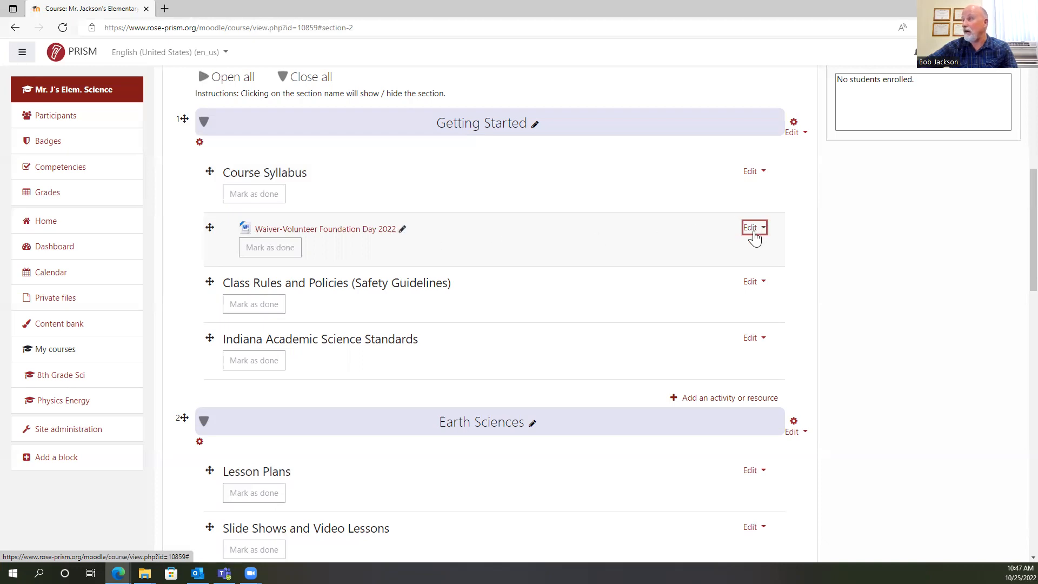
click(717, 346)
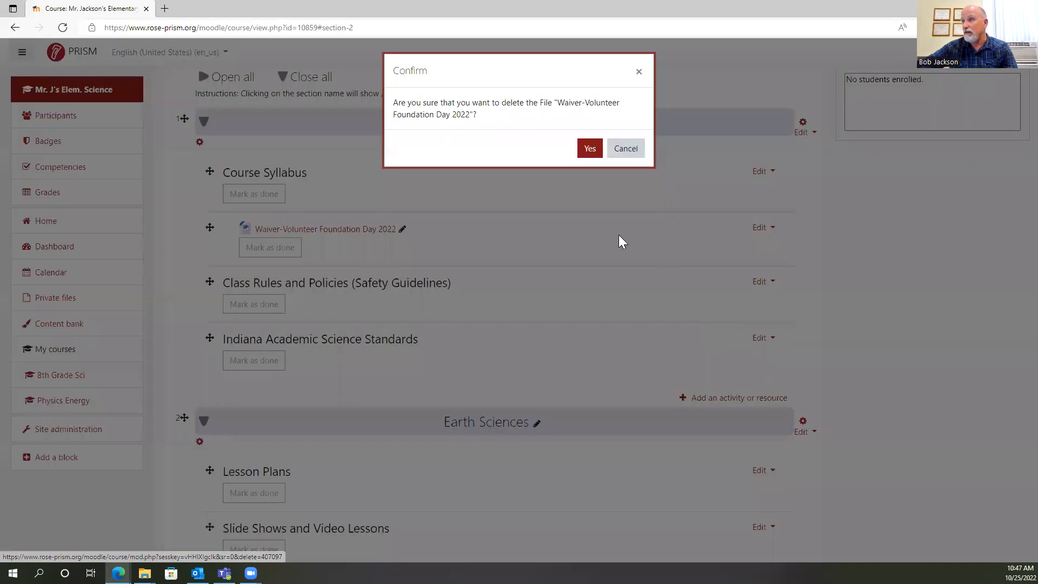
click(588, 149)
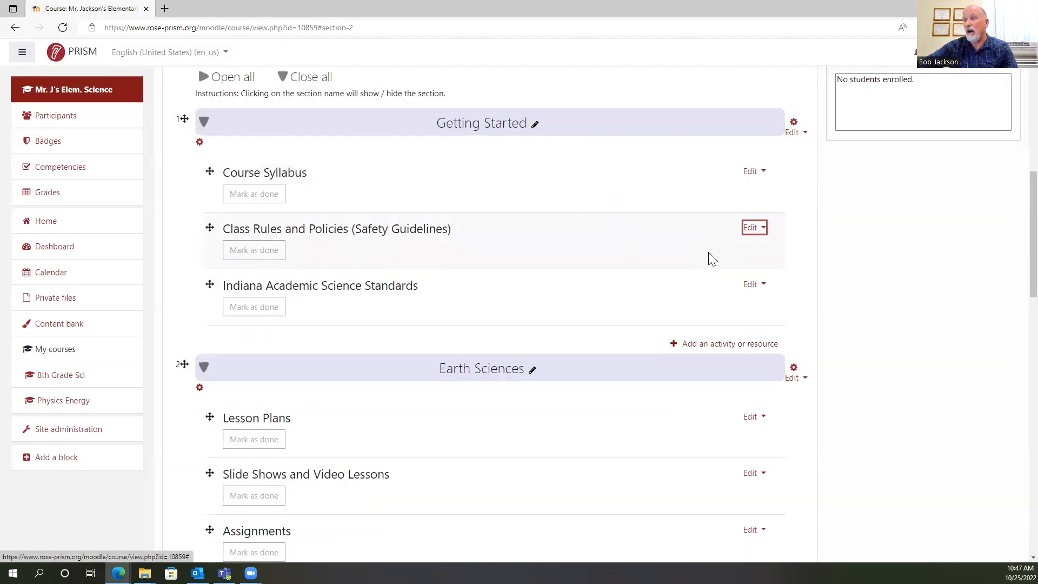
Start a URL resource in Getting Started and open the PhET Pendulum Lab teaching resources page in a new browser tab.
click(701, 345)
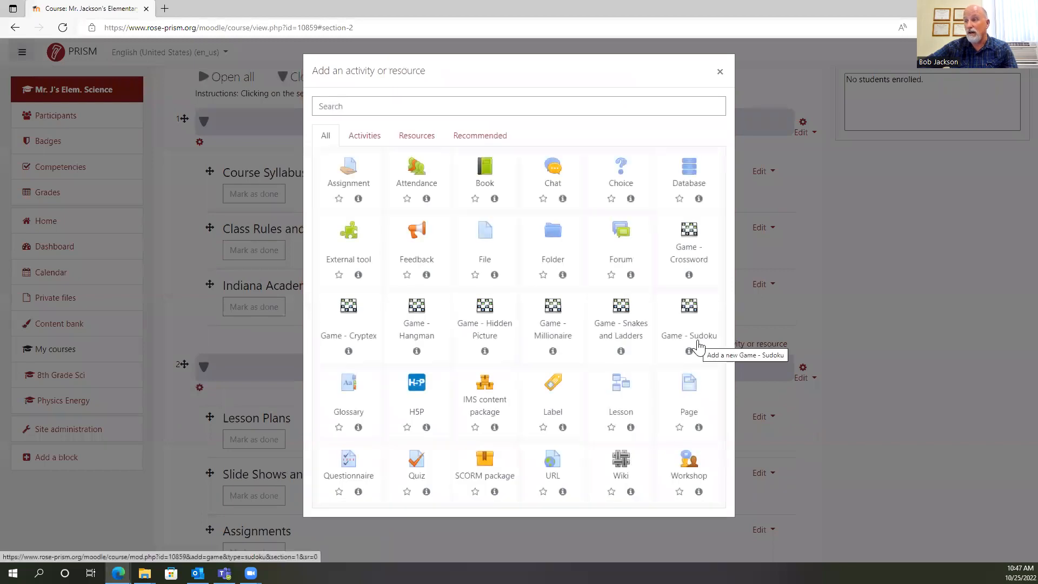
click(551, 463)
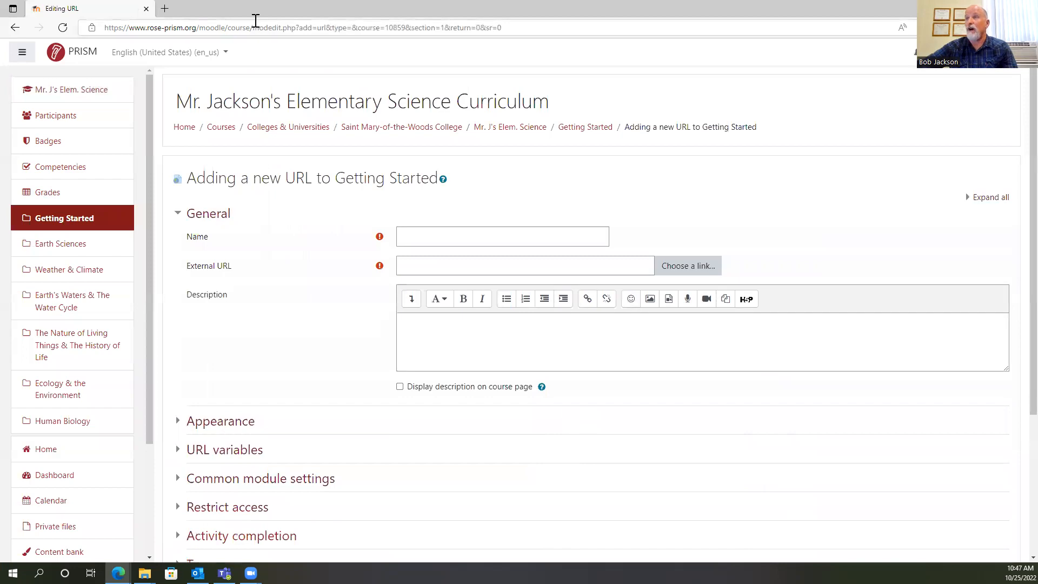
click(164, 9)
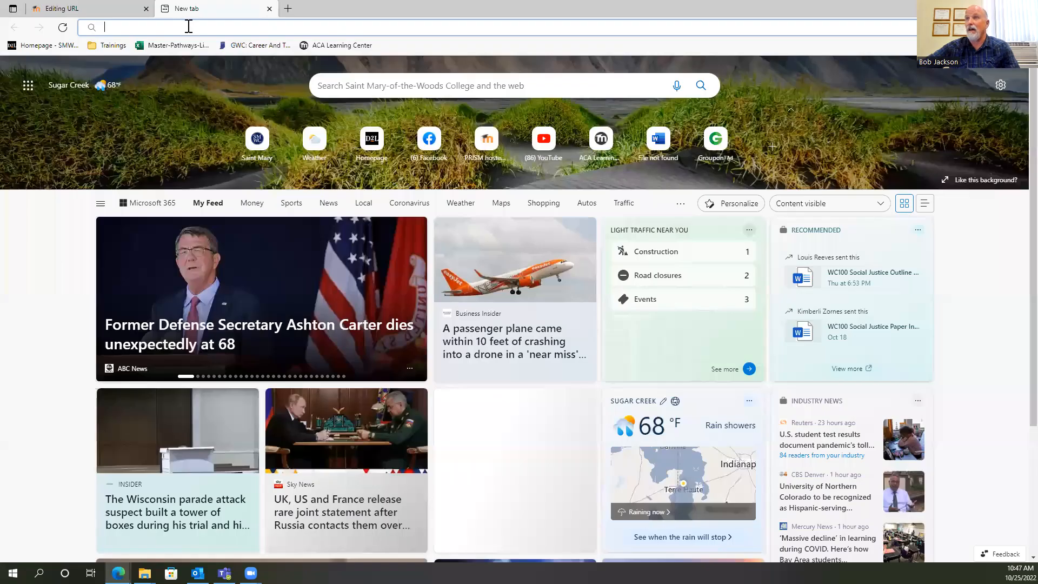
click(189, 27)
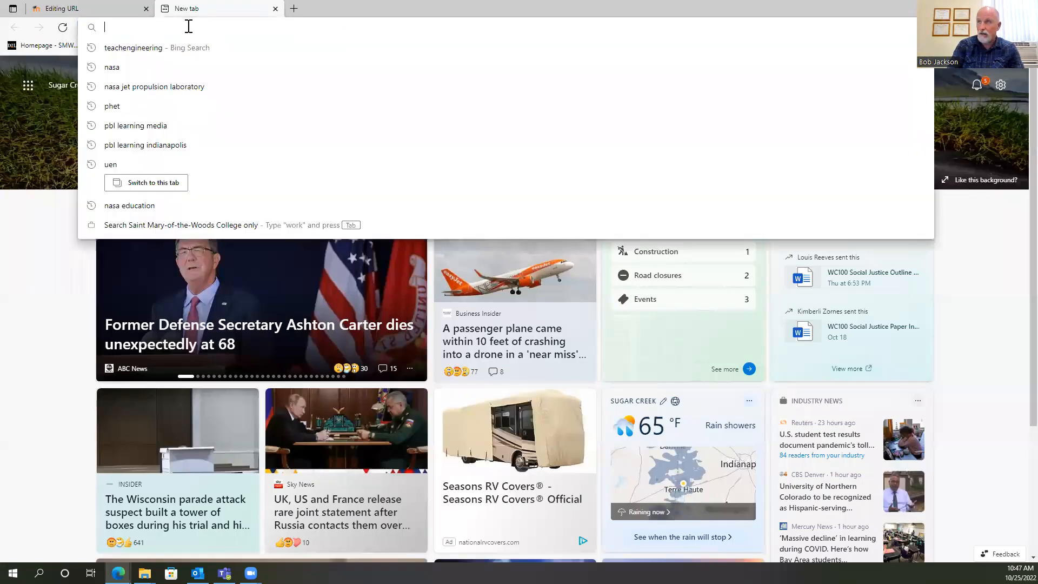
text(ph)
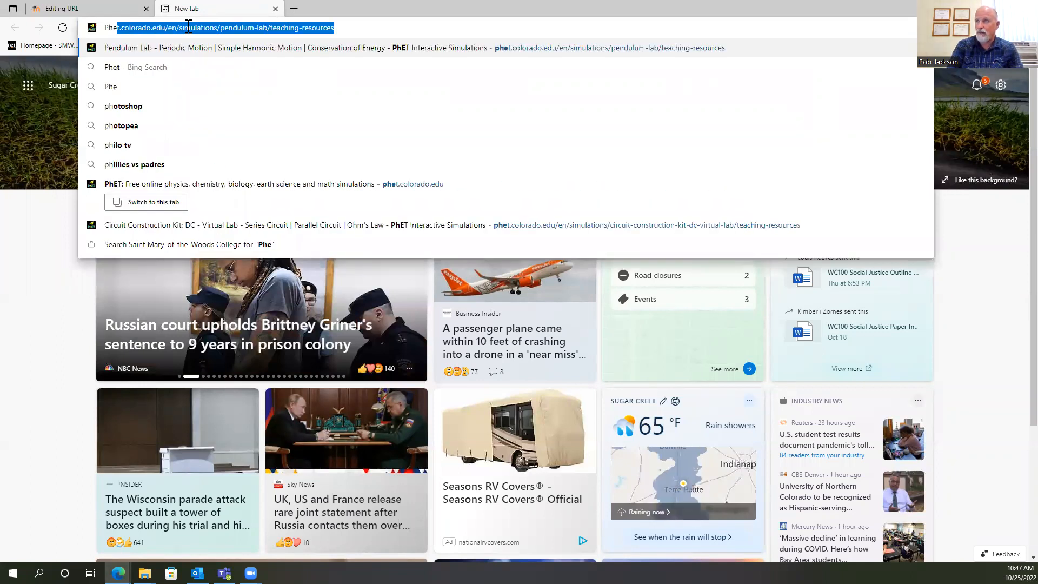
key(Return)
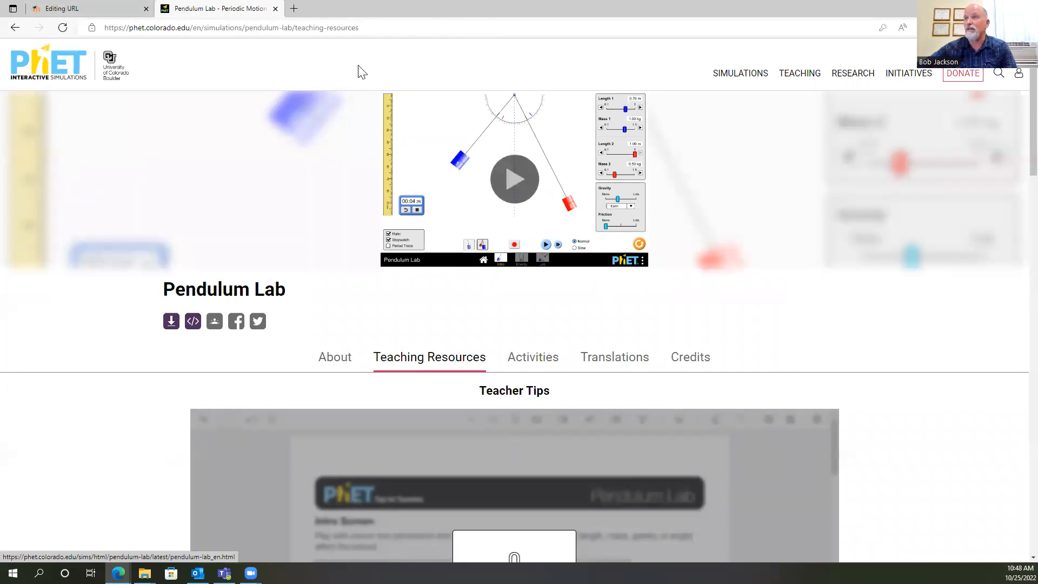
click(368, 31)
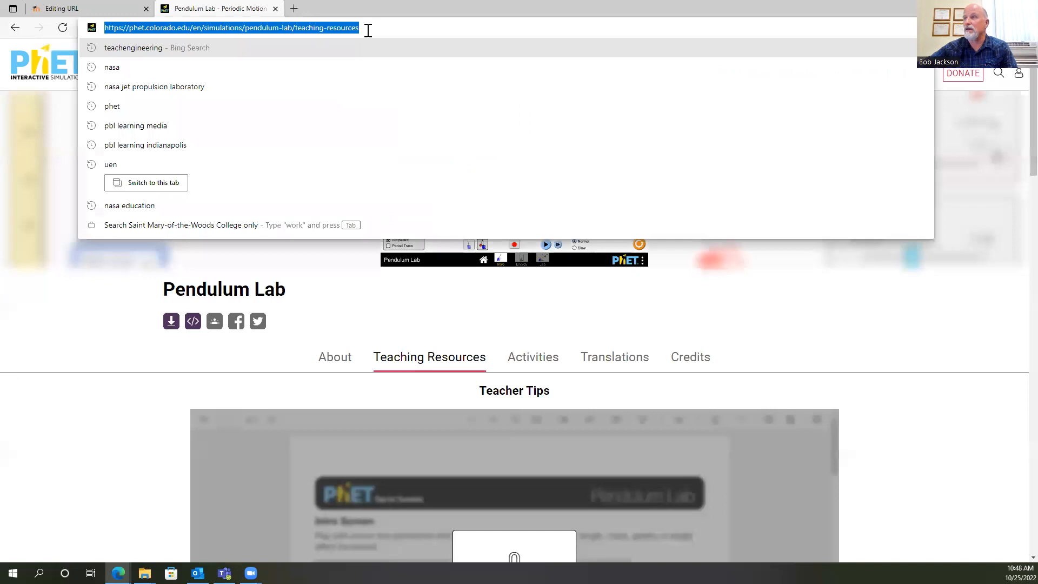
right_click(323, 27)
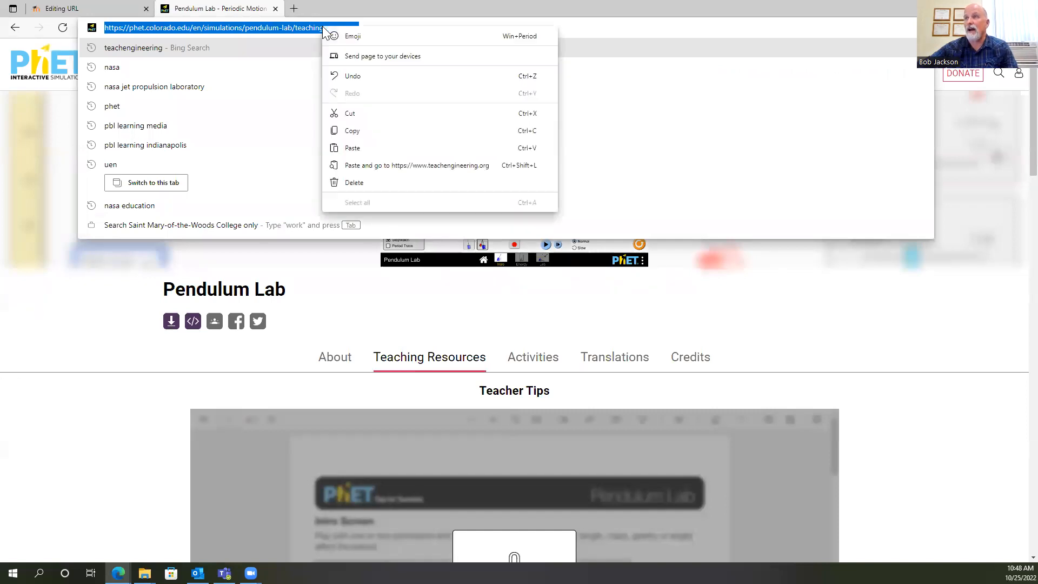
click(113, 8)
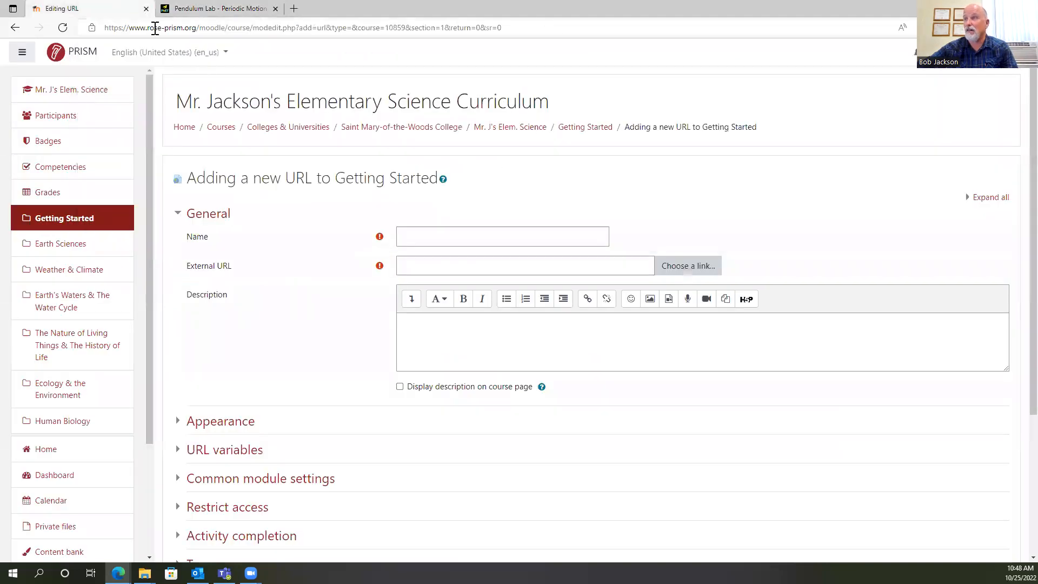
click(421, 267)
right_click(421, 266)
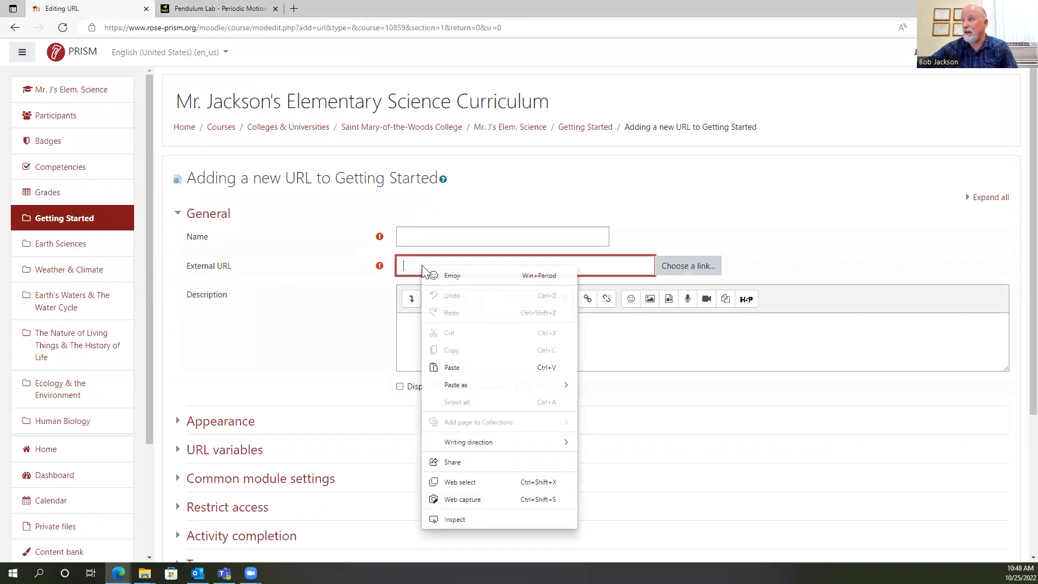
click(455, 367)
Name the new URL resource "PhET Simulations (Pendulum Lab)".
click(427, 232)
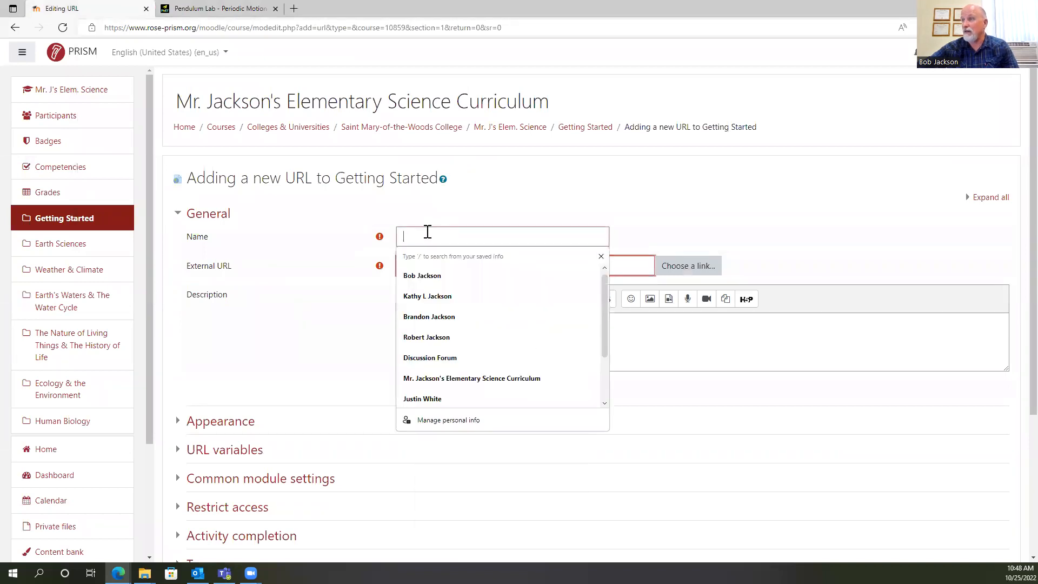
text(PhET)
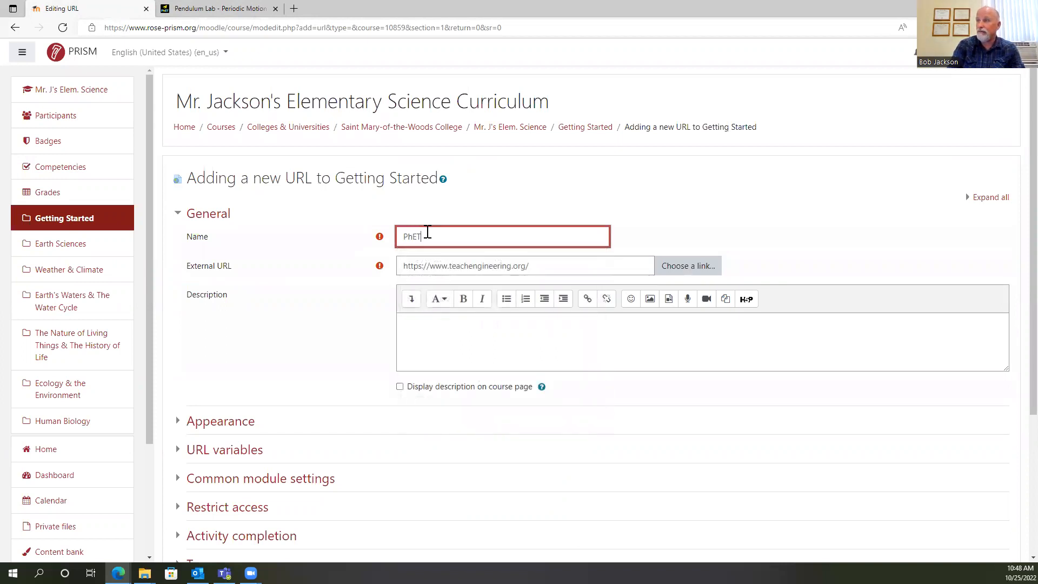
text( Simulations (Pendu)
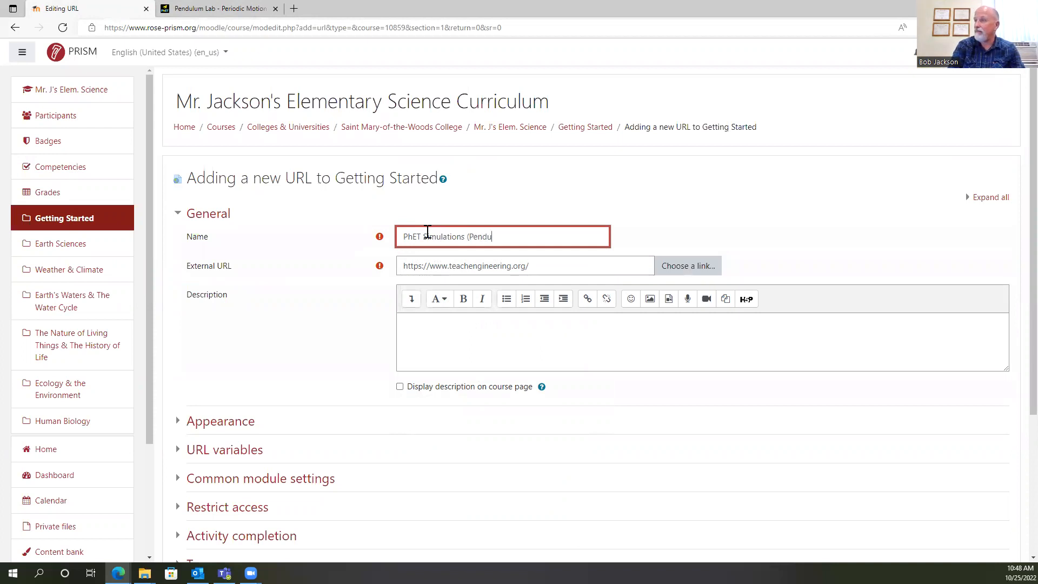
text())
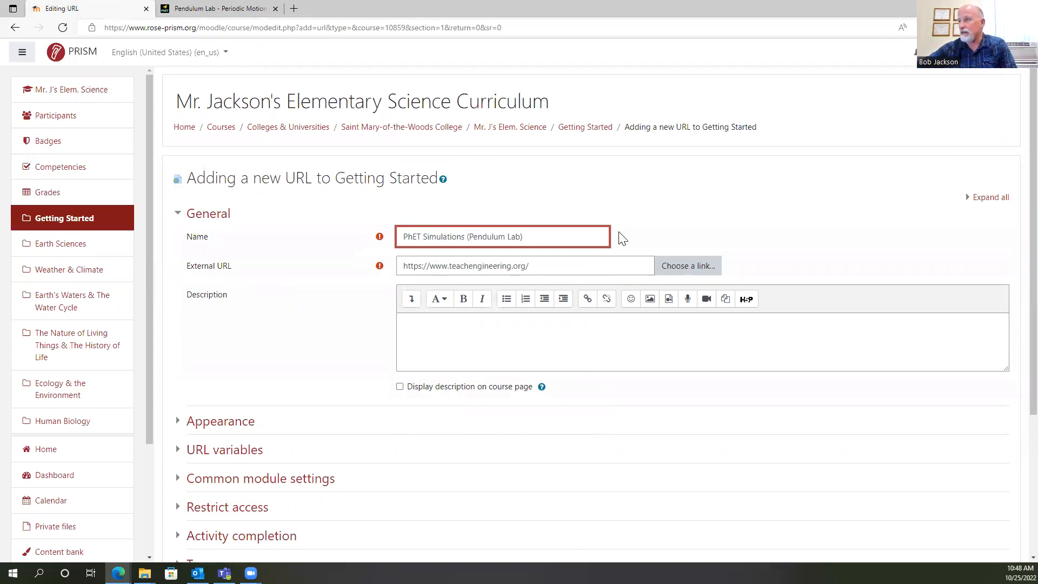
Set the URL resource's display appearance to New window.
scroll(619, 234, down, 3)
scroll(627, 195, up, 2)
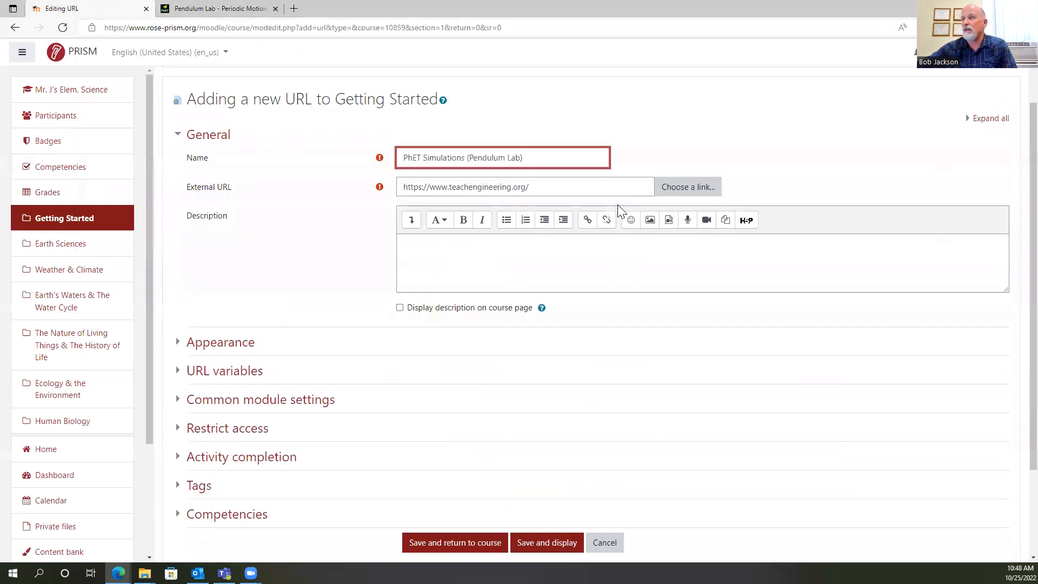
click(238, 346)
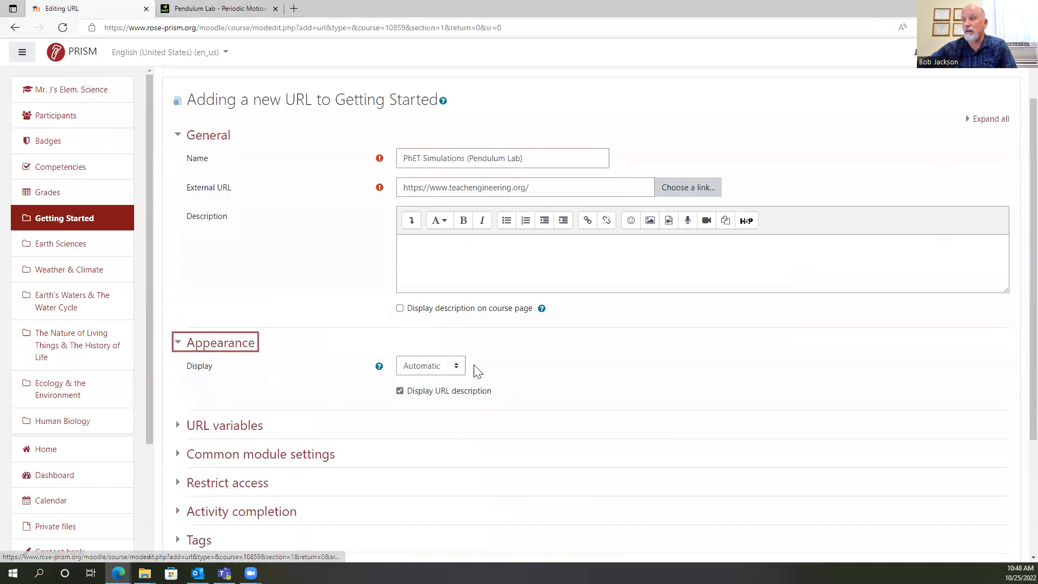
click(456, 365)
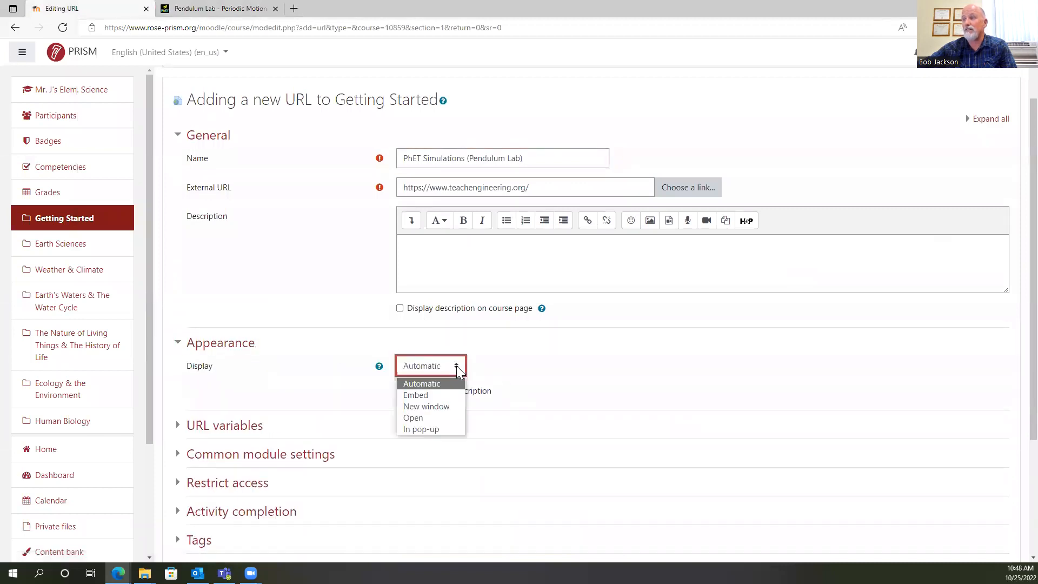
click(435, 406)
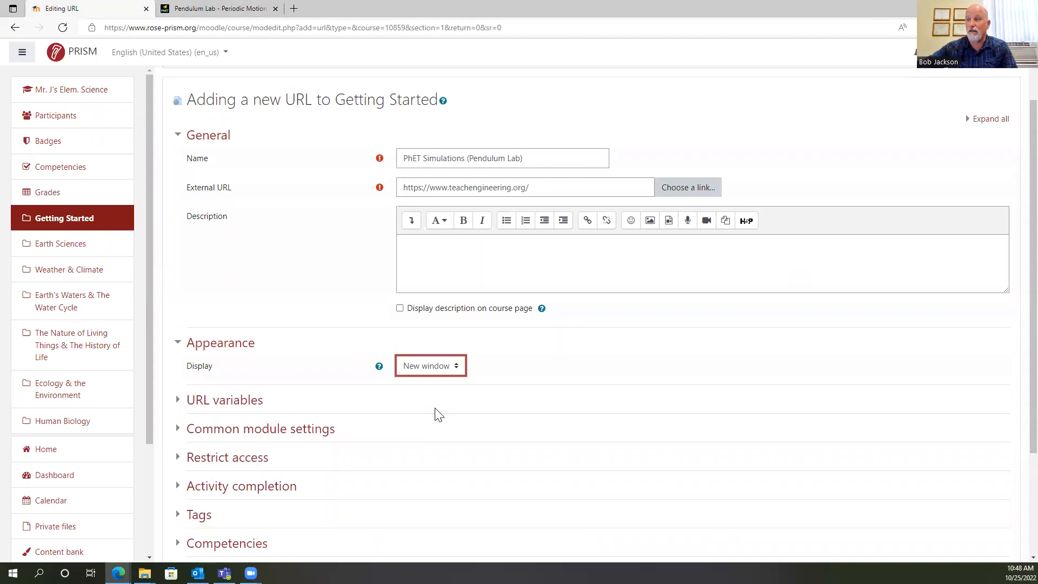
Review the URL resource's activity completion settings, then save it and return to the course page.
scroll(521, 352, down, 3)
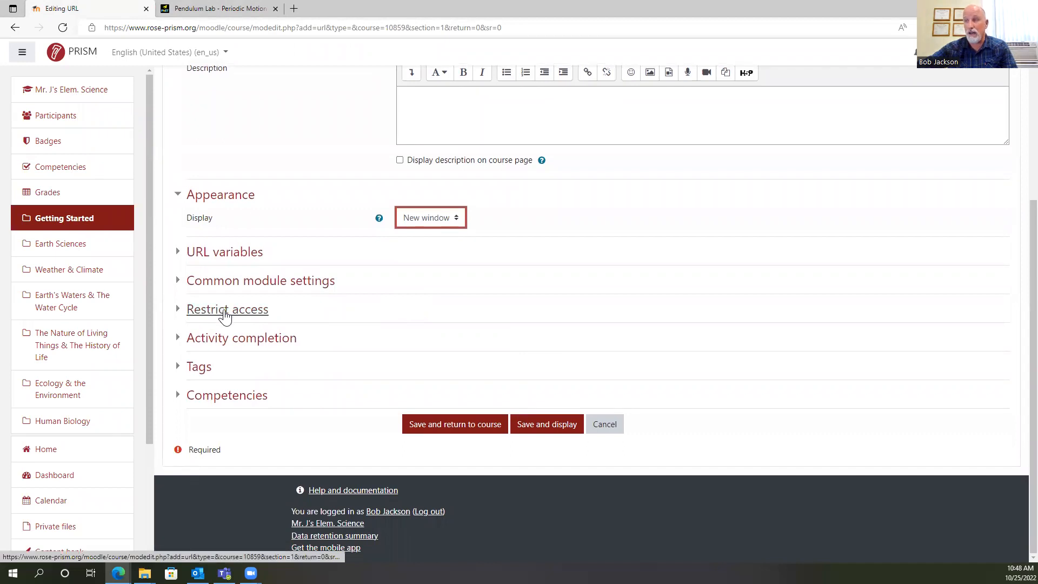
scroll(591, 187, up, 3)
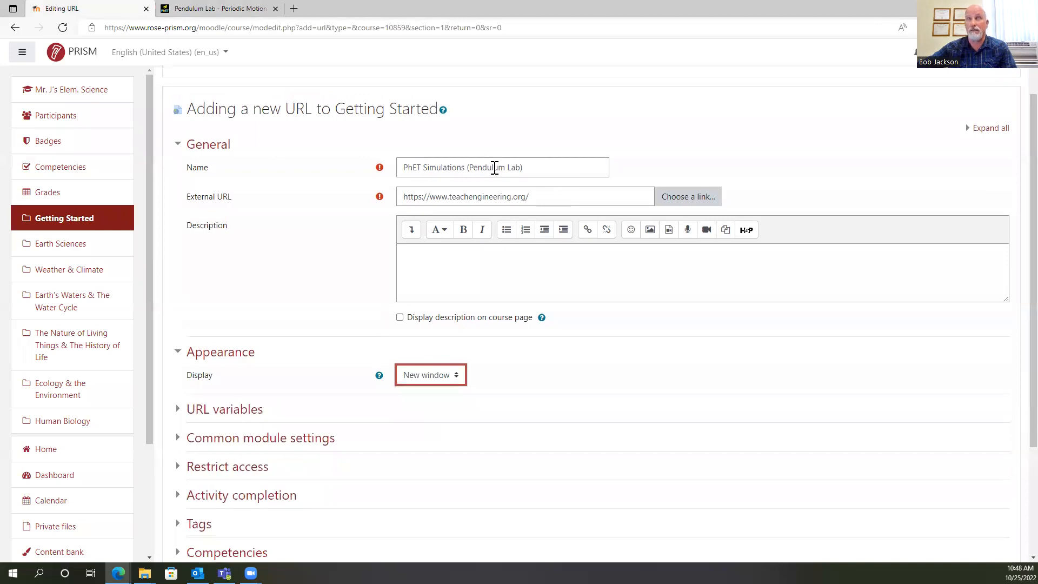
scroll(332, 445, down, 3)
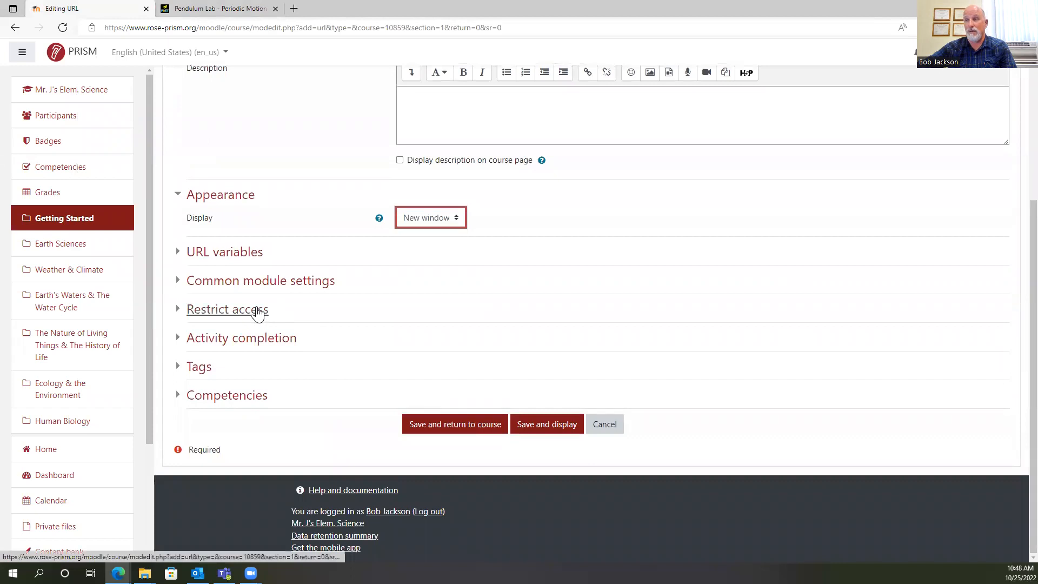
click(275, 340)
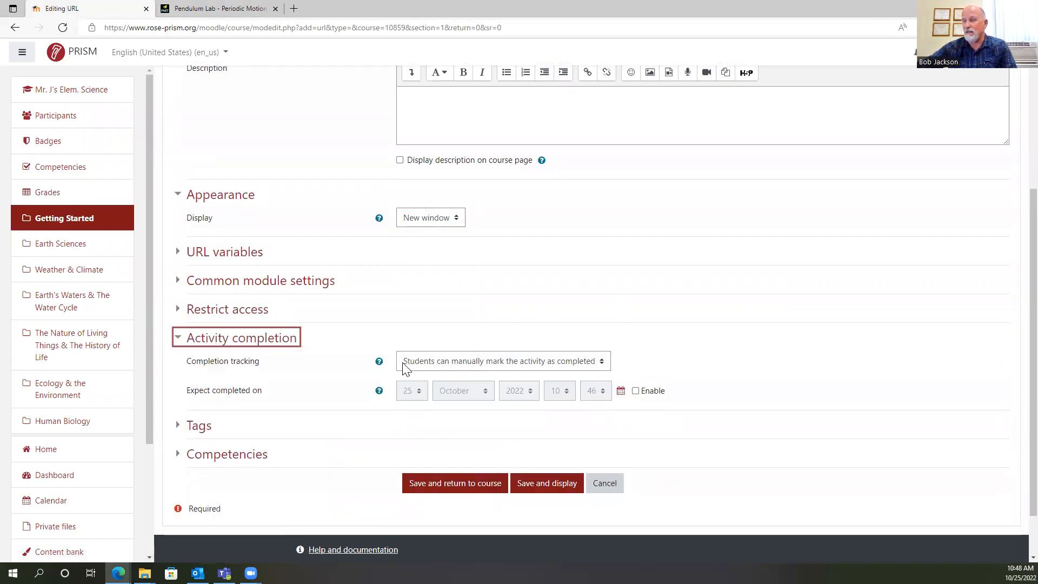
scroll(636, 307, up, 2)
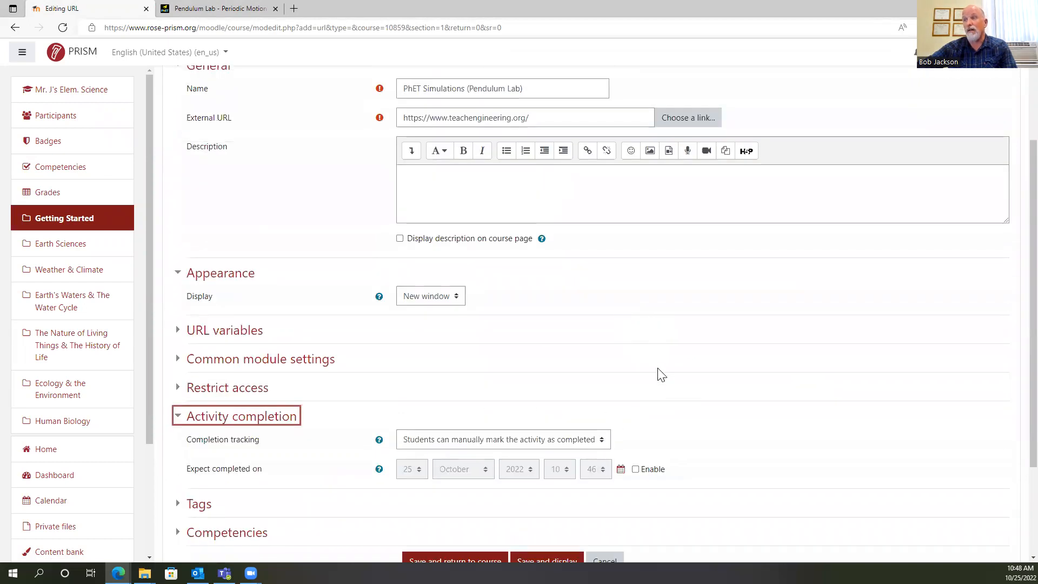
scroll(657, 374, up, 2)
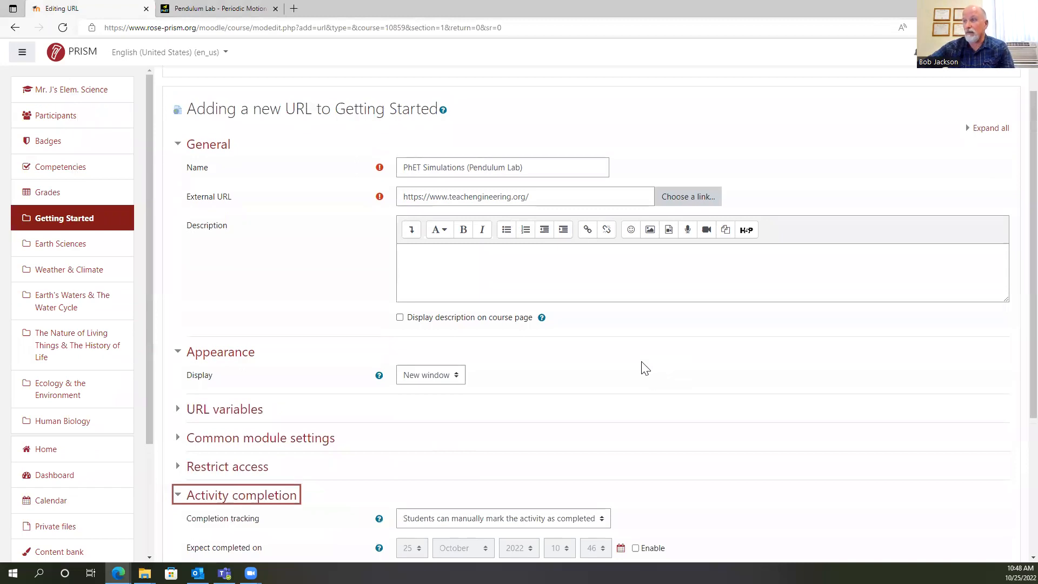
scroll(341, 257, up, 2)
scroll(331, 270, down, 3)
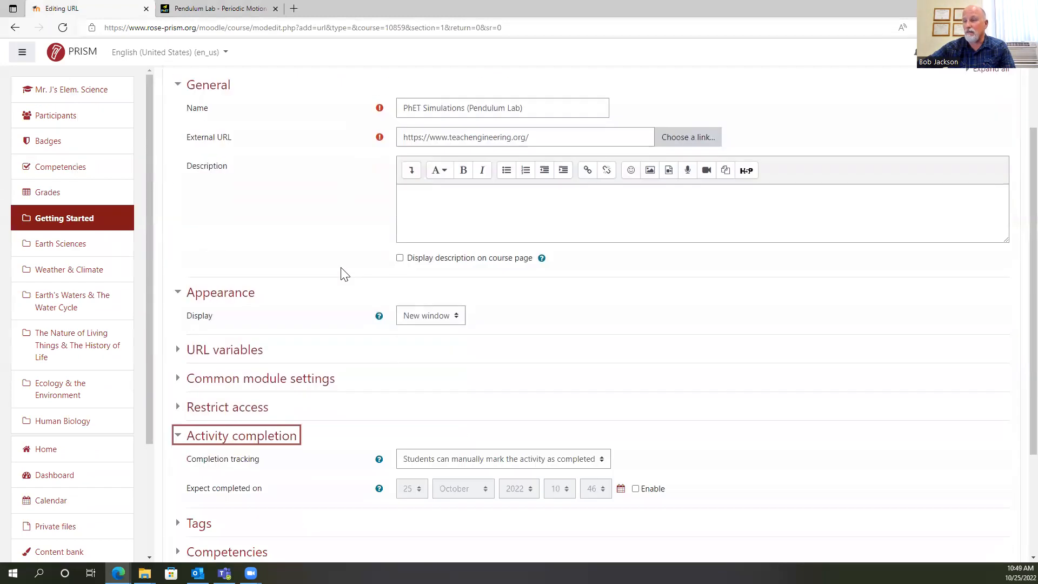
click(472, 480)
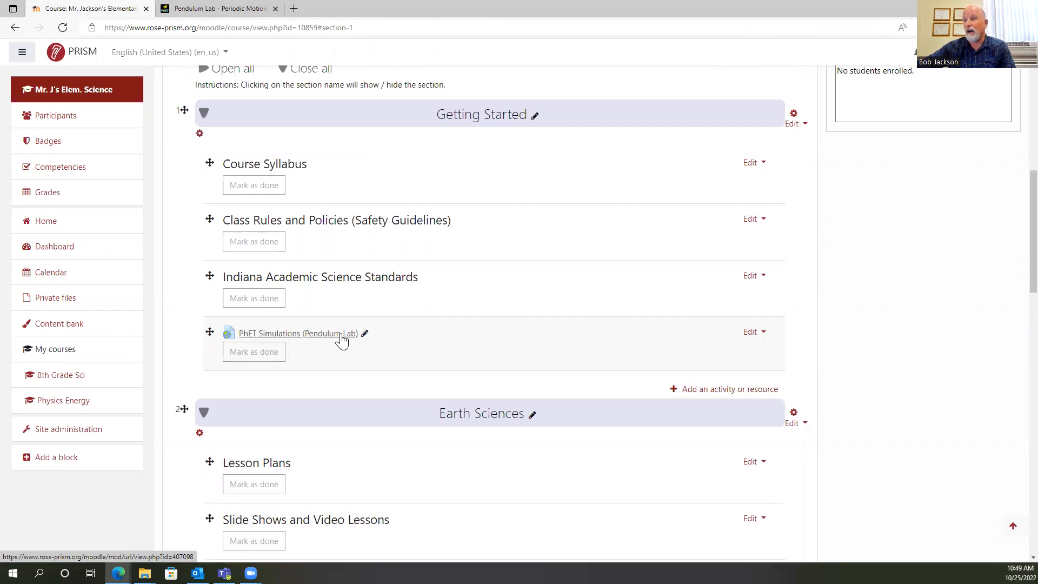
Delete the URL "PhET Simulations (Pendulum Lab)" from the Getting Started section.
click(739, 392)
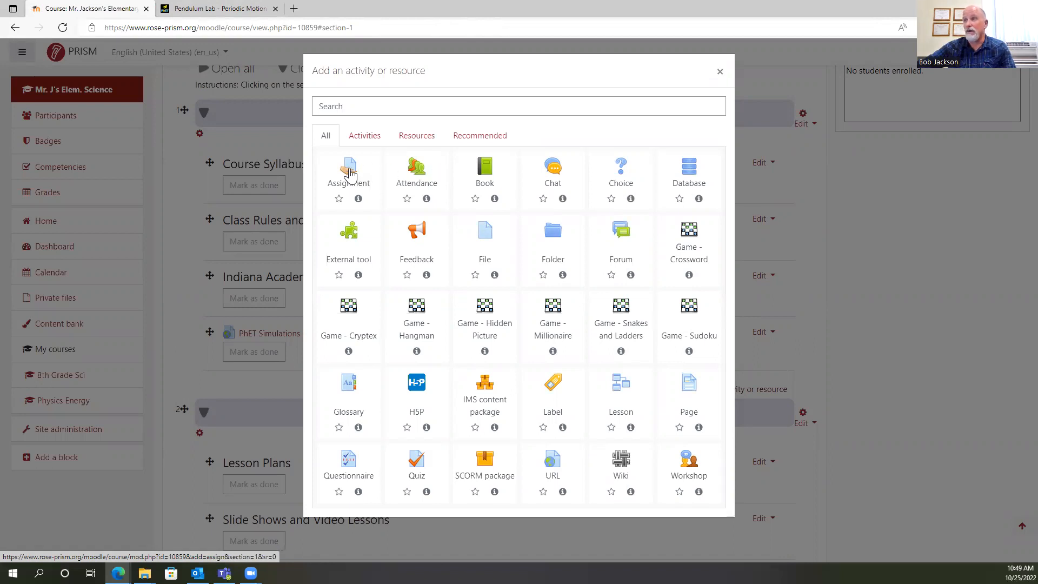
click(720, 72)
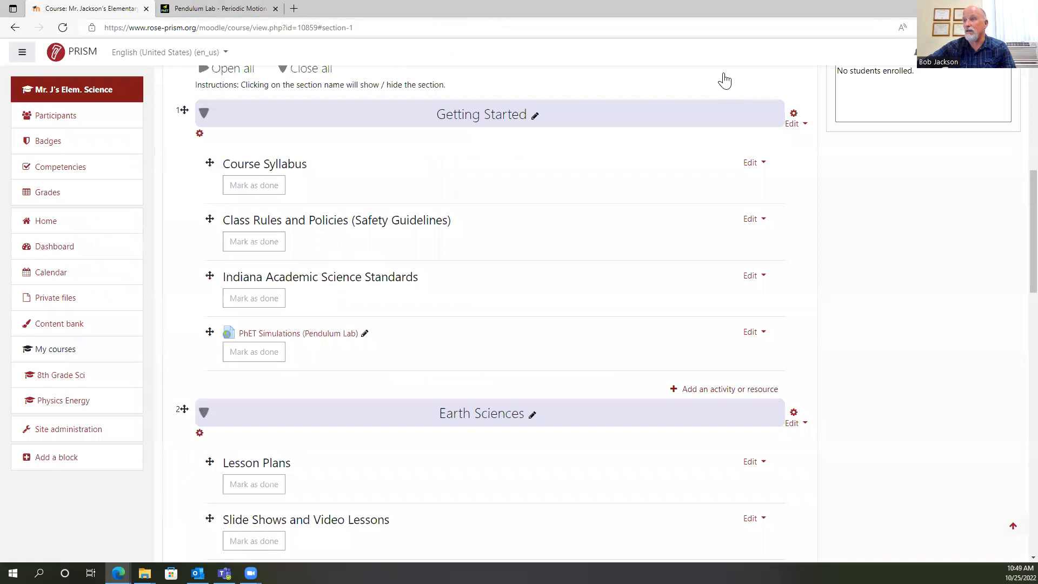
click(749, 334)
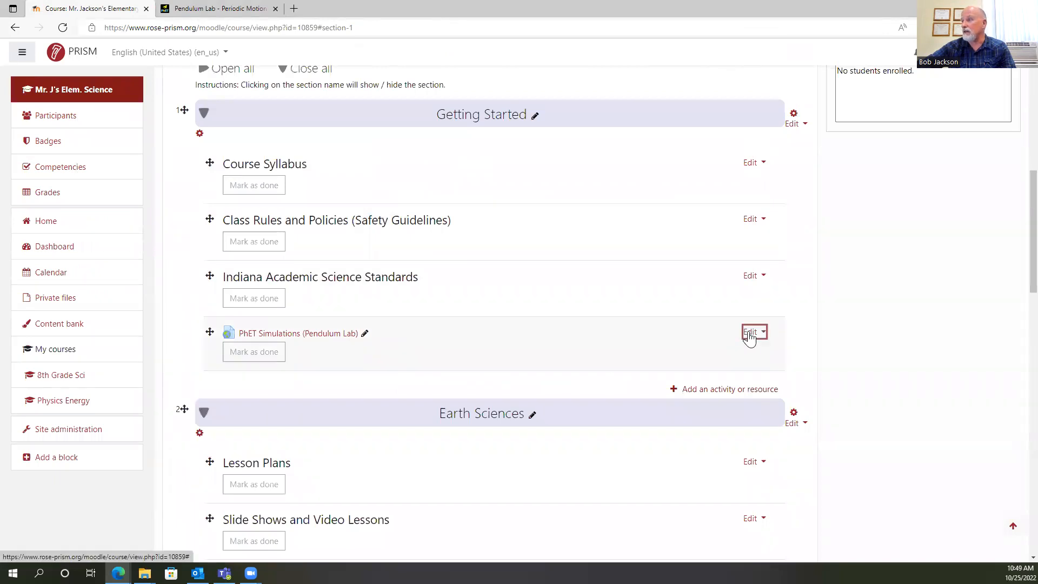
click(723, 436)
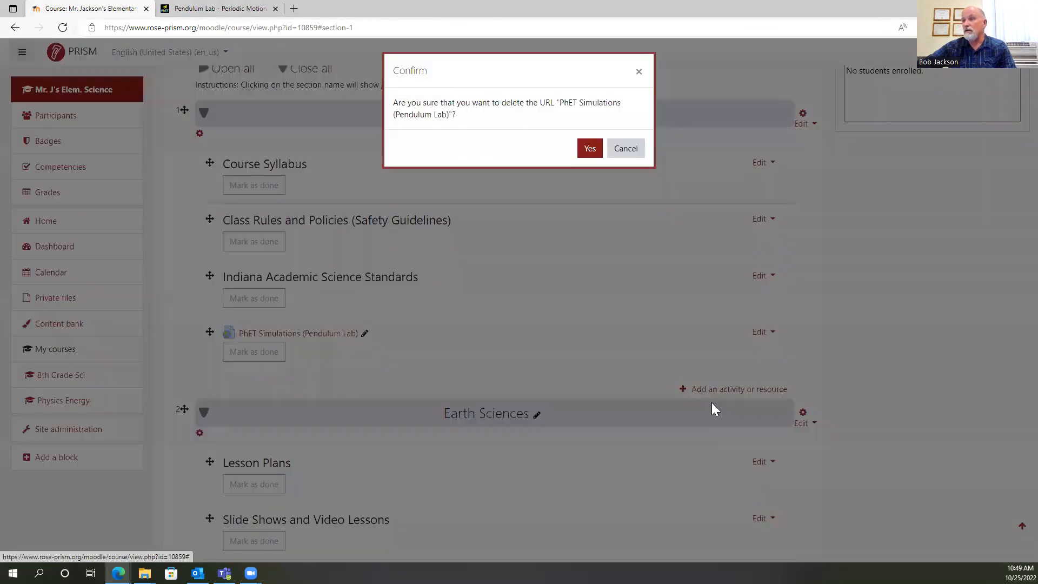
click(590, 149)
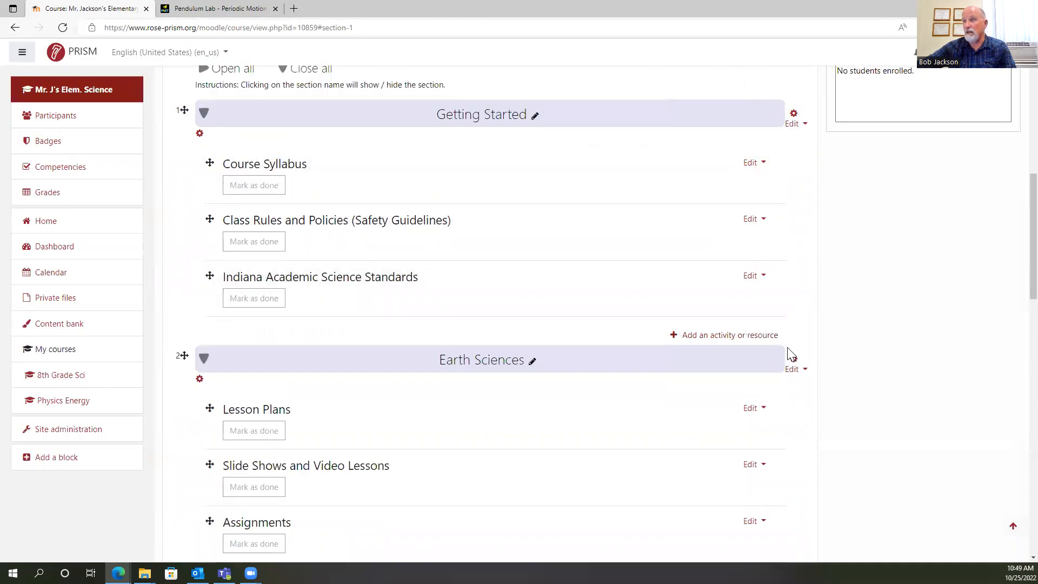
Look over the whole course page, examining the topic sections with their heading labels and the resource blocks beside them.
scroll(683, 364, down, 6)
scroll(683, 363, down, 12)
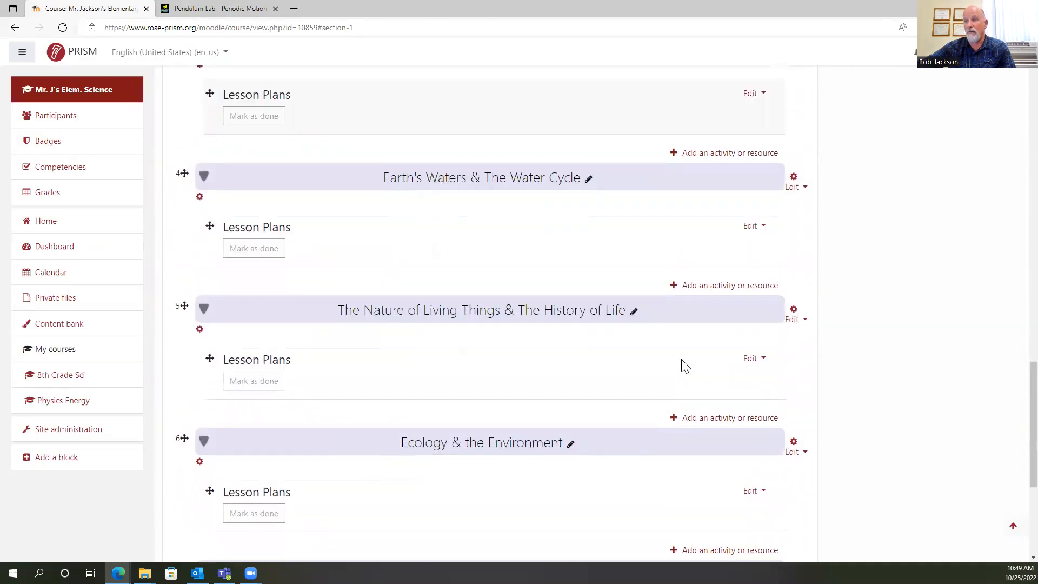
scroll(713, 418, up, 9)
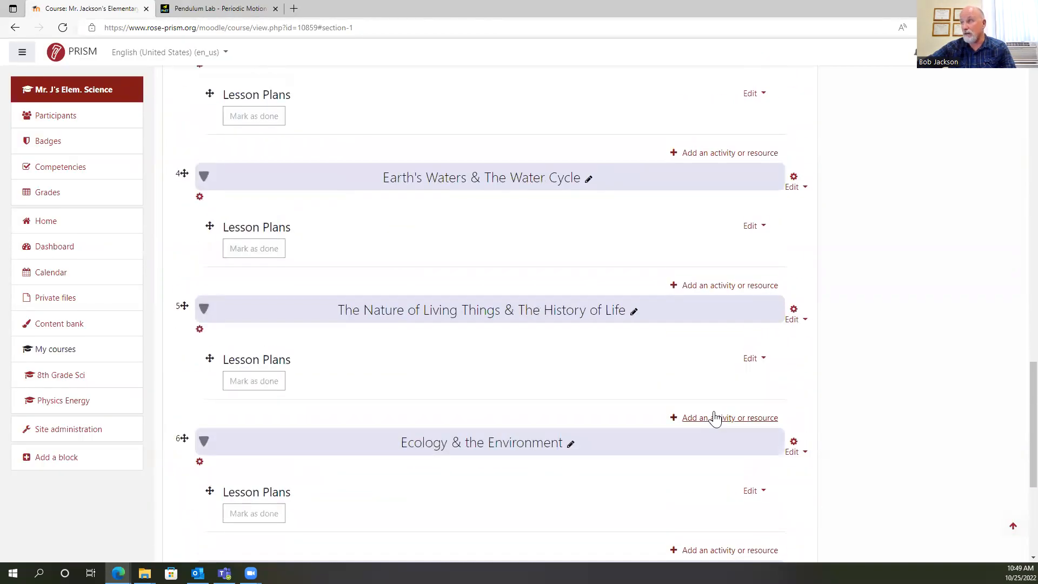
scroll(556, 234, up, 2)
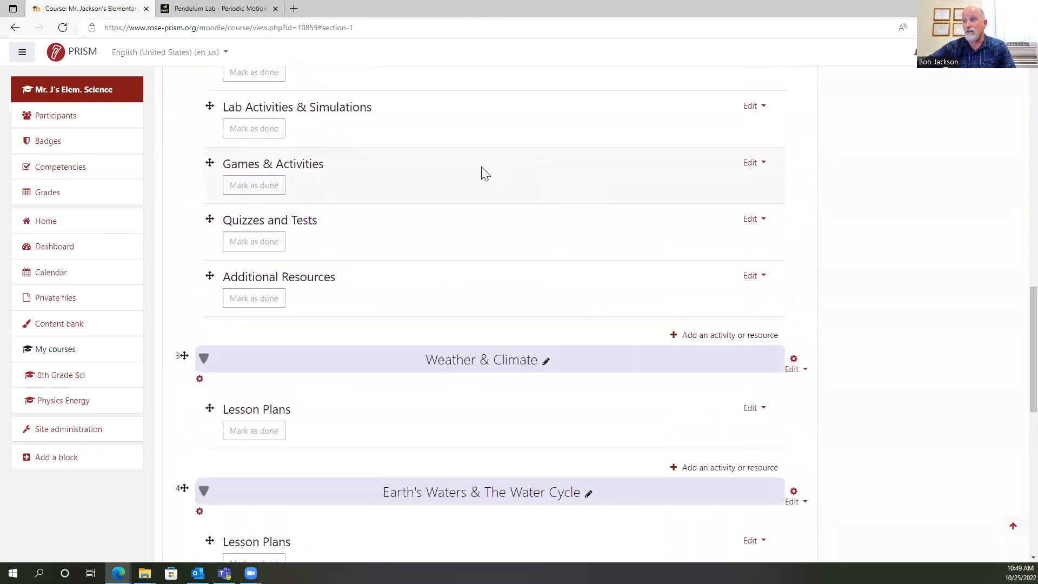
scroll(472, 165, up, 3)
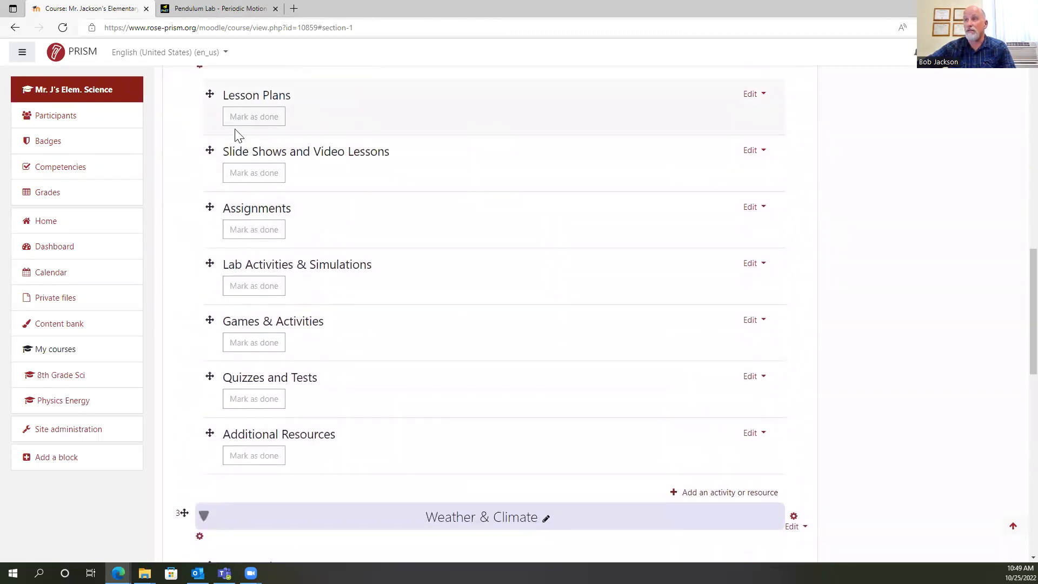
scroll(1006, 221, up, 11)
scroll(995, 200, up, 5)
scroll(976, 186, down, 3)
scroll(956, 189, up, 3)
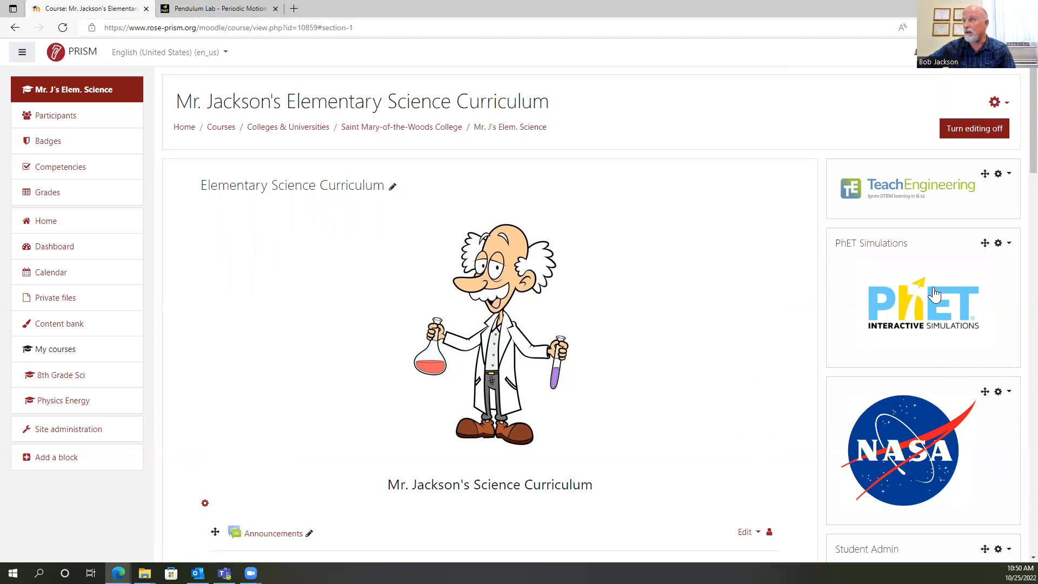
scroll(725, 199, down, 6)
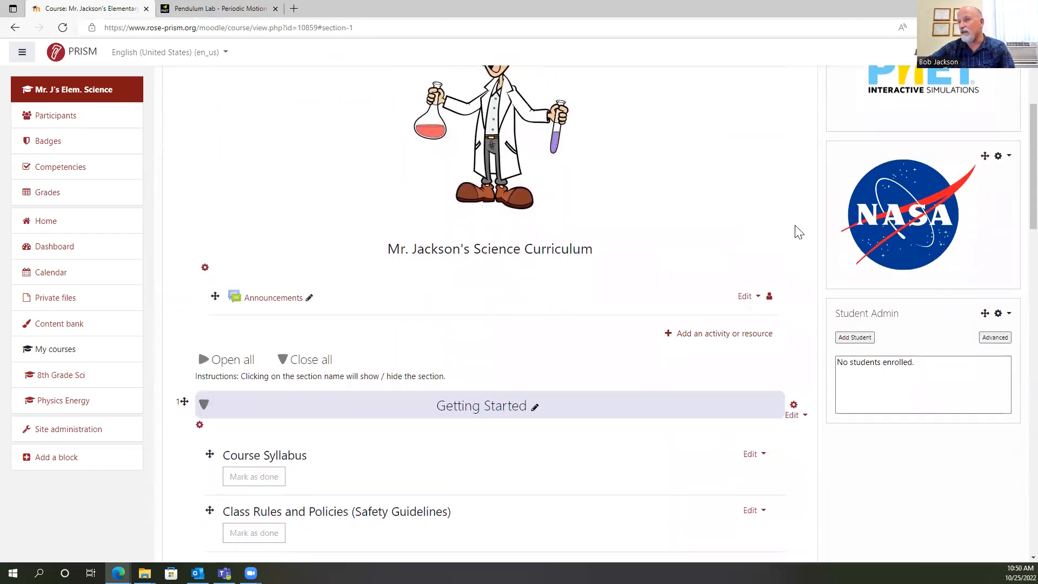
scroll(841, 229, down, 3)
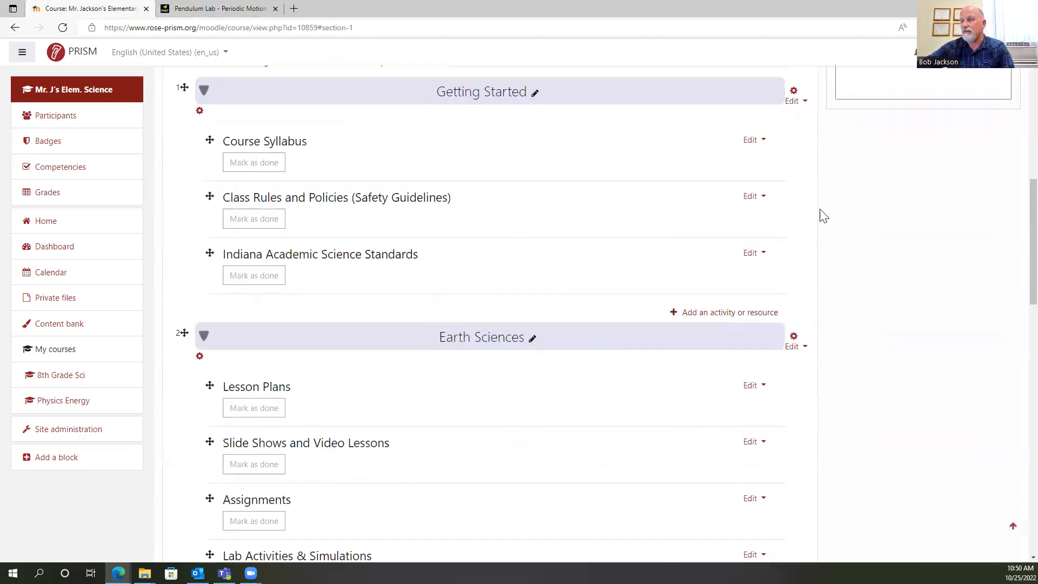
scroll(827, 217, up, 1)
scroll(827, 216, up, 10)
scroll(439, 352, down, 5)
scroll(445, 347, down, 8)
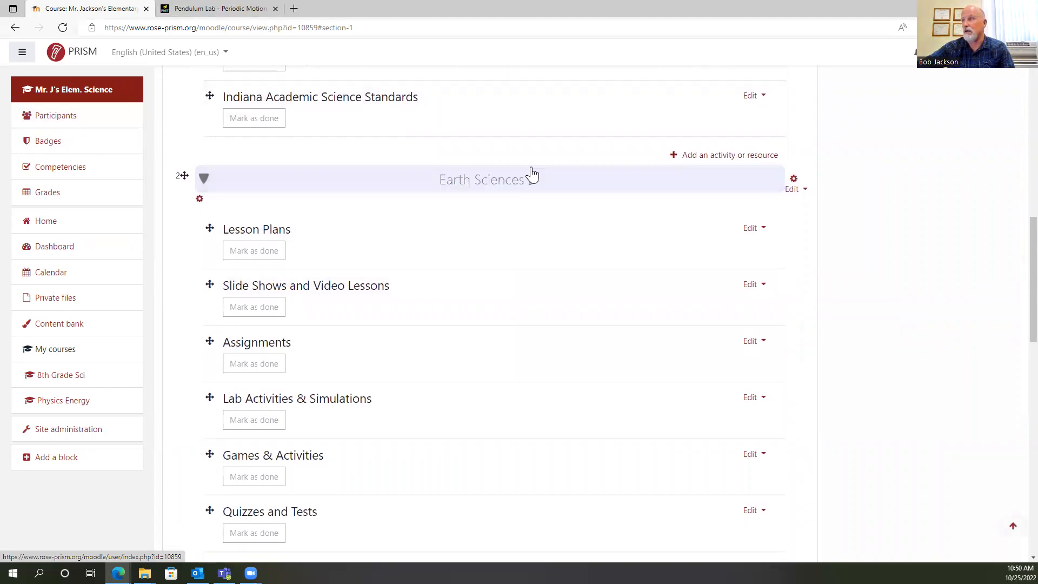
scroll(530, 174, up, 8)
scroll(532, 174, up, 4)
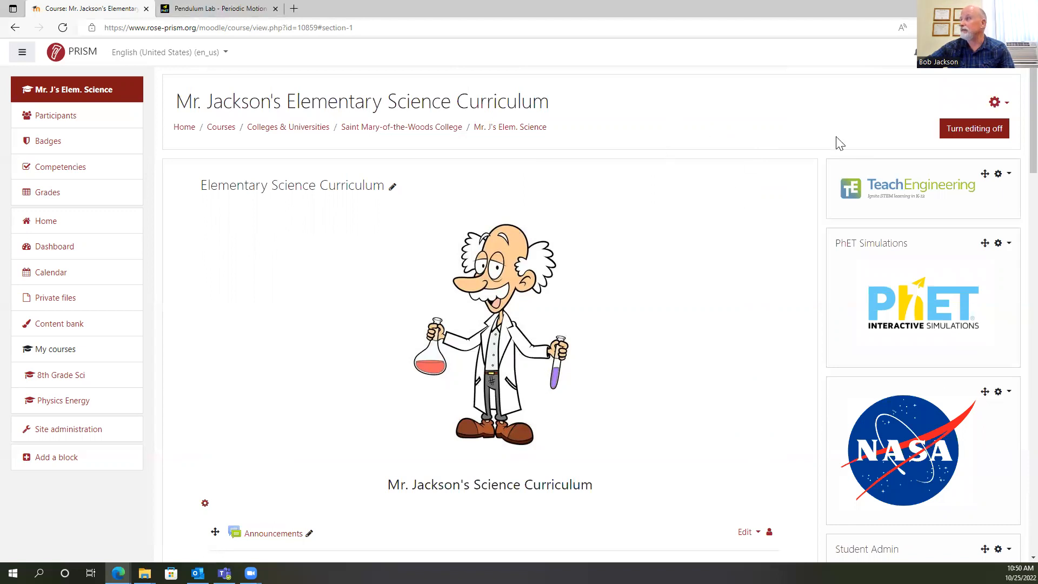
scroll(1013, 144, down, 5)
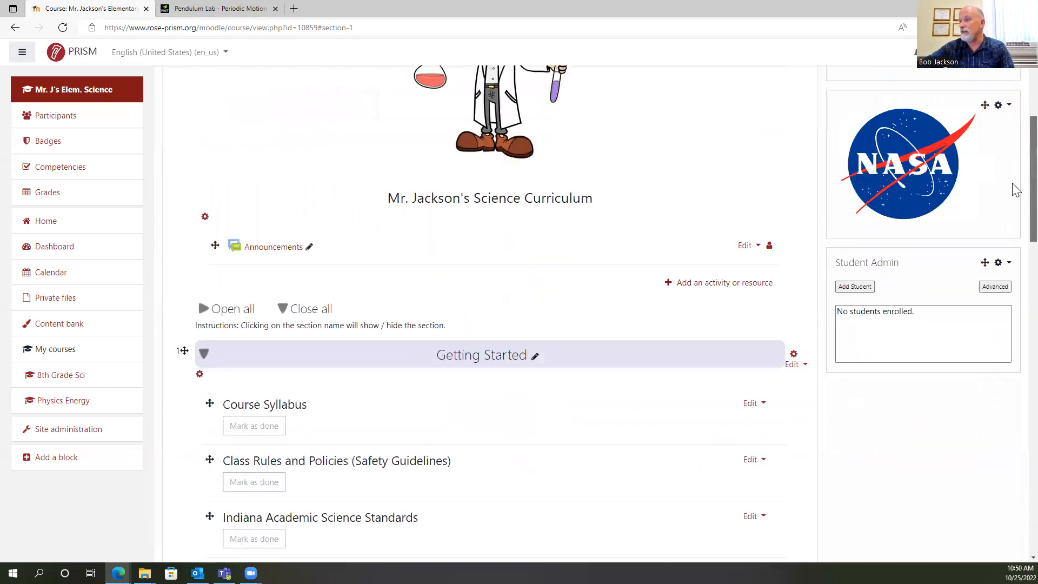
scroll(1014, 194, down, 8)
scroll(1014, 270, up, 4)
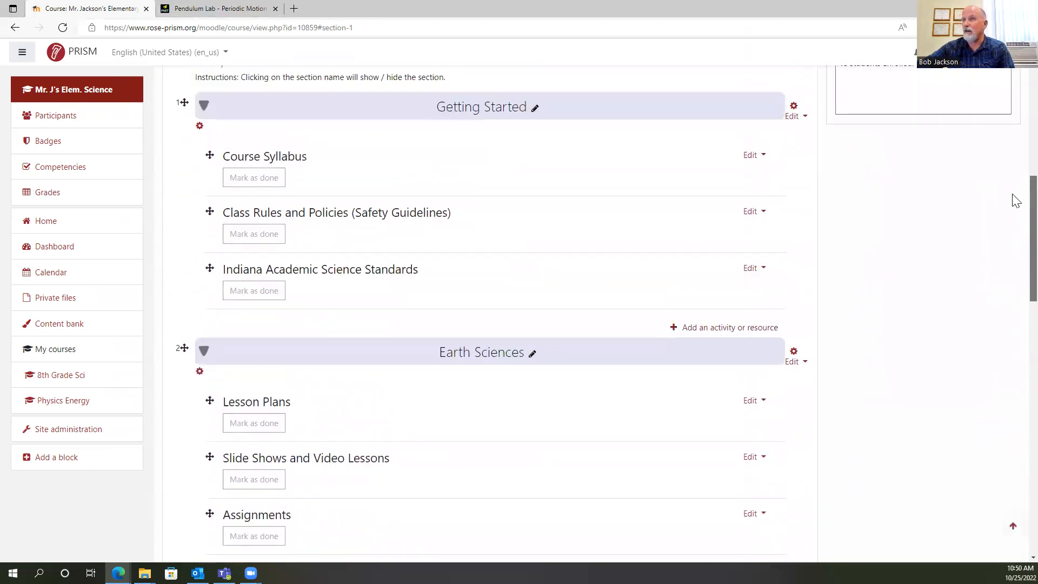
scroll(1015, 200, up, 9)
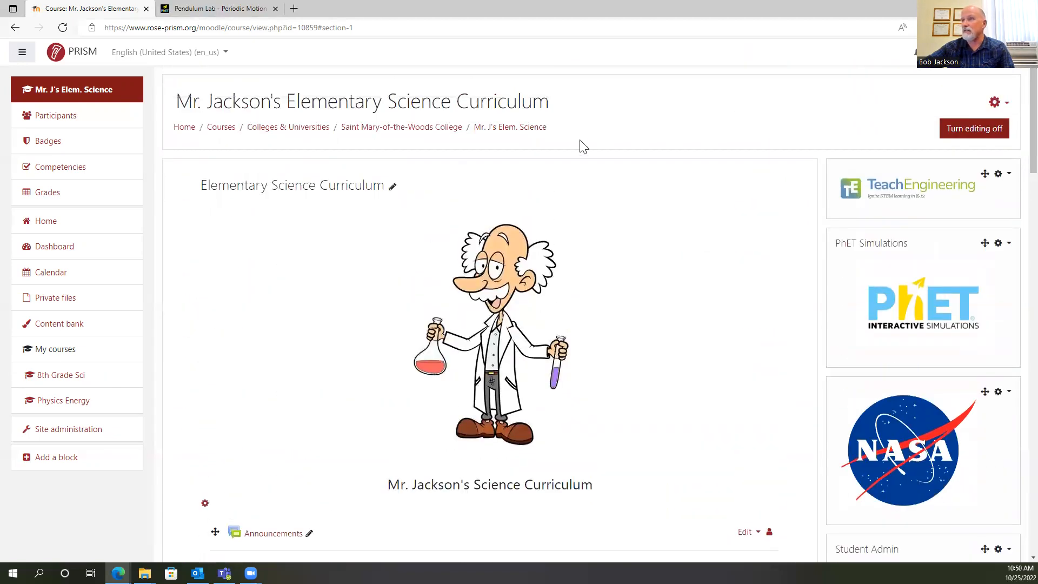